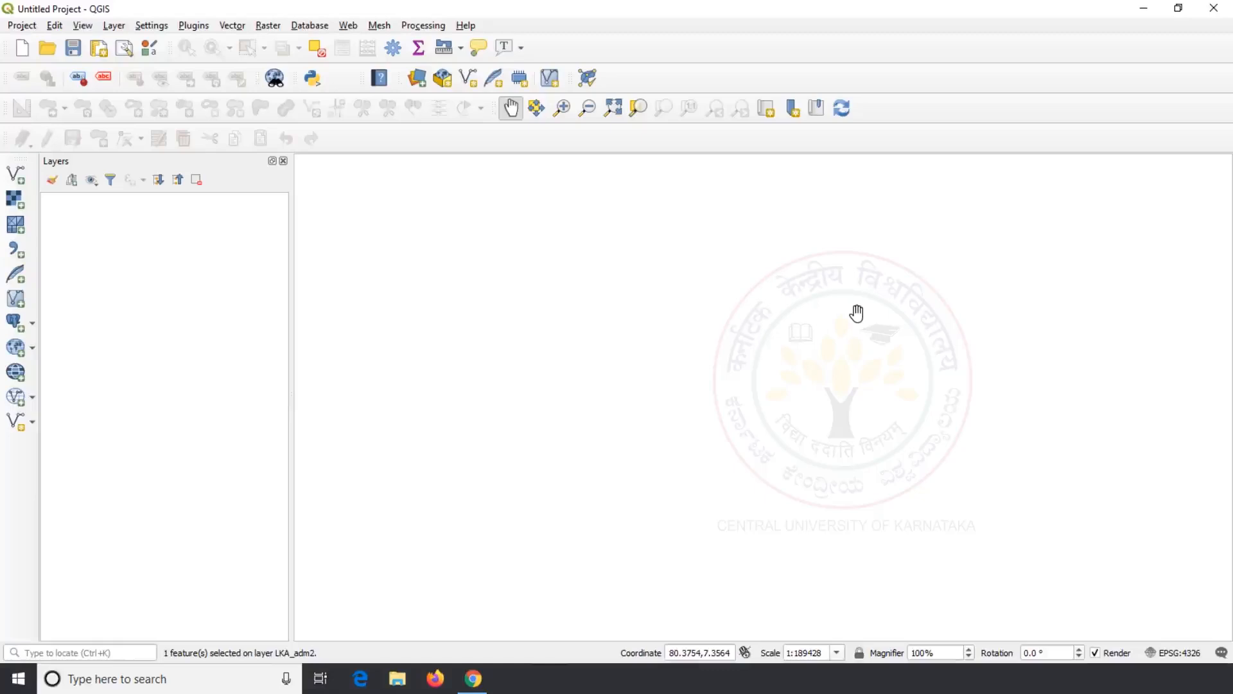
# Step: Add gis_osm_roads_free_1.shp from the Downloads folder as a vector layer
pyautogui.click(16, 174)
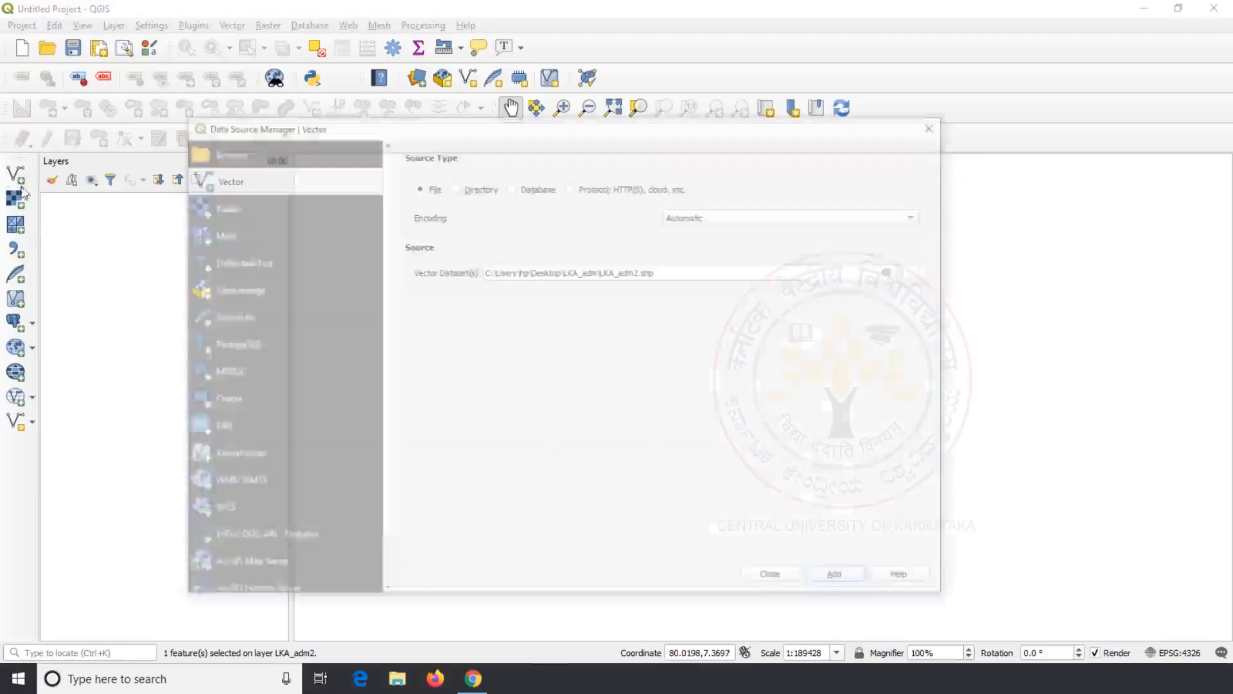
pyautogui.click(920, 271)
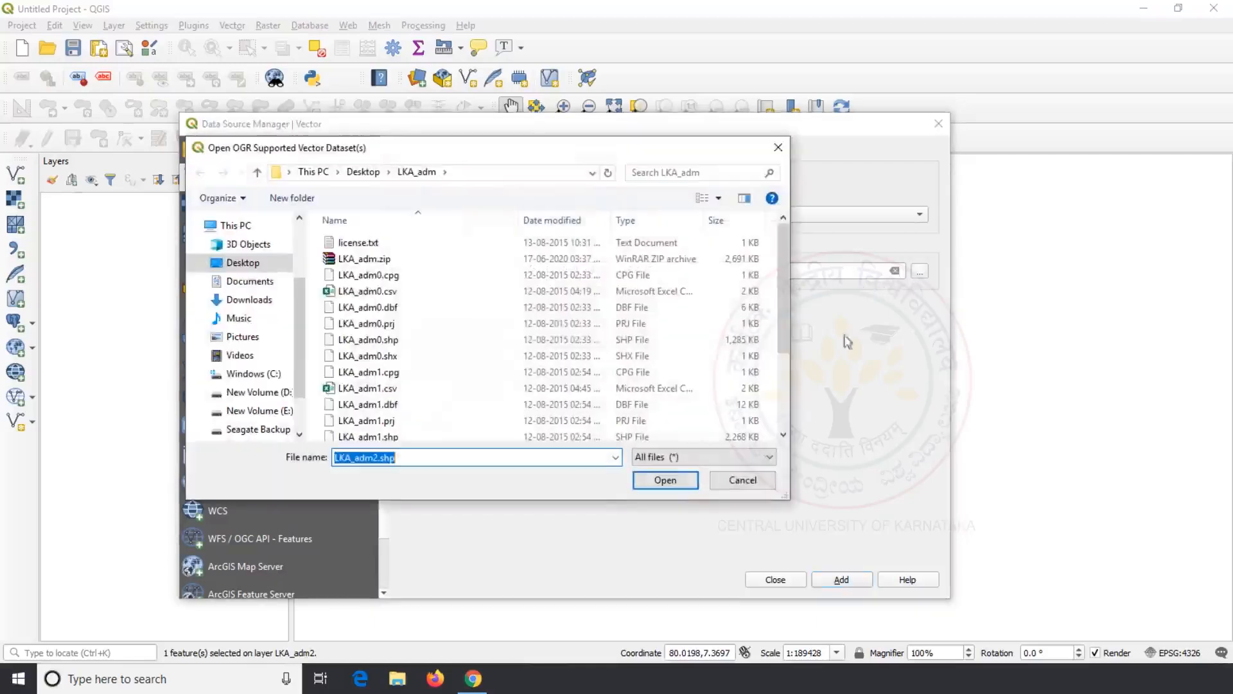
pyautogui.click(248, 300)
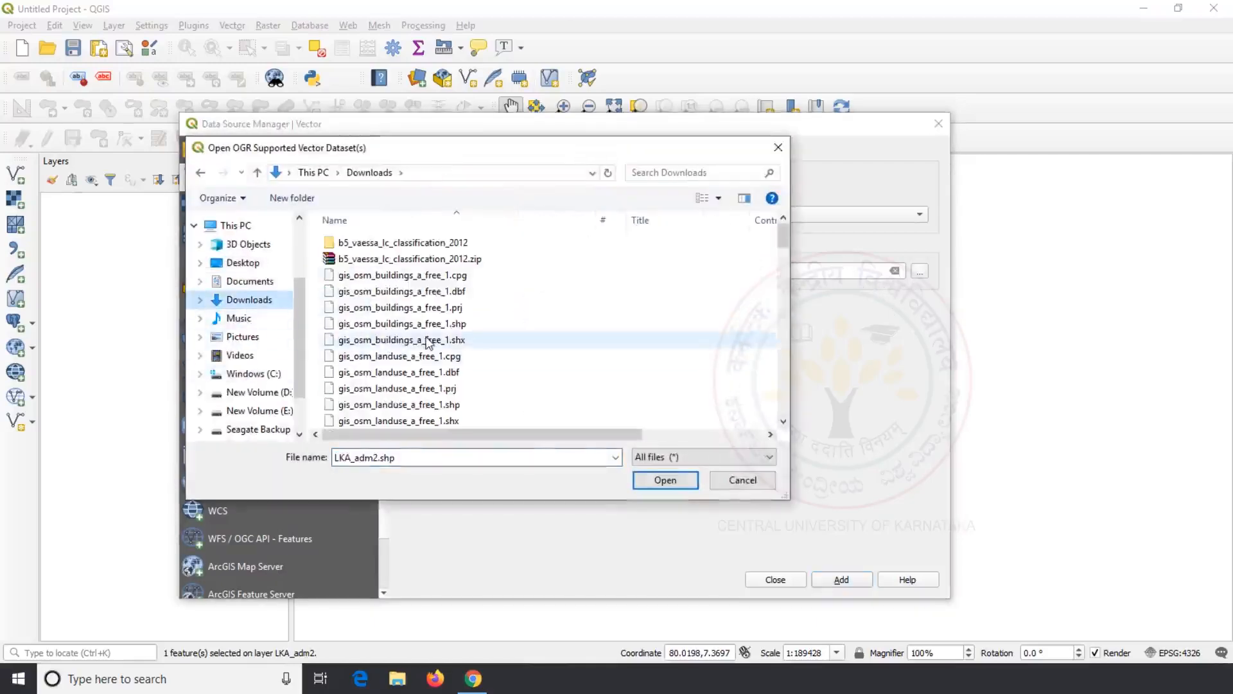
pyautogui.click(428, 340)
pyautogui.scroll(-7, 429, 341)
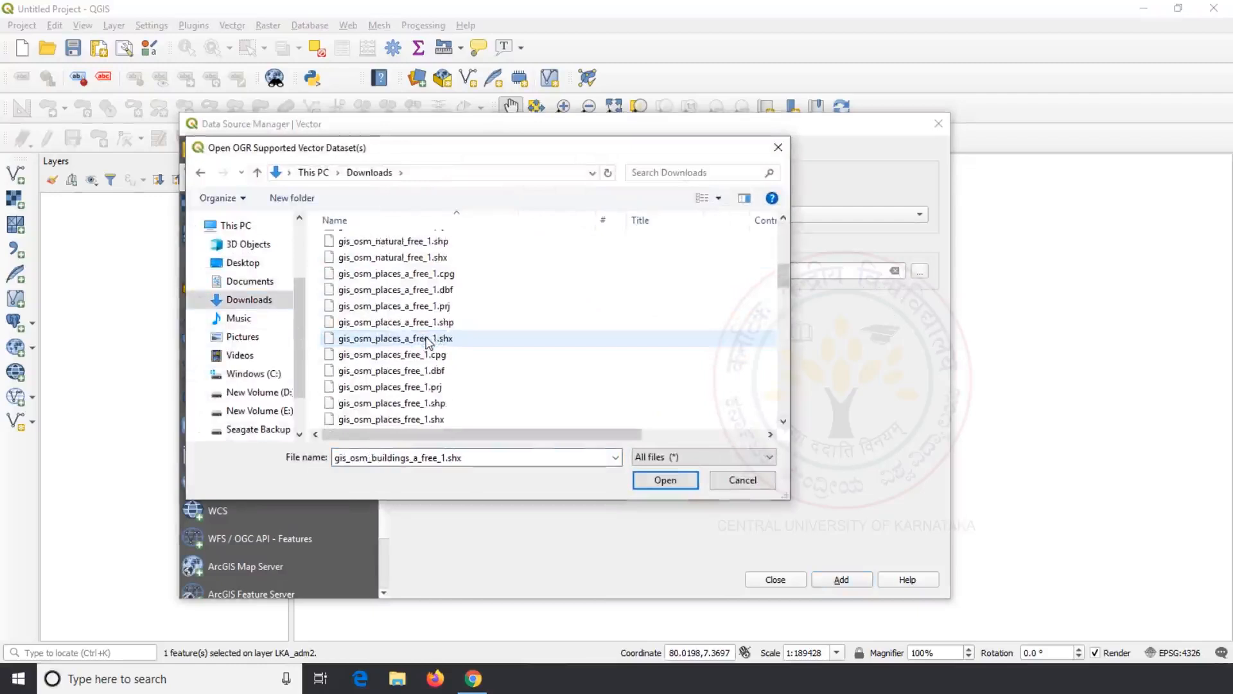
pyautogui.scroll(-5, 428, 340)
pyautogui.scroll(-3, 429, 340)
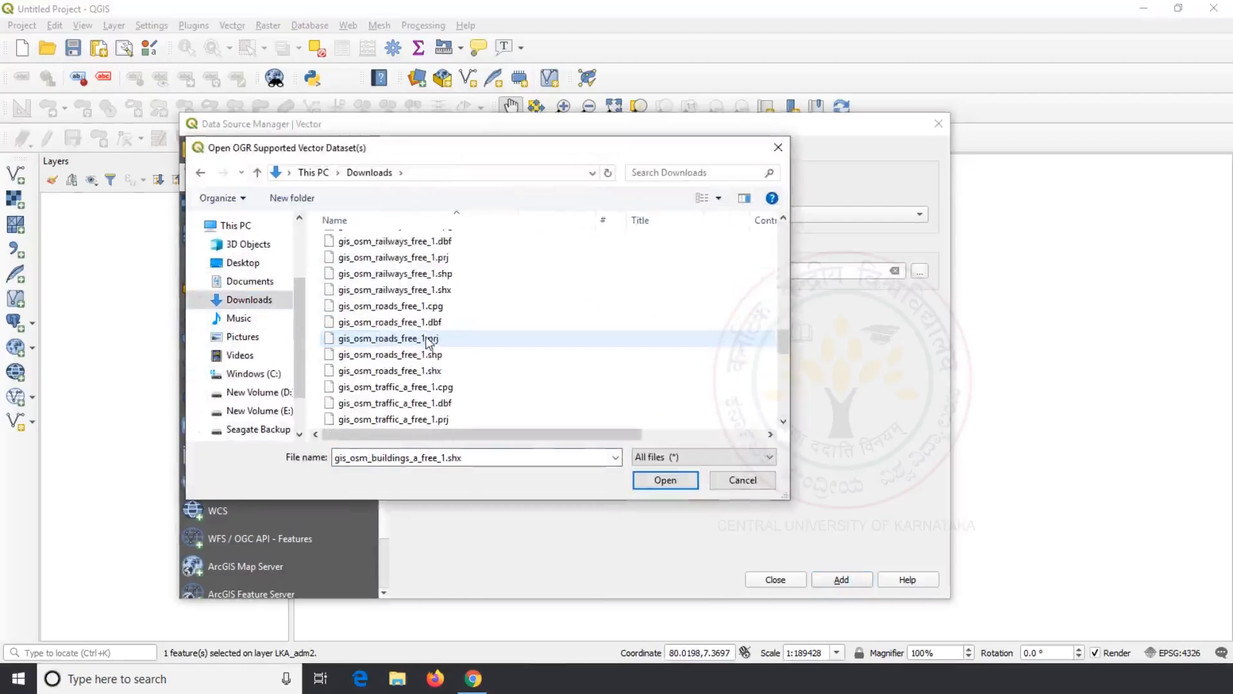
pyautogui.click(434, 359)
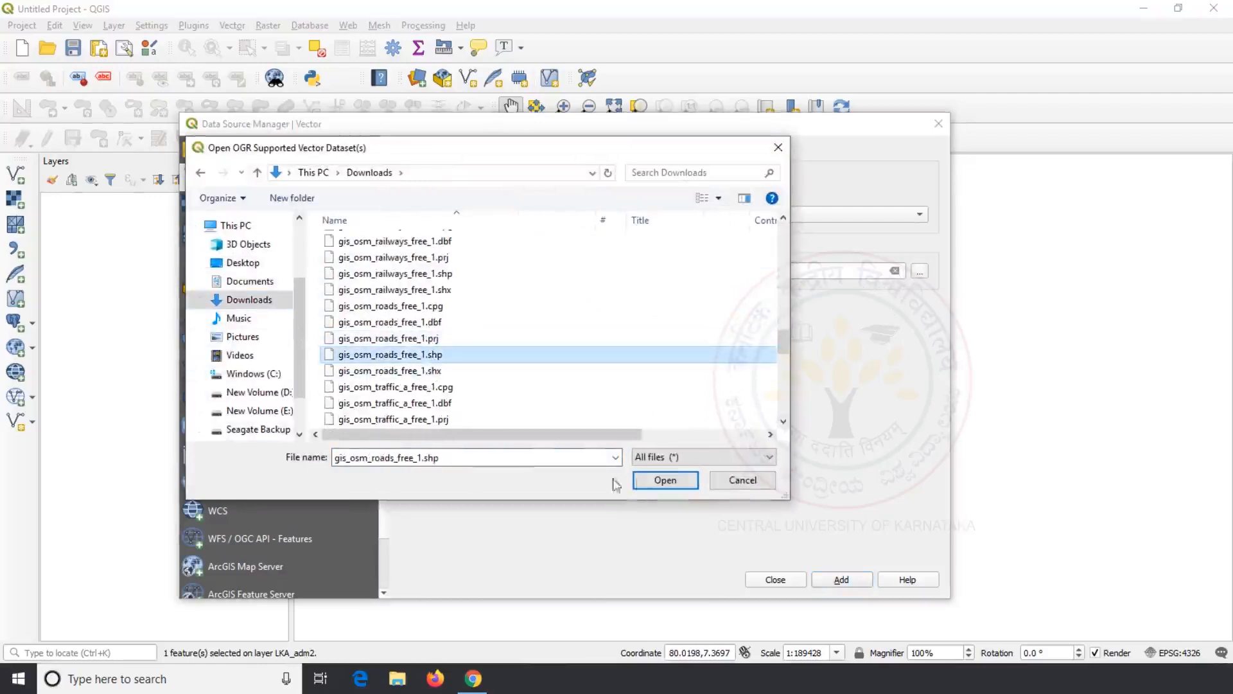
pyautogui.click(649, 480)
pyautogui.click(790, 582)
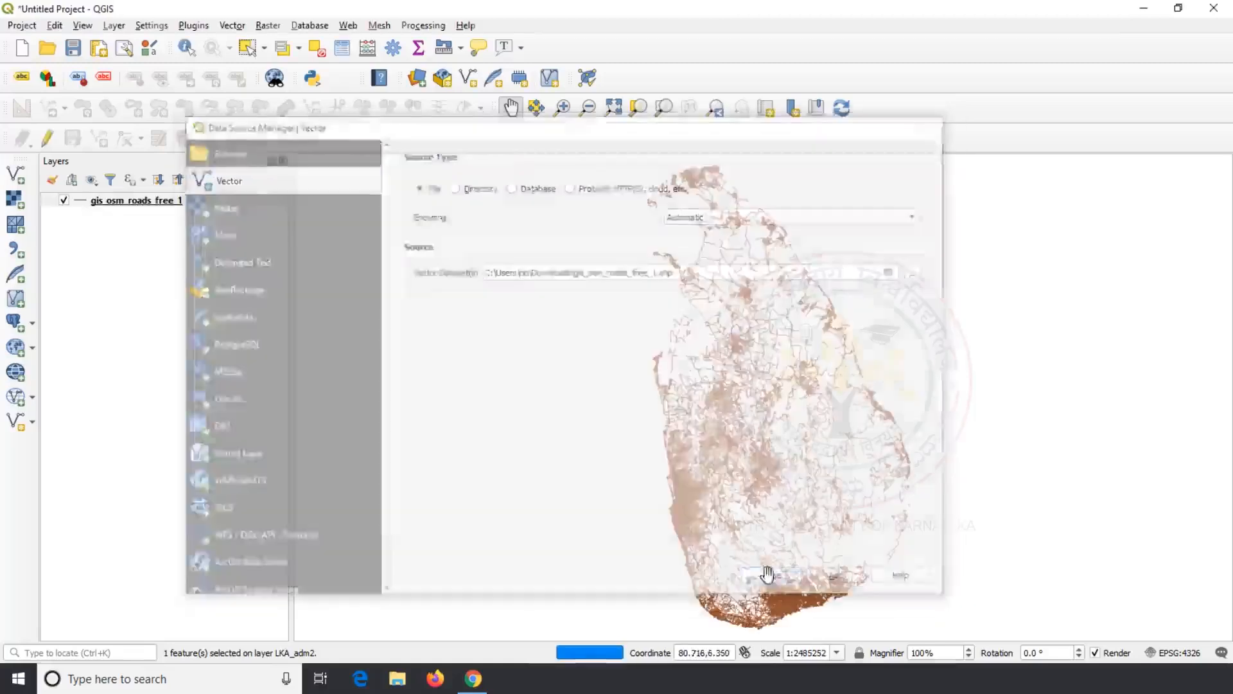
# Step: Add LKA_adm2.shp from the Desktop LKA_adm folder and place it below the roads layer
pyautogui.click(14, 177)
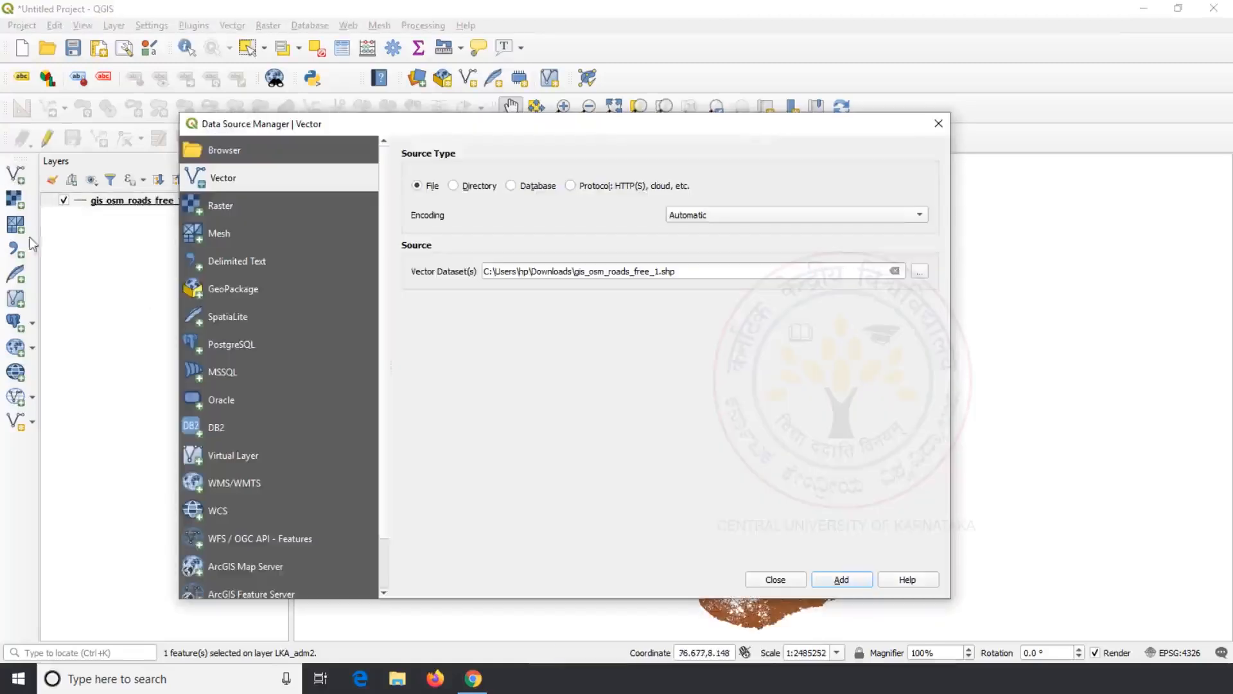
pyautogui.click(920, 272)
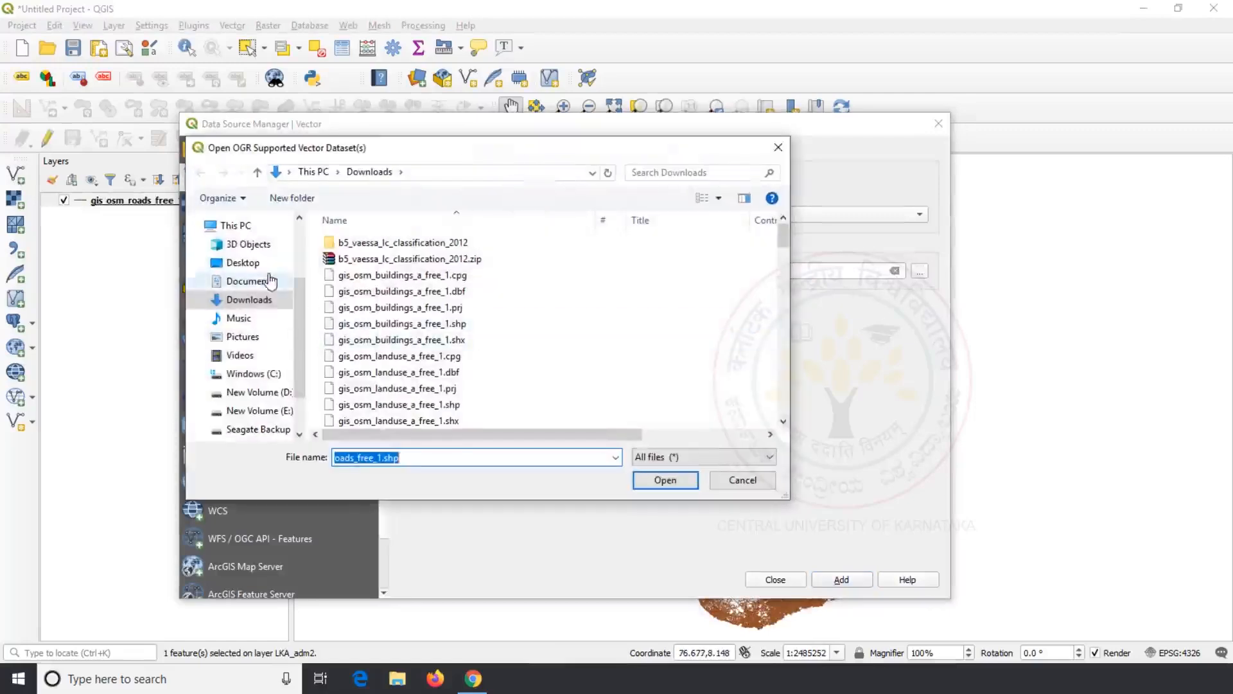
pyautogui.click(244, 263)
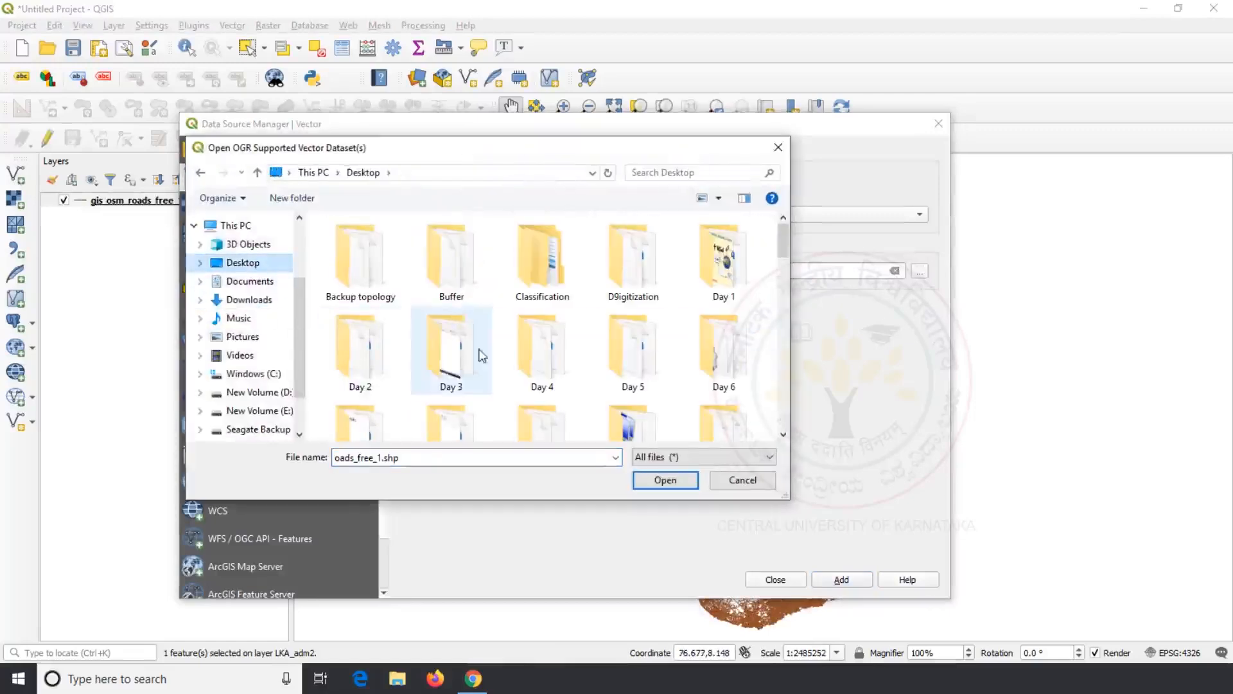
pyautogui.scroll(-5, 476, 352)
pyautogui.doubleClick(638, 299)
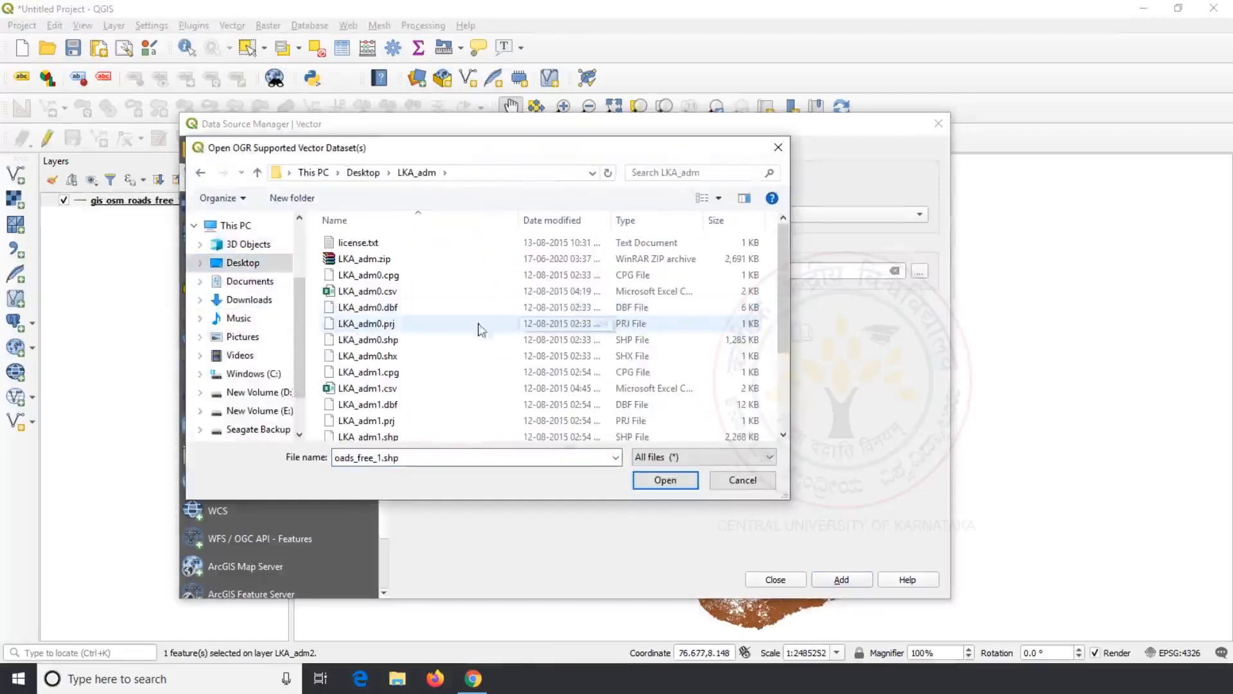
pyautogui.scroll(-2, 394, 405)
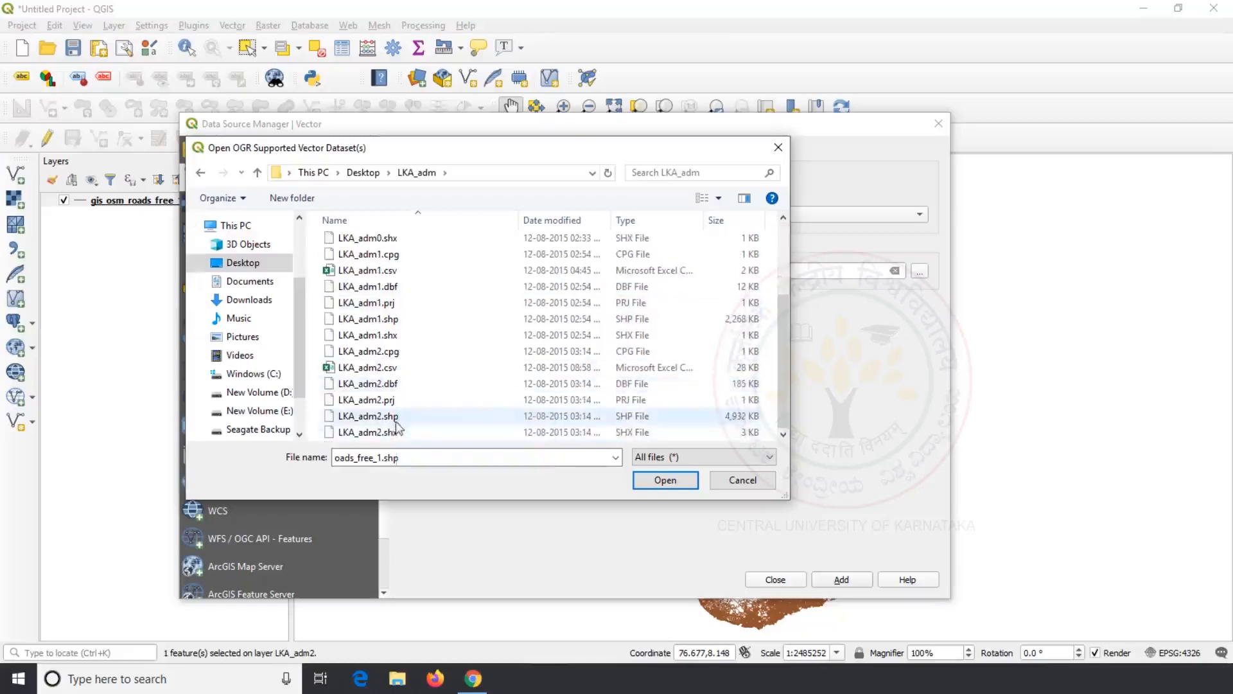
pyautogui.click(393, 418)
pyautogui.click(665, 480)
pyautogui.click(838, 575)
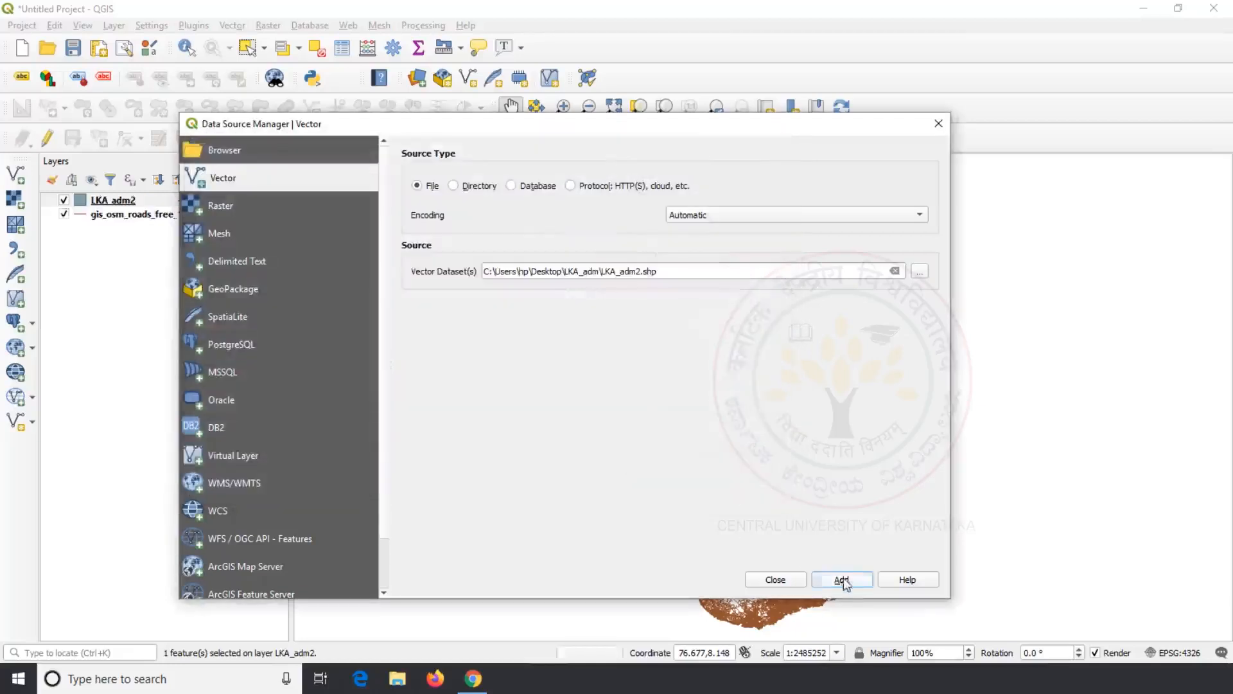
pyautogui.click(789, 579)
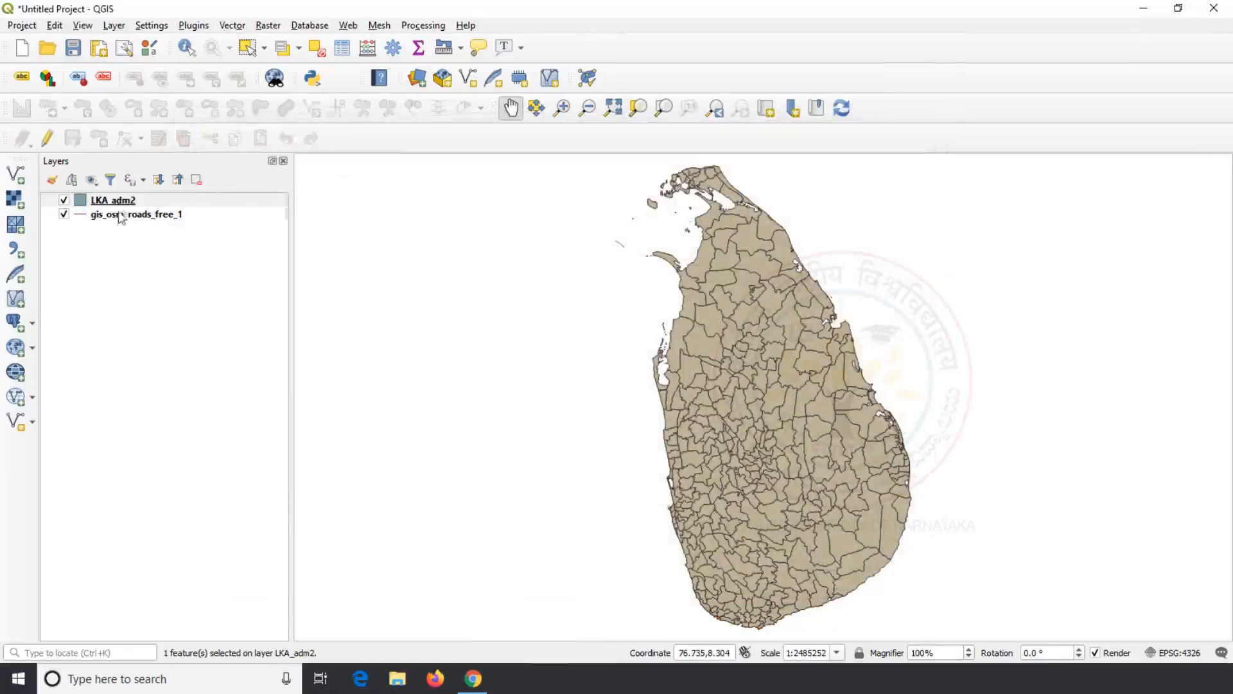
pyautogui.moveTo(117, 203); pyautogui.dragTo(122, 238)
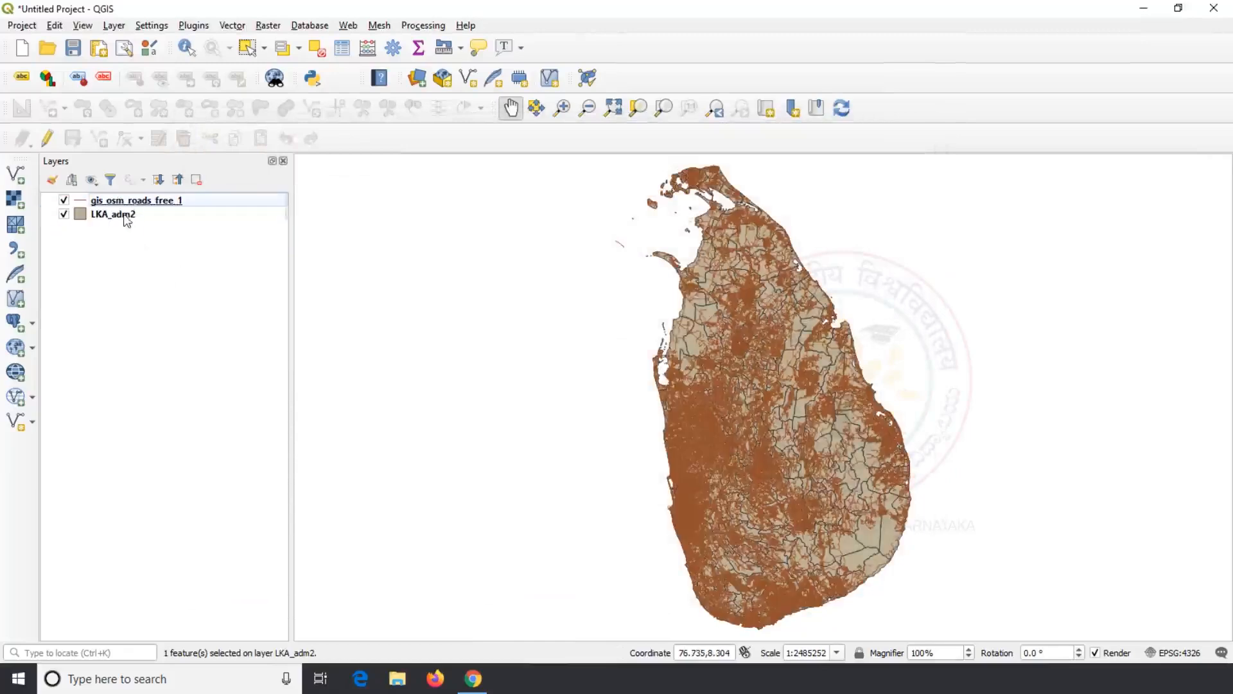
# Step: Turn on Single Labels for LKA_adm2 using the NAME_2 field
pyautogui.rightClick(124, 217)
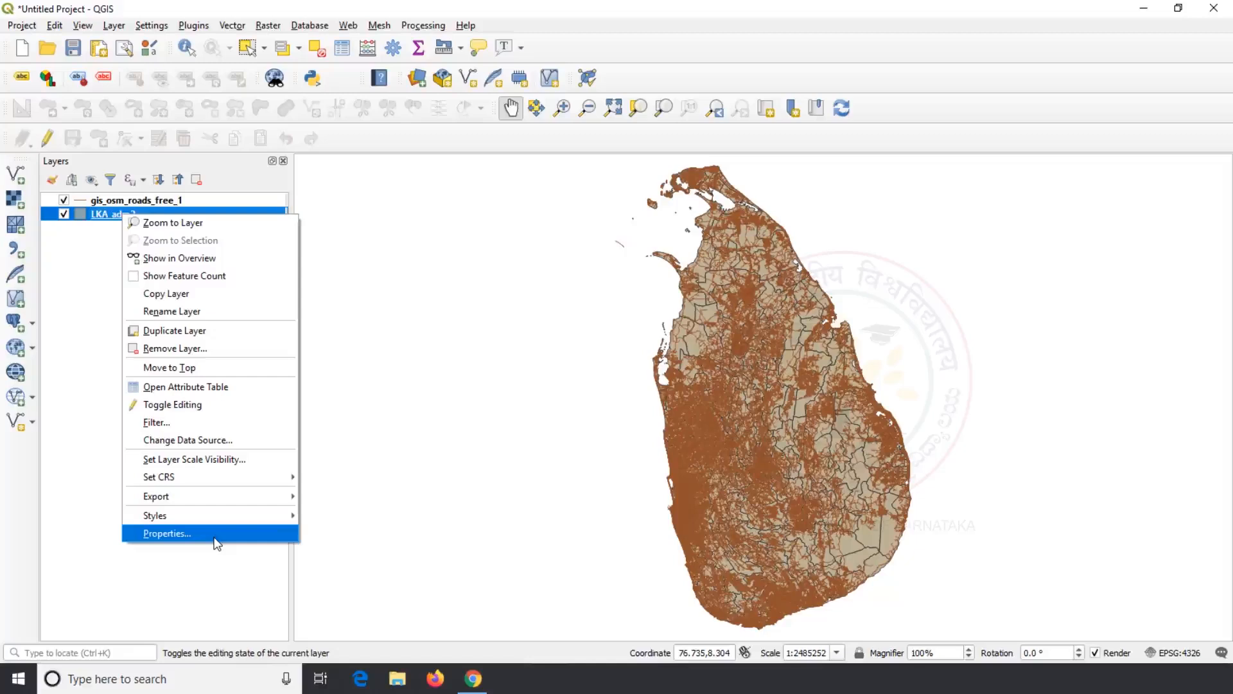
pyautogui.click(216, 540)
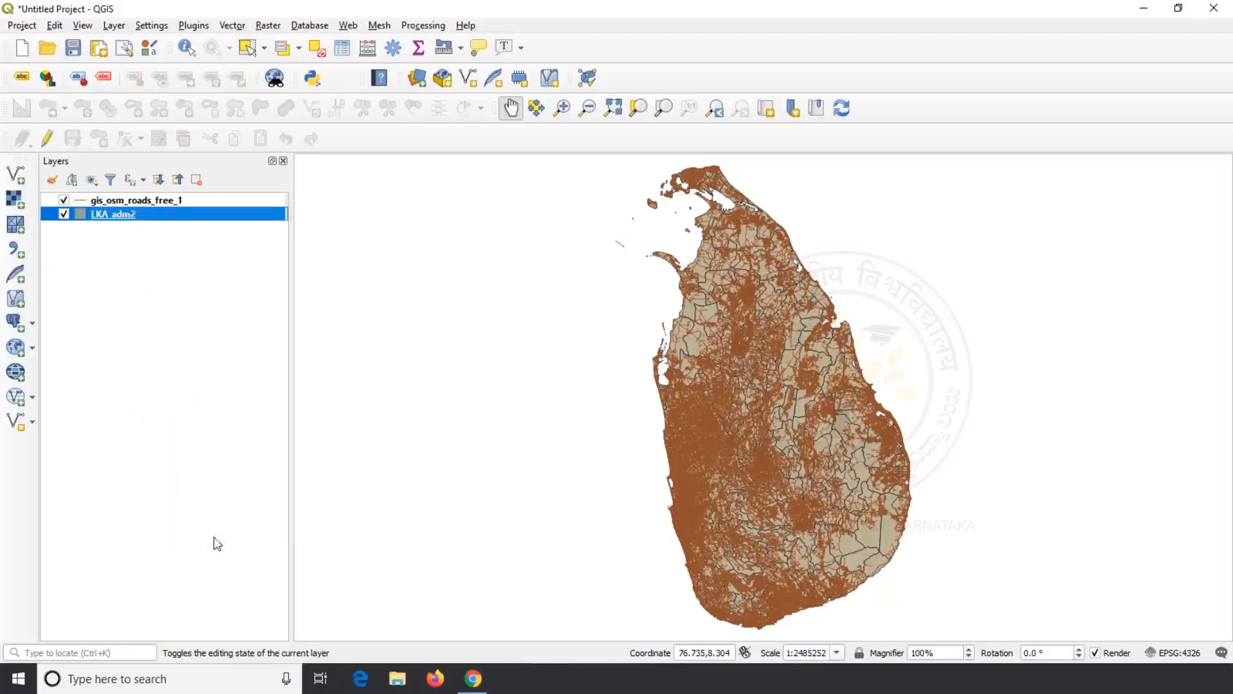
pyautogui.click(419, 106)
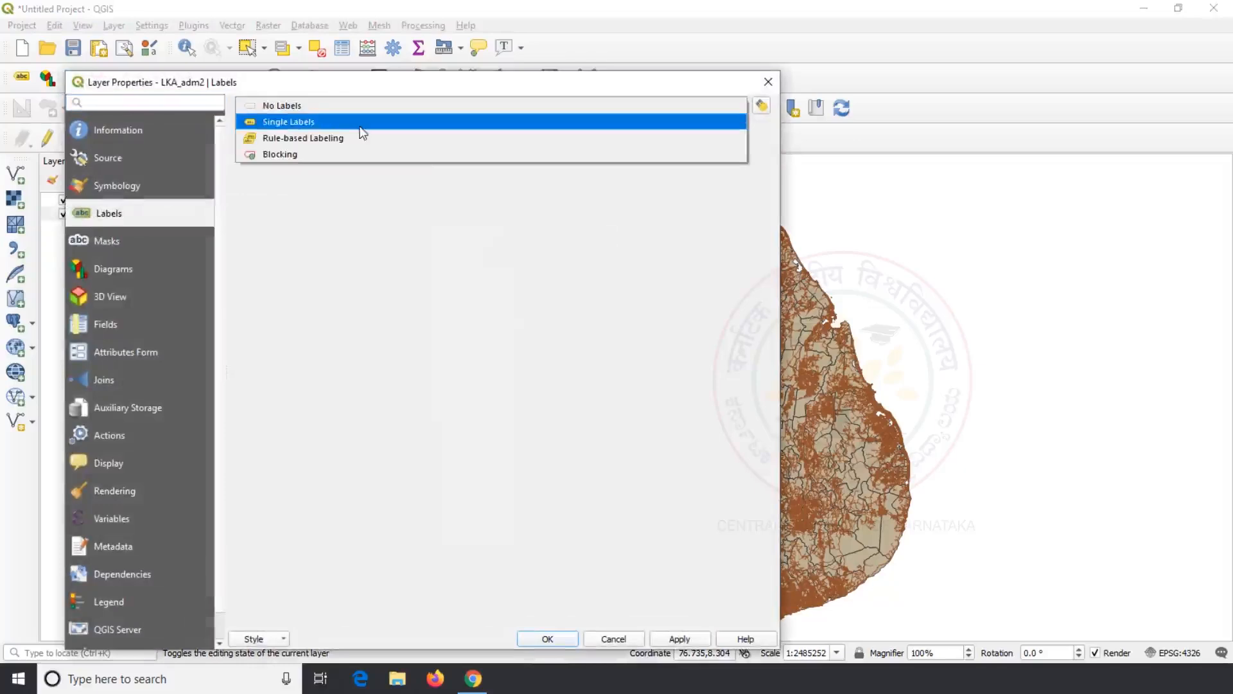
pyautogui.click(358, 122)
pyautogui.click(740, 131)
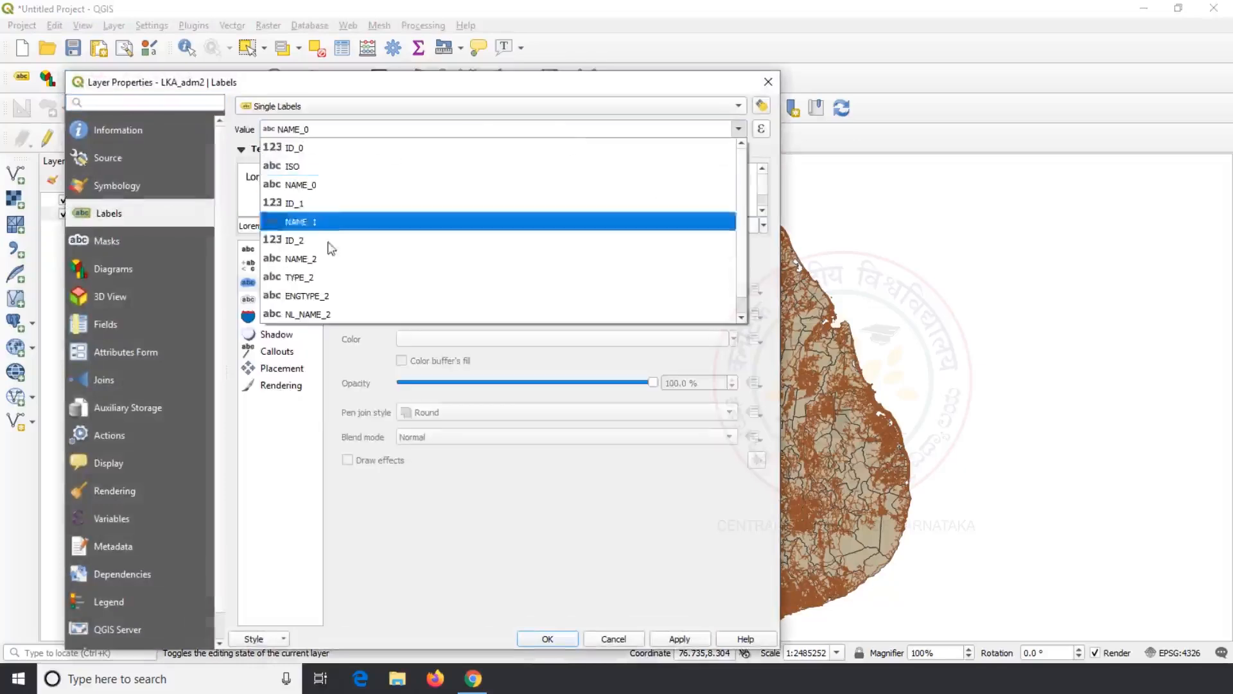
pyautogui.click(351, 259)
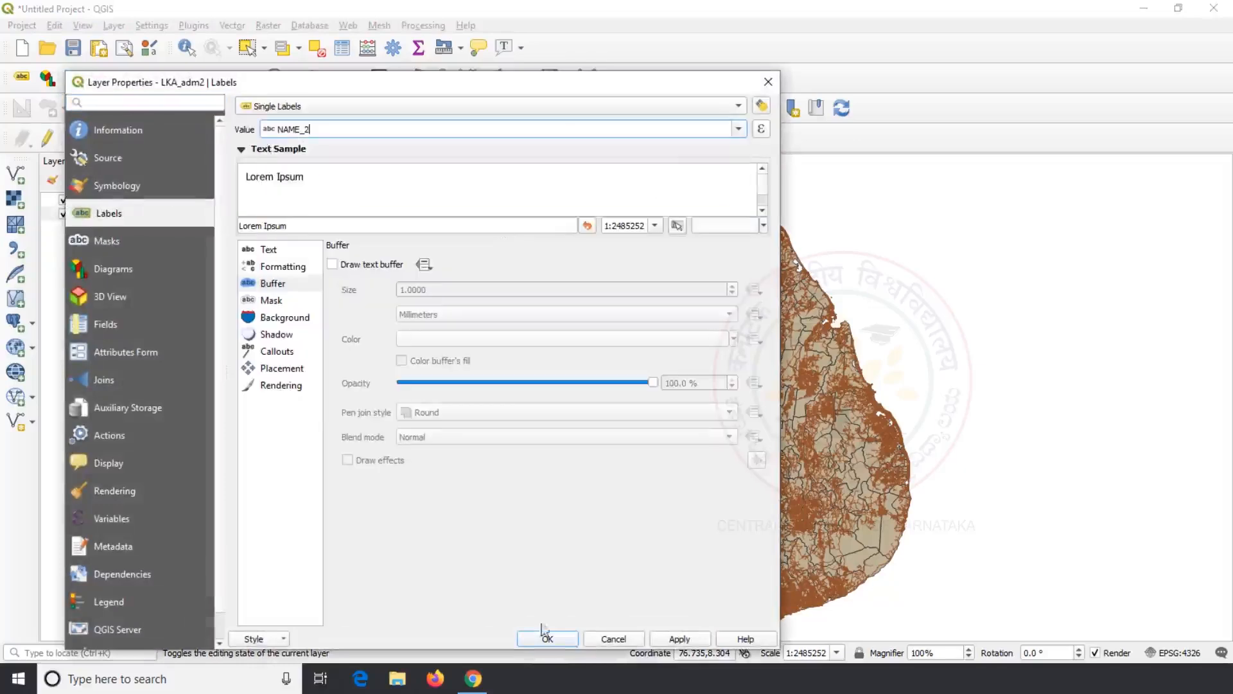
pyautogui.click(549, 638)
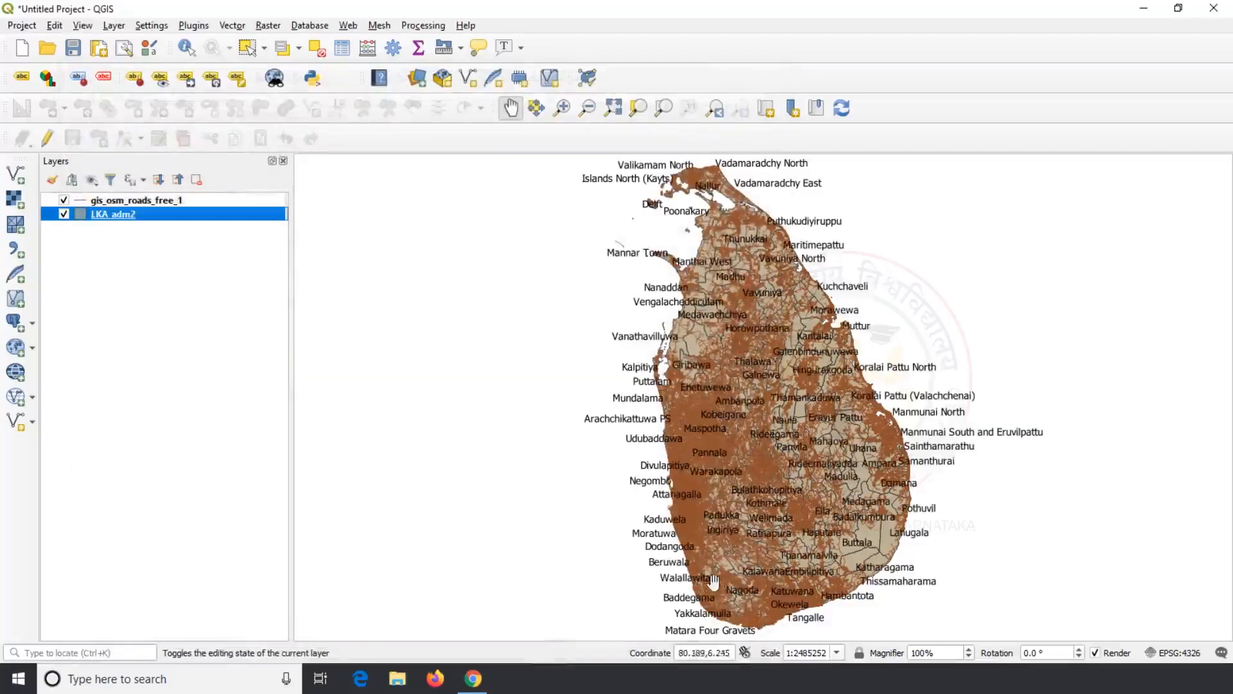
# Step: Zoom and pan to western Sri Lanka, then select the Alawwa polygon with Select Features
pyautogui.scroll(2, 742, 528)
pyautogui.moveTo(742, 528); pyautogui.dragTo(662, 354)
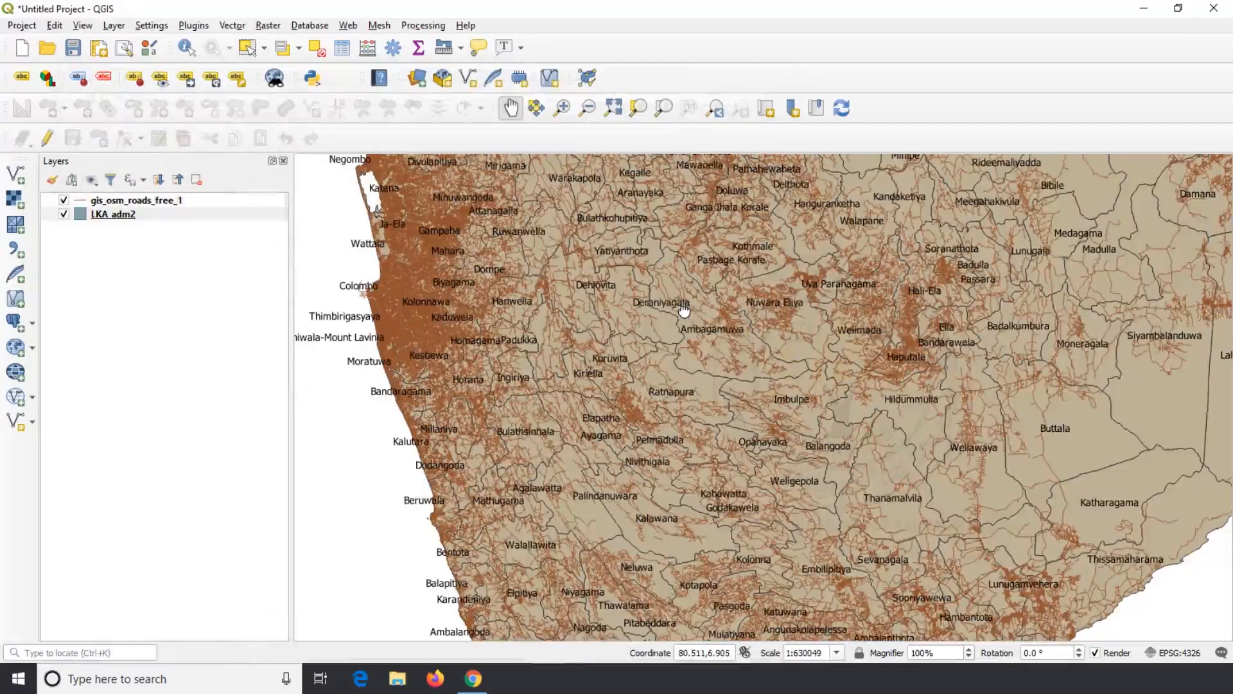
pyautogui.moveTo(684, 310); pyautogui.dragTo(642, 427)
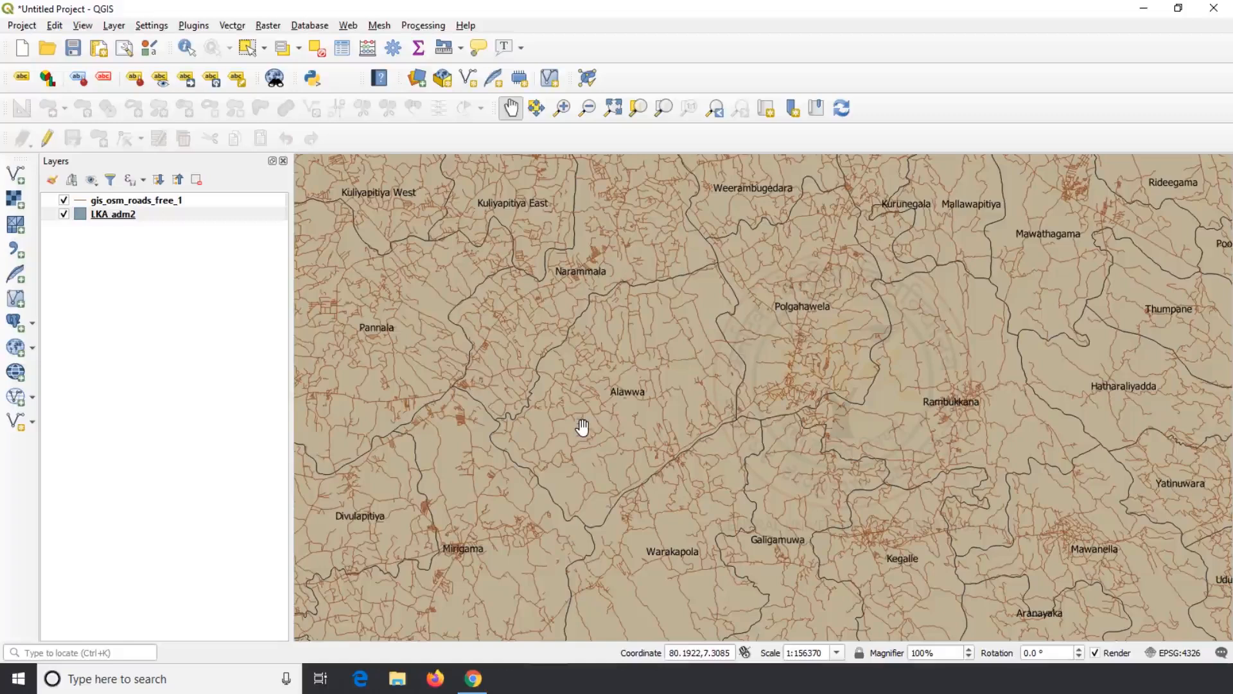
pyautogui.click(247, 48)
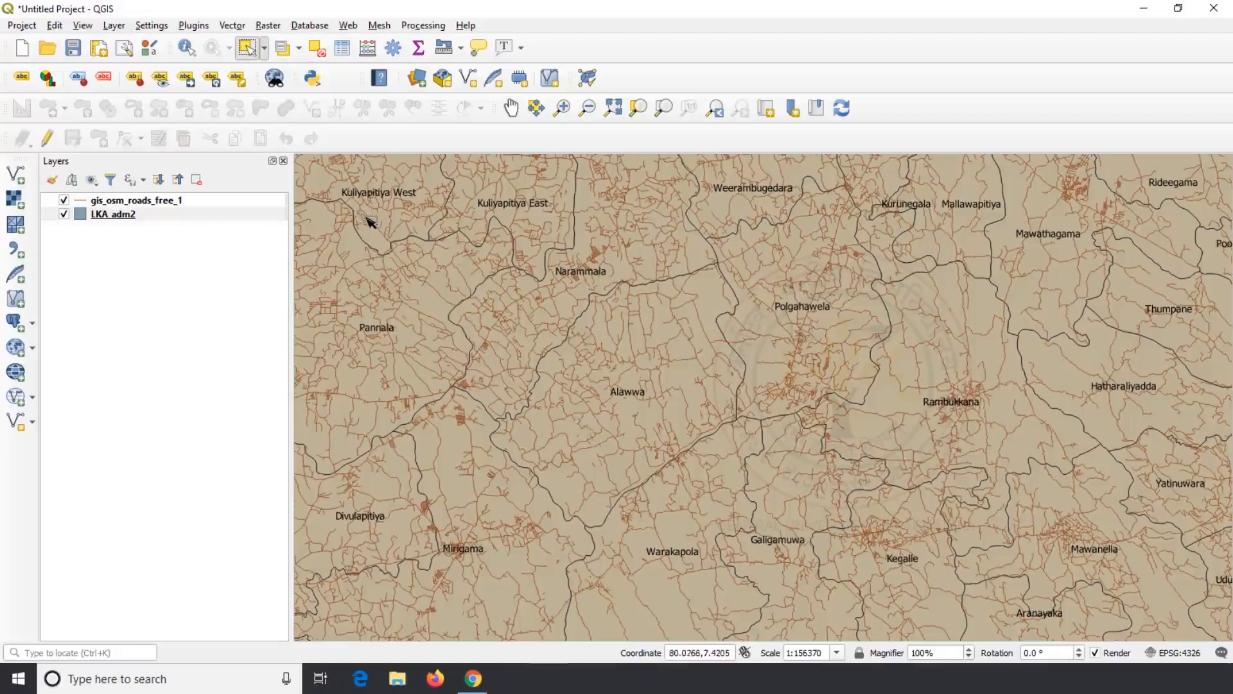
pyautogui.click(717, 307)
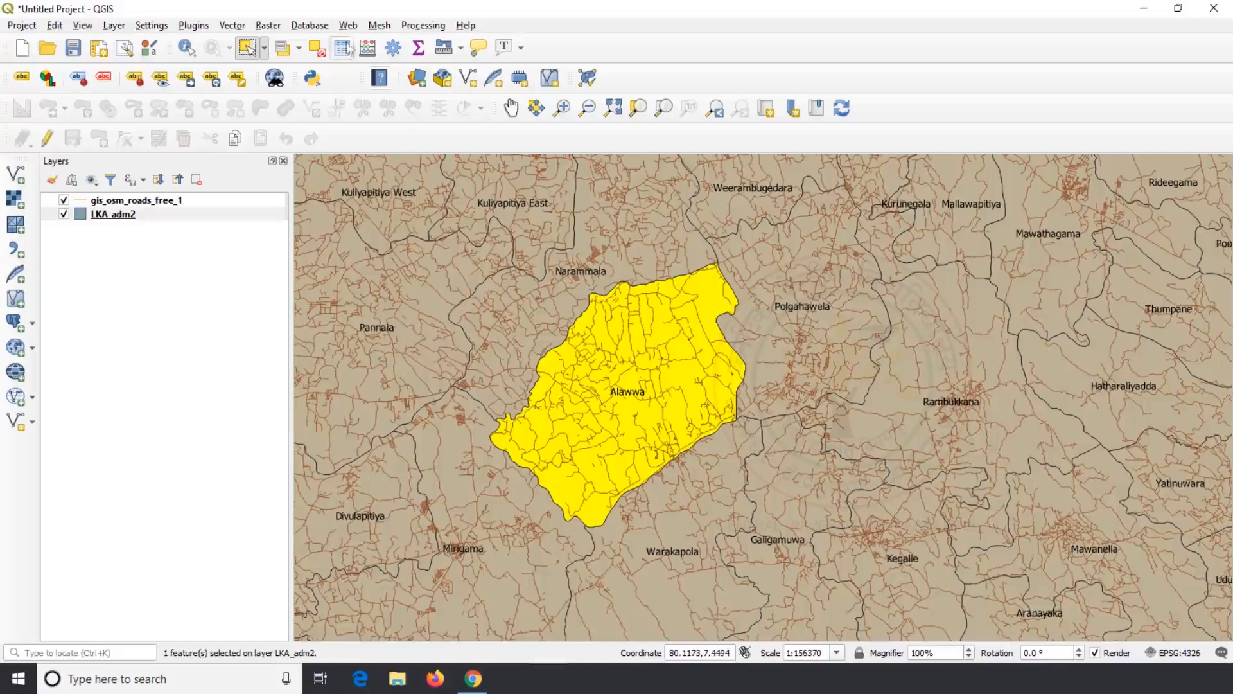
pyautogui.click(233, 27)
# Step: Clip gis_osm_roads_free_1 with the LKA_adm2 overlay to create the Clipped layer
pyautogui.moveTo(273, 61)
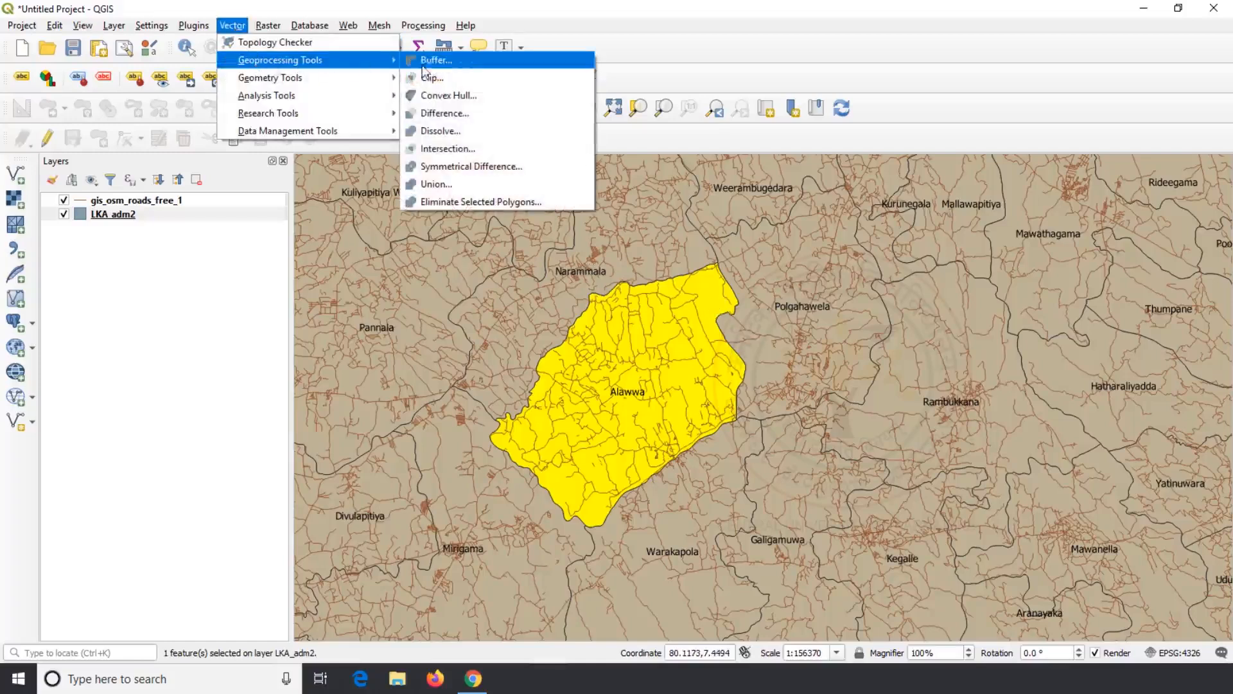
pyautogui.click(460, 85)
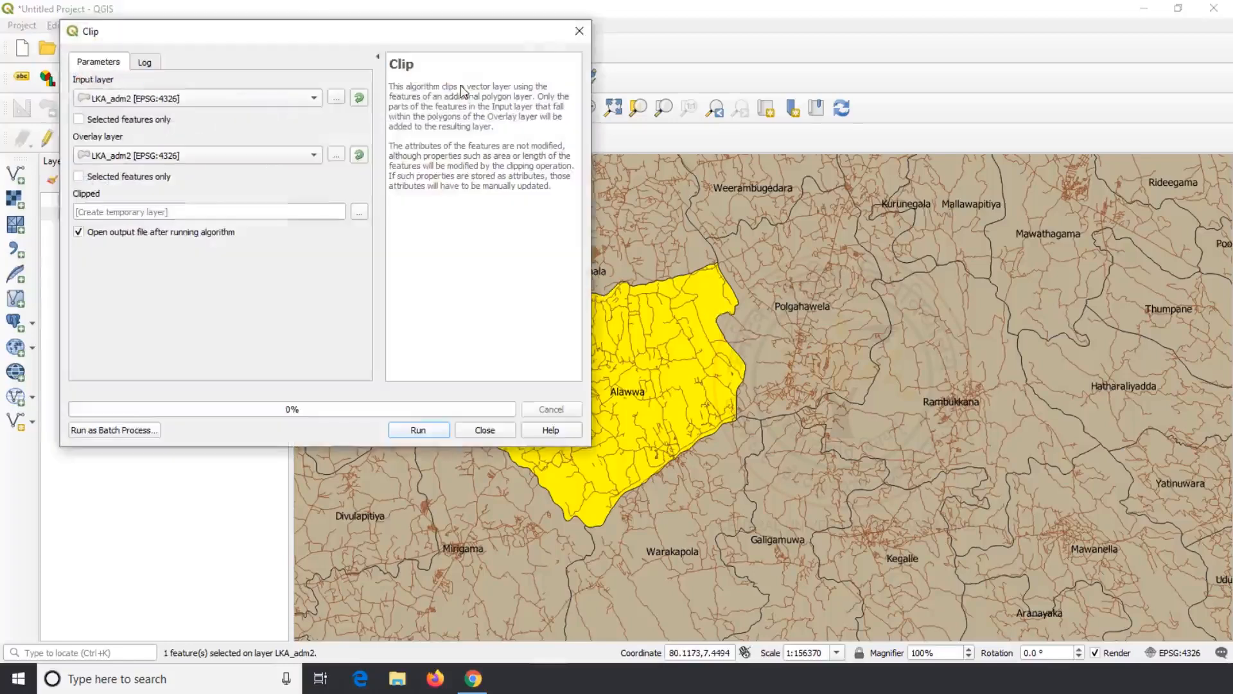
pyautogui.moveTo(318, 38); pyautogui.dragTo(974, 112)
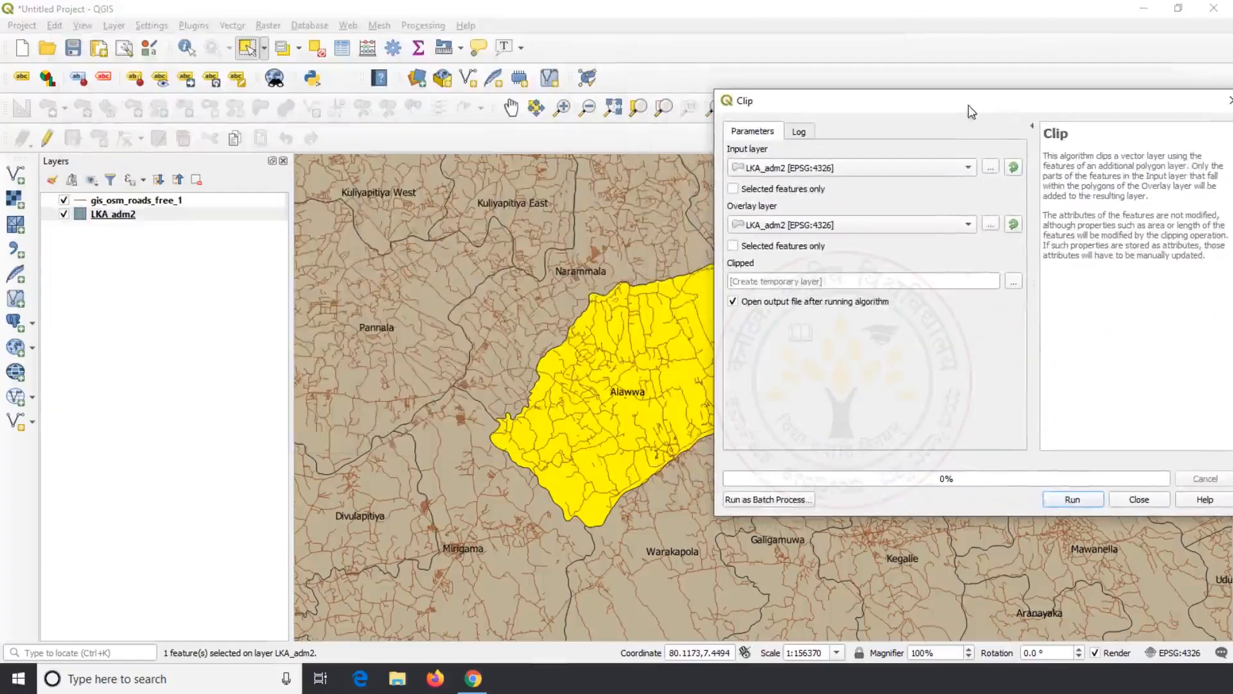
pyautogui.click(957, 167)
pyautogui.click(928, 151)
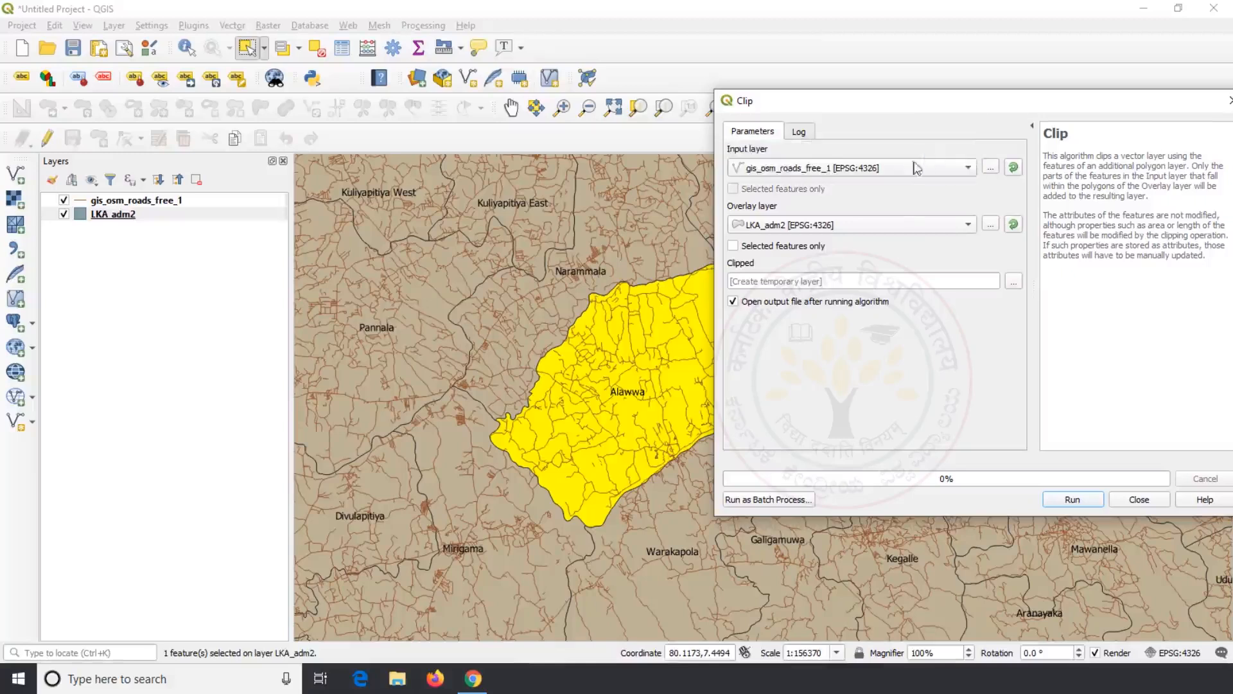
pyautogui.click(908, 223)
pyautogui.click(908, 223)
pyautogui.click(1071, 499)
pyautogui.click(1141, 501)
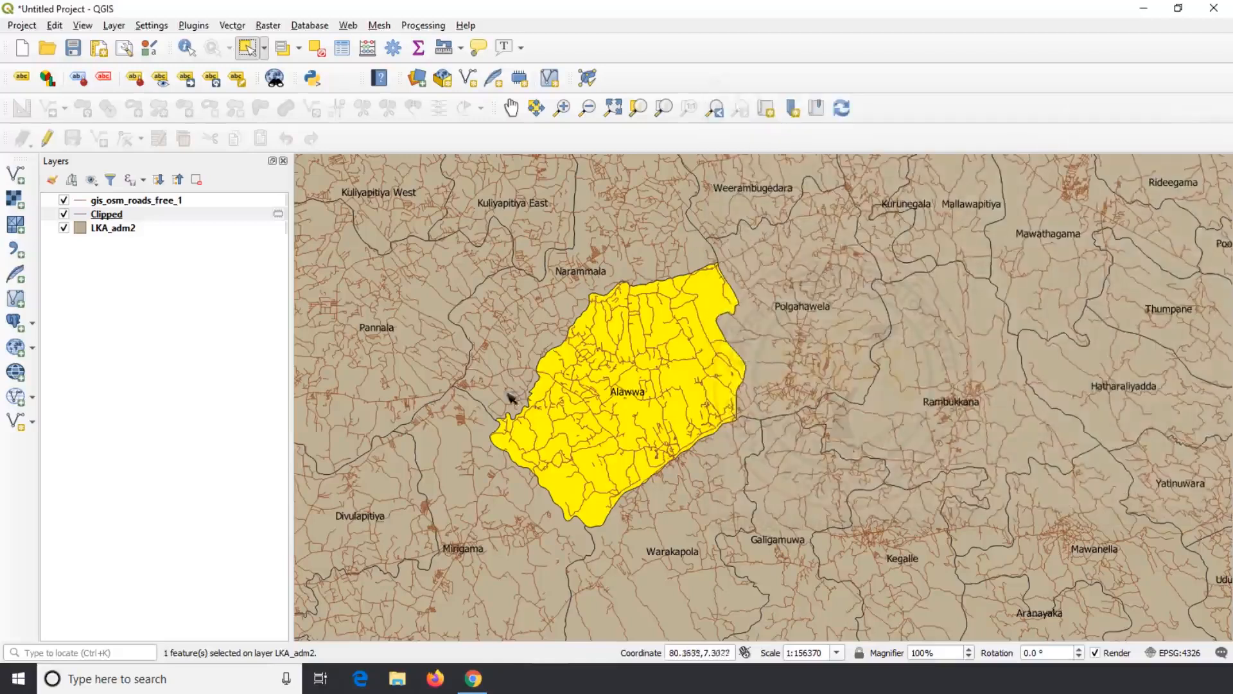
pyautogui.click(116, 219)
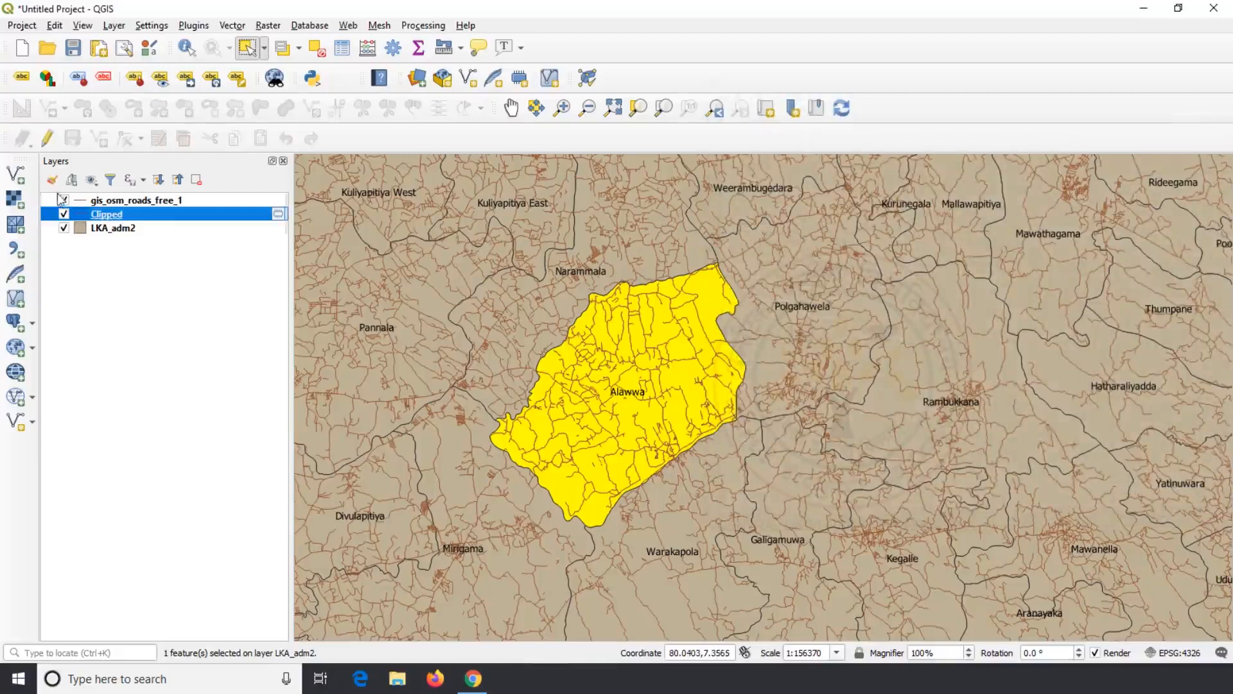
# Step: Hide the gis_osm_roads_free_1 and LKA_adm2 layers
pyautogui.click(63, 200)
pyautogui.click(63, 228)
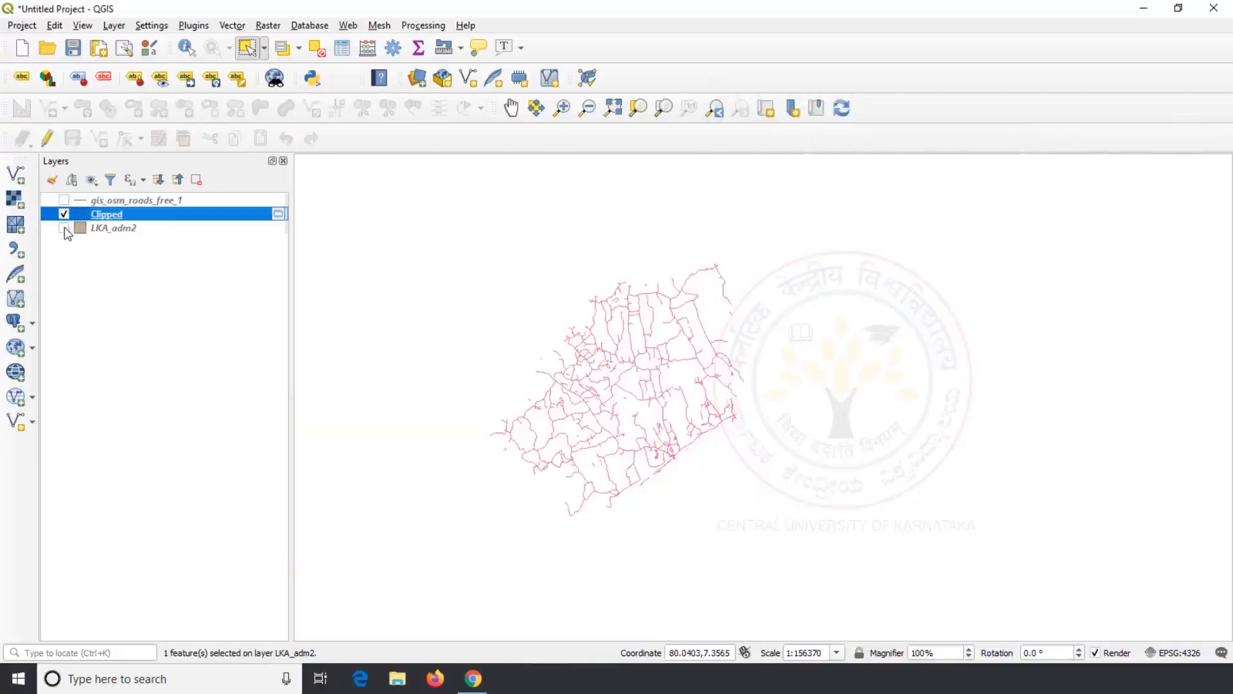
pyautogui.scroll(1, 606, 382)
pyautogui.scroll(-1, 605, 381)
pyautogui.scroll(1, 609, 383)
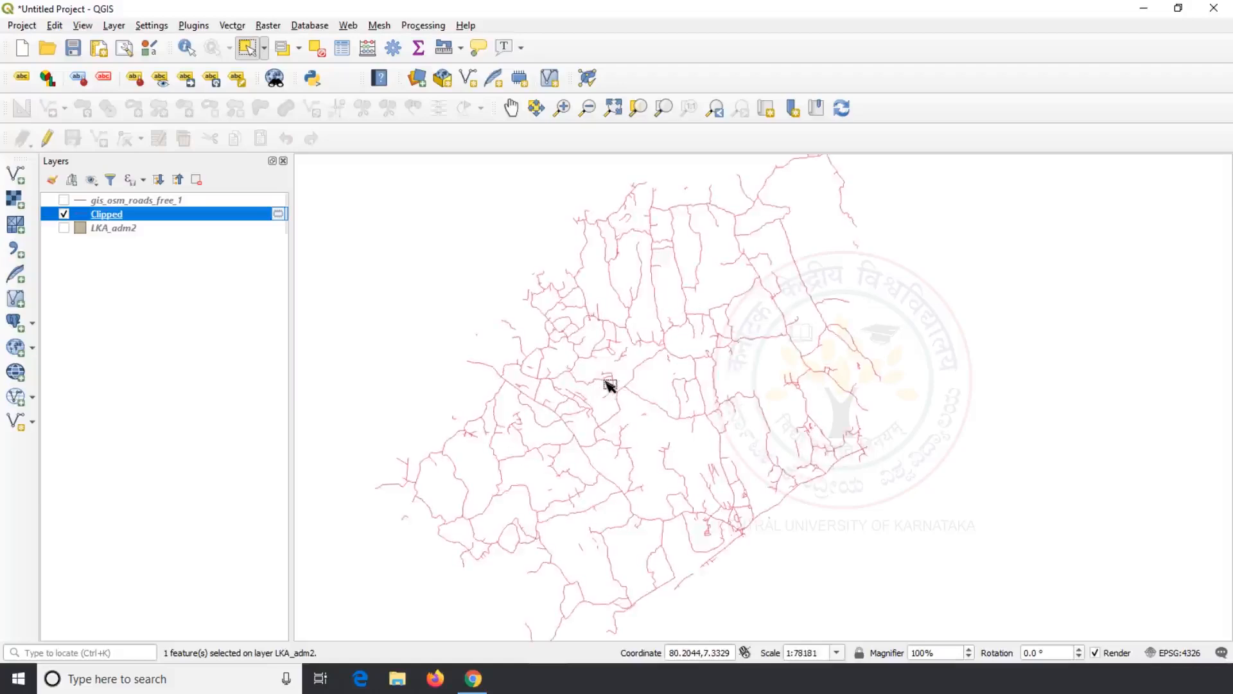
pyautogui.scroll(-1, 609, 384)
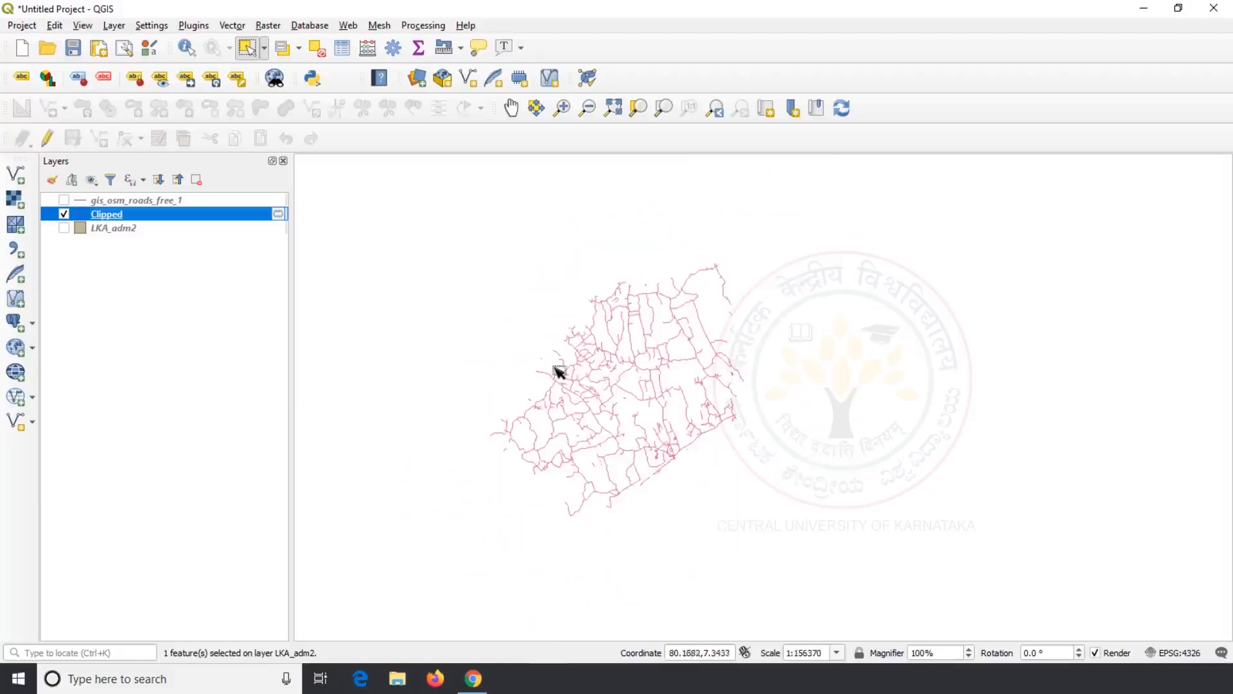
# Step: Start Make Permanent on the Clipped layer, then cancel without saving a file
pyautogui.rightClick(135, 217)
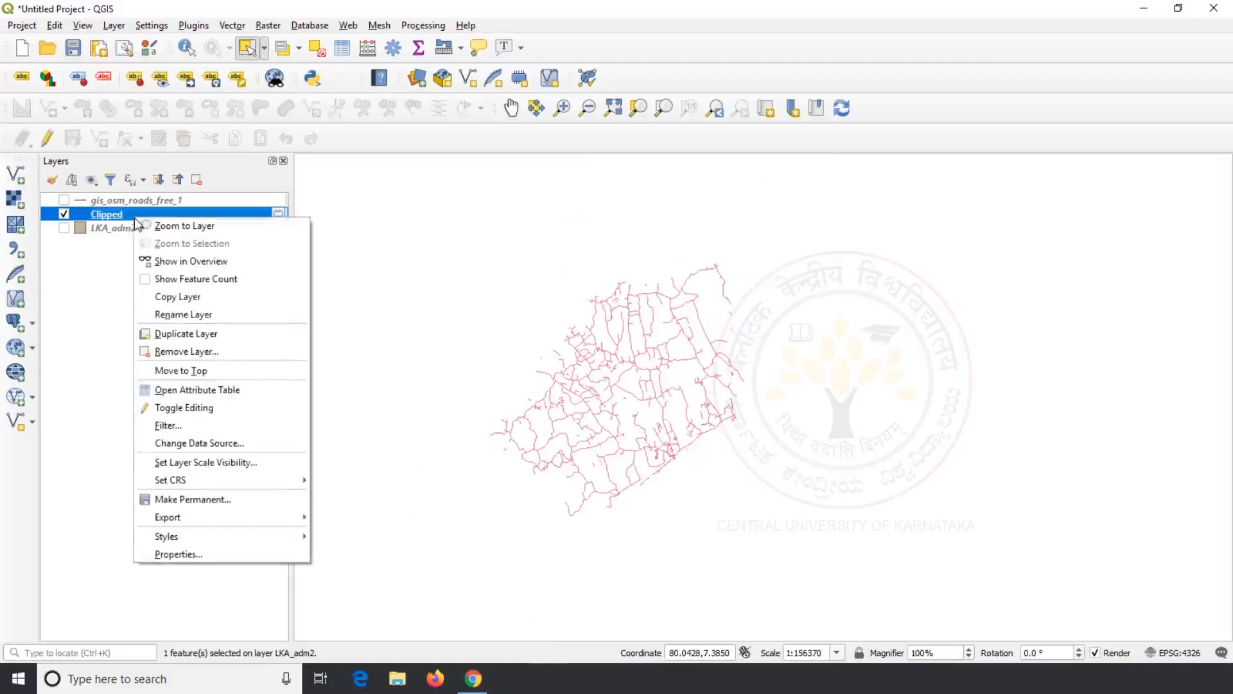
pyautogui.click(230, 500)
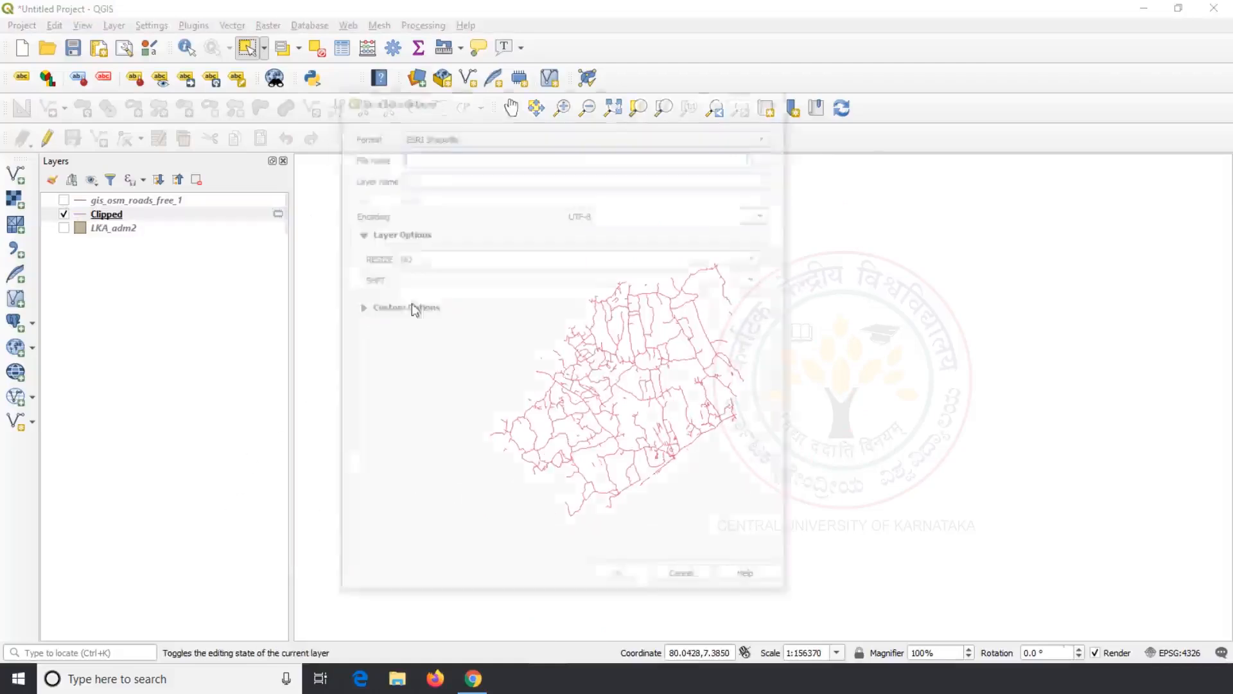
pyautogui.click(767, 156)
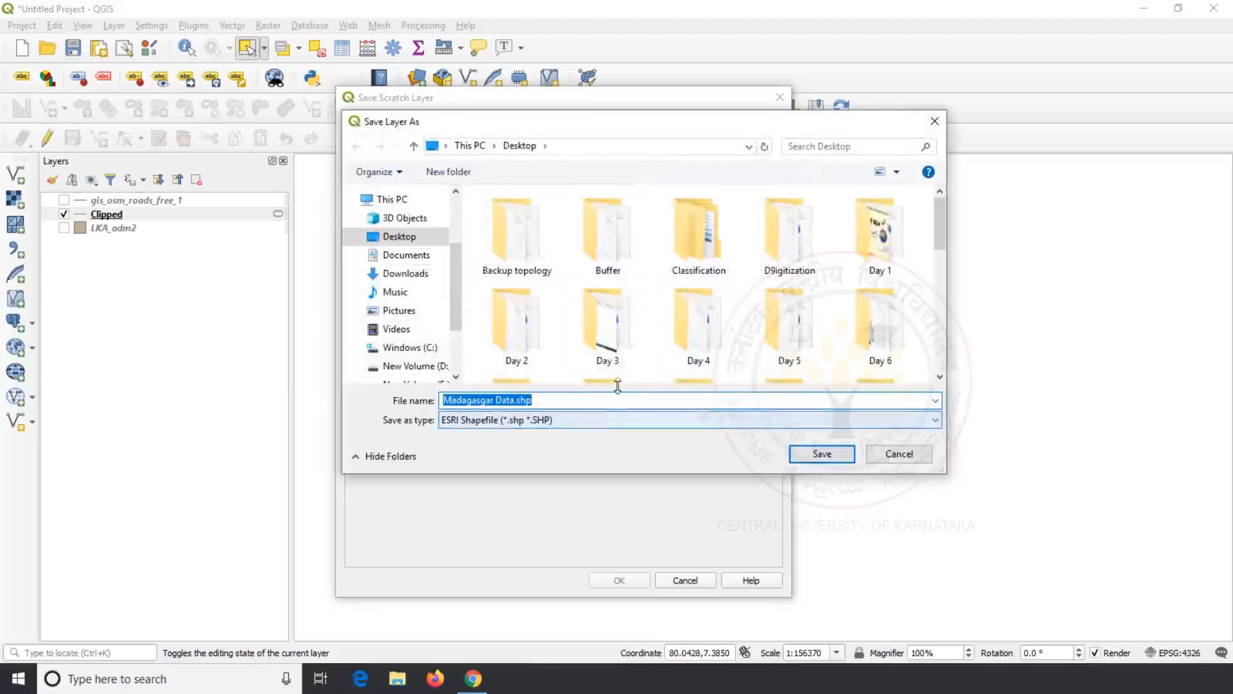
pyautogui.click(899, 454)
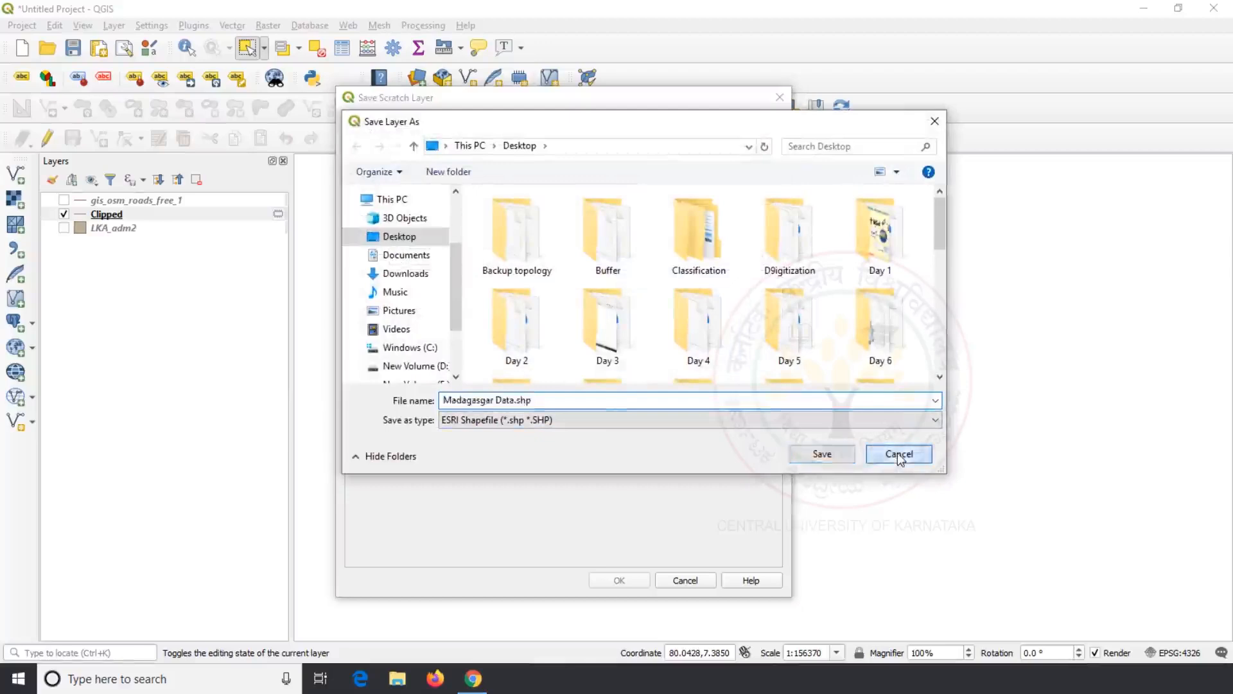
pyautogui.click(686, 580)
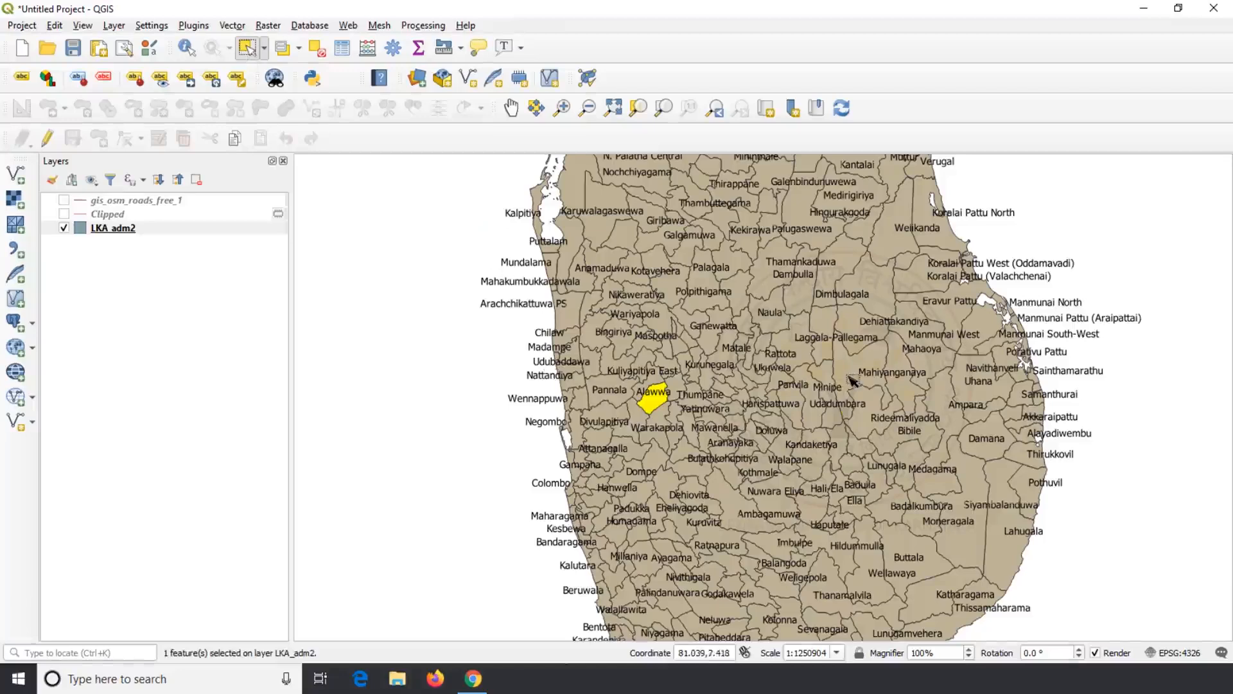
# Step: Select the Mahiyanganaya district and bring up Vector > Geoprocessing Tools
pyautogui.click(893, 362)
pyautogui.scroll(2, 893, 361)
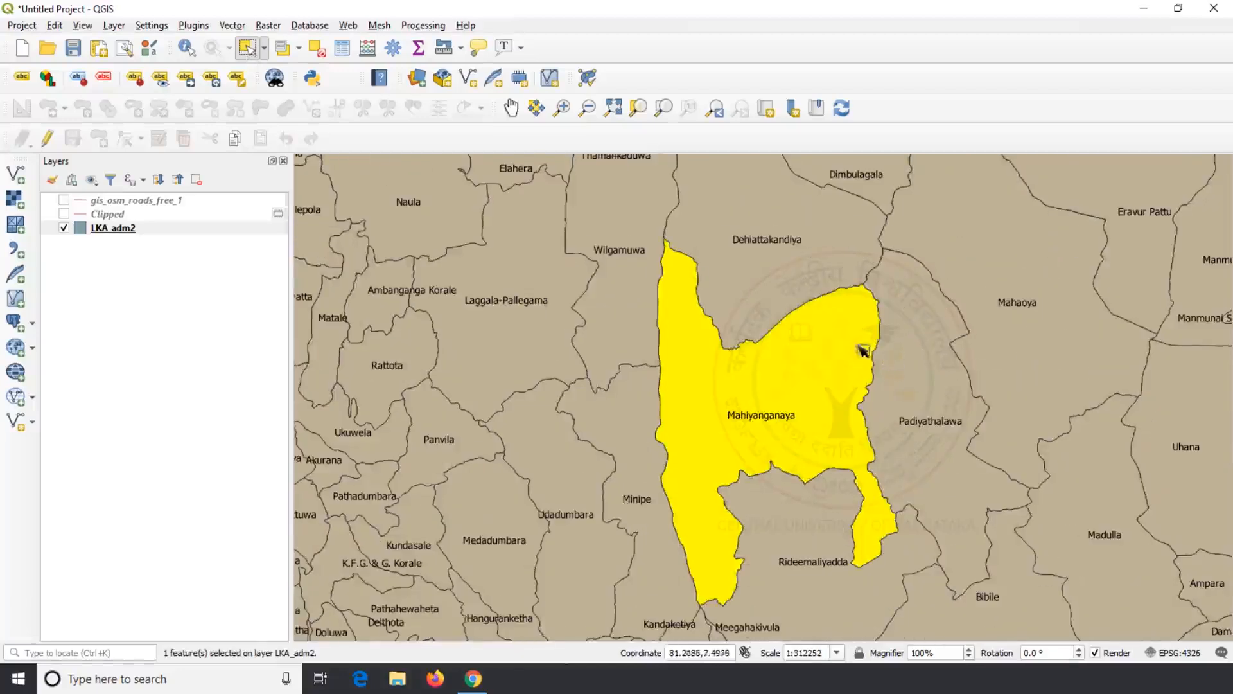
pyautogui.click(229, 27)
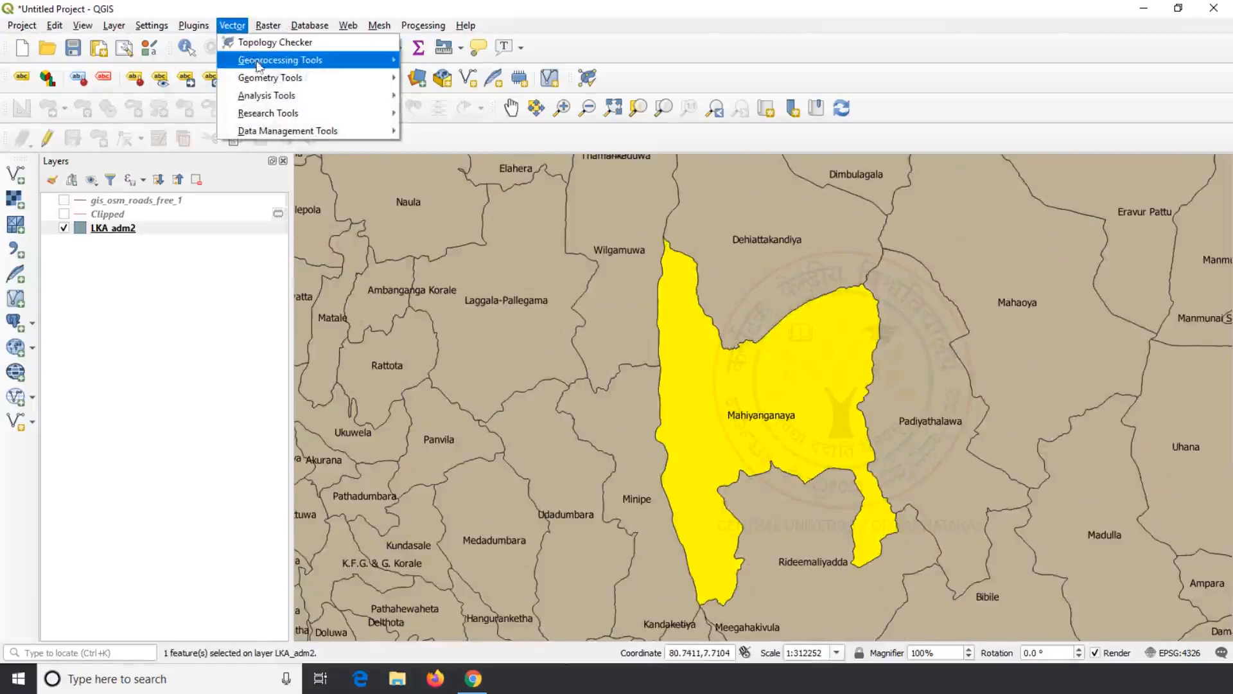
pyautogui.moveTo(353, 68)
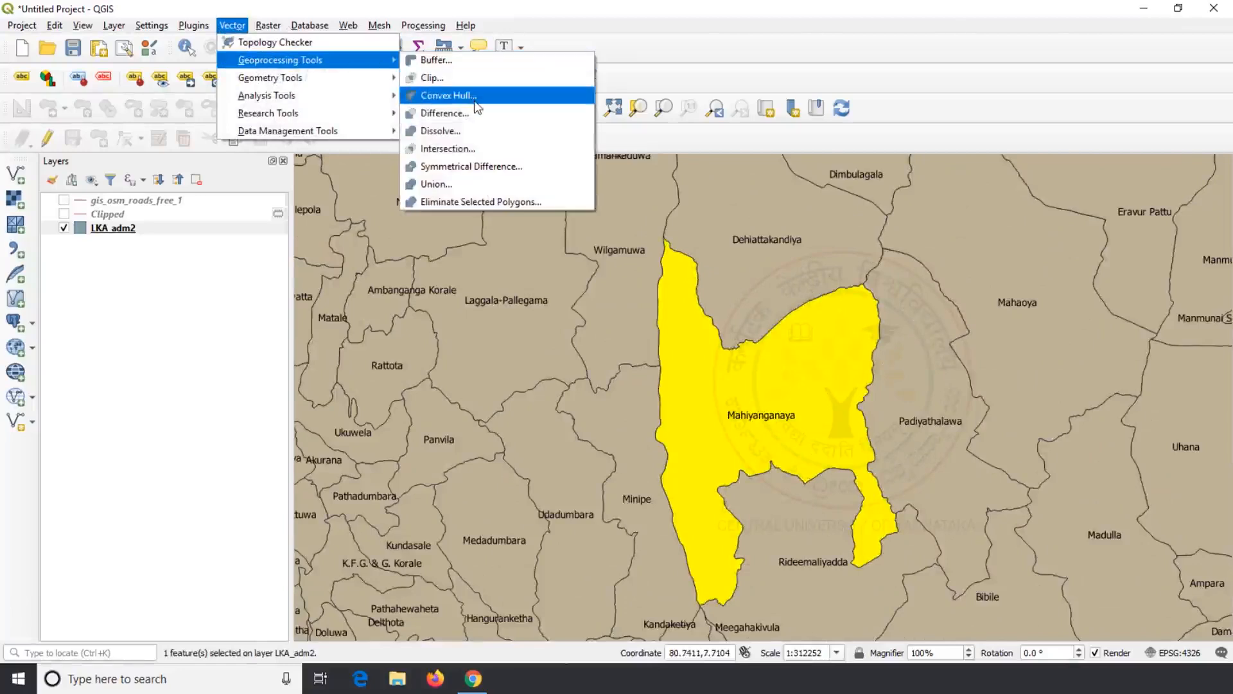
# Step: Run Convex Hull on LKA_adm2 with Selected features only to produce Convex hulls
pyautogui.click(449, 96)
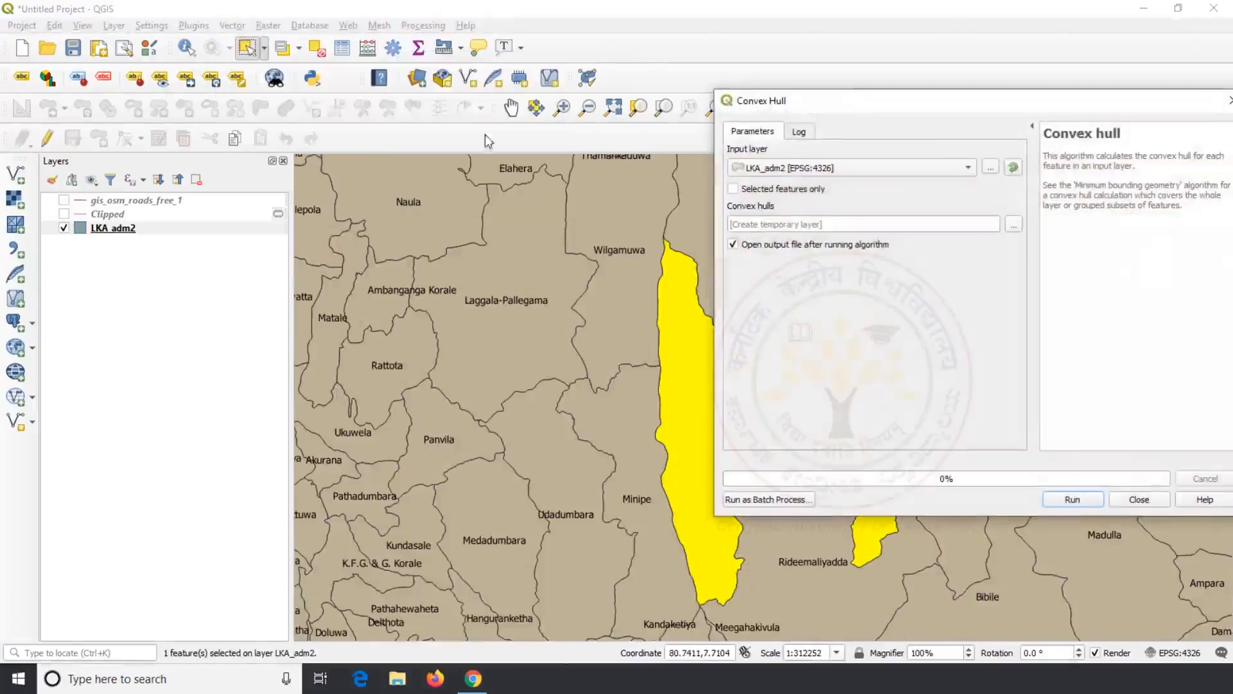
pyautogui.moveTo(912, 99); pyautogui.dragTo(335, 80)
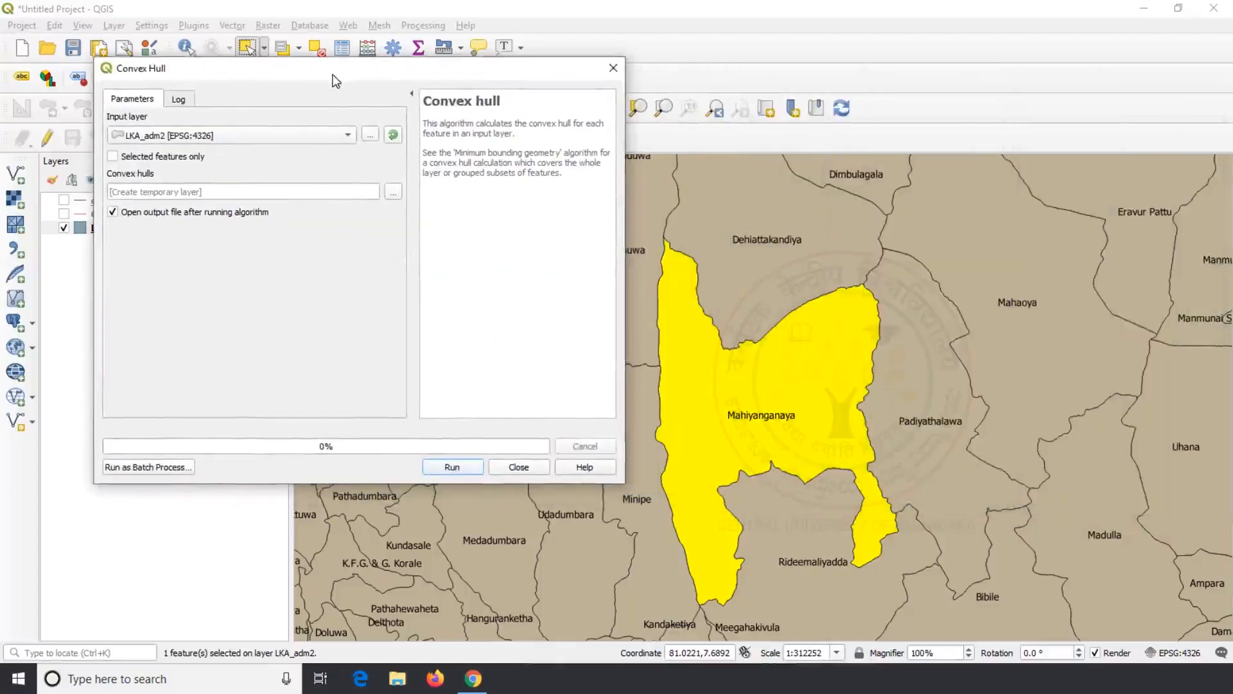
pyautogui.click(345, 135)
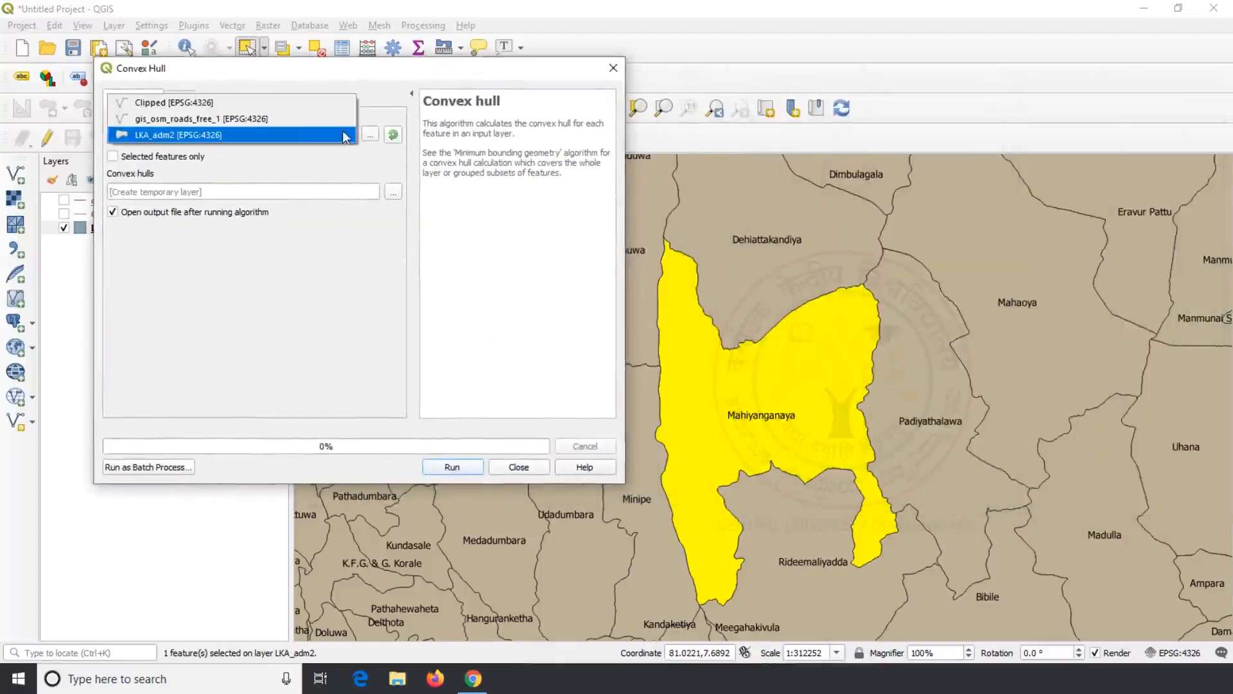
pyautogui.click(306, 135)
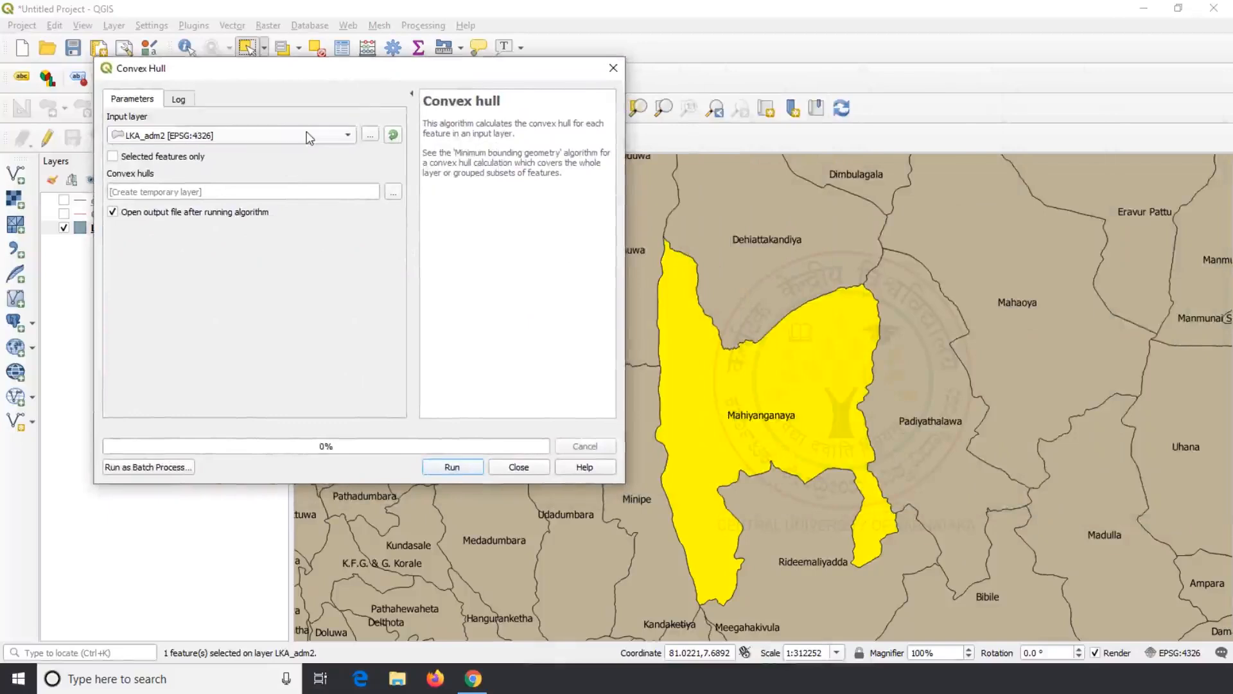
pyautogui.click(113, 157)
pyautogui.click(461, 467)
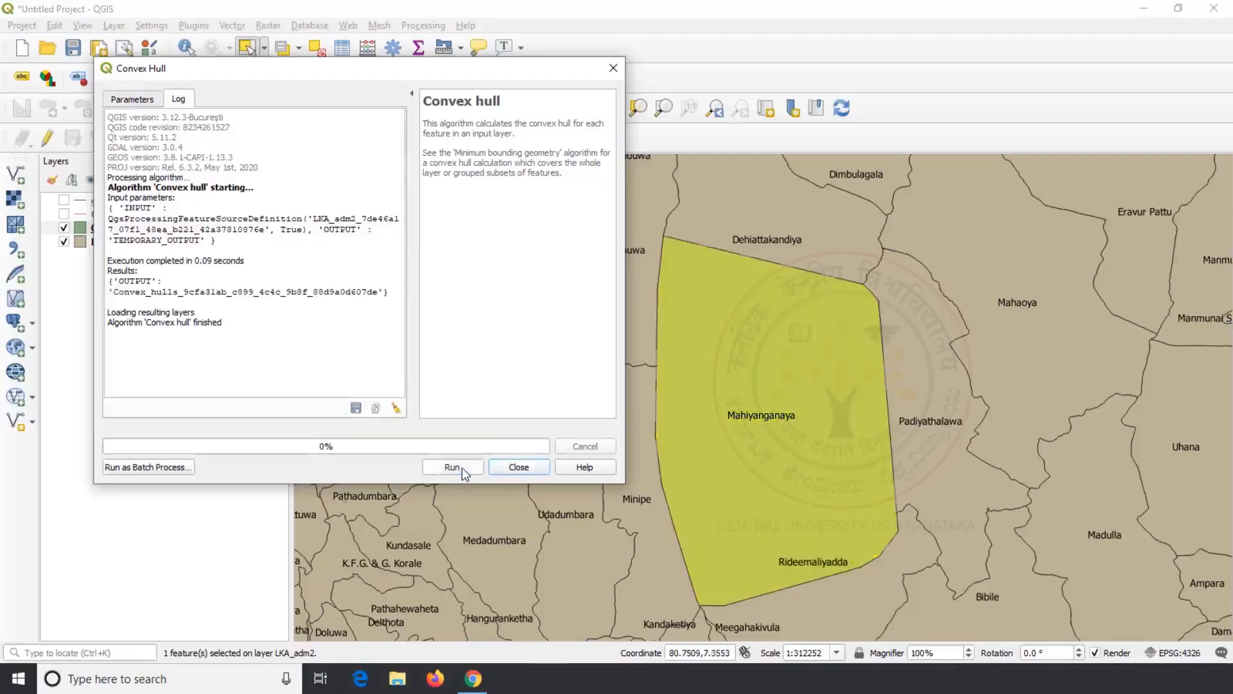
pyautogui.click(519, 468)
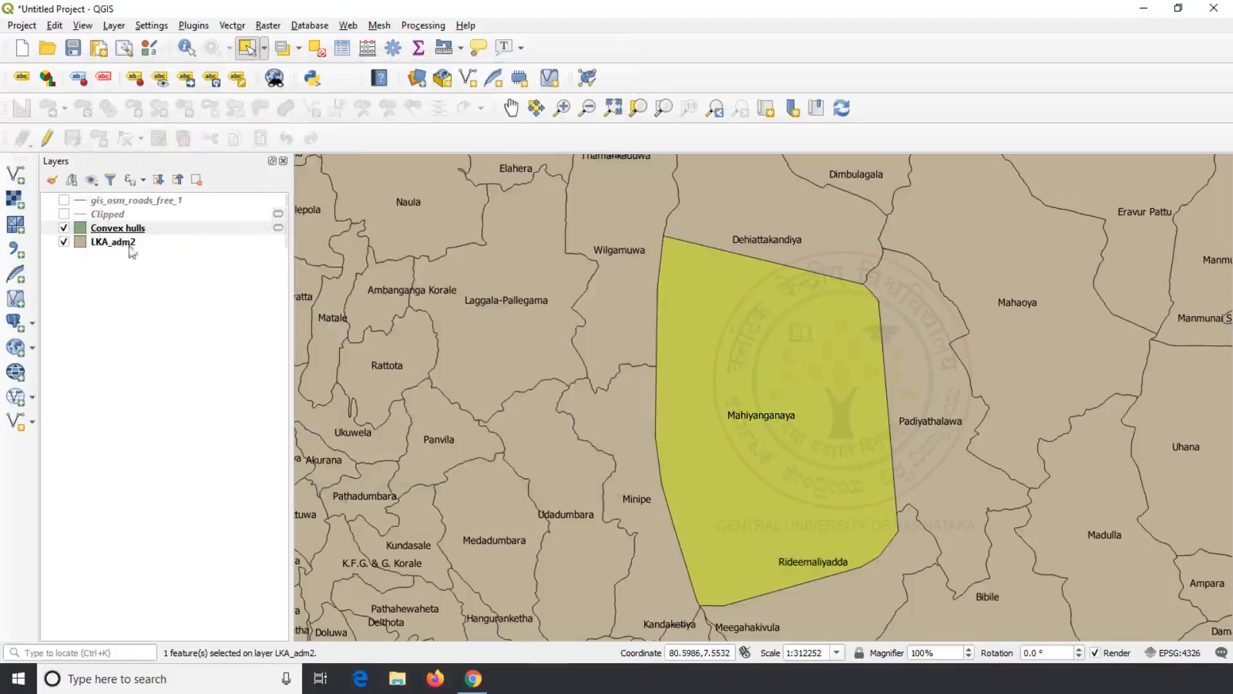
pyautogui.click(114, 231)
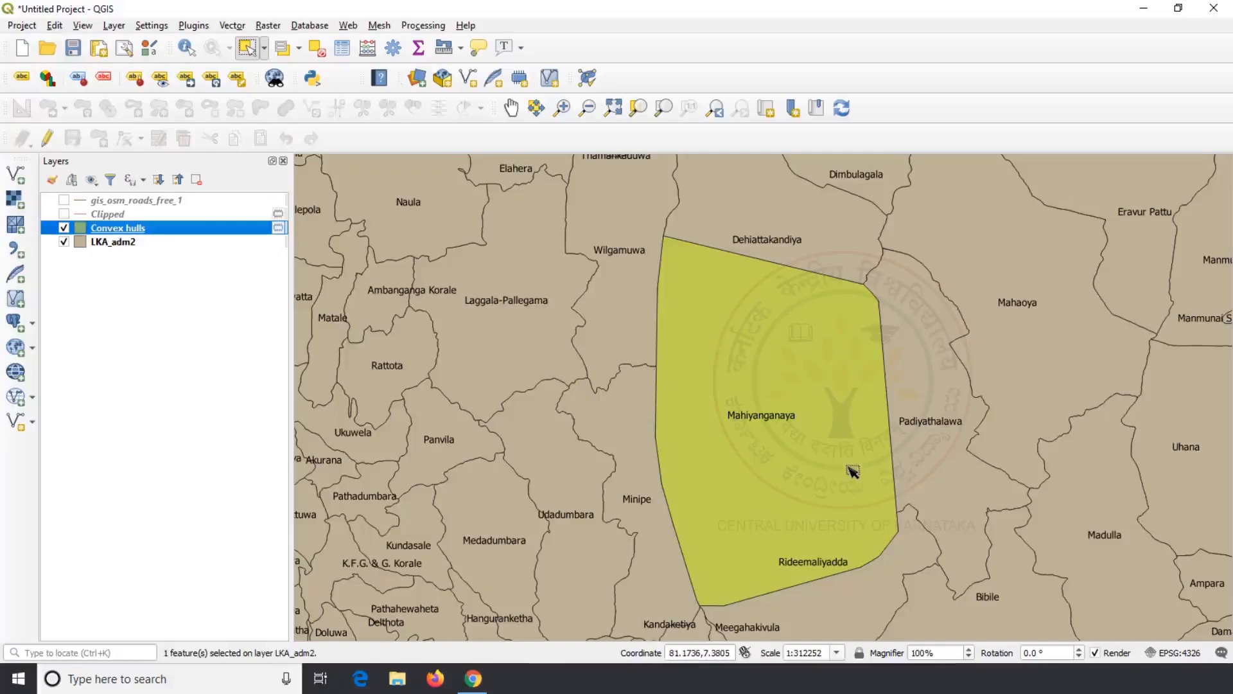
# Step: Style Convex hulls with a transparent simple fill and a red stroke
pyautogui.rightClick(153, 229)
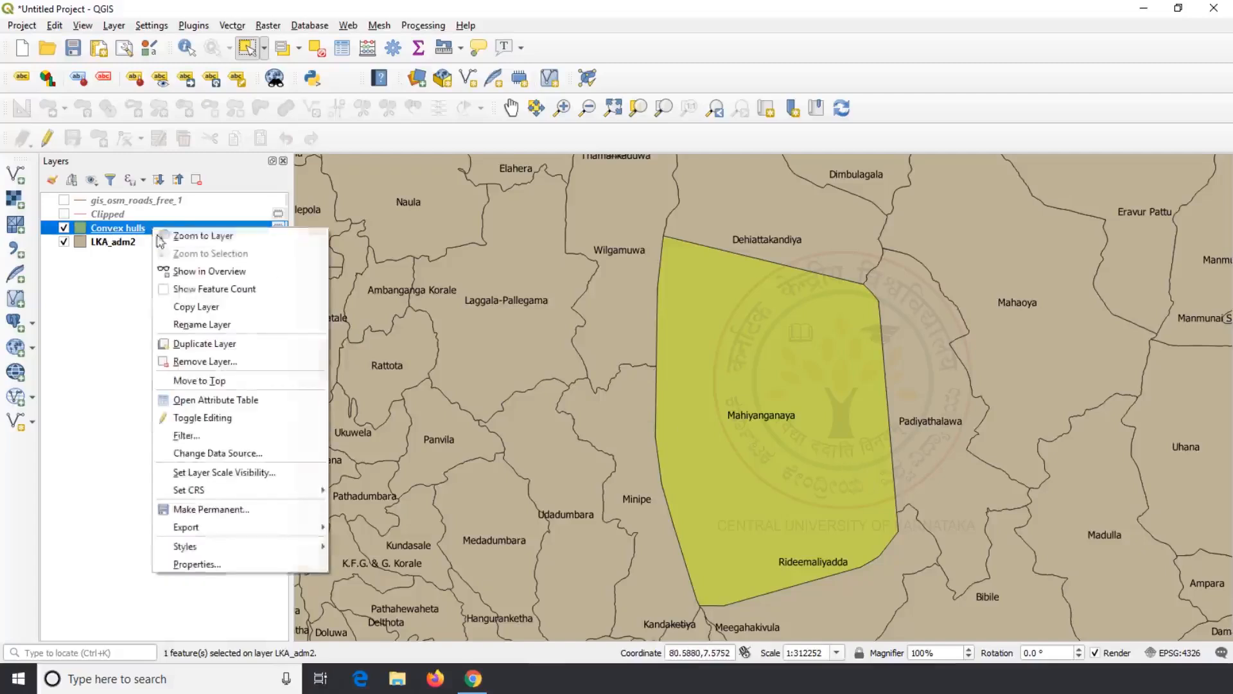
pyautogui.click(249, 564)
pyautogui.click(153, 194)
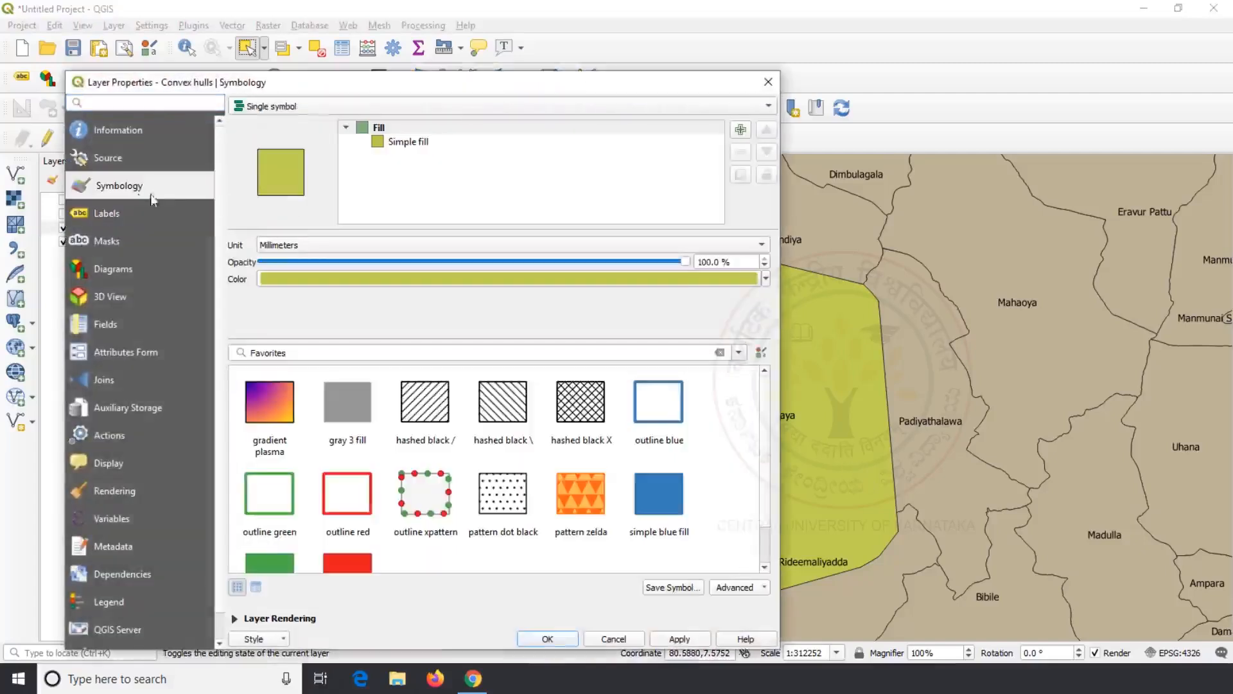
pyautogui.click(443, 143)
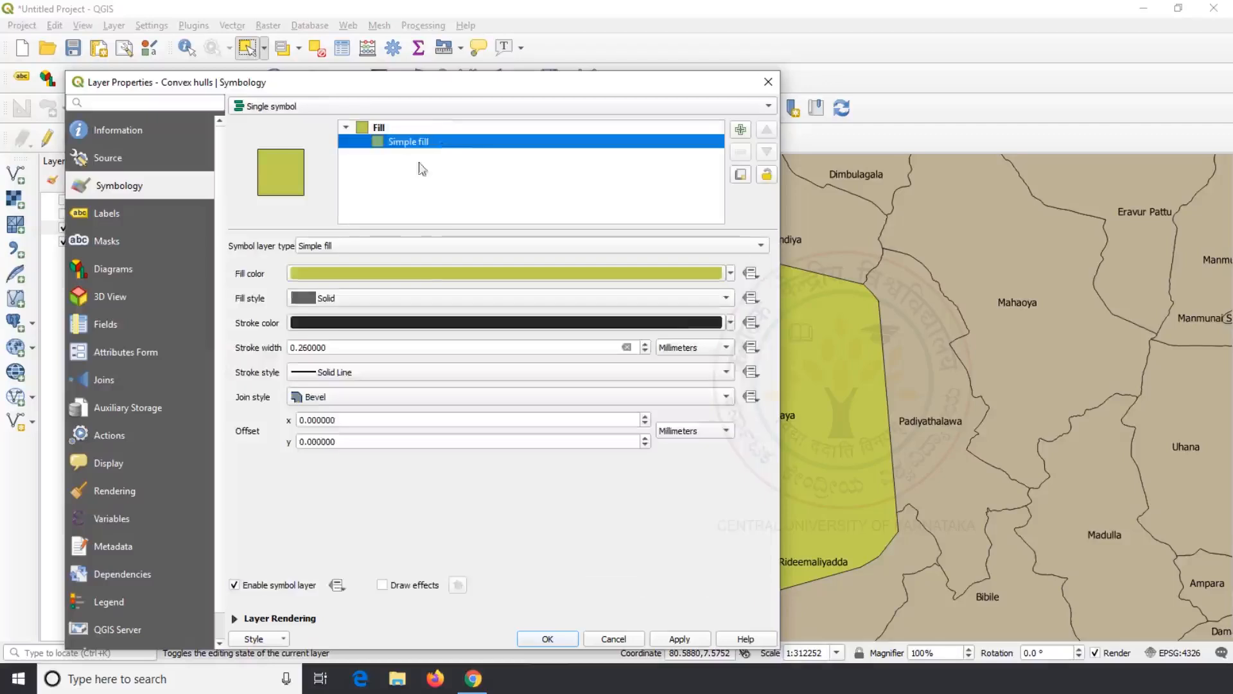
pyautogui.click(731, 275)
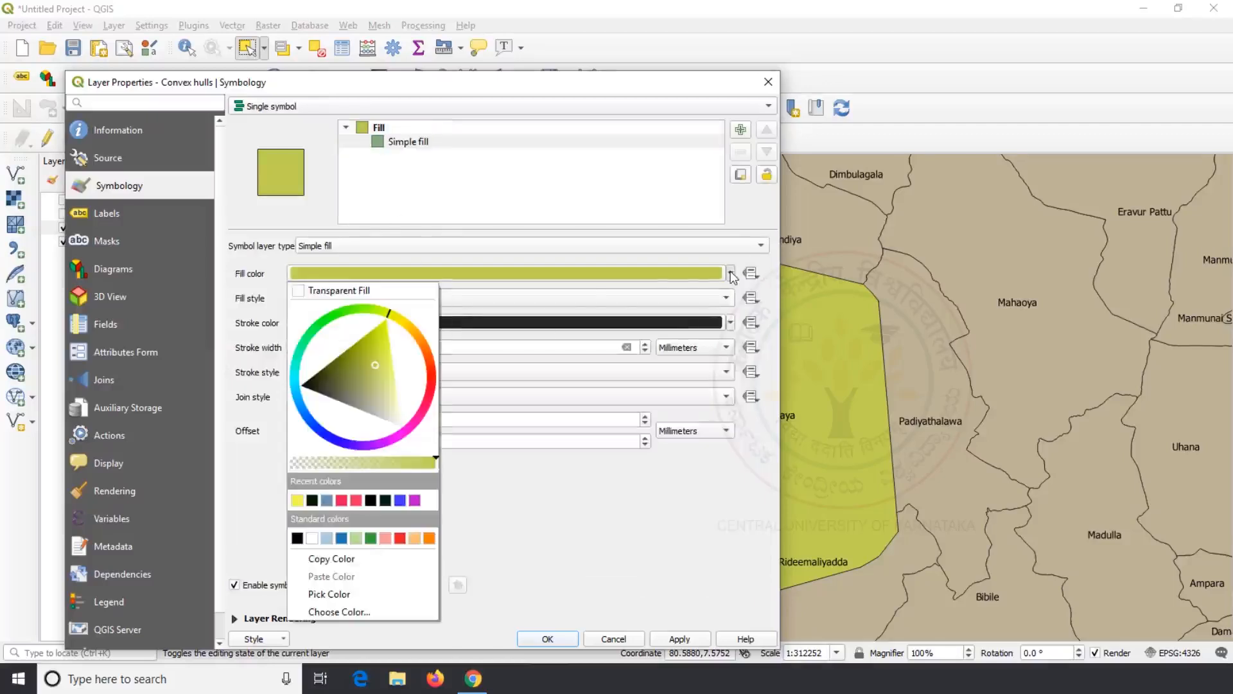
pyautogui.click(300, 291)
pyautogui.click(731, 323)
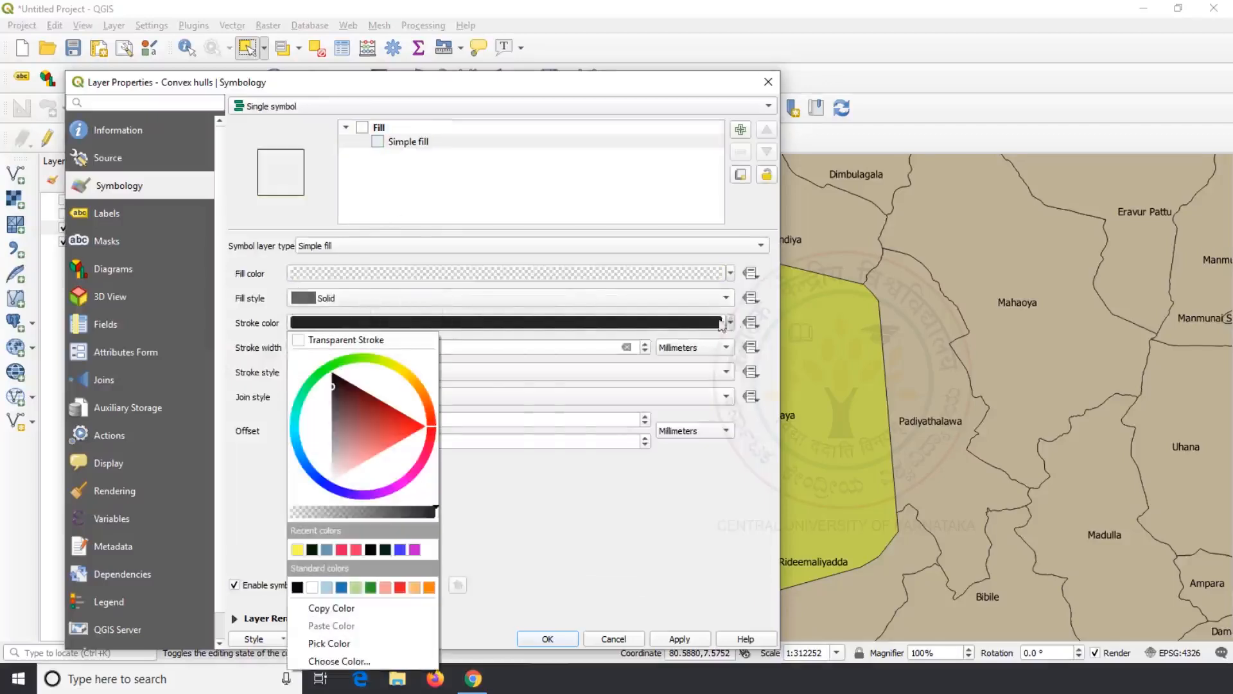
pyautogui.click(427, 427)
pyautogui.click(561, 640)
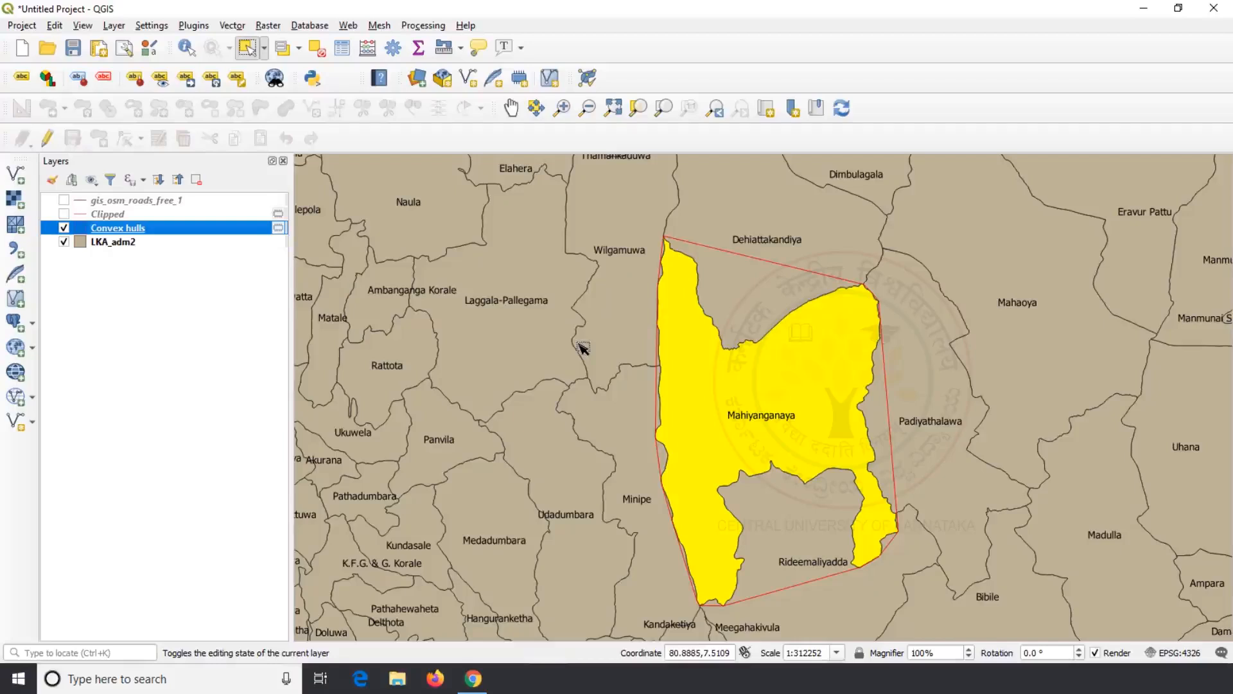
pyautogui.scroll(-3, 624, 333)
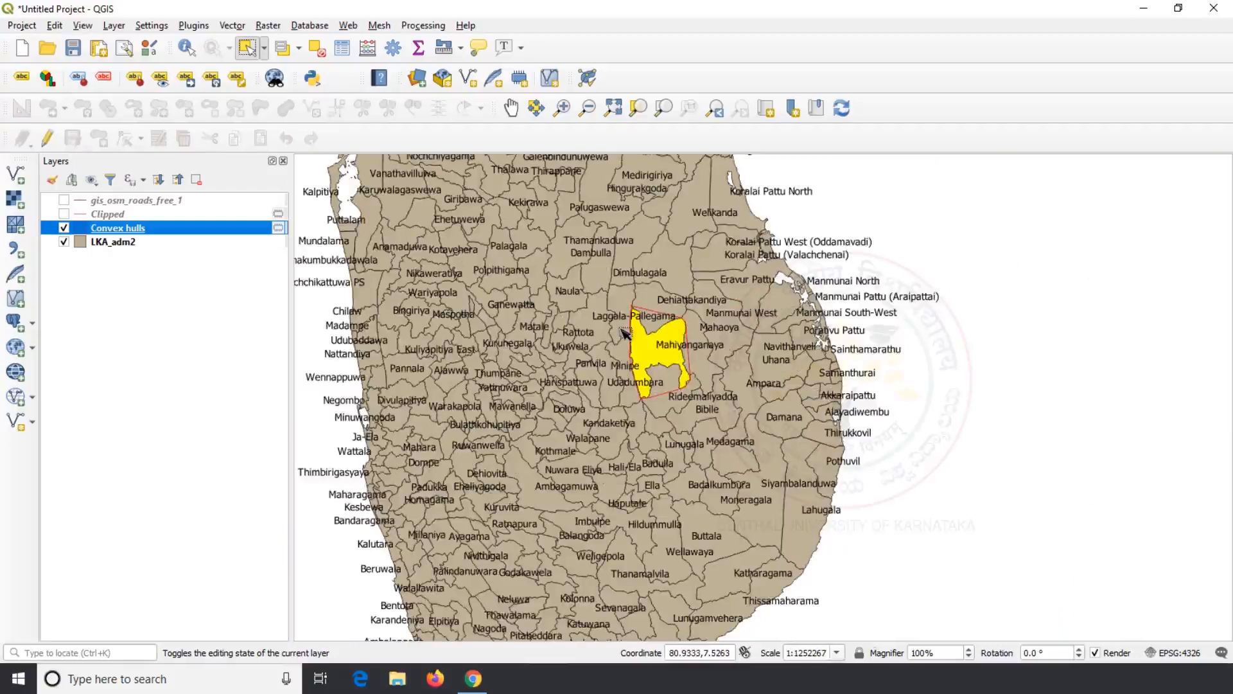
# Step: Select Rambewa, Medawachchiya and Mihinthale together on the LKA_adm2 layer
pyautogui.scroll(-1, 624, 333)
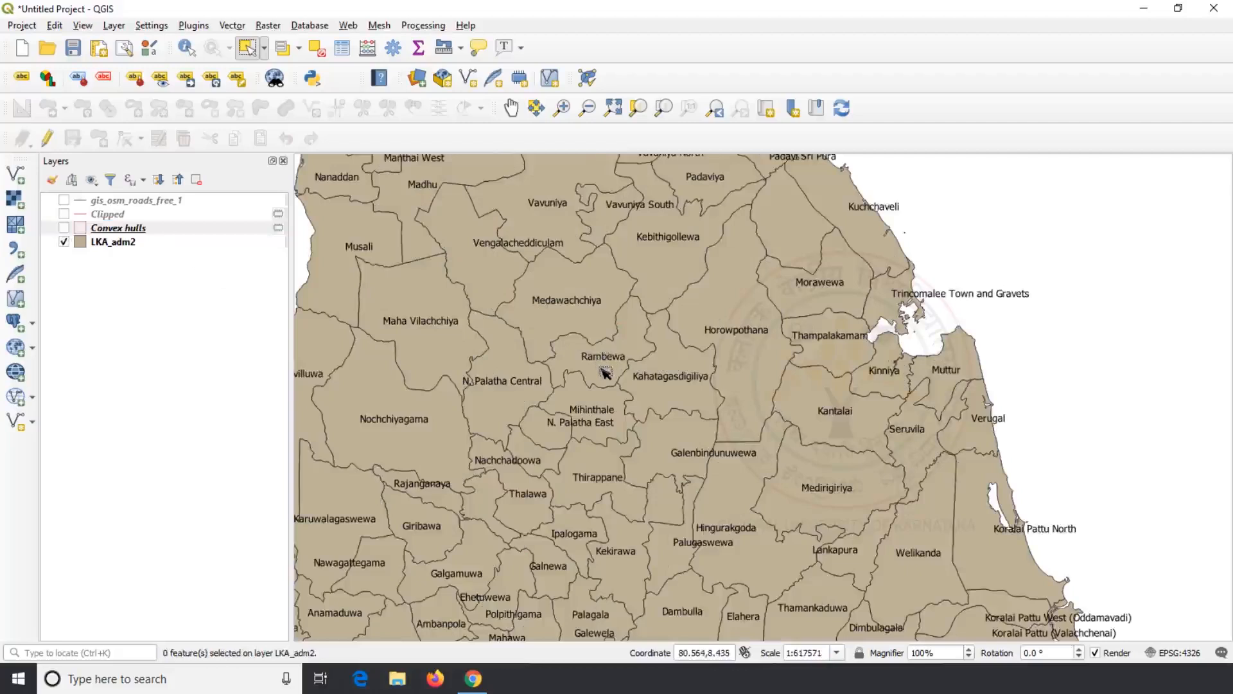
pyautogui.click(147, 247)
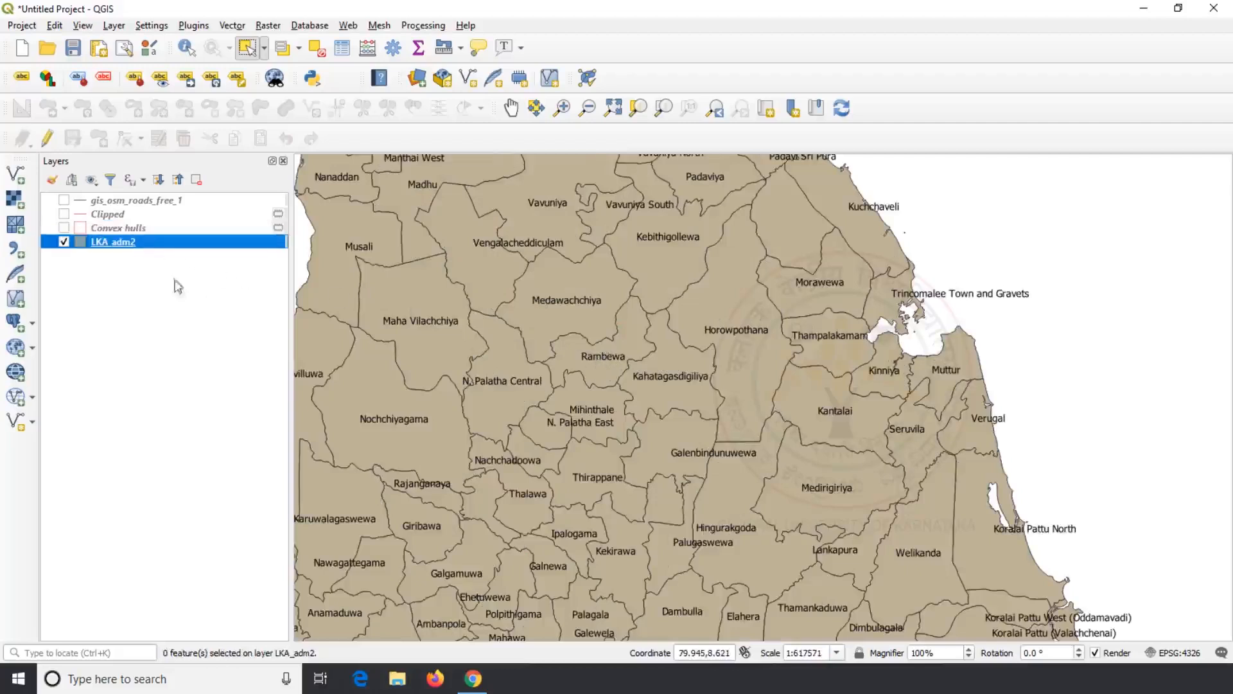
pyautogui.click(608, 379)
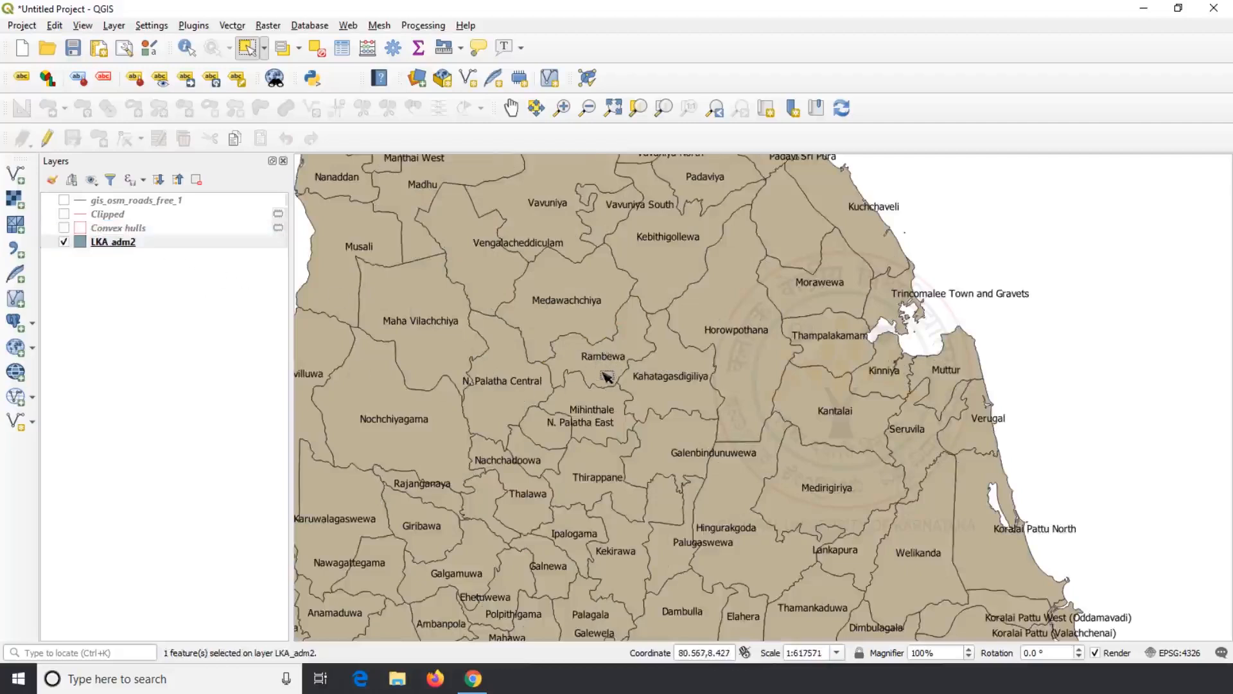
pyautogui.keyDown('shift'); pyautogui.click(577, 304); pyautogui.keyUp('shift')
pyautogui.keyDown('shift'); pyautogui.click(615, 413); pyautogui.keyUp('shift')
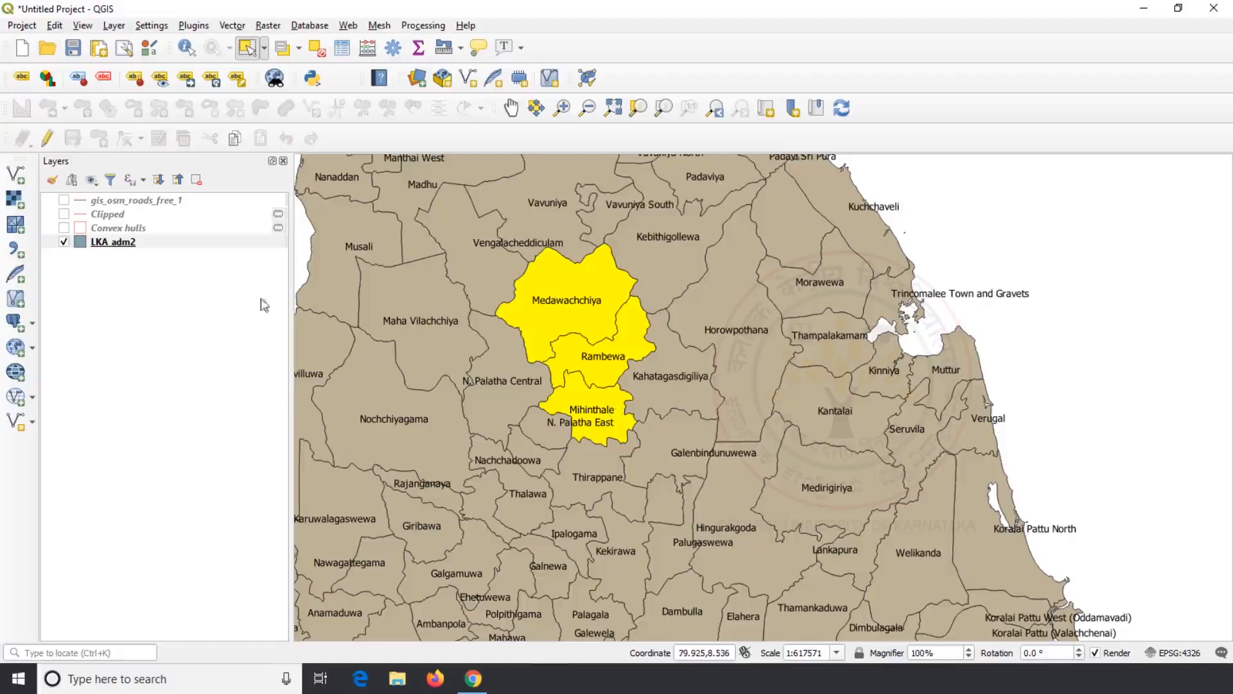
pyautogui.rightClick(142, 249)
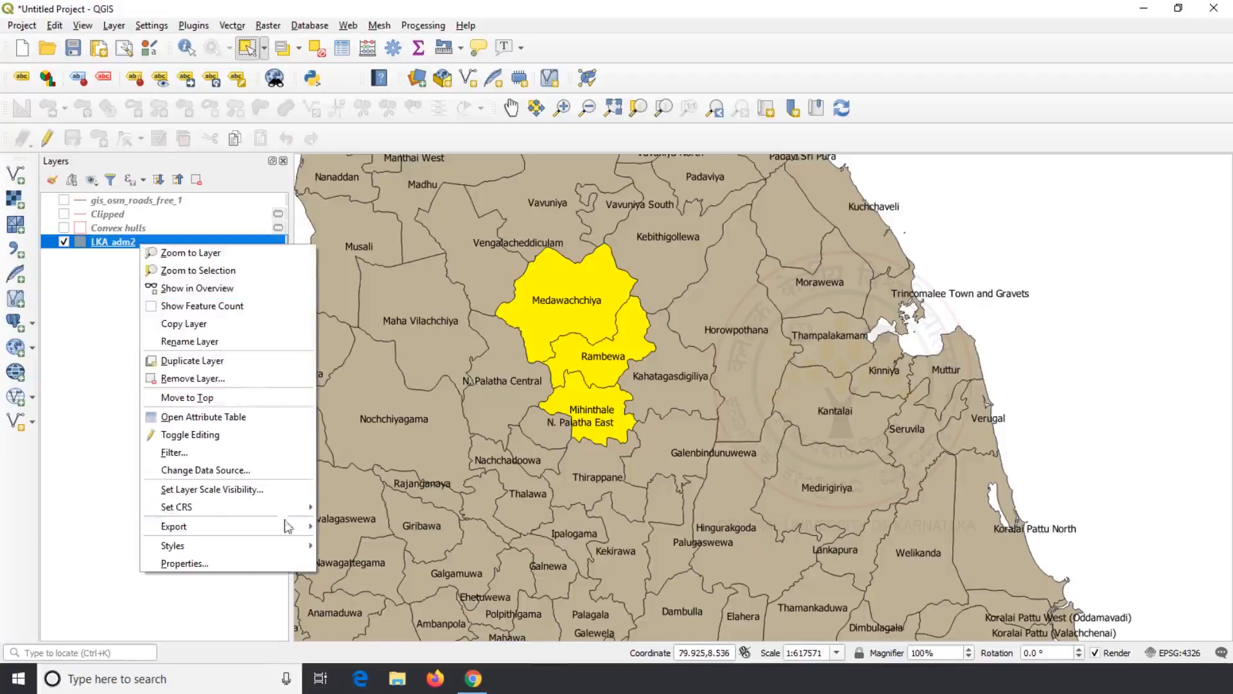
# Step: Save only the selected LKA_adm2 features as Study_Boundary.shp in the LKA_adm folder
pyautogui.moveTo(287, 527)
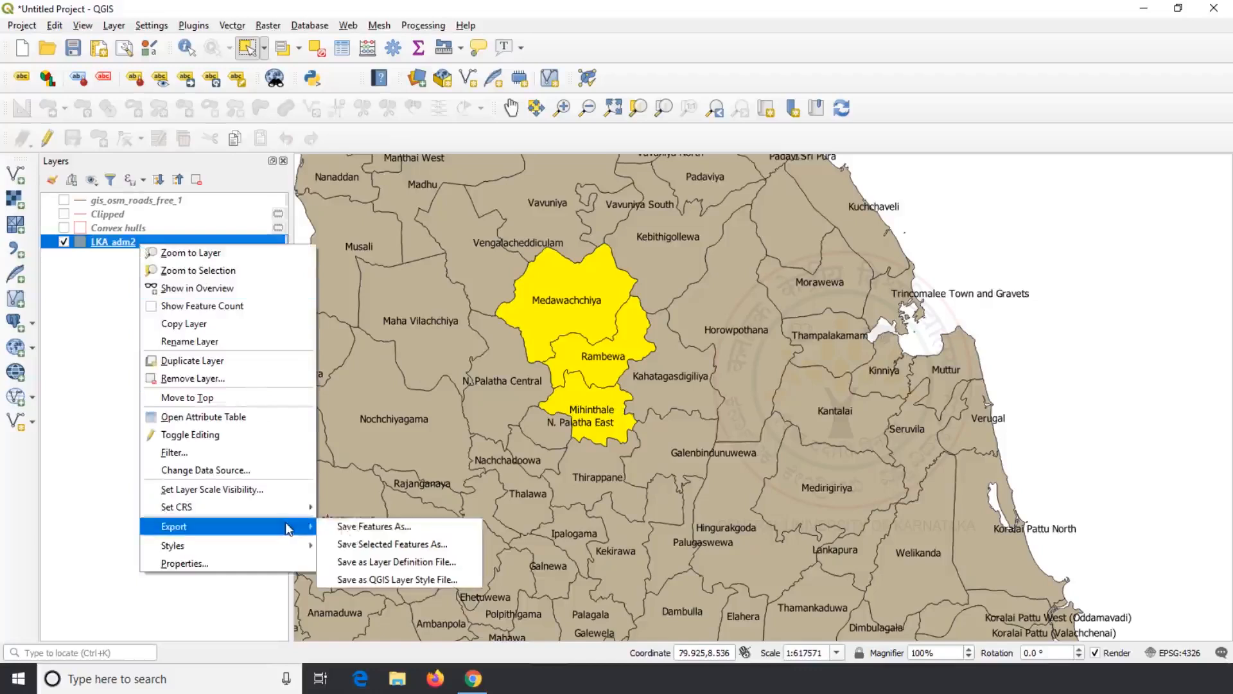
pyautogui.click(351, 534)
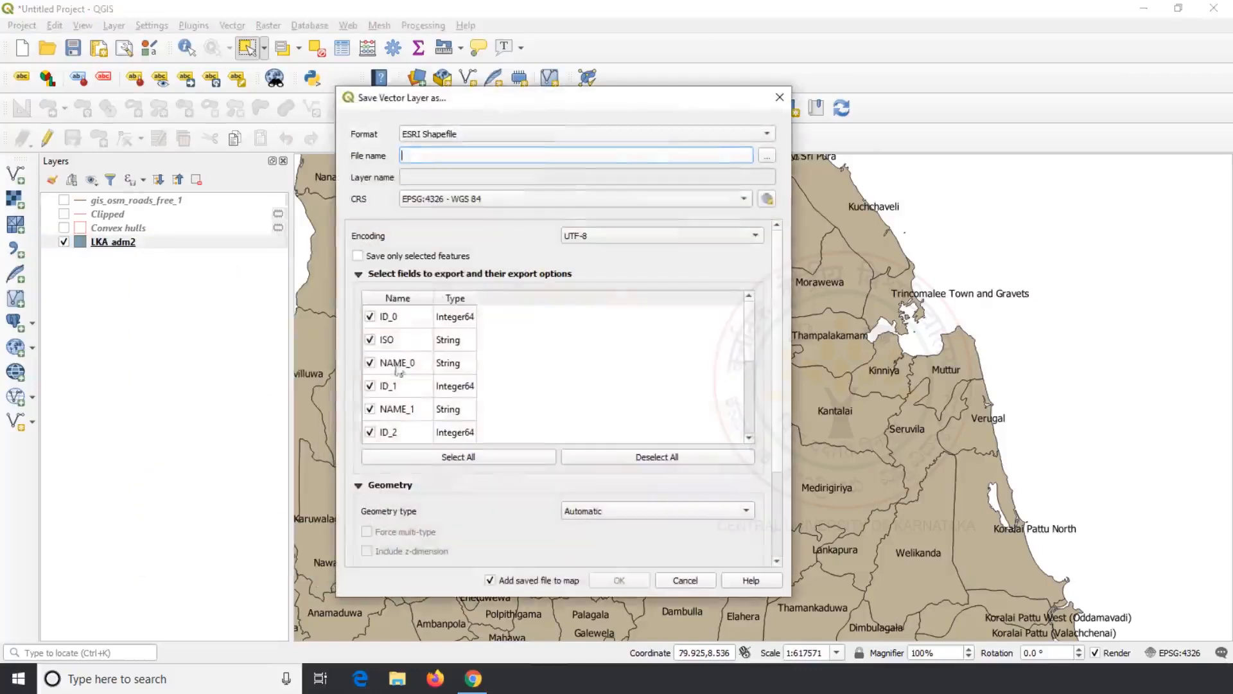
pyautogui.click(766, 156)
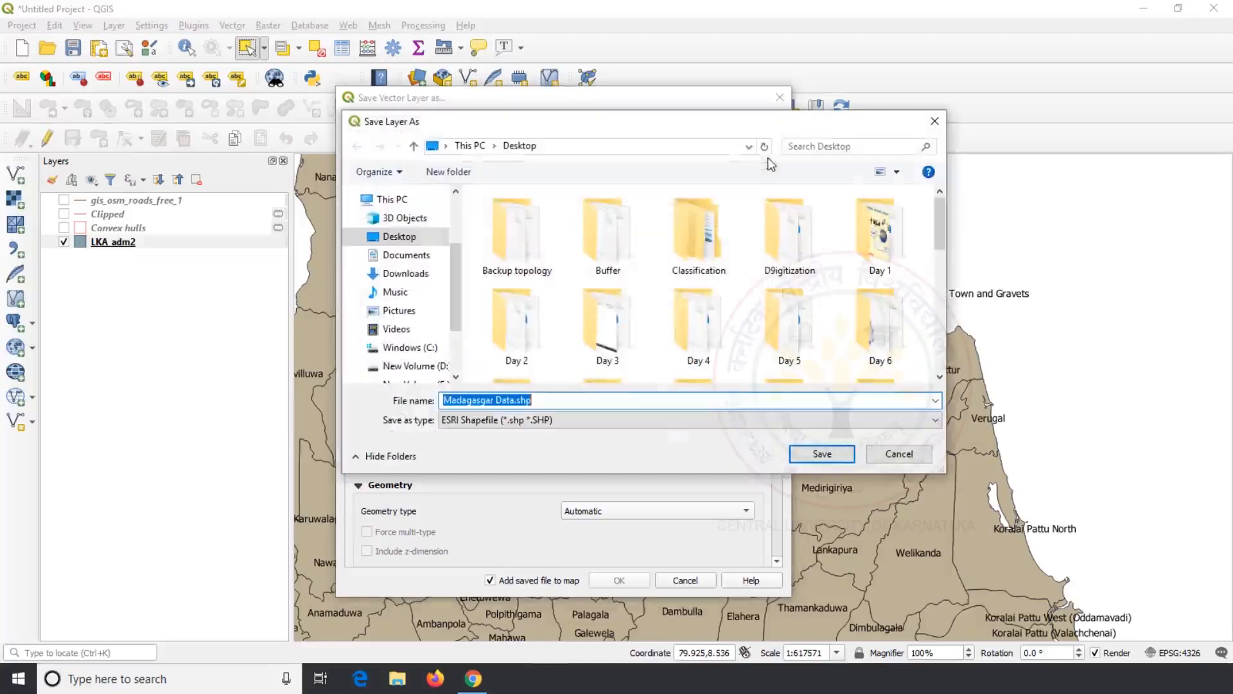
pyautogui.scroll(-2, 707, 317)
pyautogui.doubleClick(707, 317)
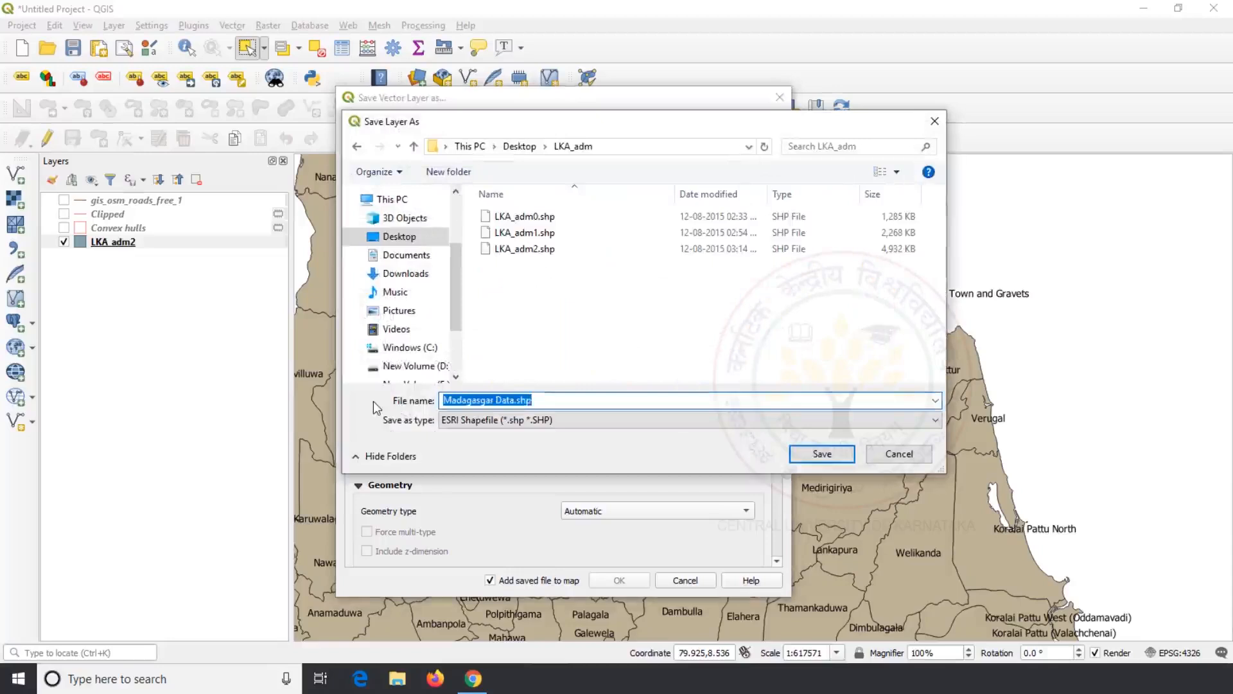
pyautogui.write('Study')
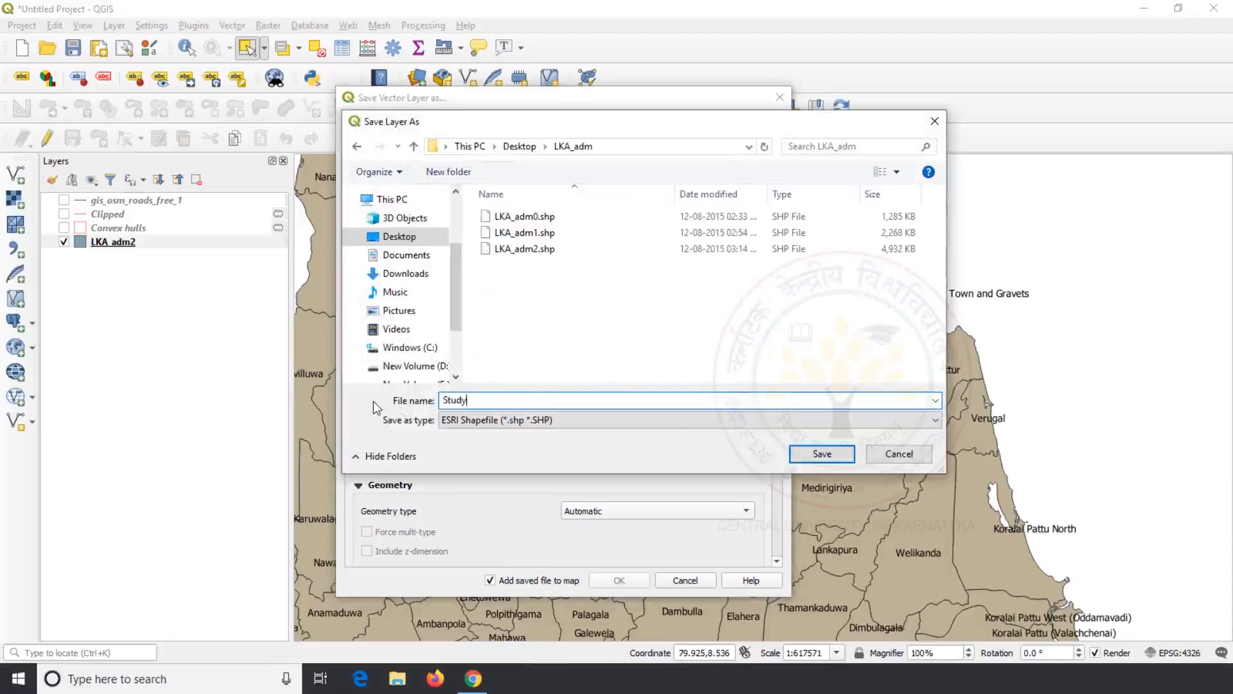
pyautogui.write('_Boundary')
pyautogui.click(819, 454)
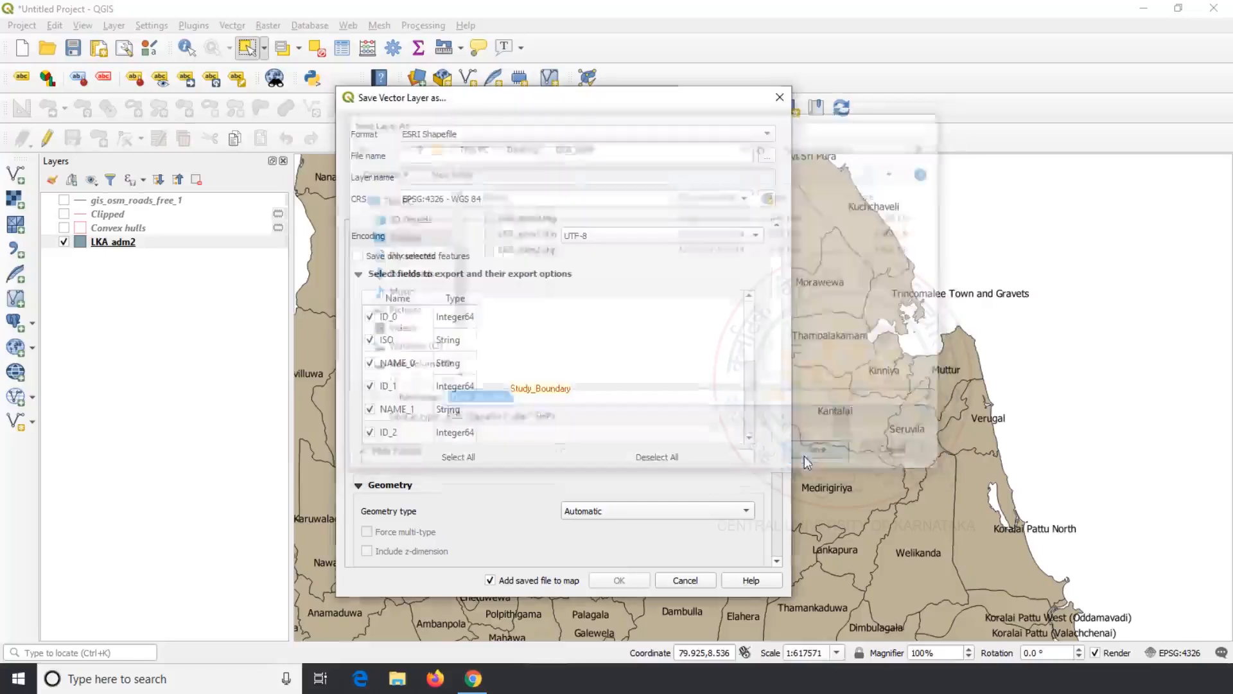
pyautogui.click(358, 256)
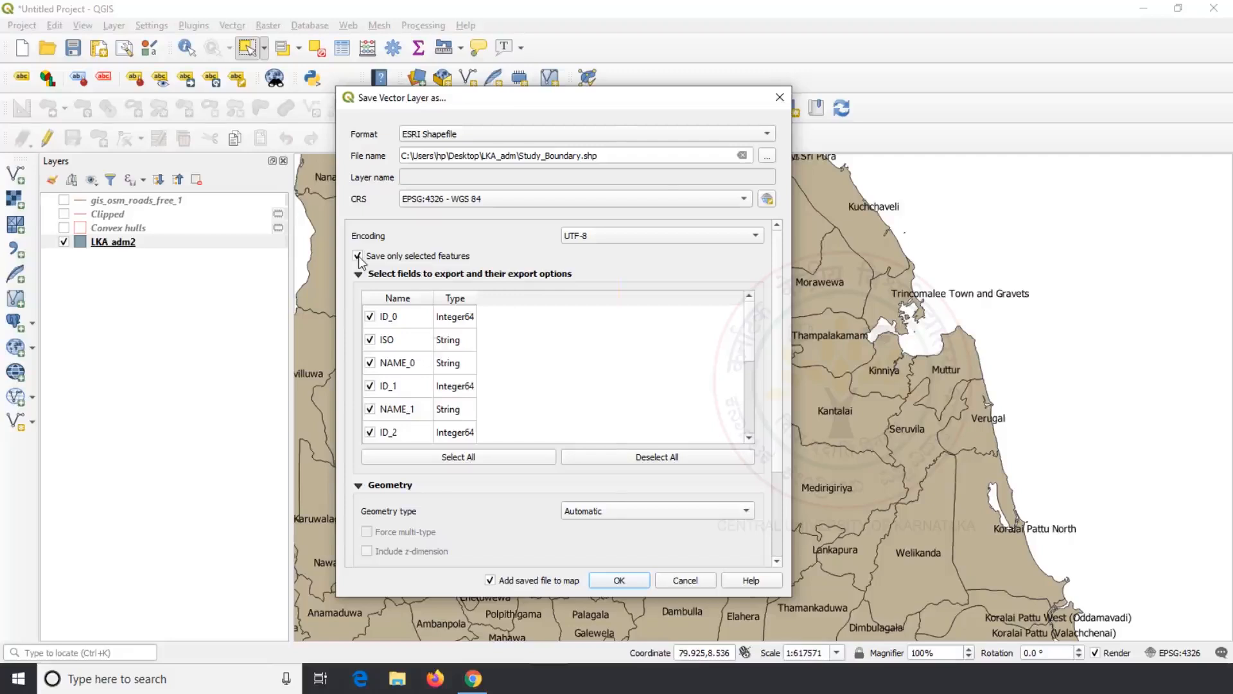
pyautogui.press('Return')
pyautogui.scroll(-1, 568, 376)
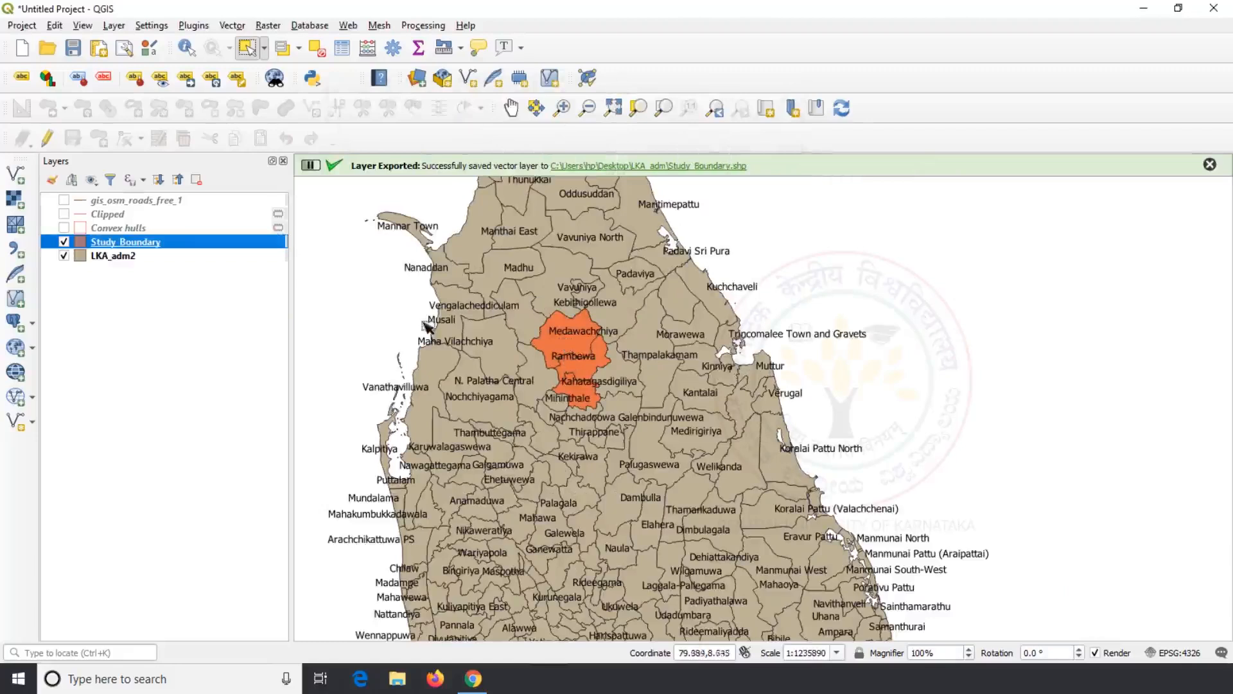
# Step: Hide the LKA_adm2 layer and browse to the Downloads folder for a new vector layer
pyautogui.click(64, 256)
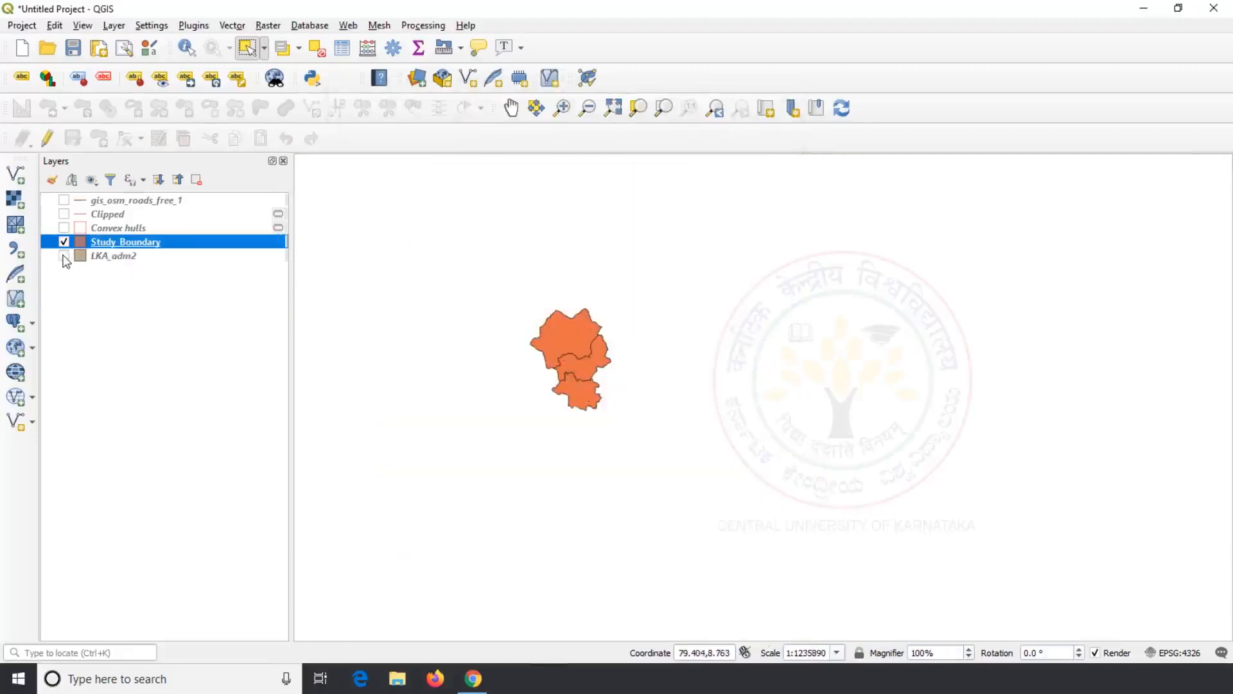
pyautogui.scroll(1, 505, 325)
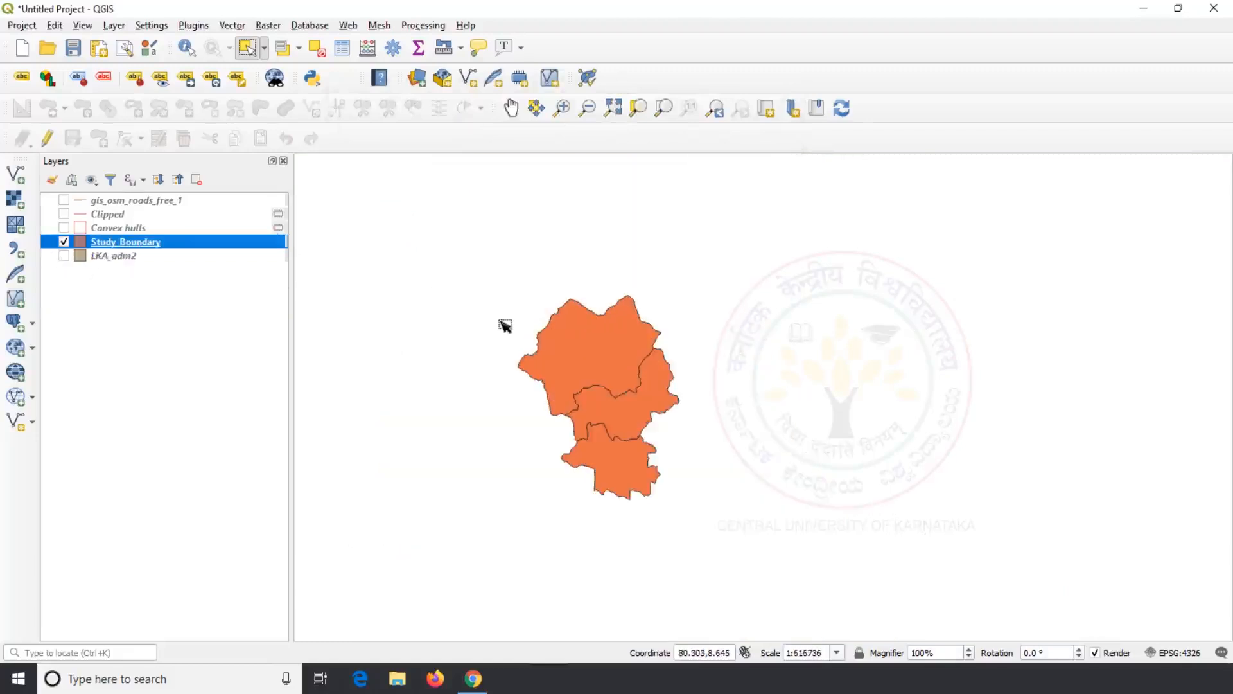
pyautogui.click(16, 175)
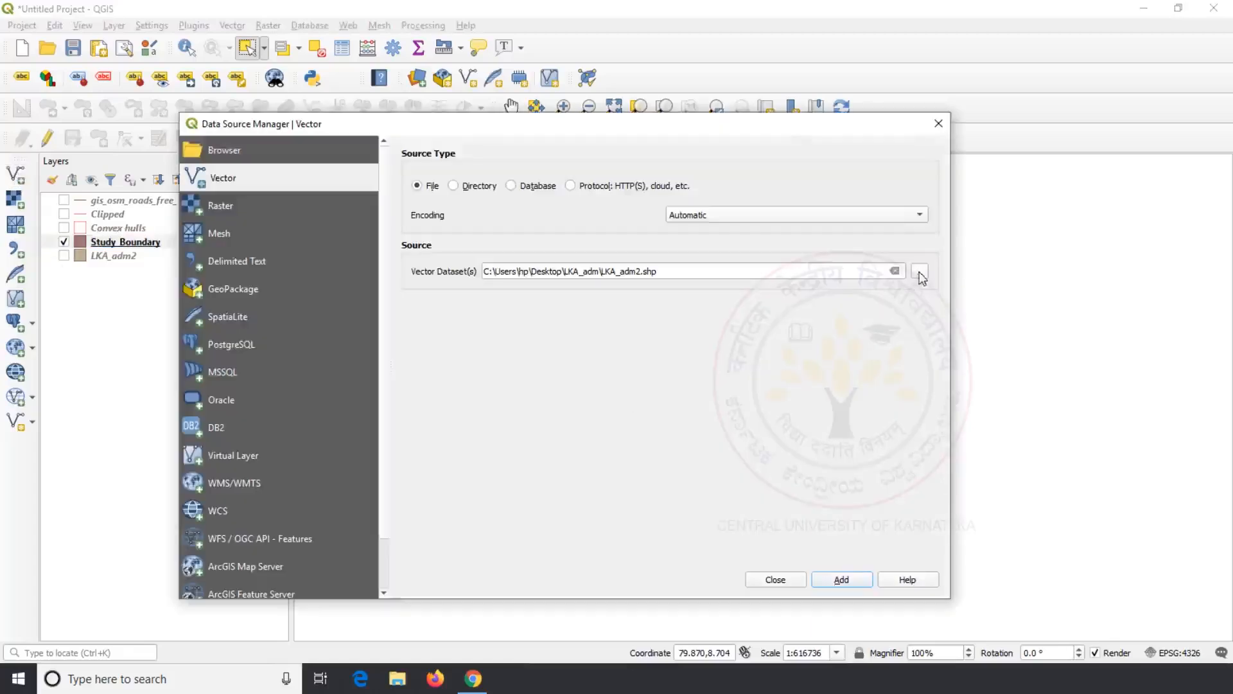
pyautogui.click(920, 273)
pyautogui.click(271, 305)
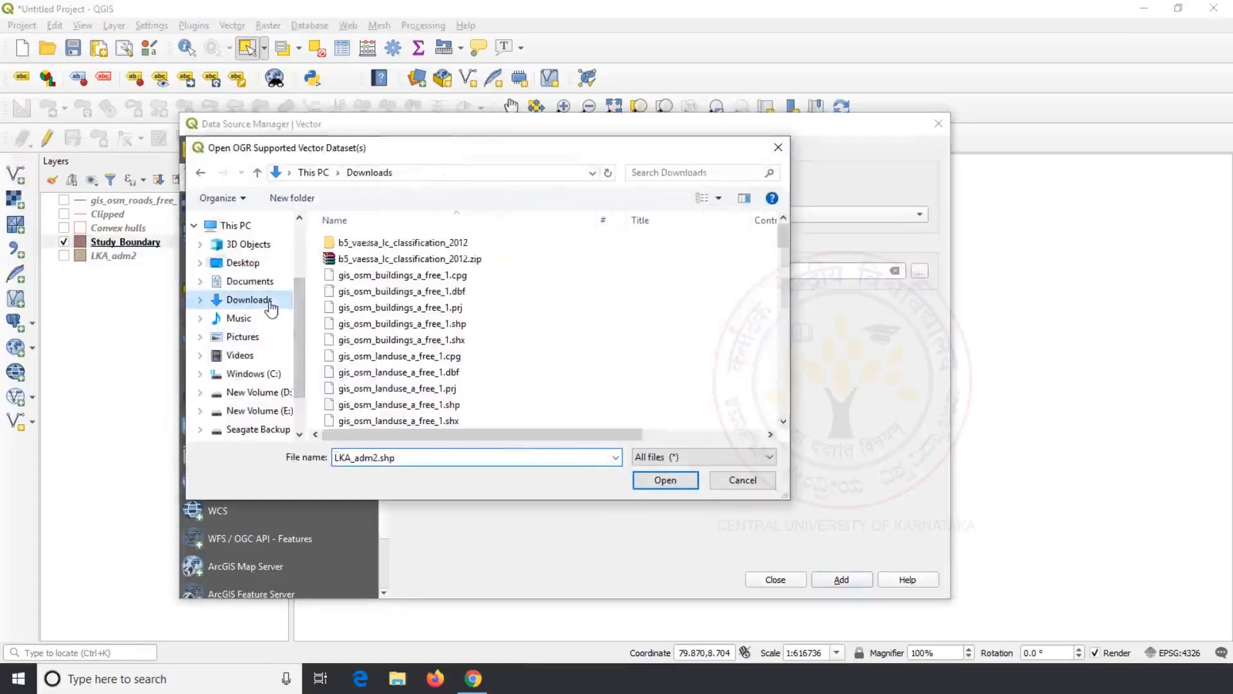
# Step: Add gis_osm_buildings_a_free_1.shp from Downloads as a new layer
pyautogui.scroll(-7, 437, 360)
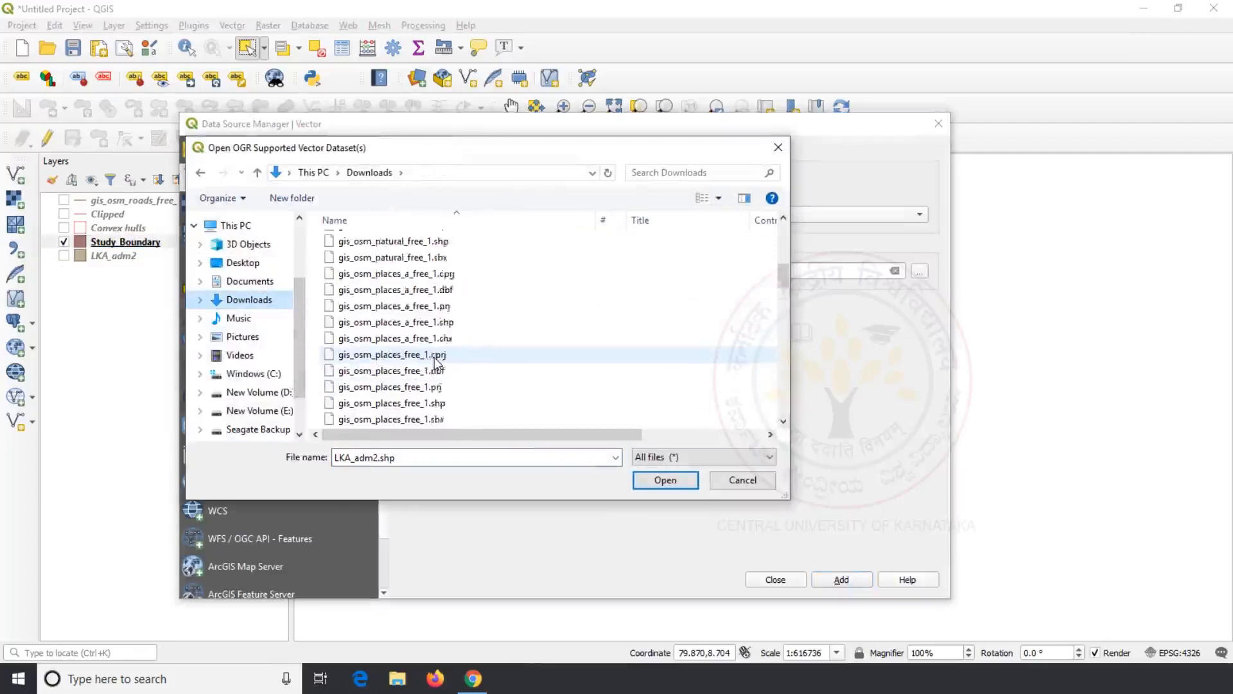
pyautogui.scroll(-18, 436, 361)
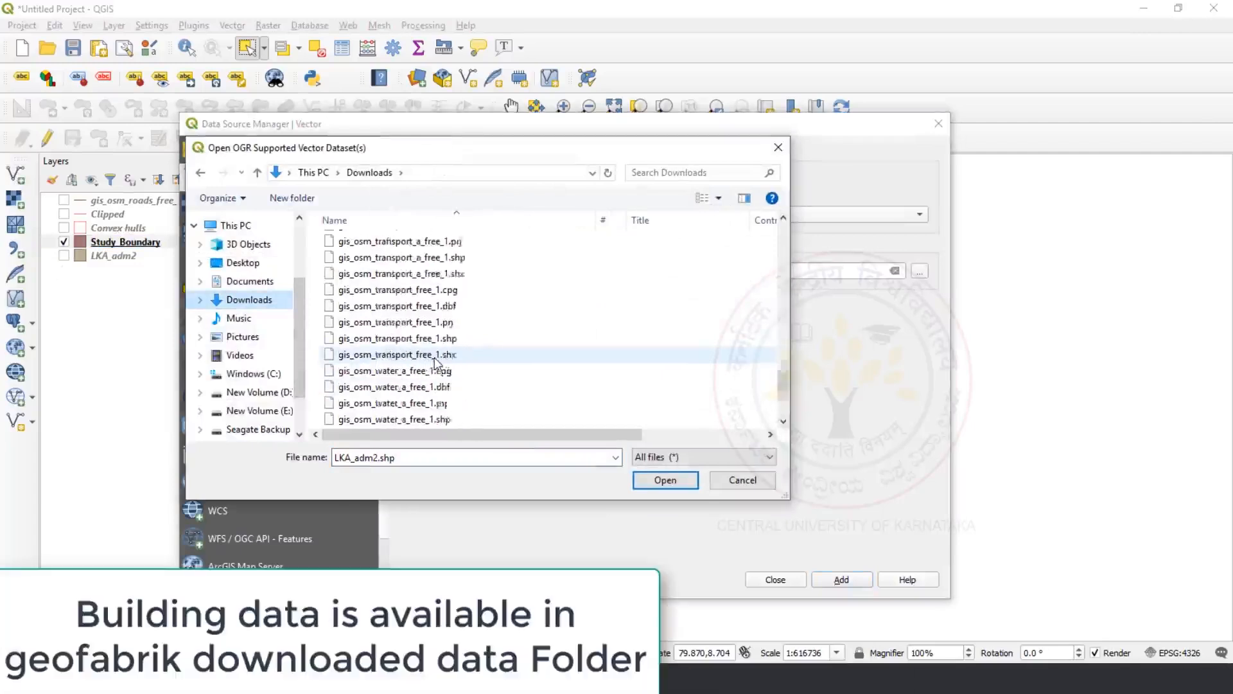
pyautogui.scroll(-3, 435, 363)
pyautogui.scroll(18, 437, 362)
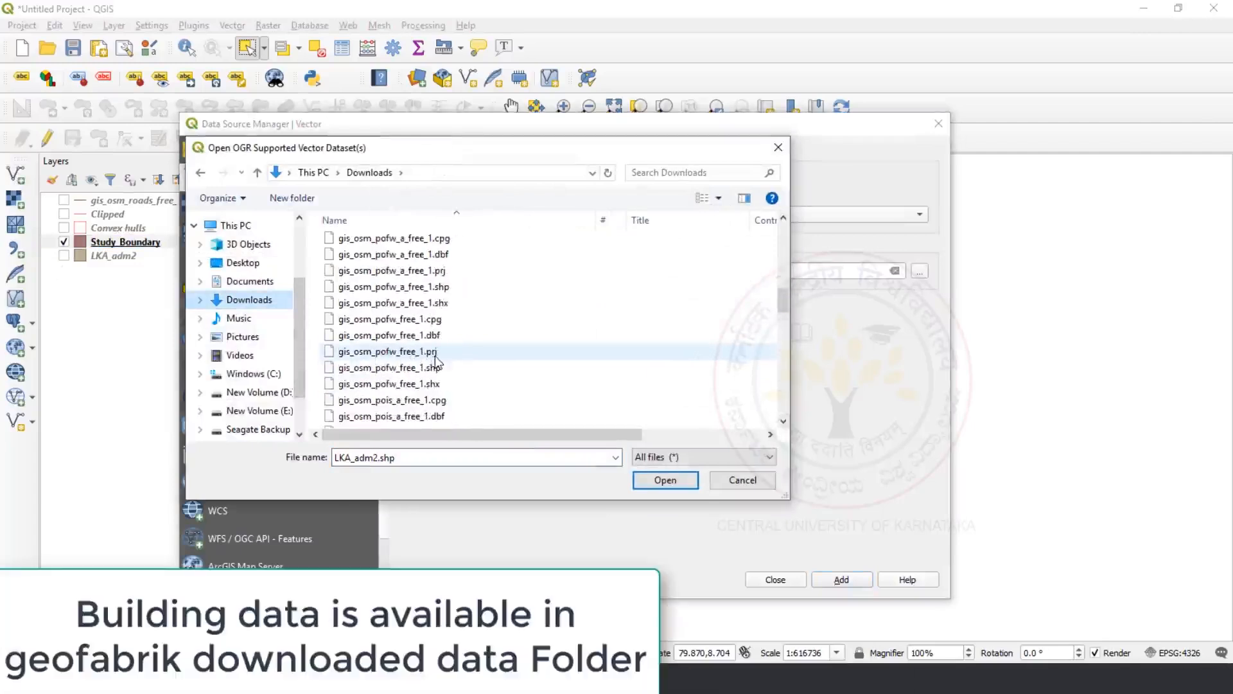
pyautogui.scroll(10, 437, 360)
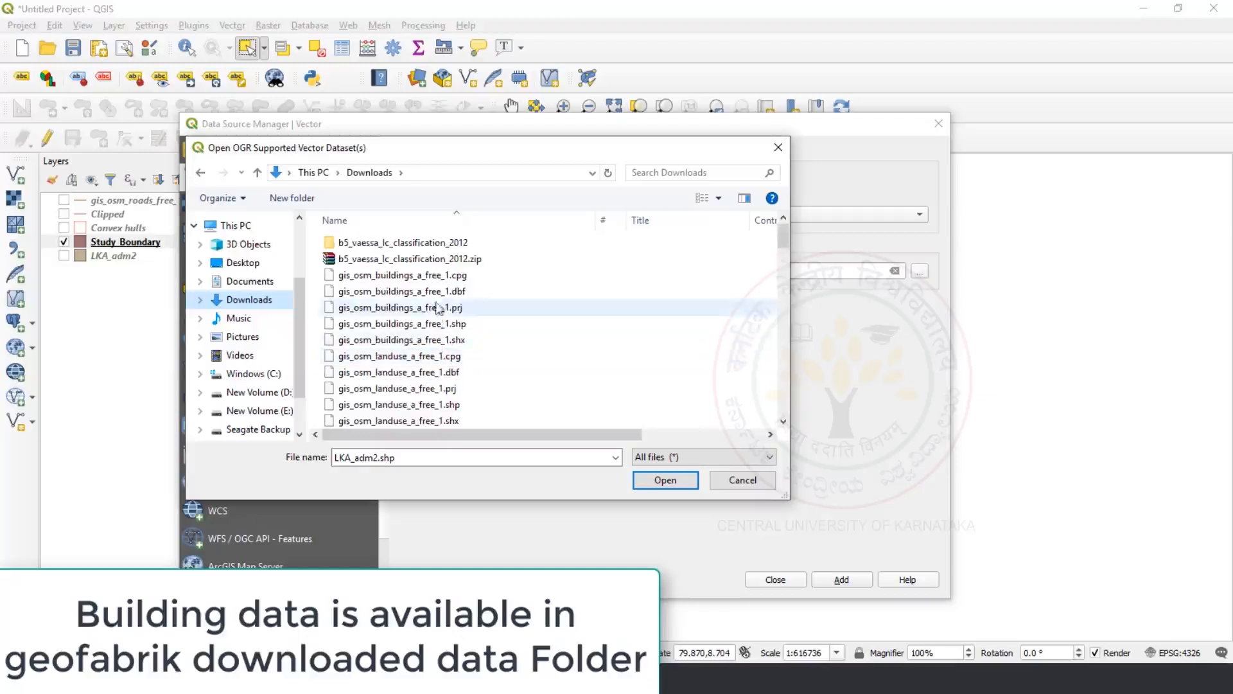
pyautogui.click(411, 291)
pyautogui.click(453, 324)
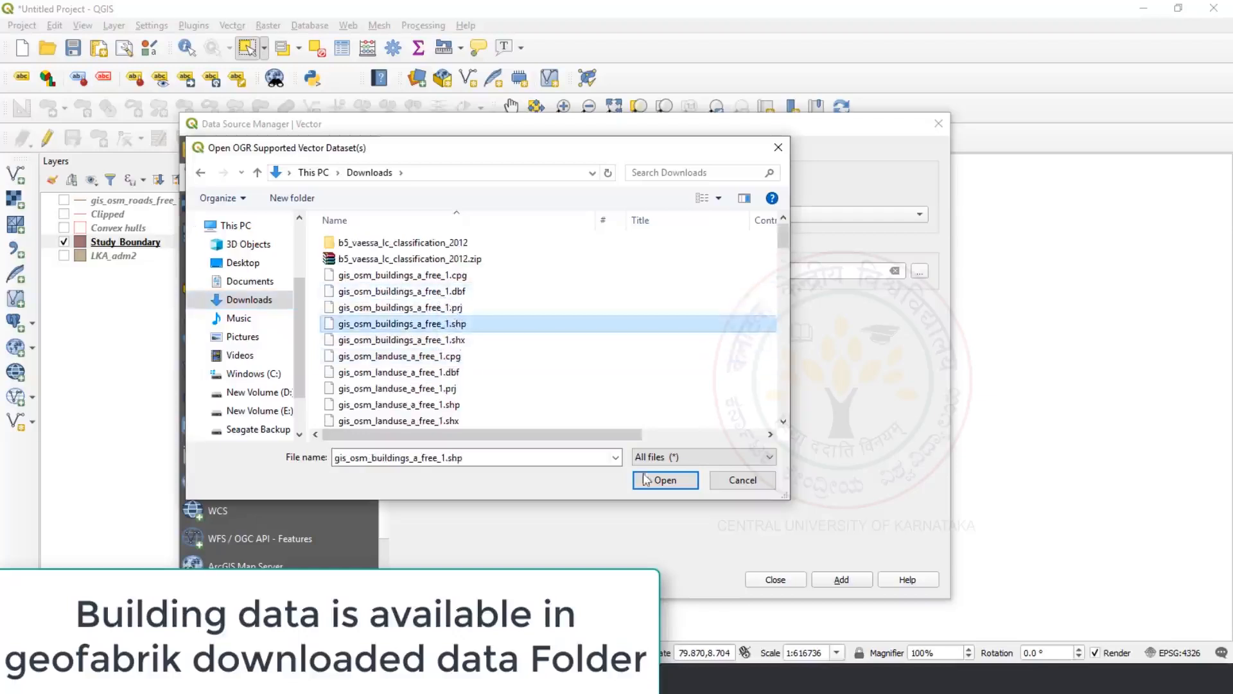
pyautogui.click(645, 480)
pyautogui.click(841, 580)
pyautogui.click(773, 580)
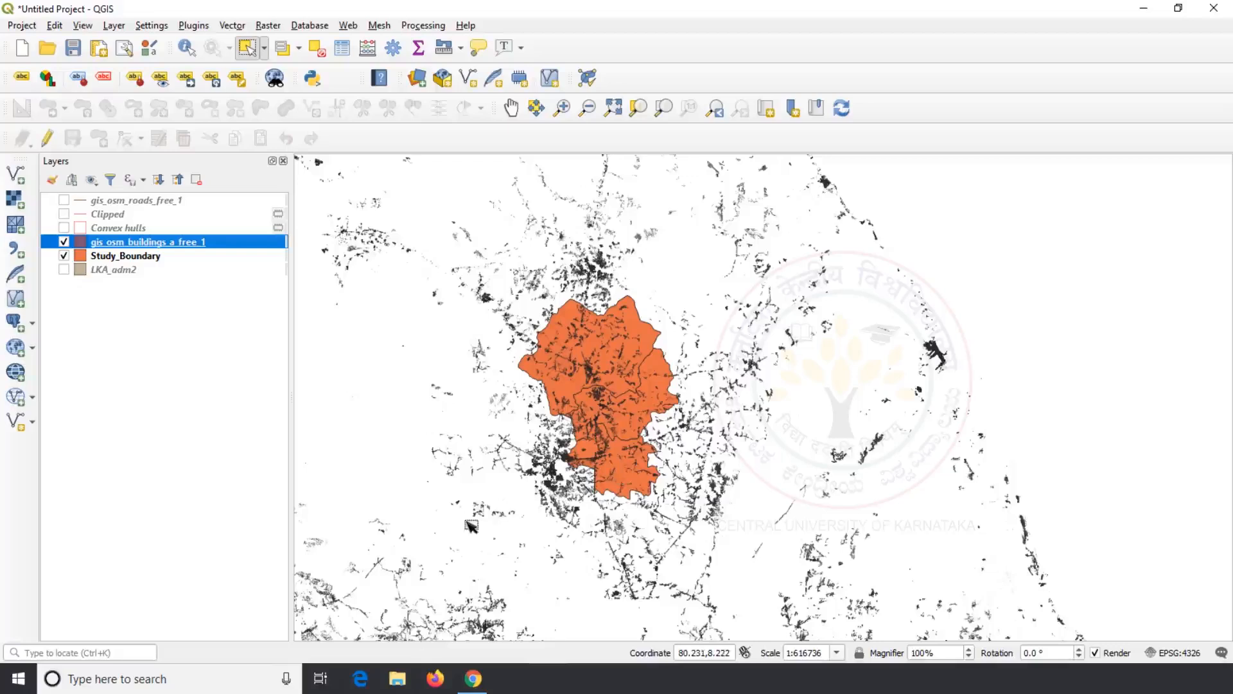
# Step: Clip gis_osm_buildings_a_free_1 with Study_Boundary as the overlay layer
pyautogui.click(233, 26)
pyautogui.moveTo(282, 60)
pyautogui.click(418, 76)
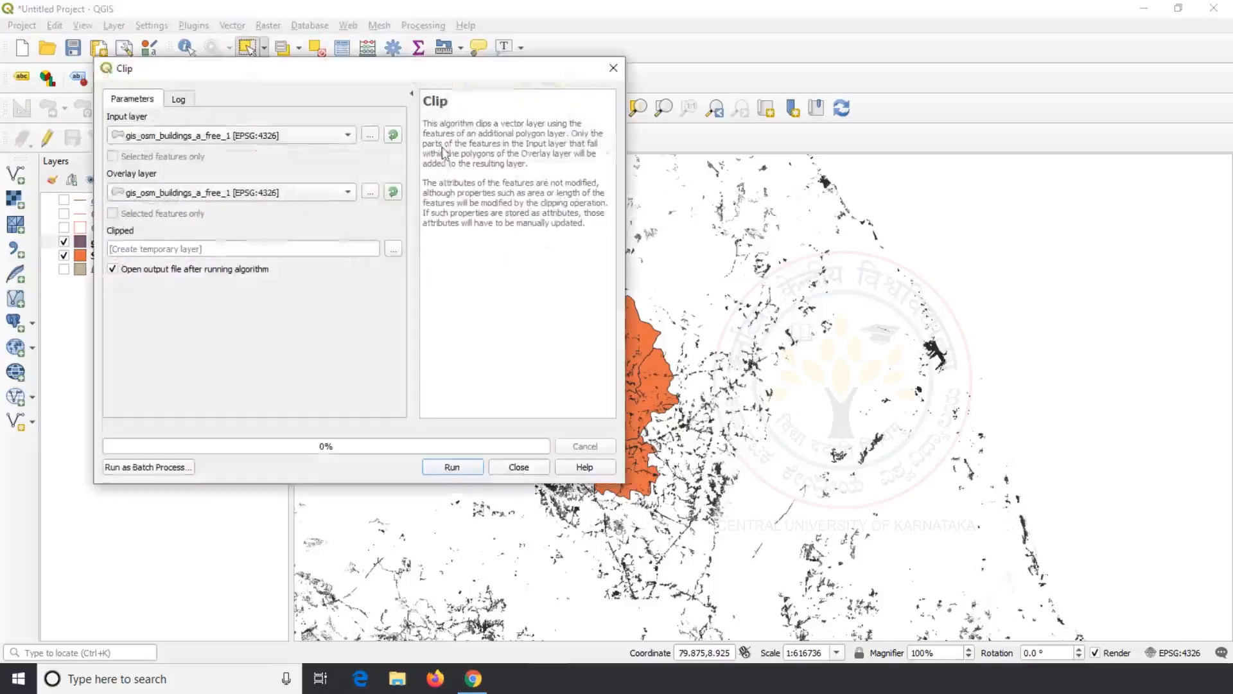
pyautogui.moveTo(403, 76); pyautogui.dragTo(966, 86)
pyautogui.click(900, 152)
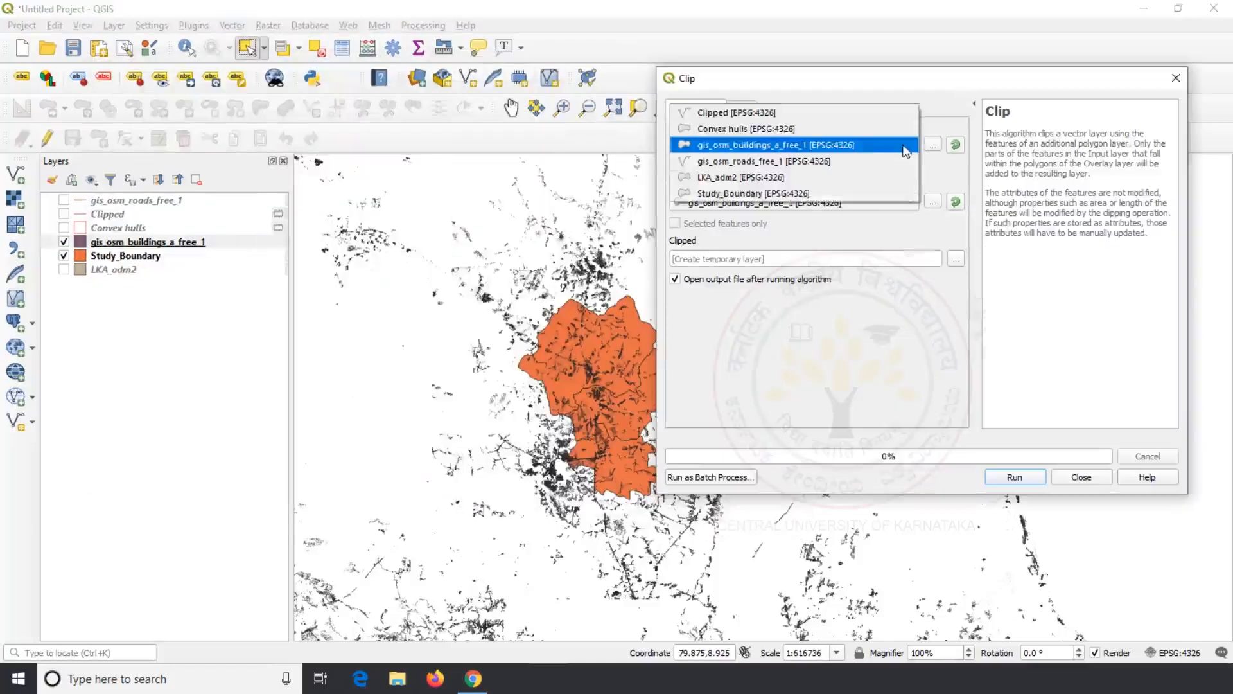
pyautogui.click(878, 148)
pyautogui.click(898, 202)
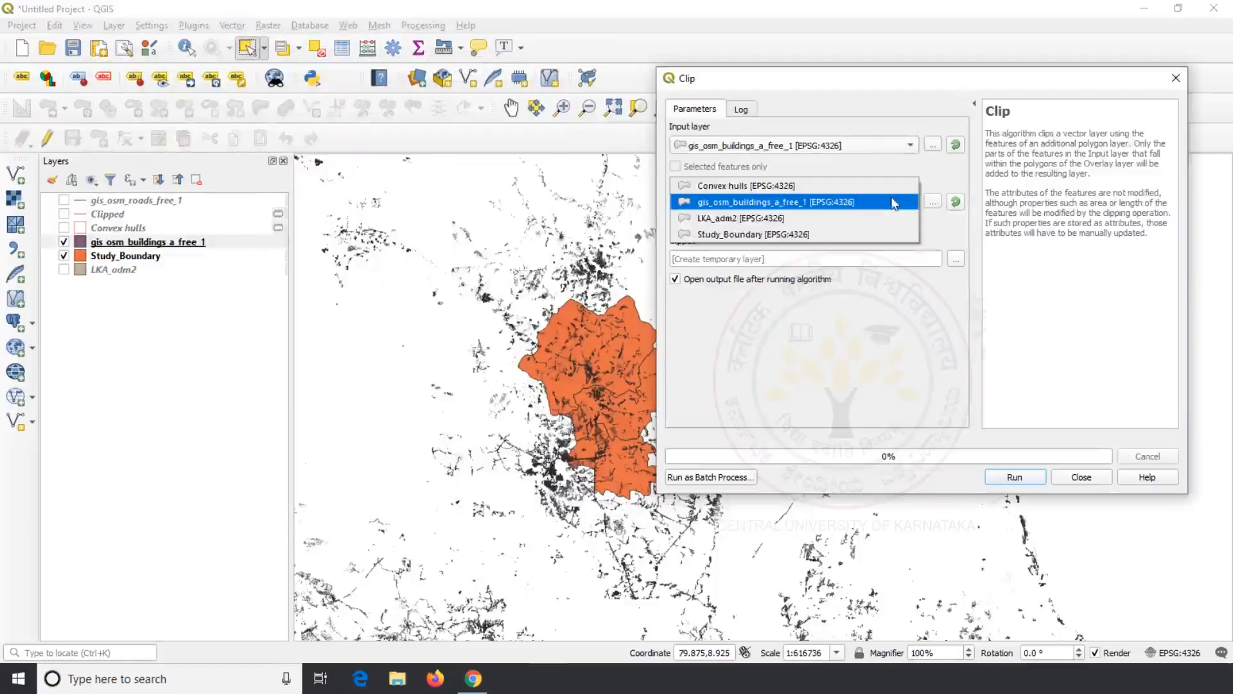
pyautogui.click(803, 237)
pyautogui.click(1012, 477)
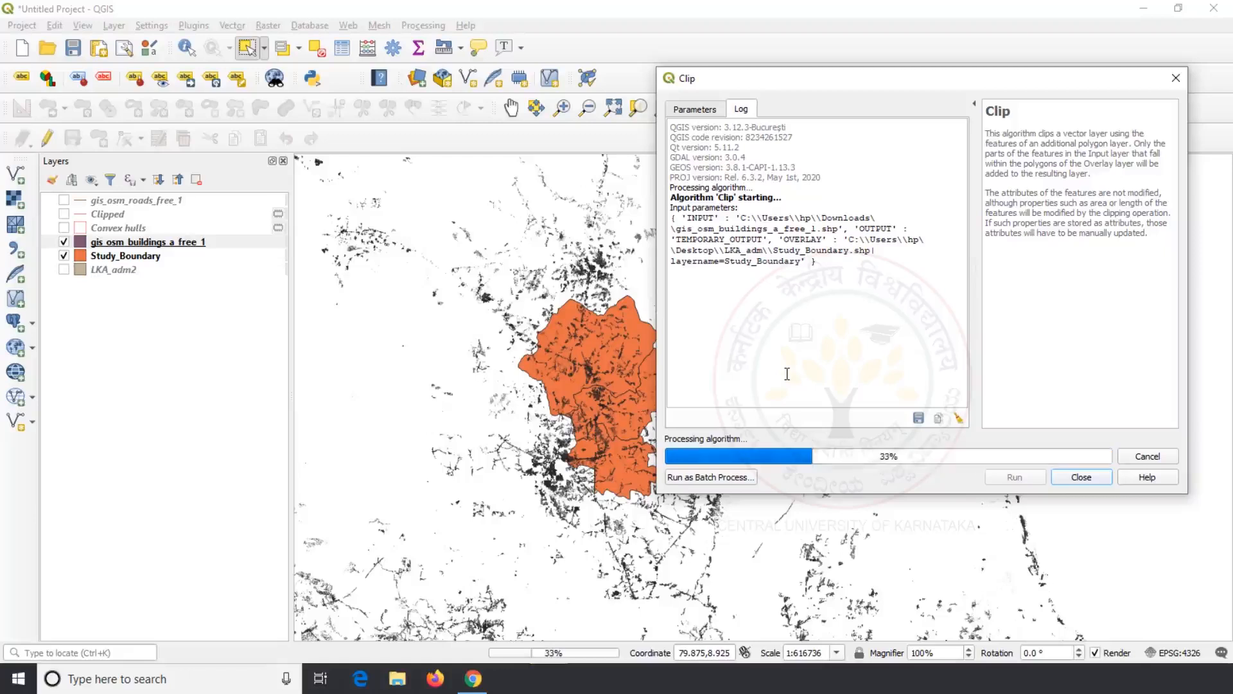
pyautogui.click(1068, 479)
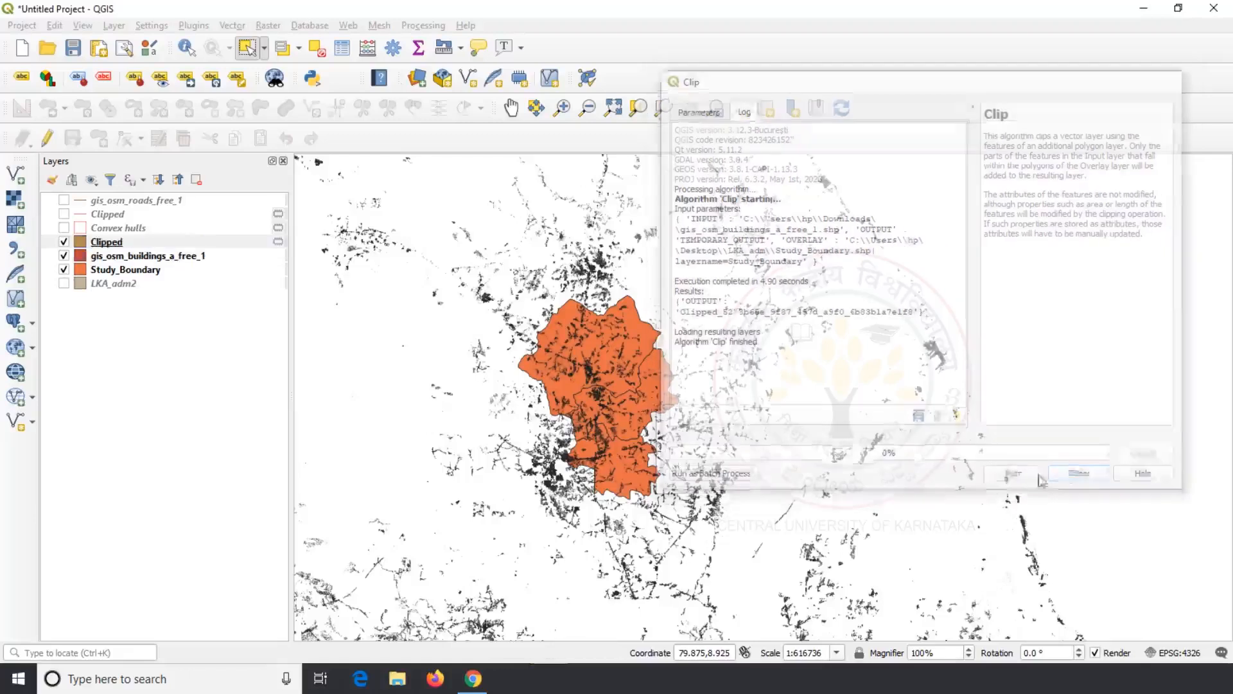
# Step: Hide the original buildings and Study_Boundary layers so only Clipped remains visible
pyautogui.click(64, 255)
pyautogui.click(65, 269)
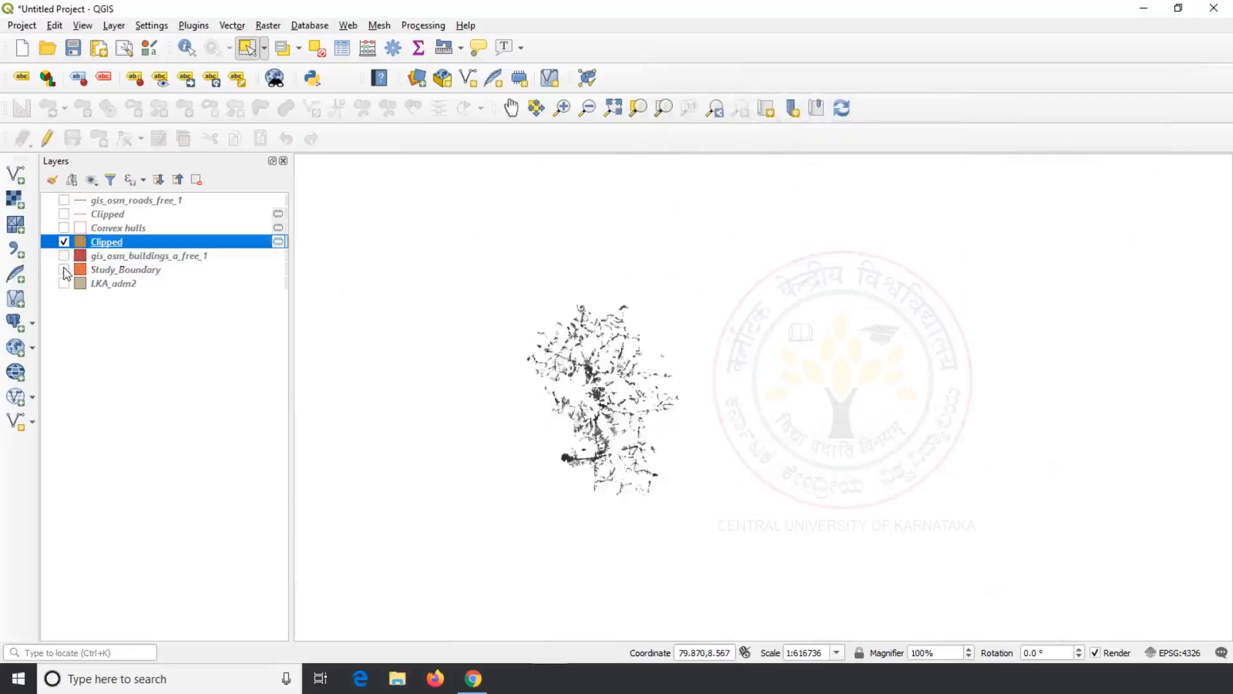
pyautogui.rightClick(119, 247)
# Step: Make the Clipped layer permanent as LKA_adm\Study_Area_buildings.shp
pyautogui.click(220, 534)
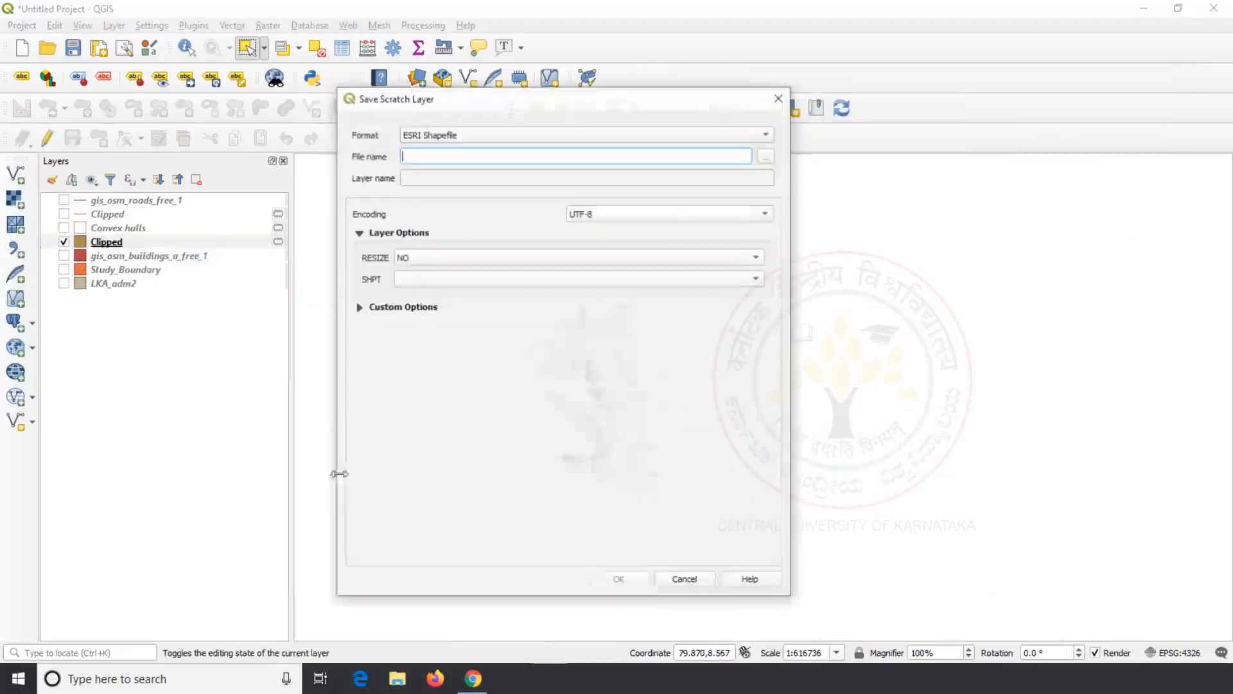
pyautogui.click(767, 156)
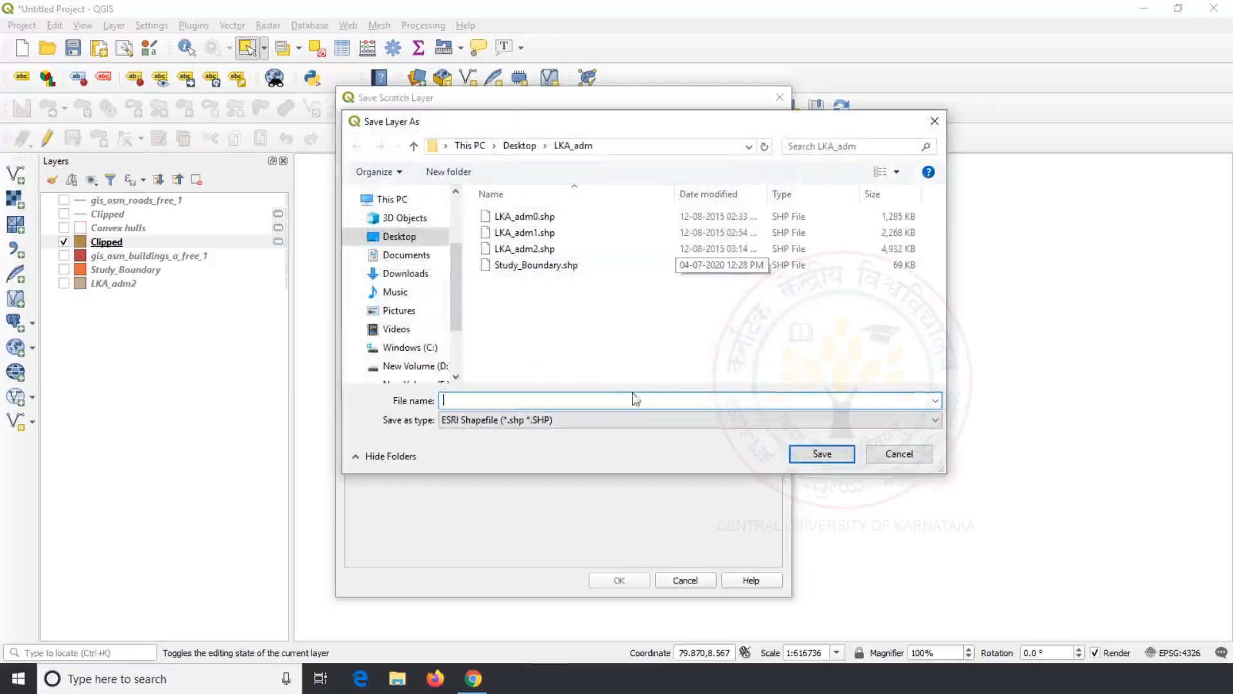
pyautogui.write('Study')
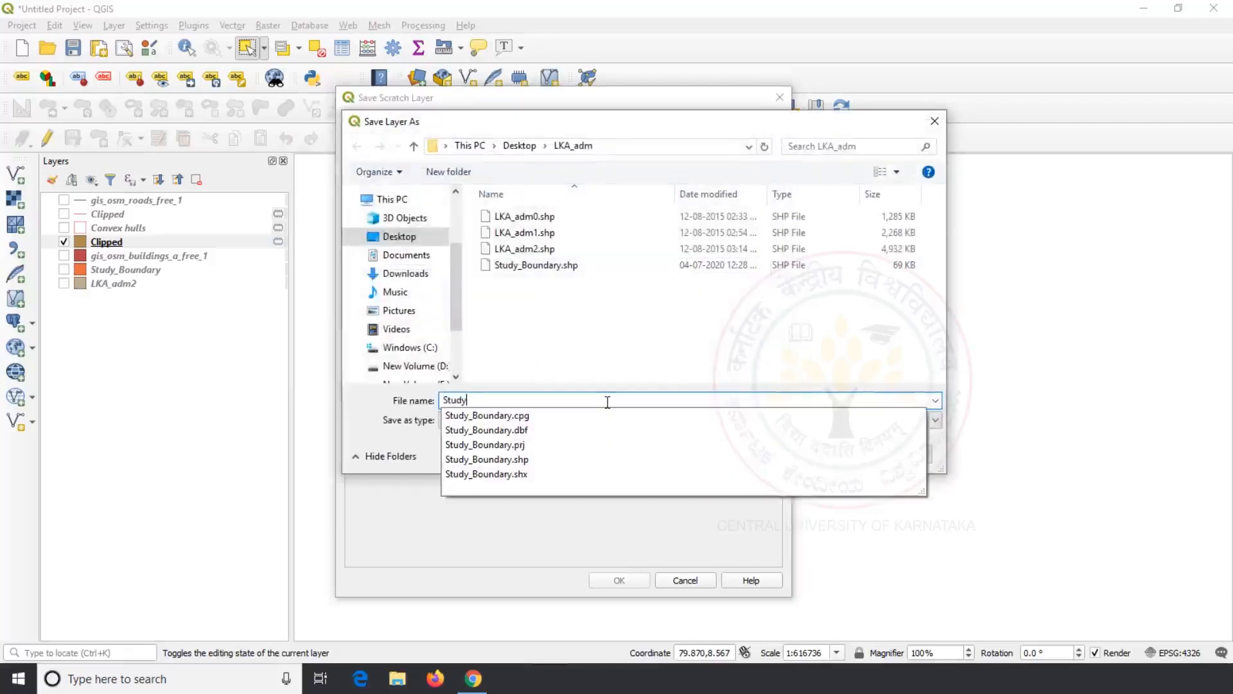
pyautogui.write('_+')
pyautogui.press('BackSpace')
pyautogui.write('A')
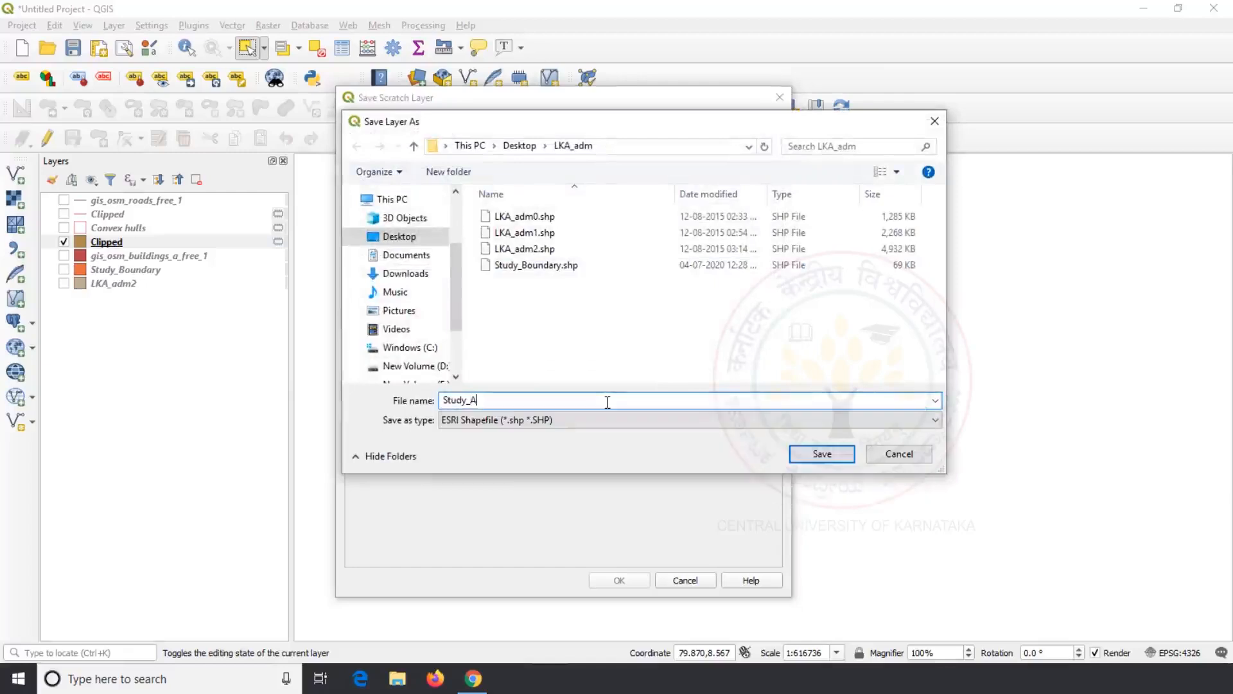
pyautogui.write('rea_buildings')
pyautogui.click(821, 454)
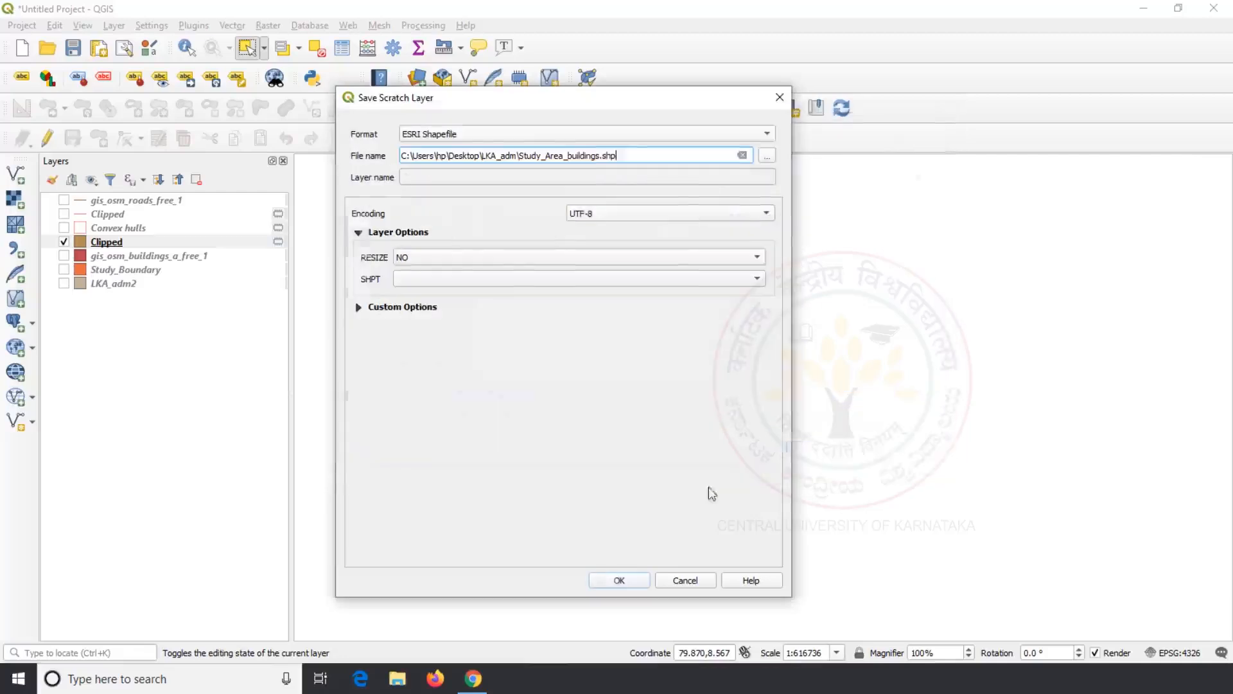
pyautogui.click(619, 581)
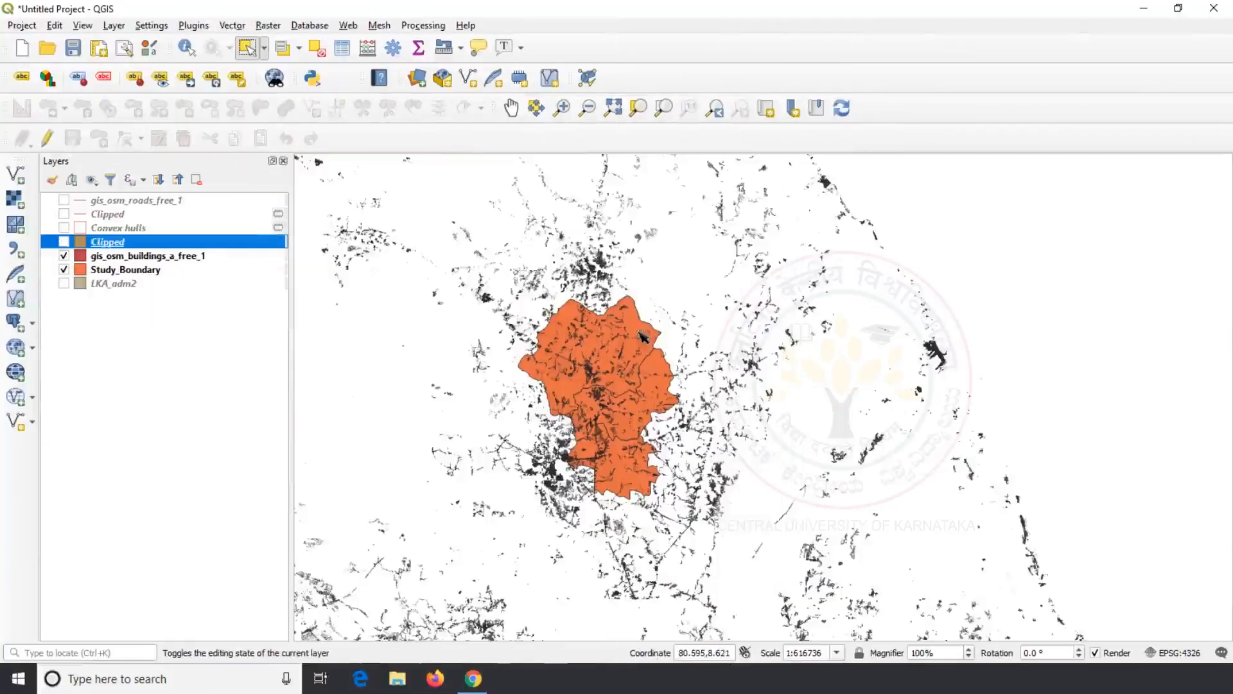
pyautogui.click(641, 334)
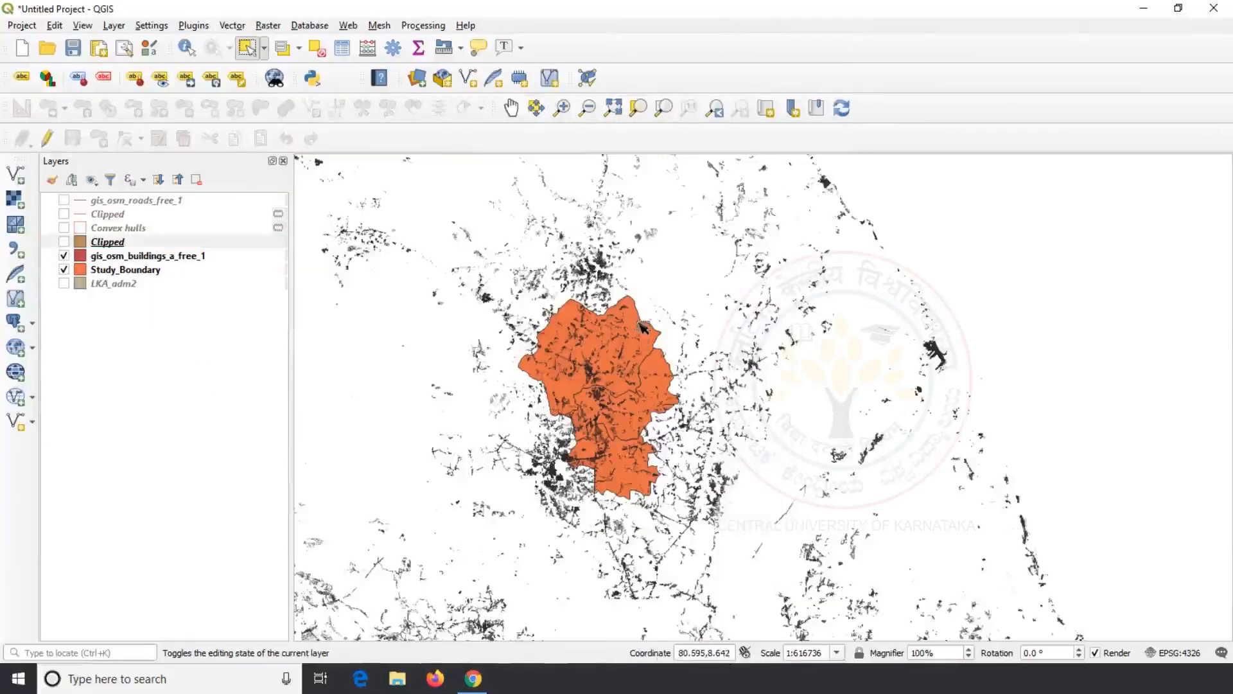
pyautogui.click(64, 255)
pyautogui.click(603, 340)
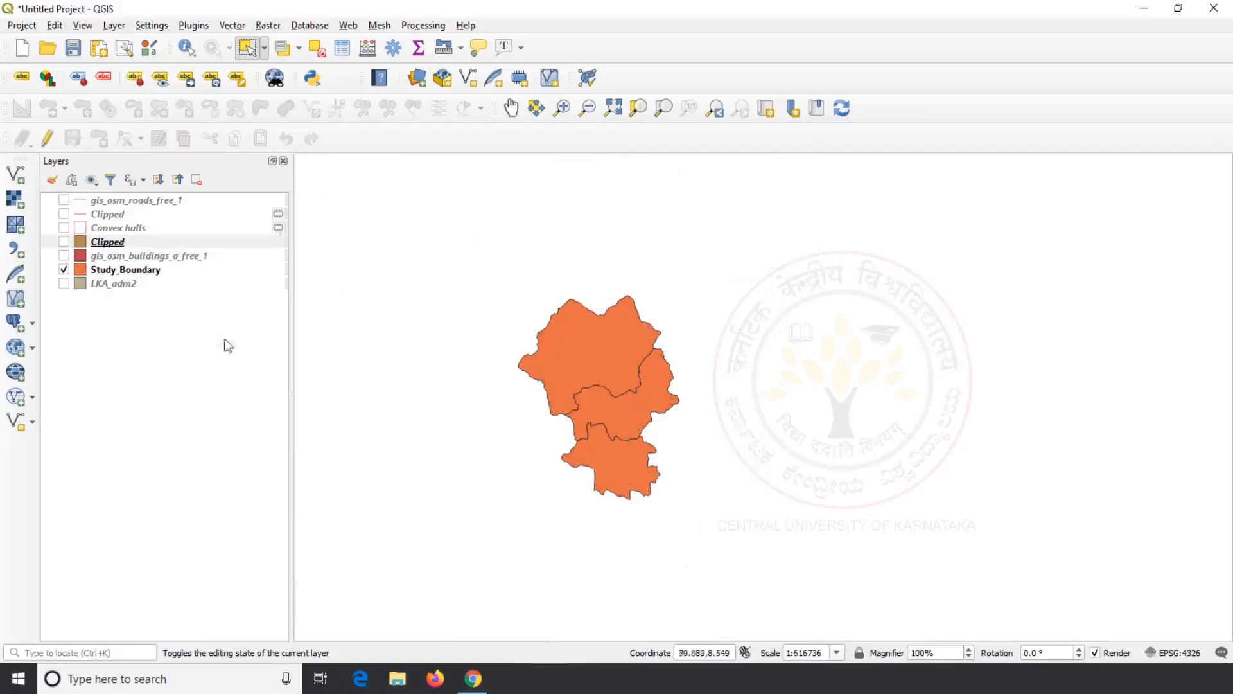
pyautogui.click(143, 272)
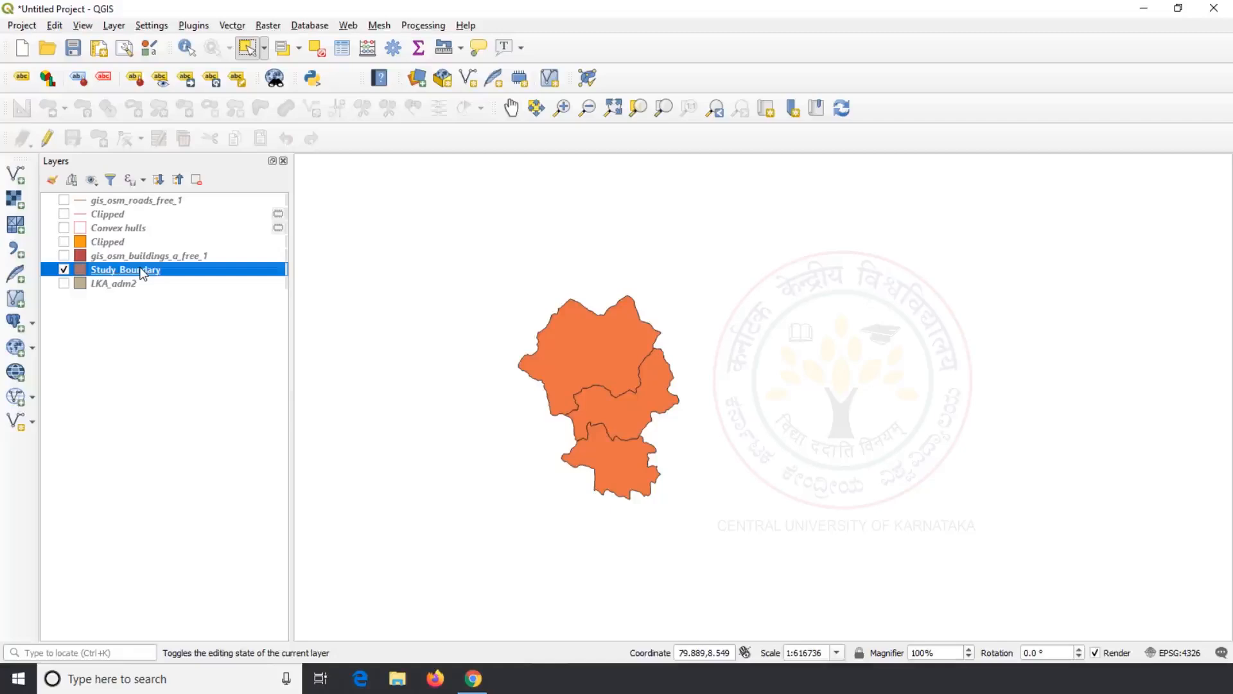
pyautogui.click(581, 343)
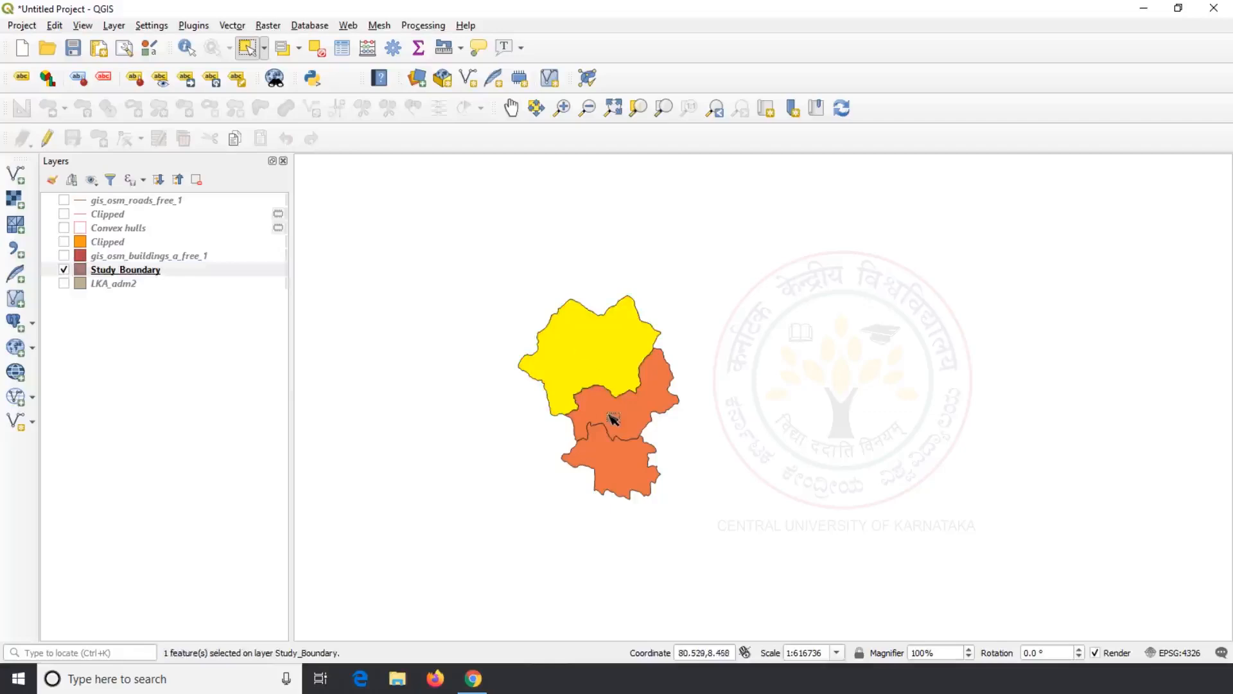
pyautogui.click(613, 419)
pyautogui.click(615, 468)
pyautogui.click(605, 371)
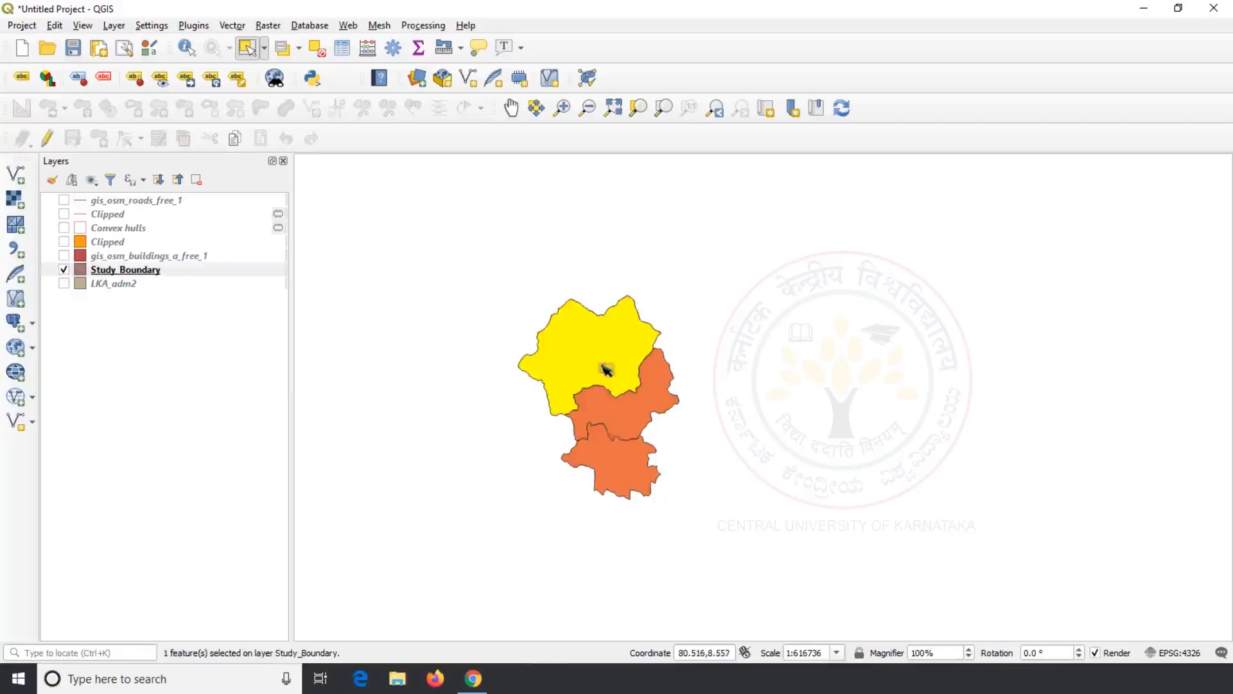
pyautogui.click(640, 421)
pyautogui.click(624, 464)
pyautogui.click(611, 360)
pyautogui.click(119, 244)
pyautogui.click(614, 414)
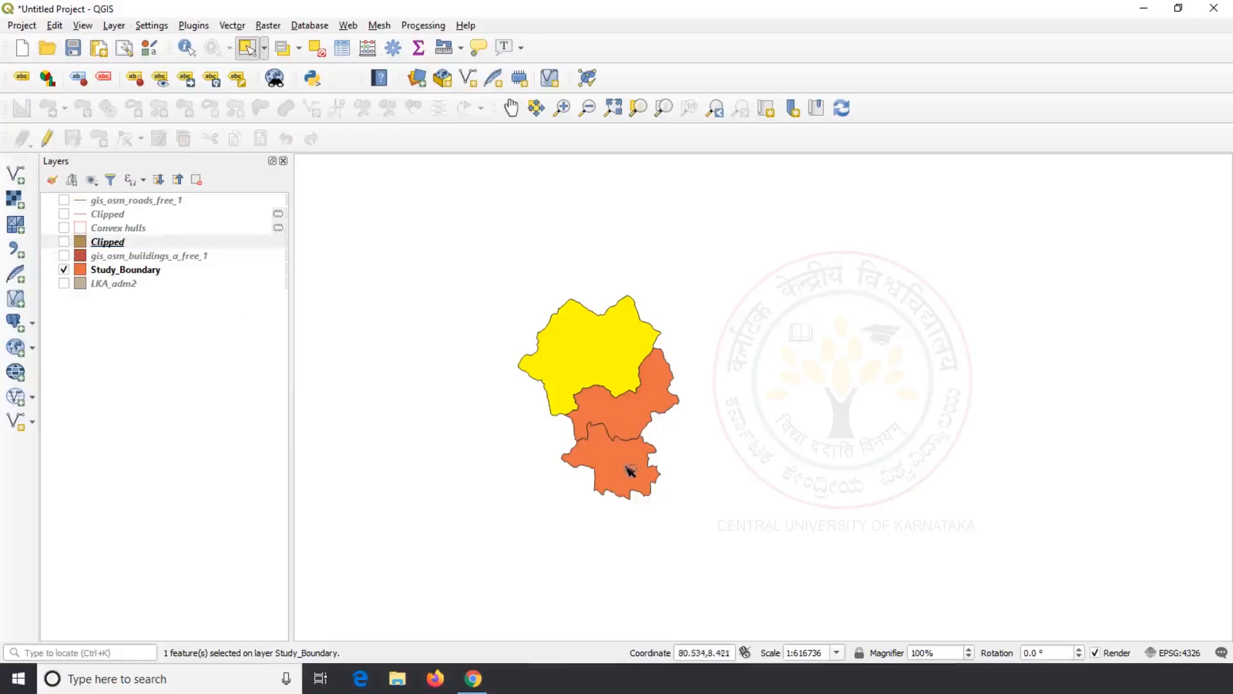
pyautogui.click(142, 270)
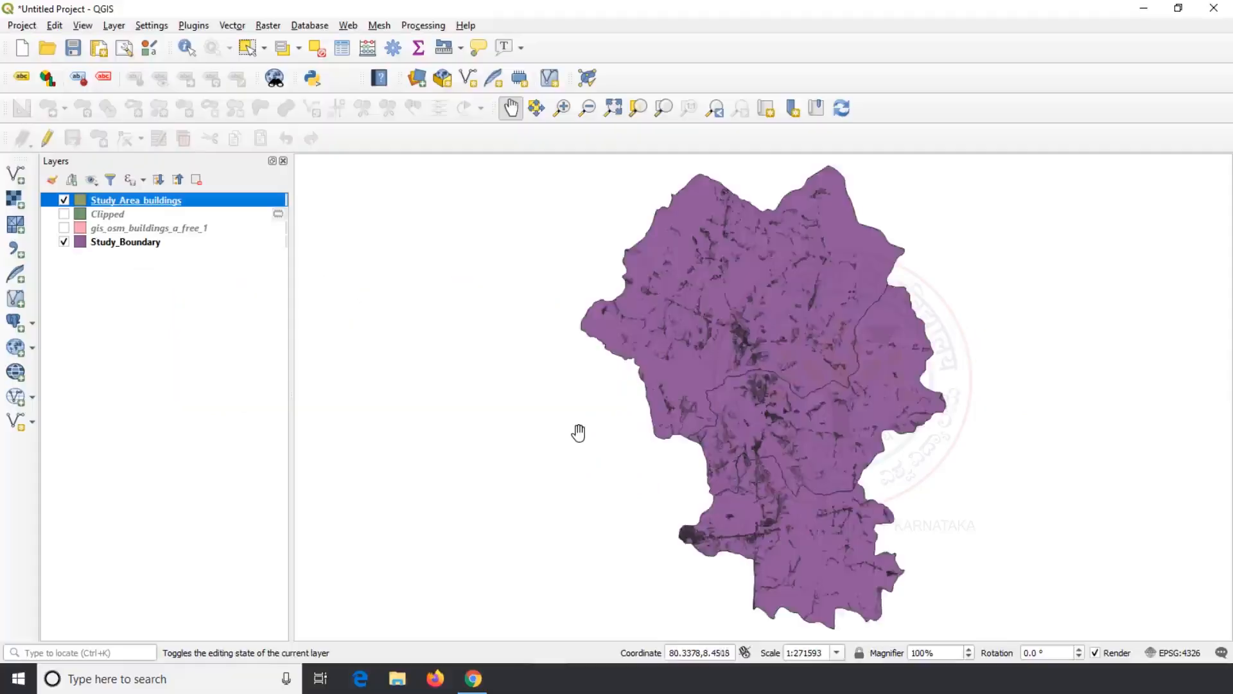
# Step: Recentre the map and select the northern polygon of the Study_Boundary layer
pyautogui.scroll(-3, 578, 433)
pyautogui.scroll(3, 592, 359)
pyautogui.scroll(-1, 592, 359)
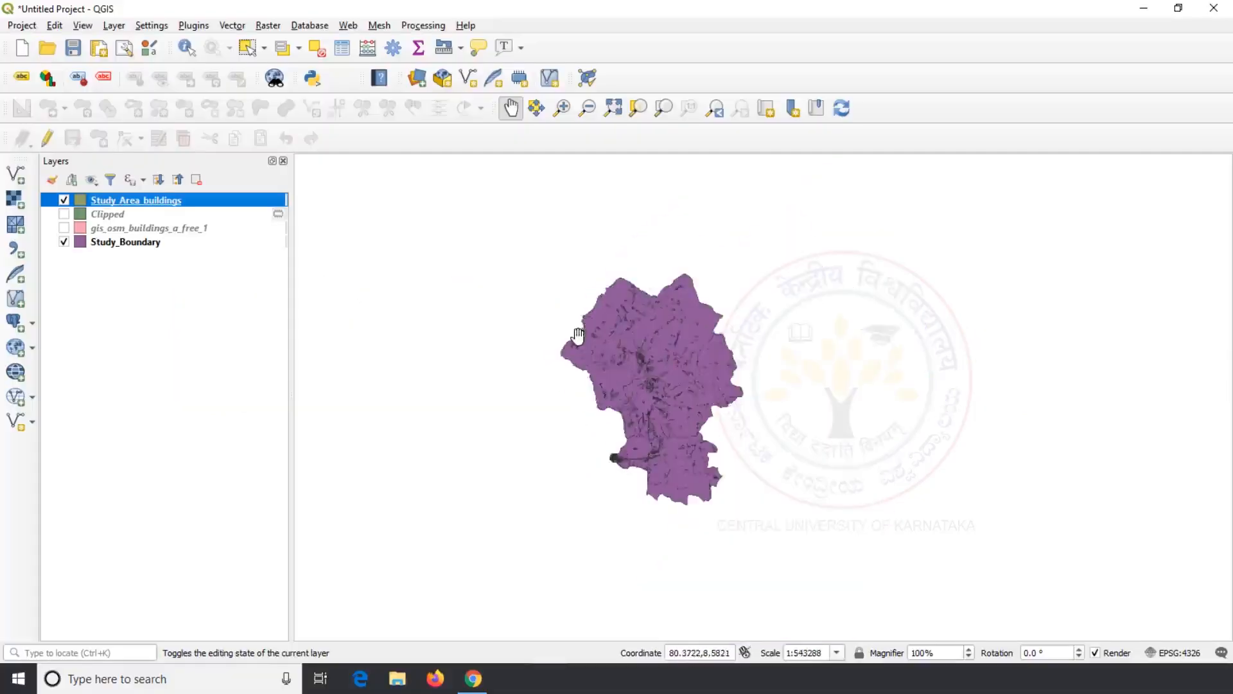
pyautogui.moveTo(629, 409); pyautogui.dragTo(607, 386)
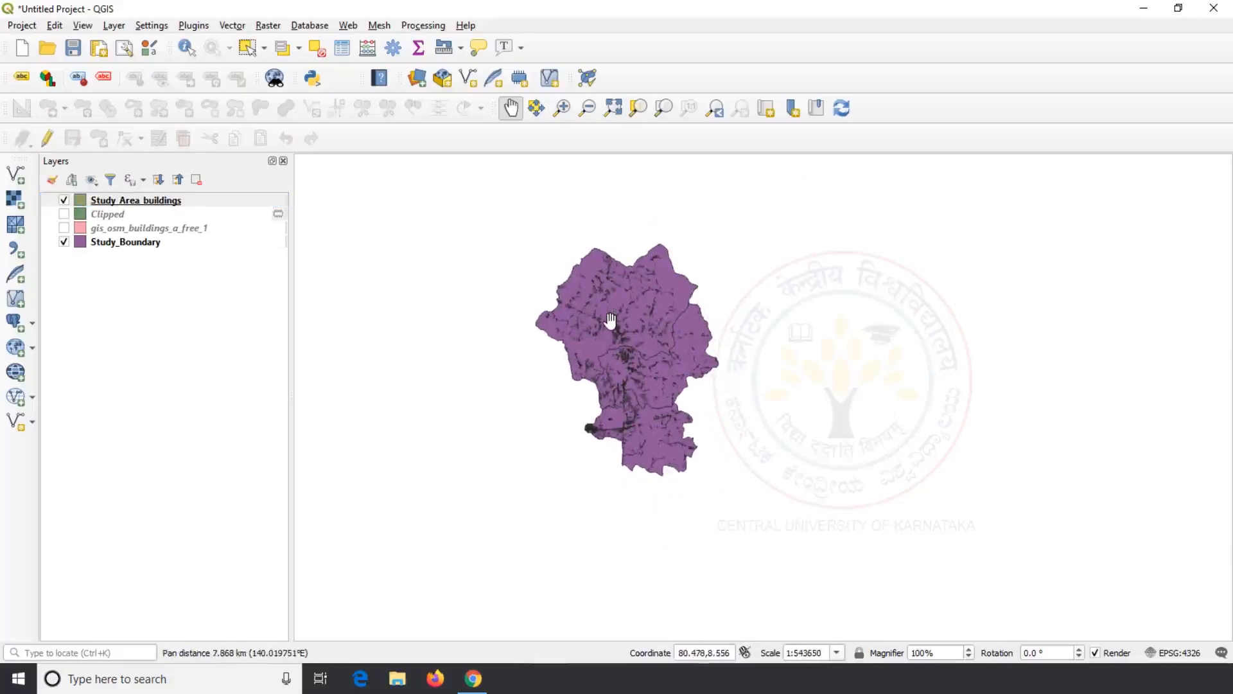
pyautogui.scroll(1, 610, 319)
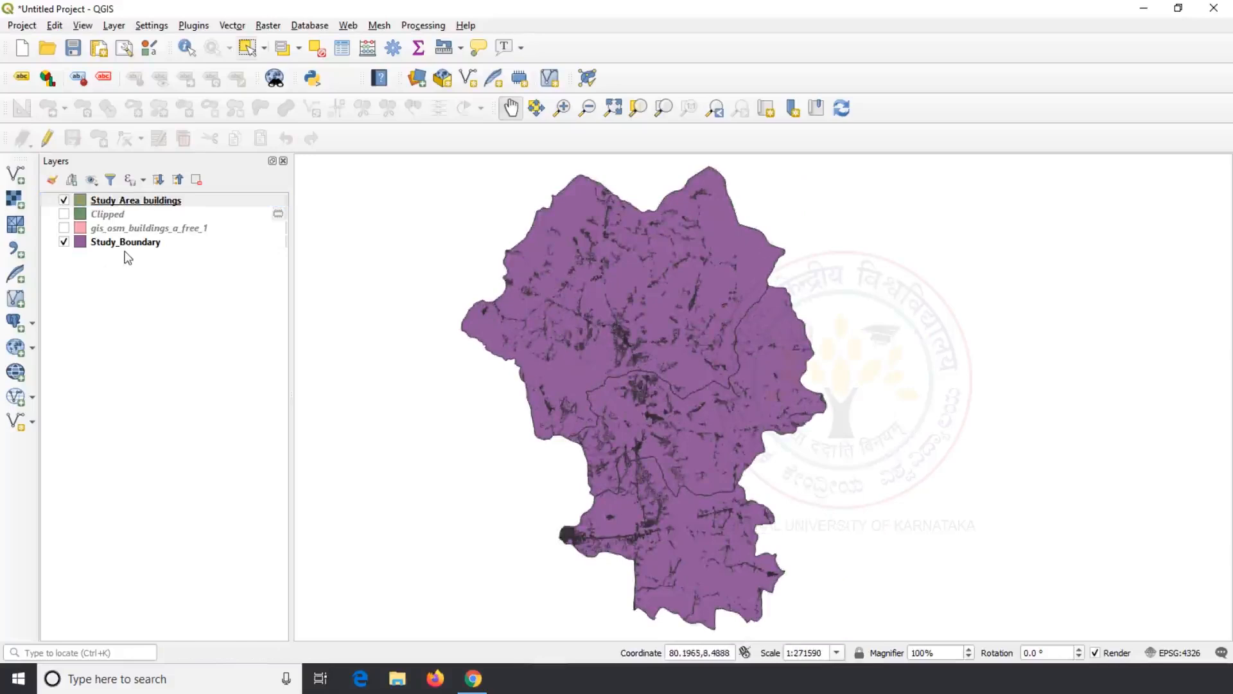
pyautogui.click(247, 48)
pyautogui.click(130, 243)
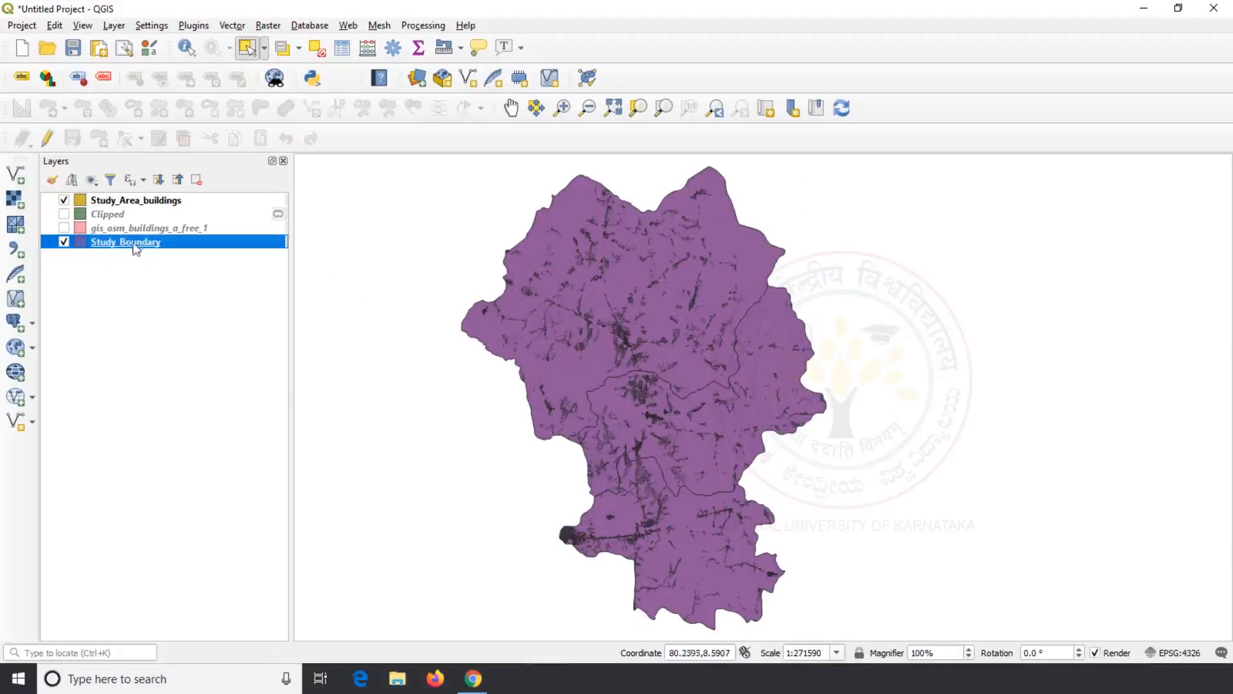
pyautogui.click(746, 251)
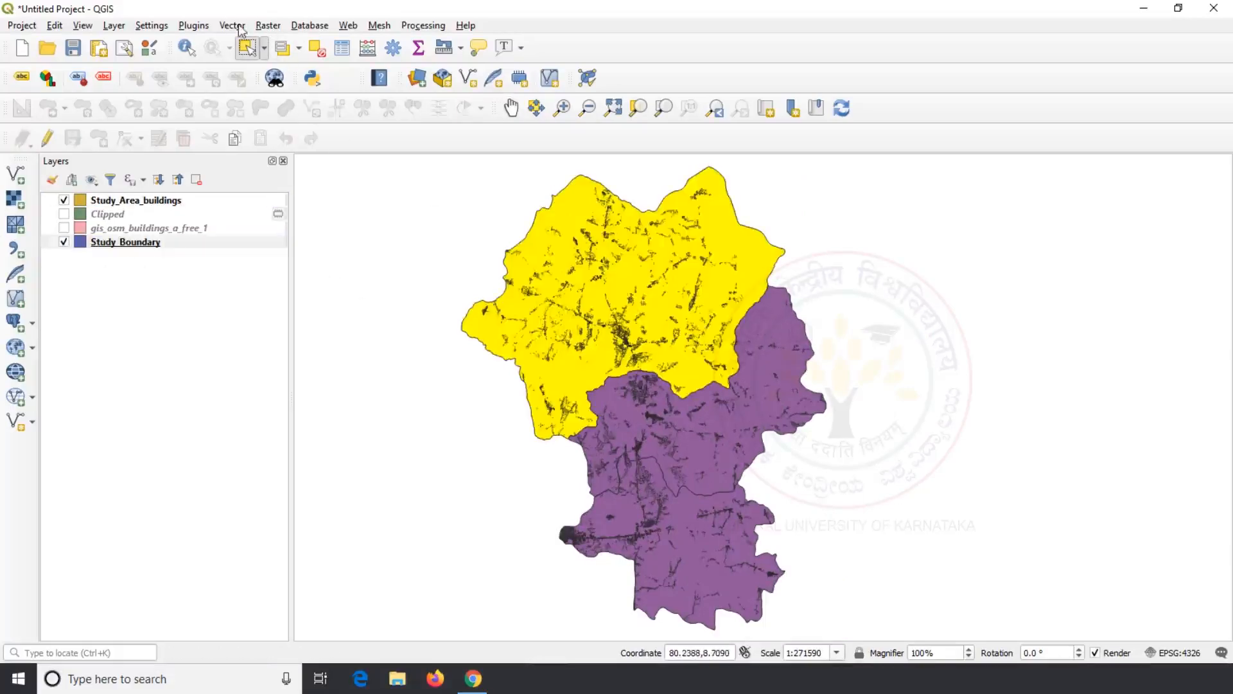
pyautogui.click(234, 26)
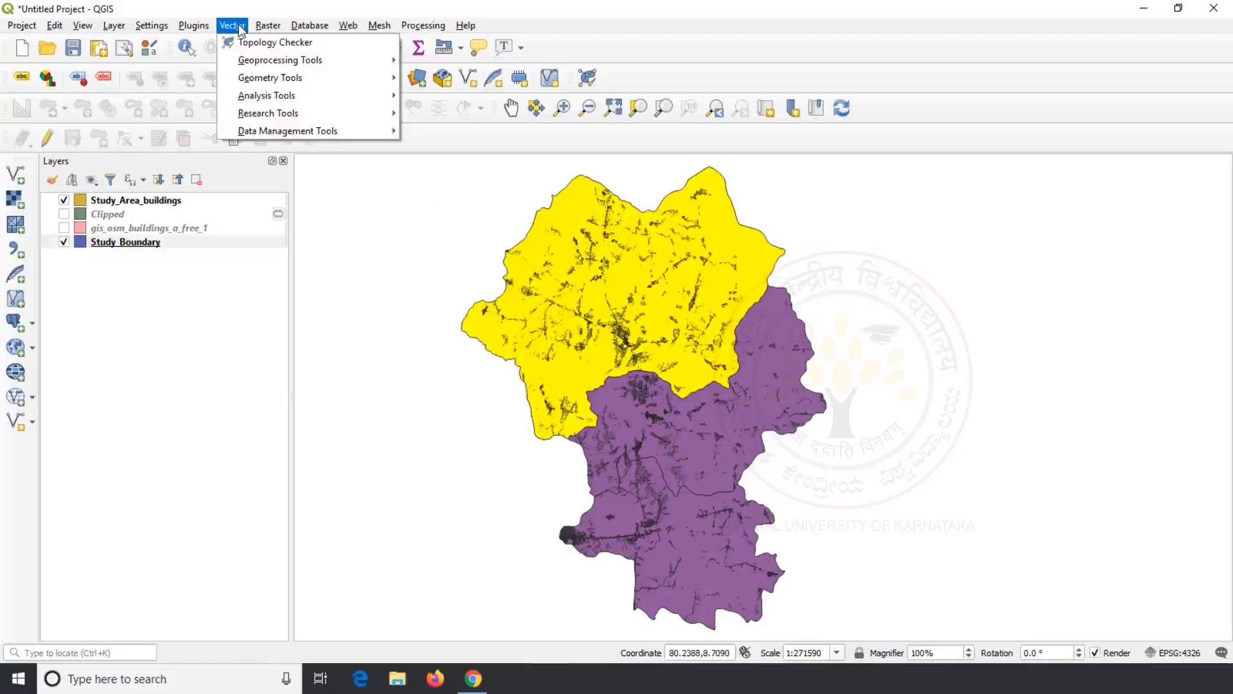
# Step: Run Difference with input Study_Area_buildings and overlay Study_Boundary, then hide Study_Area_buildings
pyautogui.moveTo(270, 60)
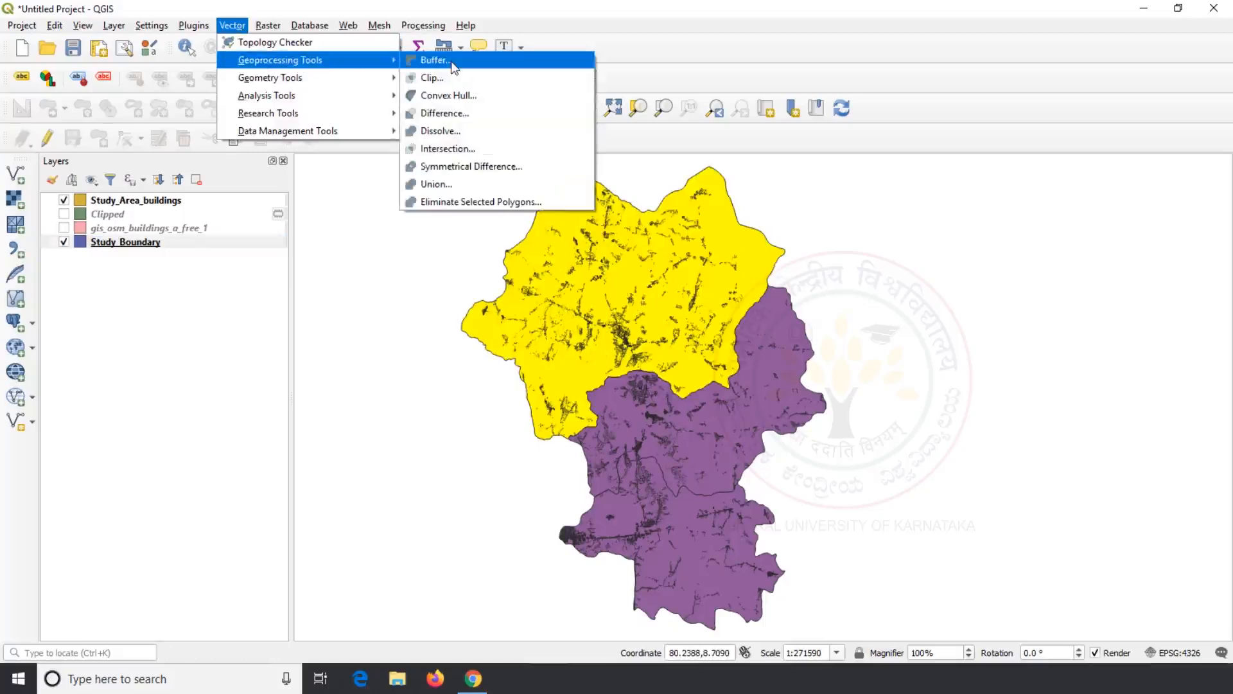
pyautogui.click(465, 113)
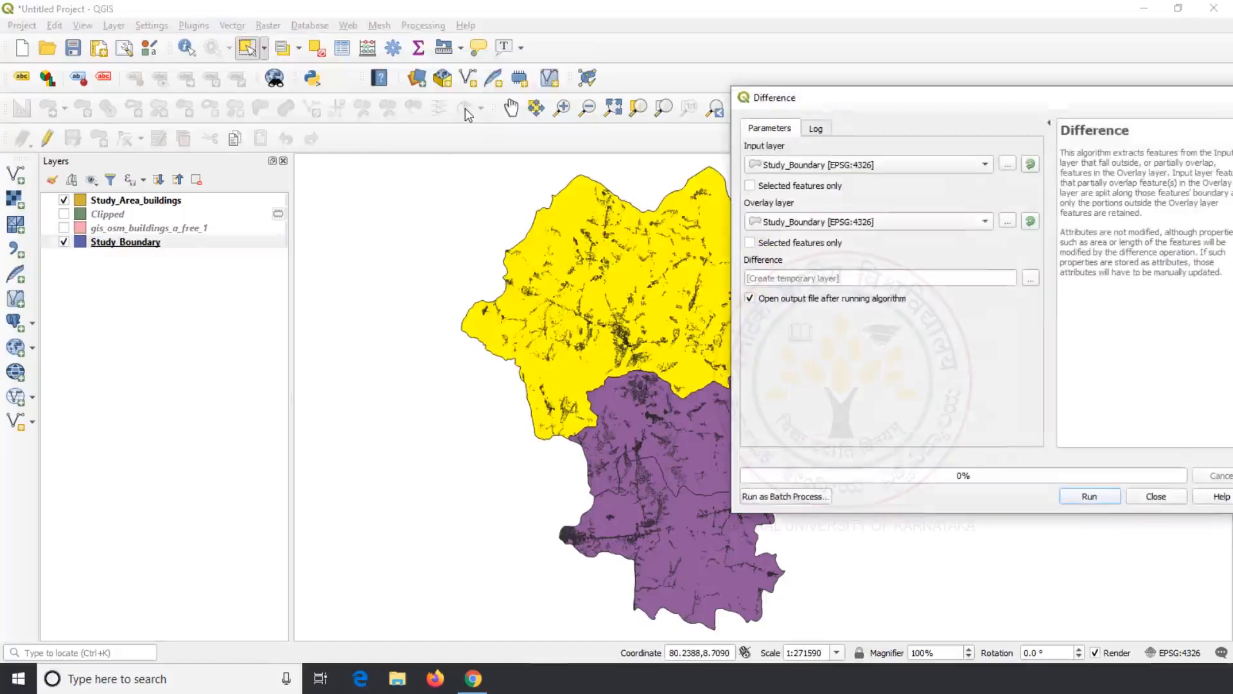
pyautogui.moveTo(946, 103); pyautogui.dragTo(1011, 109)
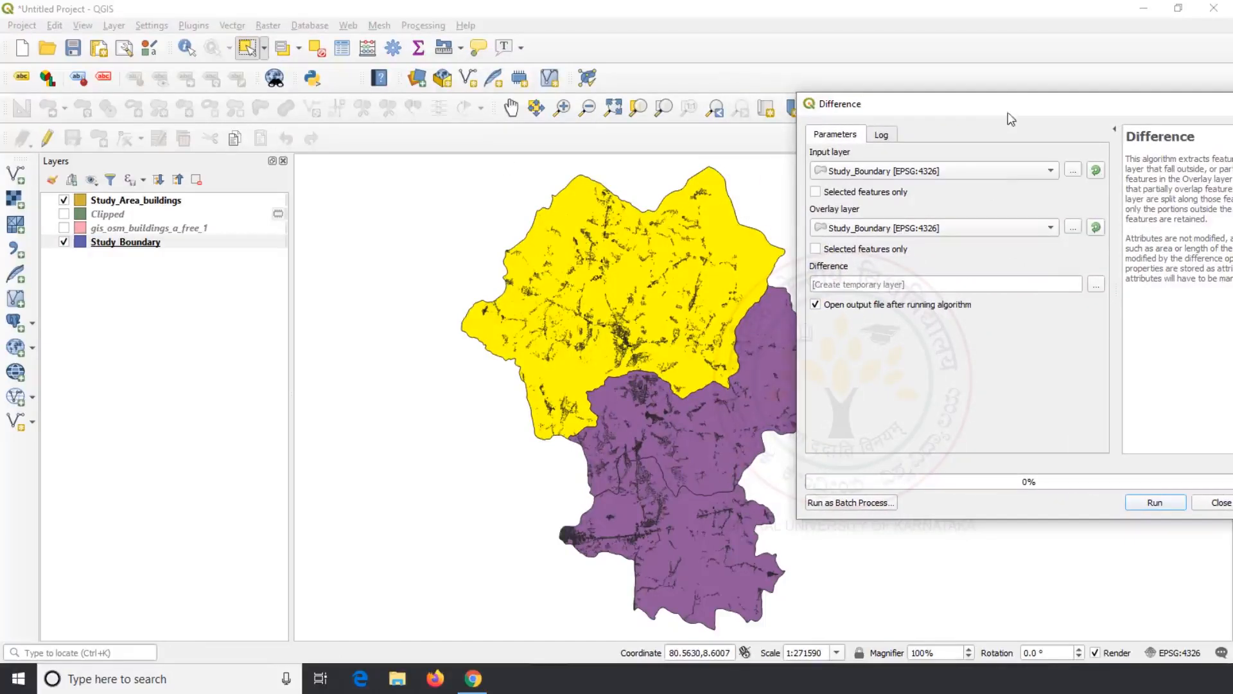
pyautogui.click(1051, 171)
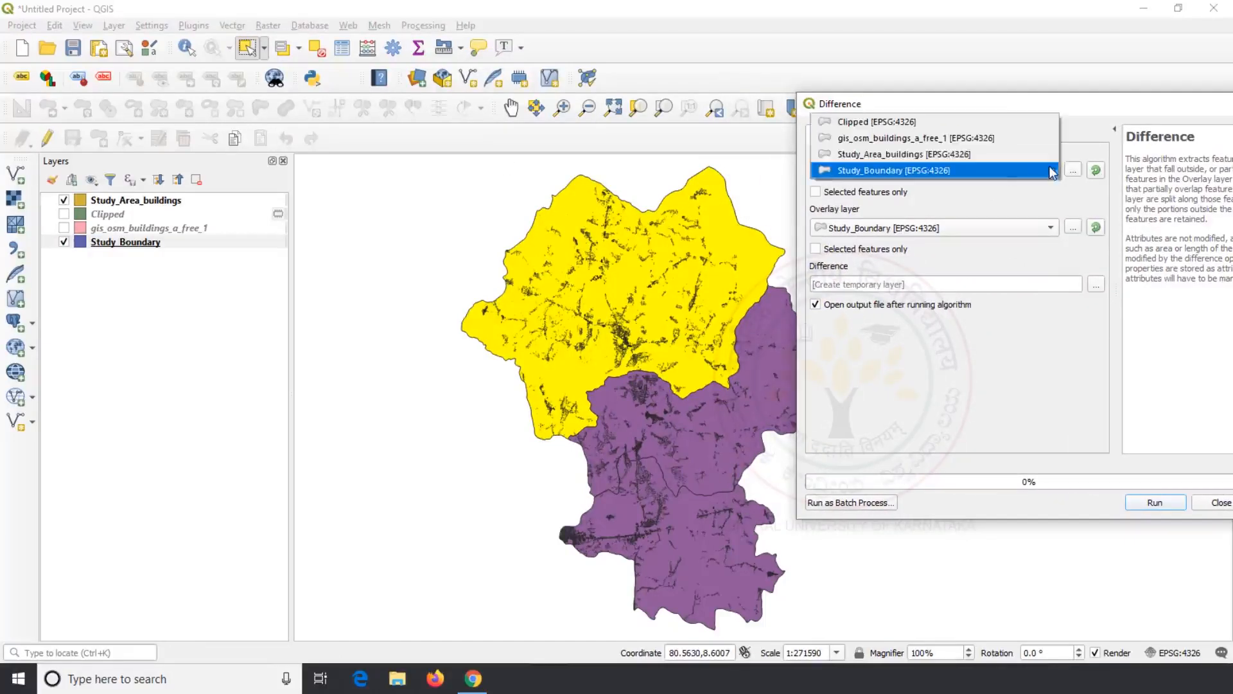
pyautogui.click(993, 155)
pyautogui.click(1047, 229)
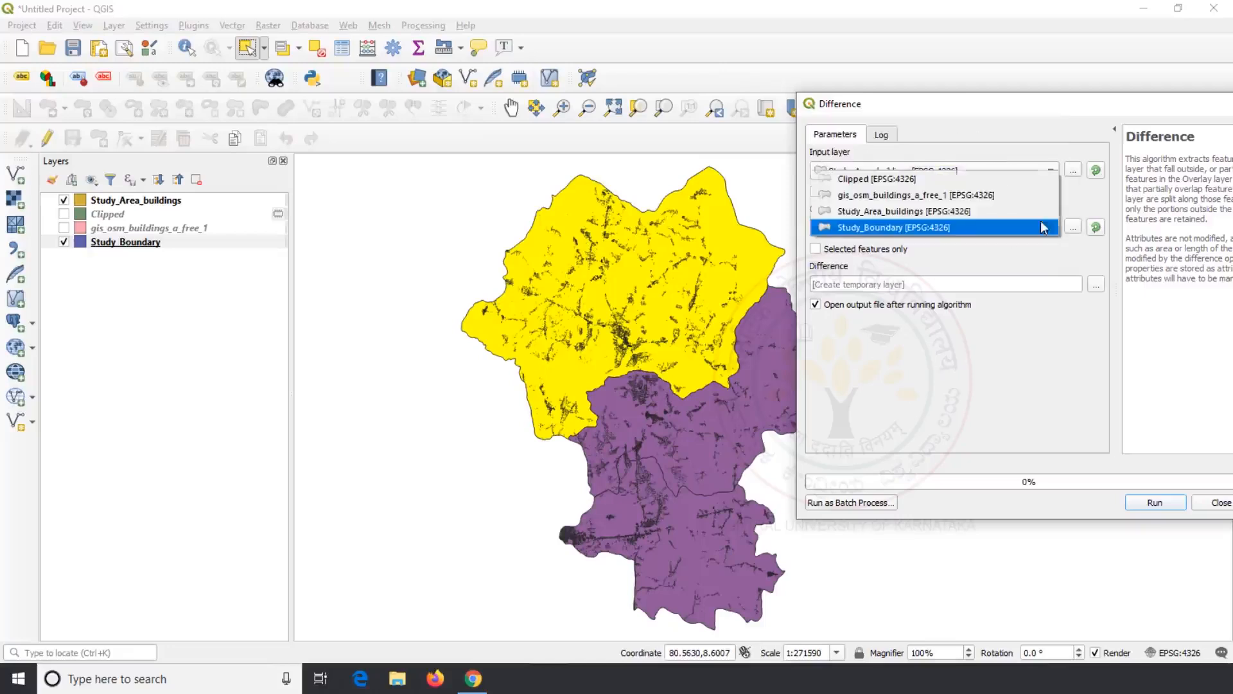
pyautogui.click(974, 230)
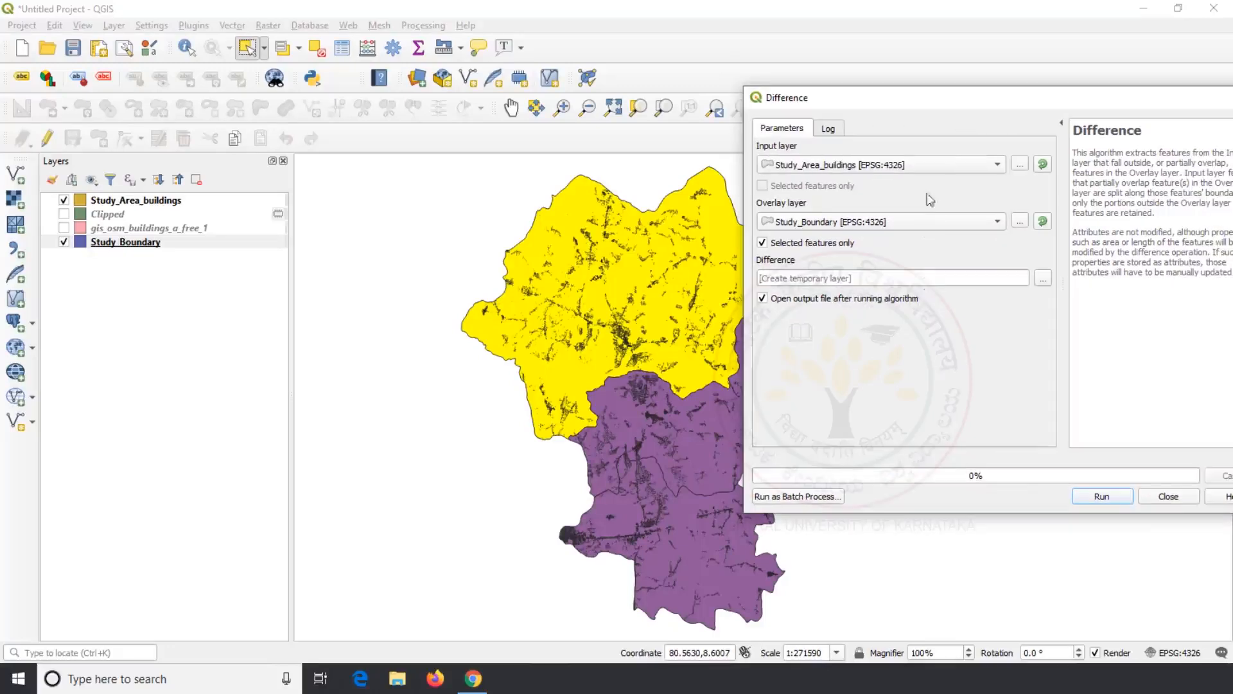
pyautogui.click(1106, 499)
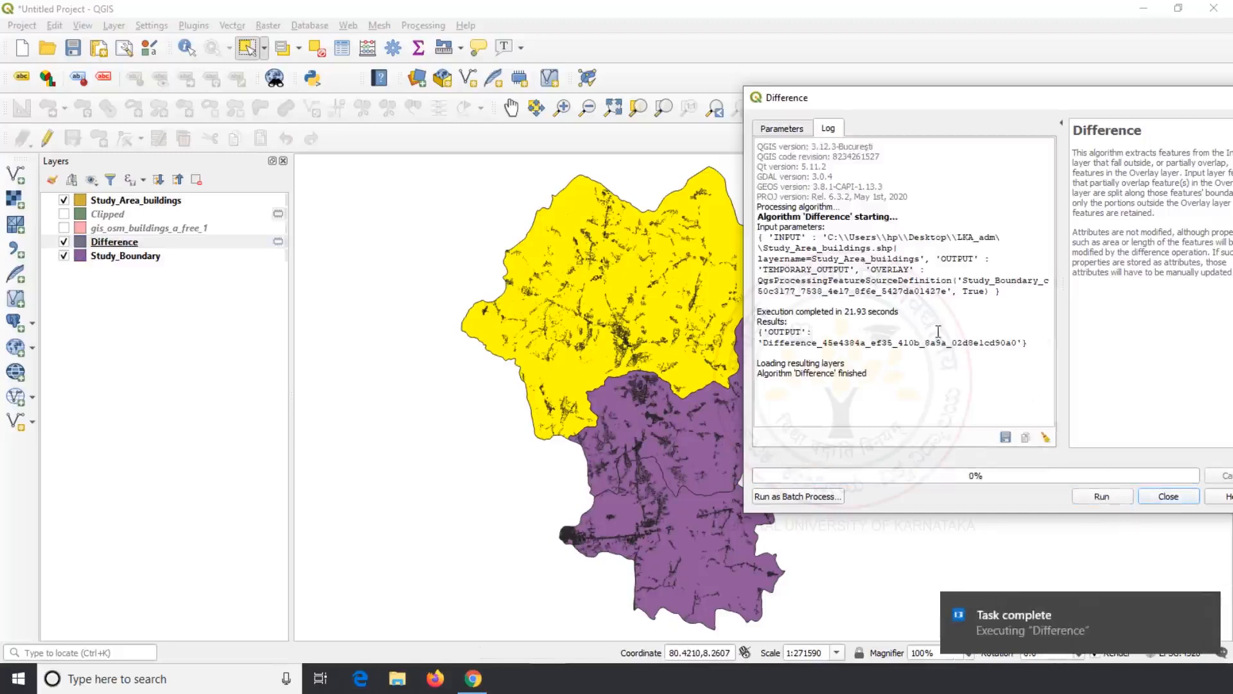
pyautogui.click(1154, 496)
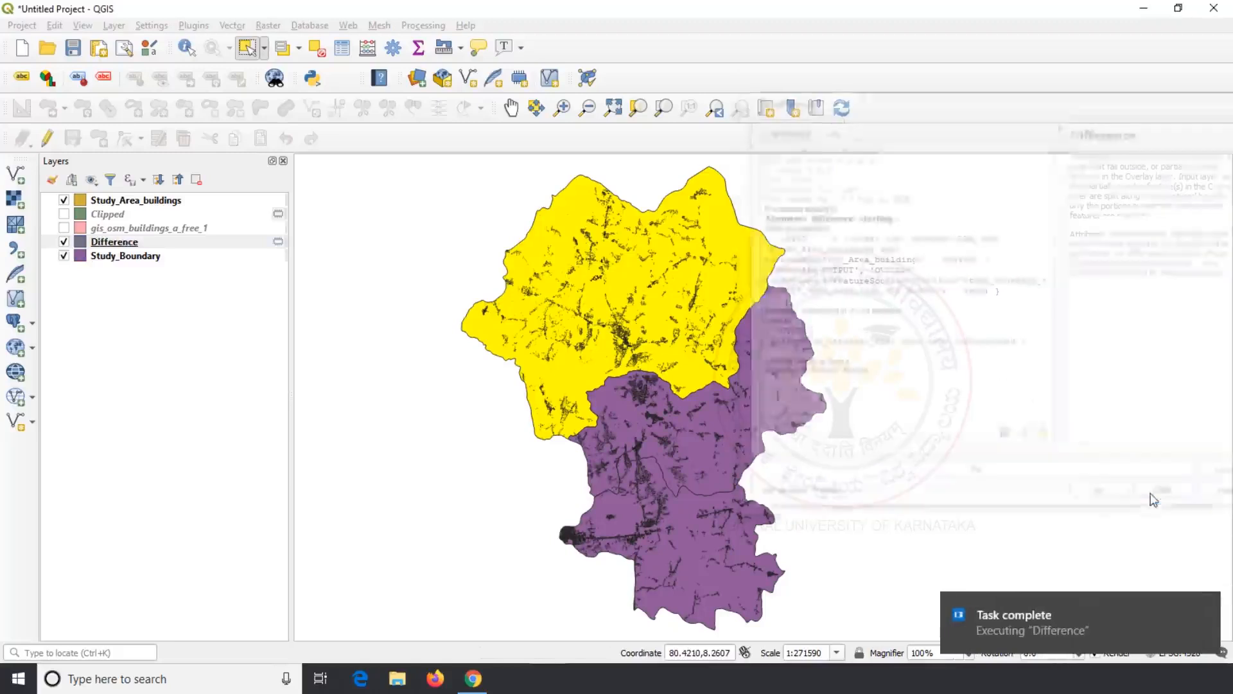
pyautogui.click(64, 200)
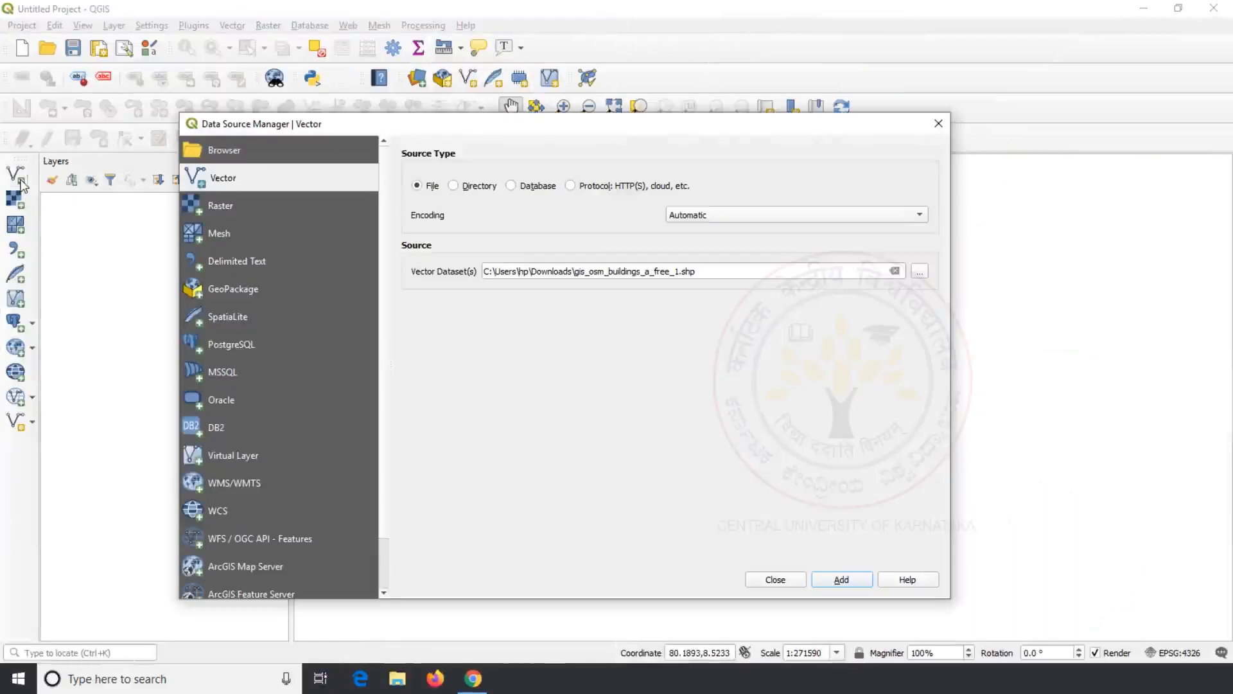
# Step: Add Desktop\LKA_adm\LKA_adm2.shp as a layer and shift the Sri Lanka map left
pyautogui.click(920, 271)
pyautogui.click(243, 262)
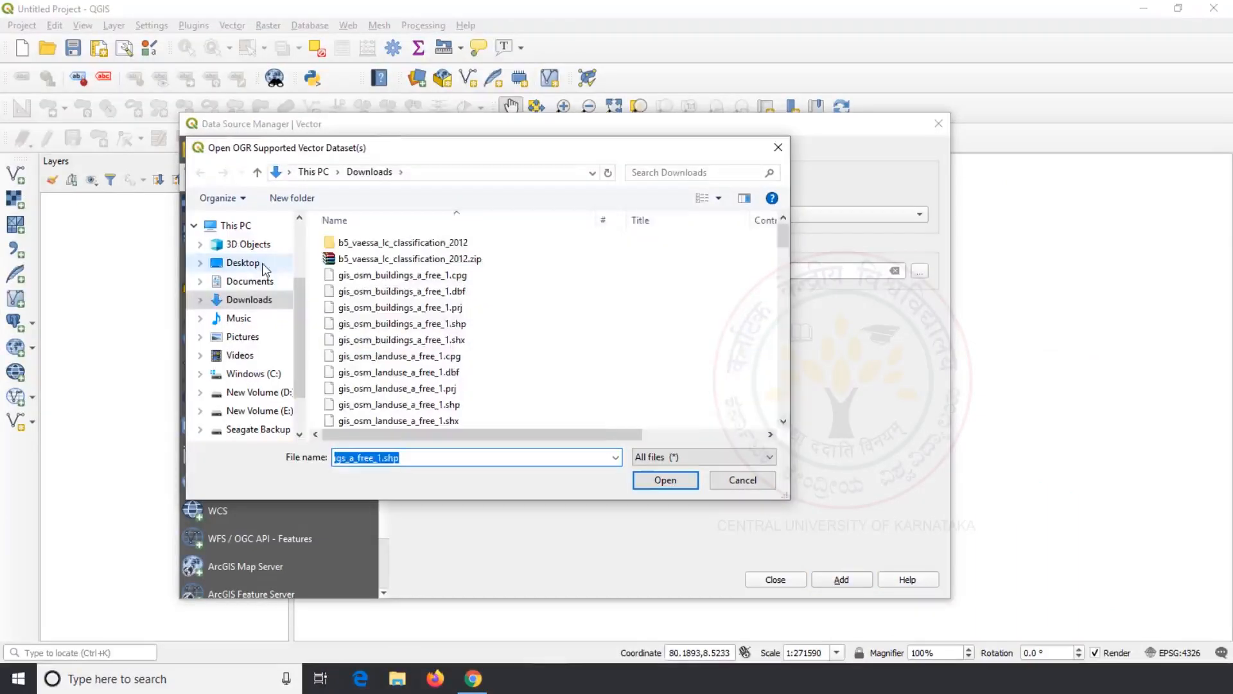
pyautogui.scroll(-3, 556, 384)
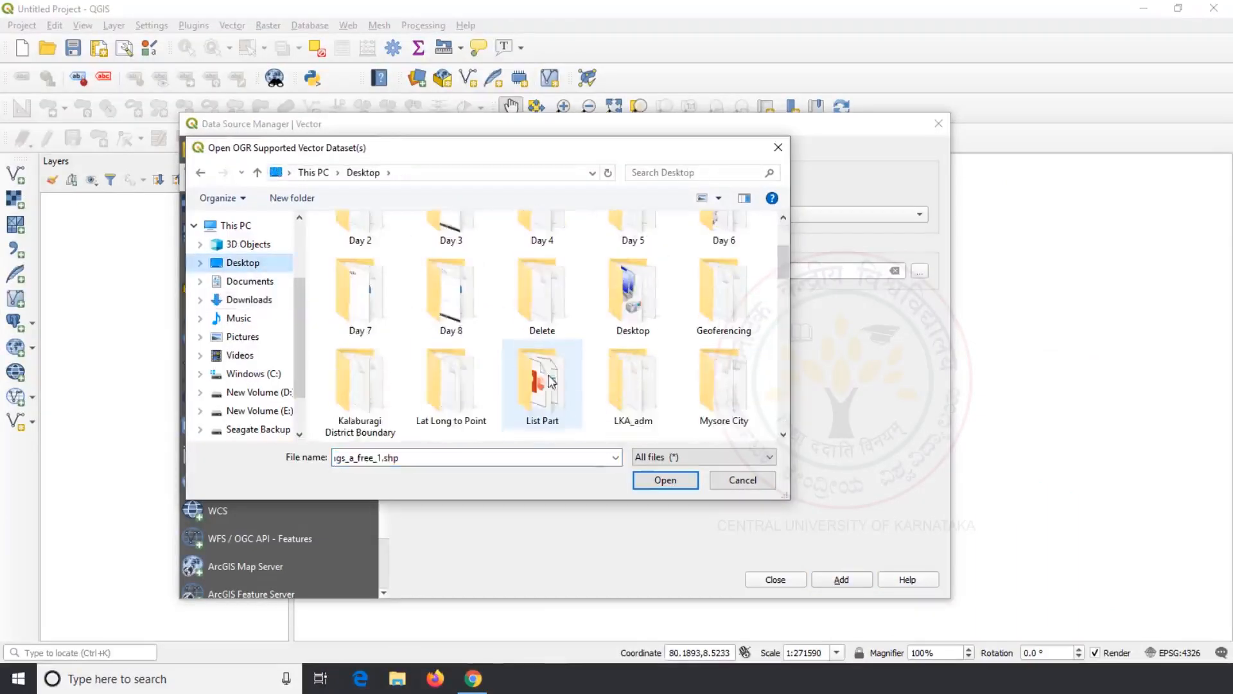
pyautogui.doubleClick(613, 375)
pyautogui.scroll(-6, 424, 385)
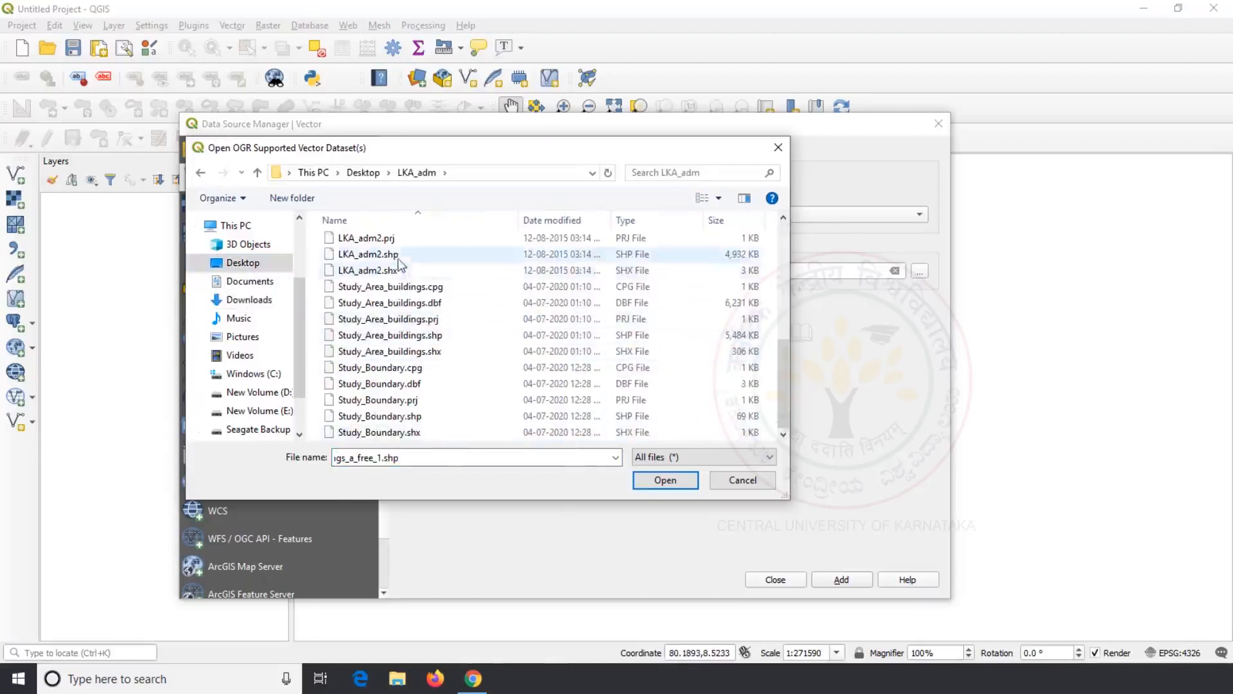
pyautogui.click(401, 255)
pyautogui.click(666, 480)
pyautogui.click(841, 580)
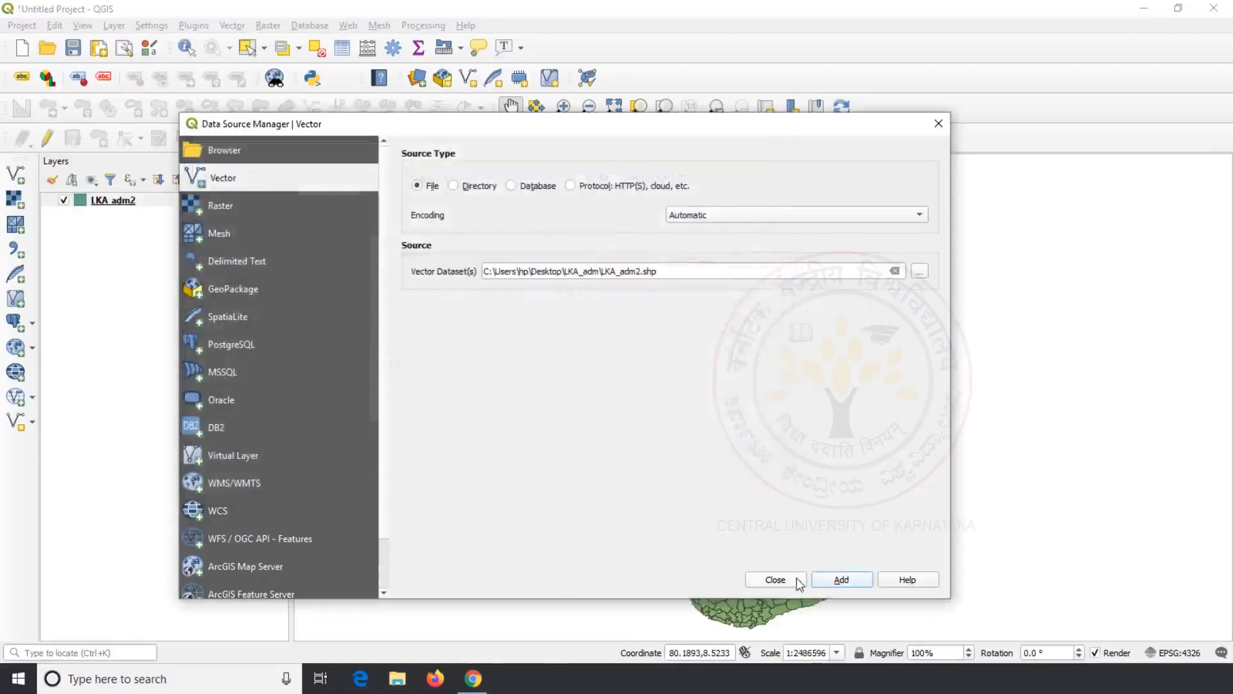
pyautogui.click(776, 580)
pyautogui.moveTo(660, 458); pyautogui.dragTo(561, 440)
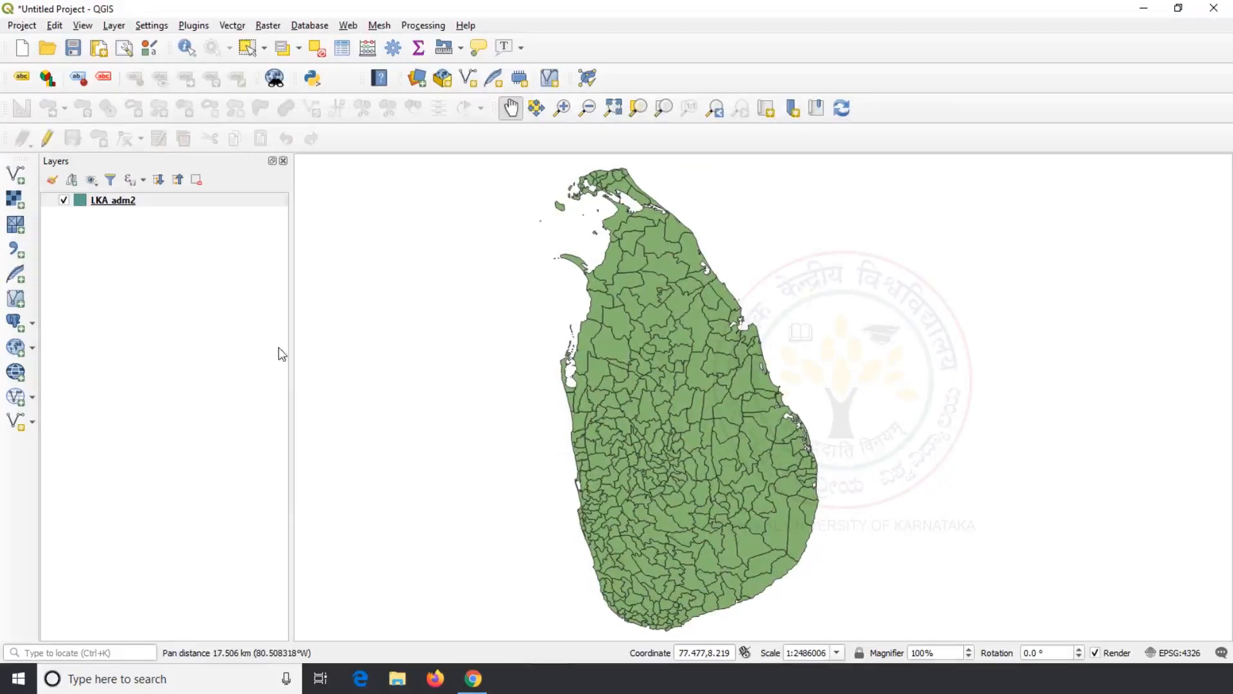
pyautogui.rightClick(123, 206)
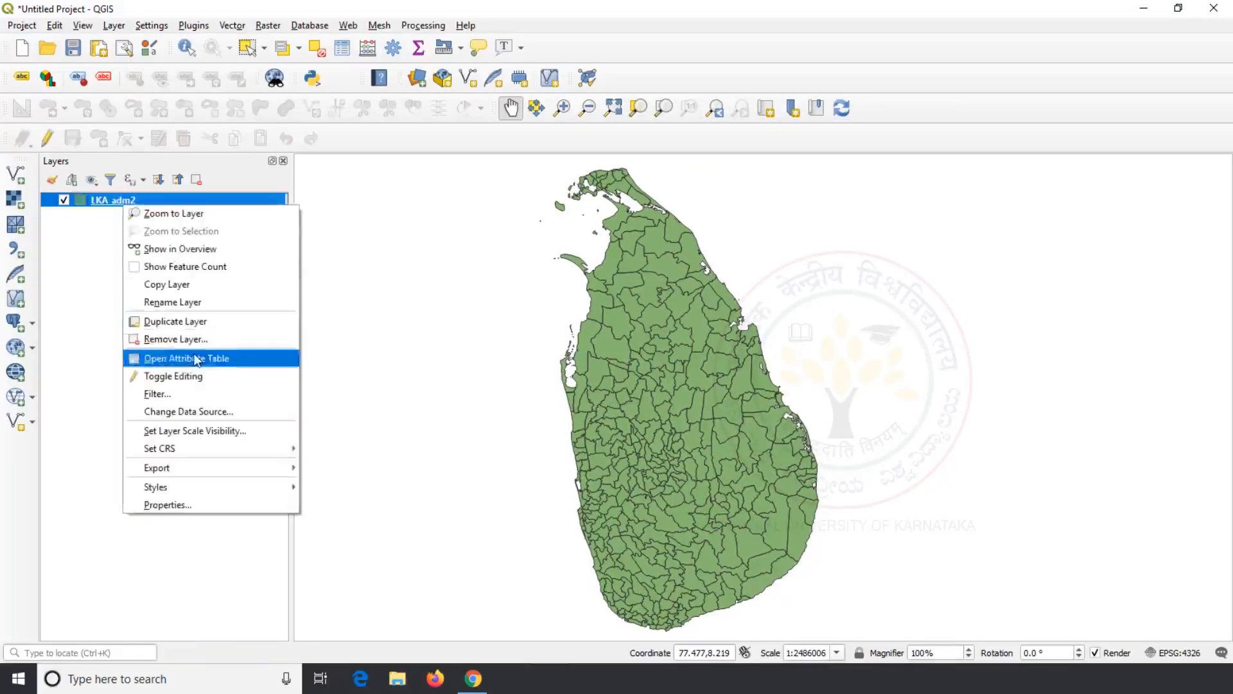
# Step: Open and widen the LKA_adm2 attribute table, trying sorts by NAME_1, NAME_2 and NAME_0
pyautogui.click(195, 358)
pyautogui.moveTo(274, 98); pyautogui.dragTo(300, 103)
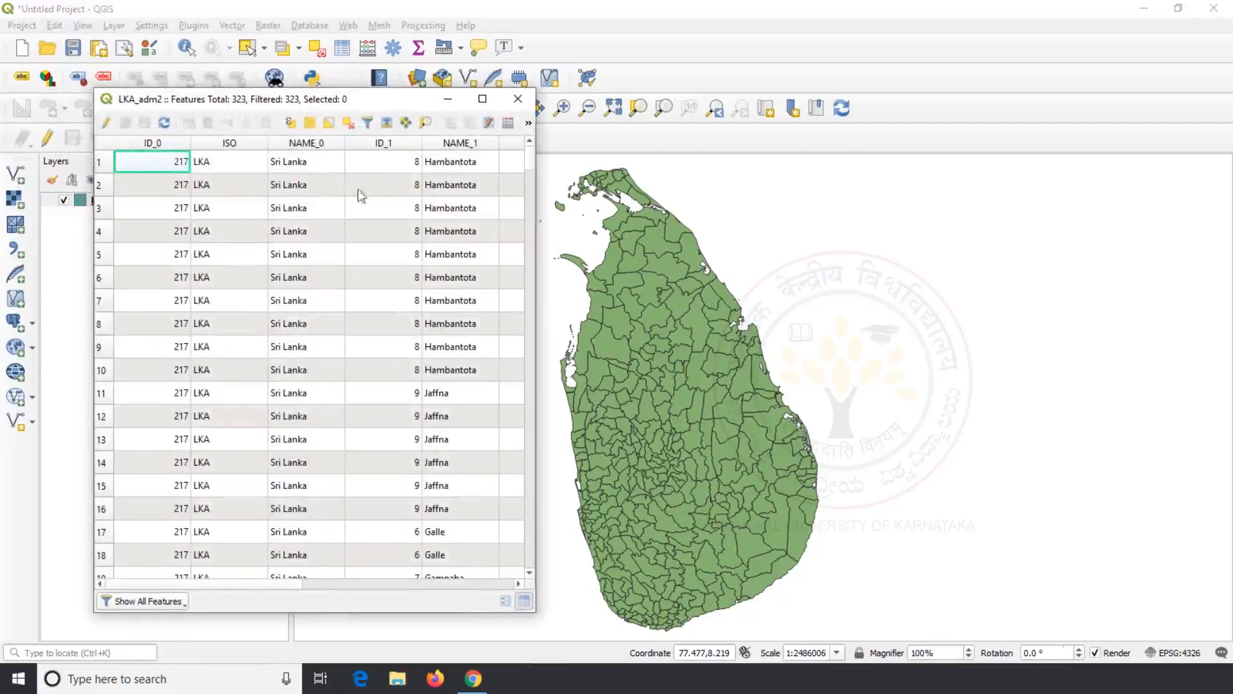
pyautogui.click(455, 143)
pyautogui.moveTo(539, 239); pyautogui.dragTo(795, 254)
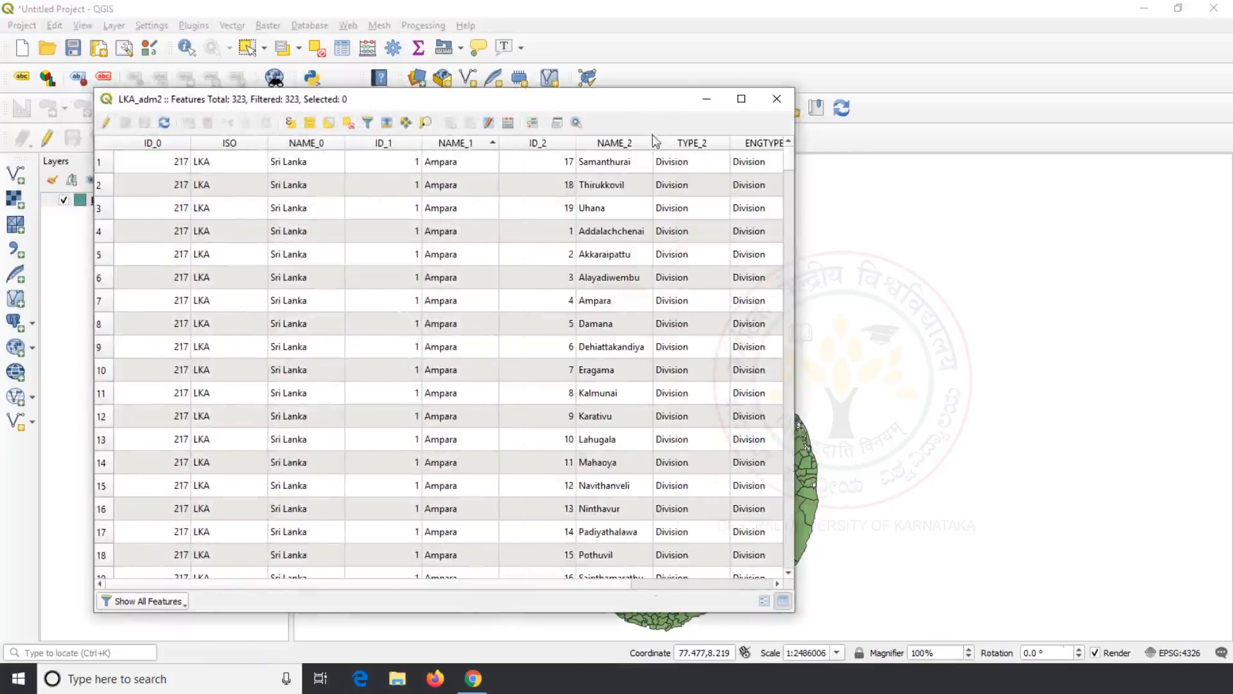
pyautogui.click(624, 144)
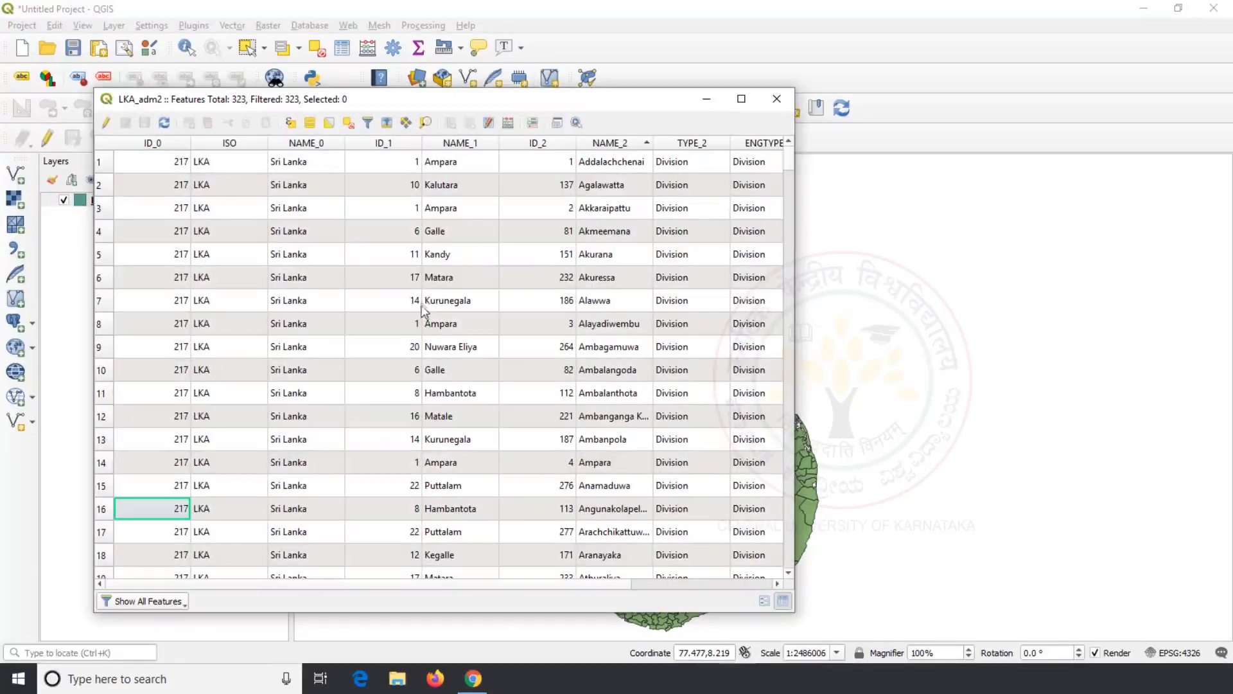
pyautogui.click(313, 145)
pyautogui.scroll(-2, 310, 180)
pyautogui.scroll(1, 310, 179)
pyautogui.click(450, 144)
pyautogui.scroll(-7, 460, 185)
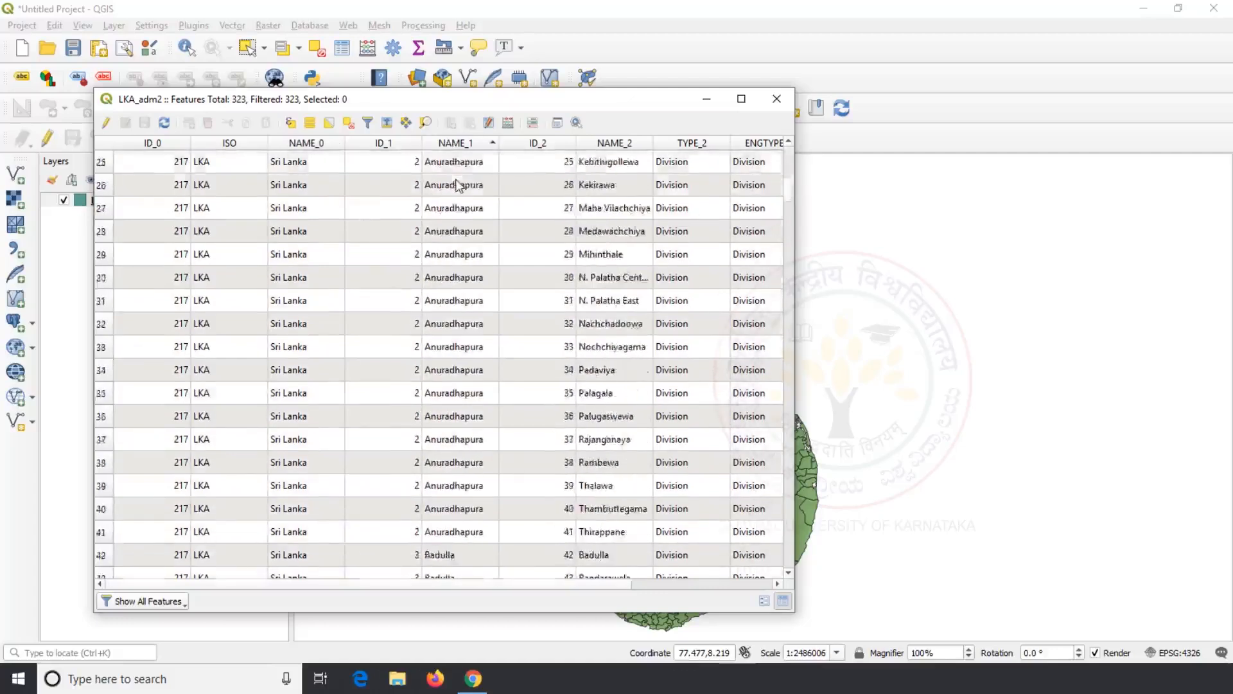
pyautogui.scroll(7, 459, 185)
# Step: Sort NAME_1 ascending and review the 19 Ampara rows at the top
pyautogui.click(453, 143)
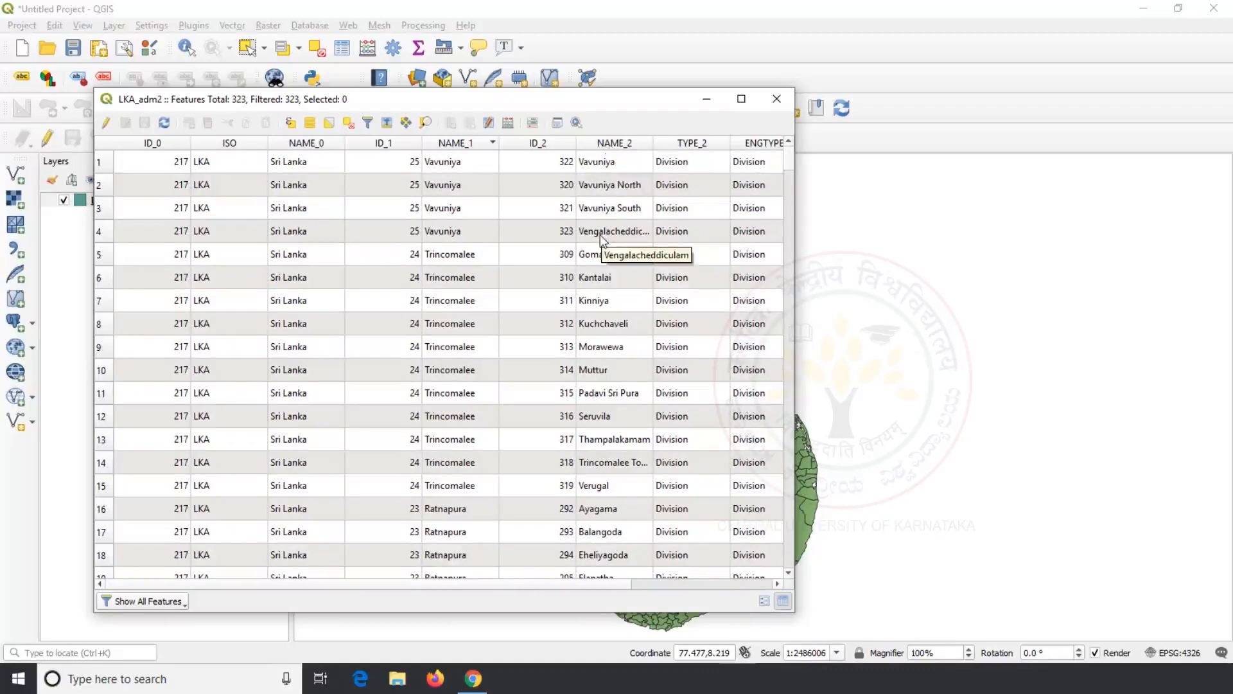
pyautogui.click(453, 142)
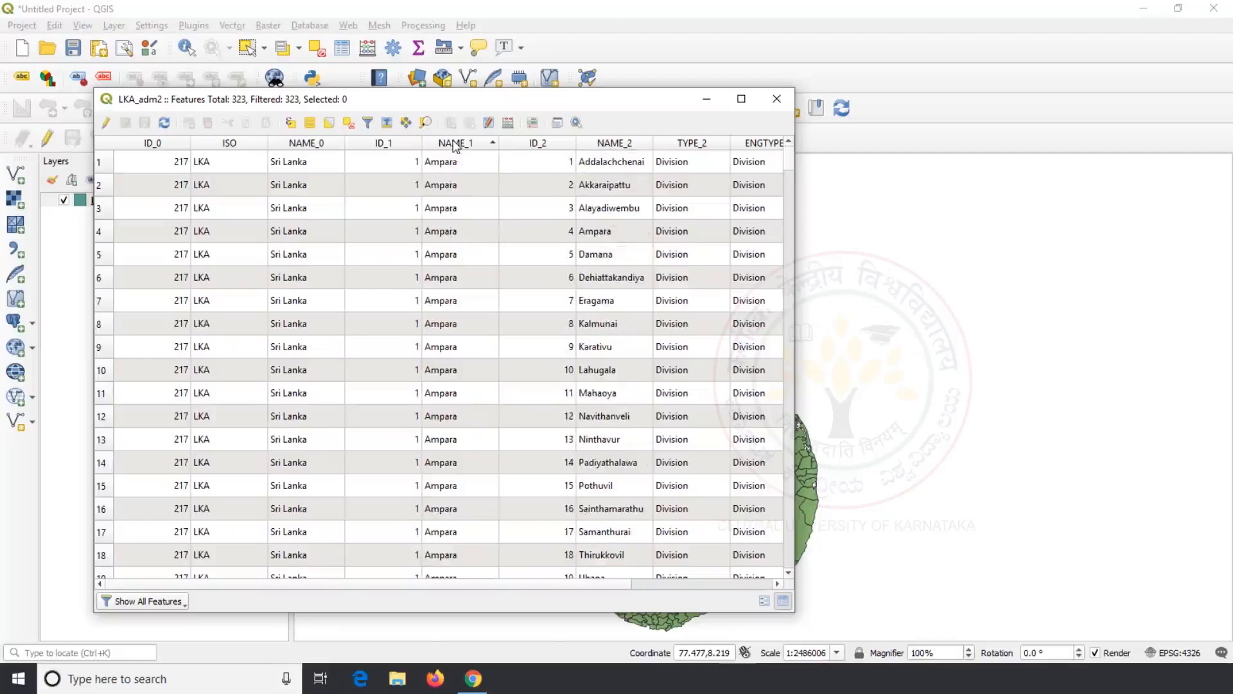
pyautogui.click(460, 168)
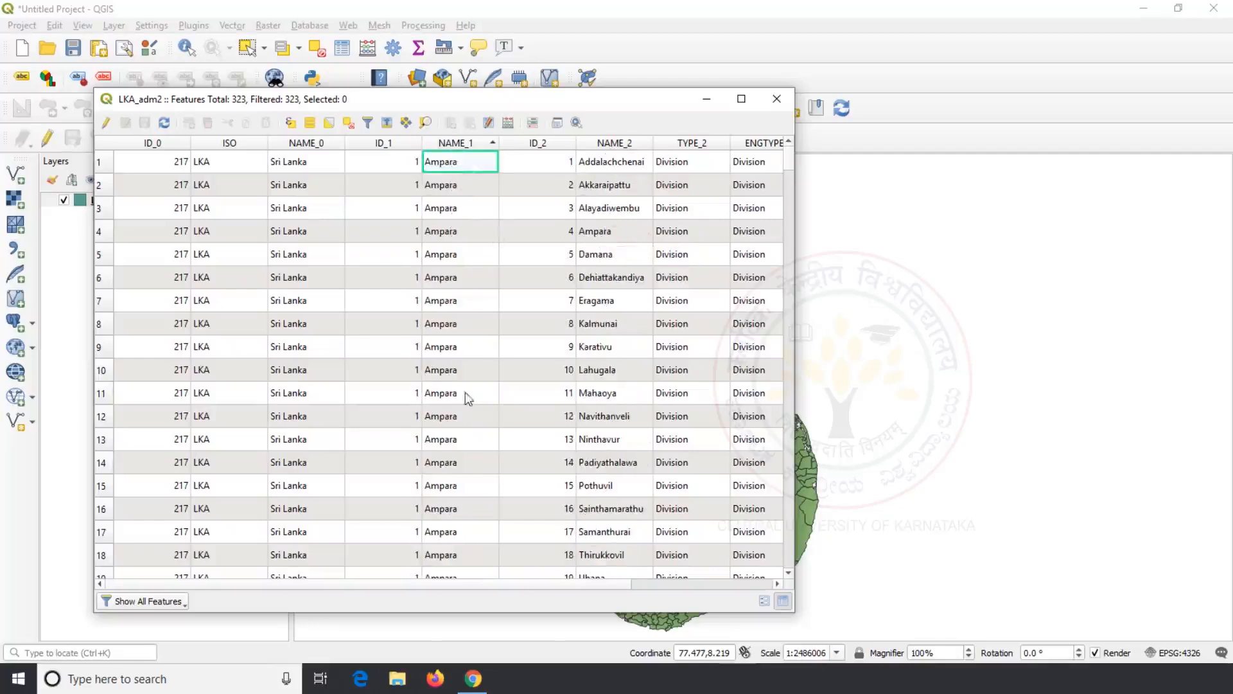
pyautogui.scroll(-4, 465, 392)
pyautogui.click(450, 302)
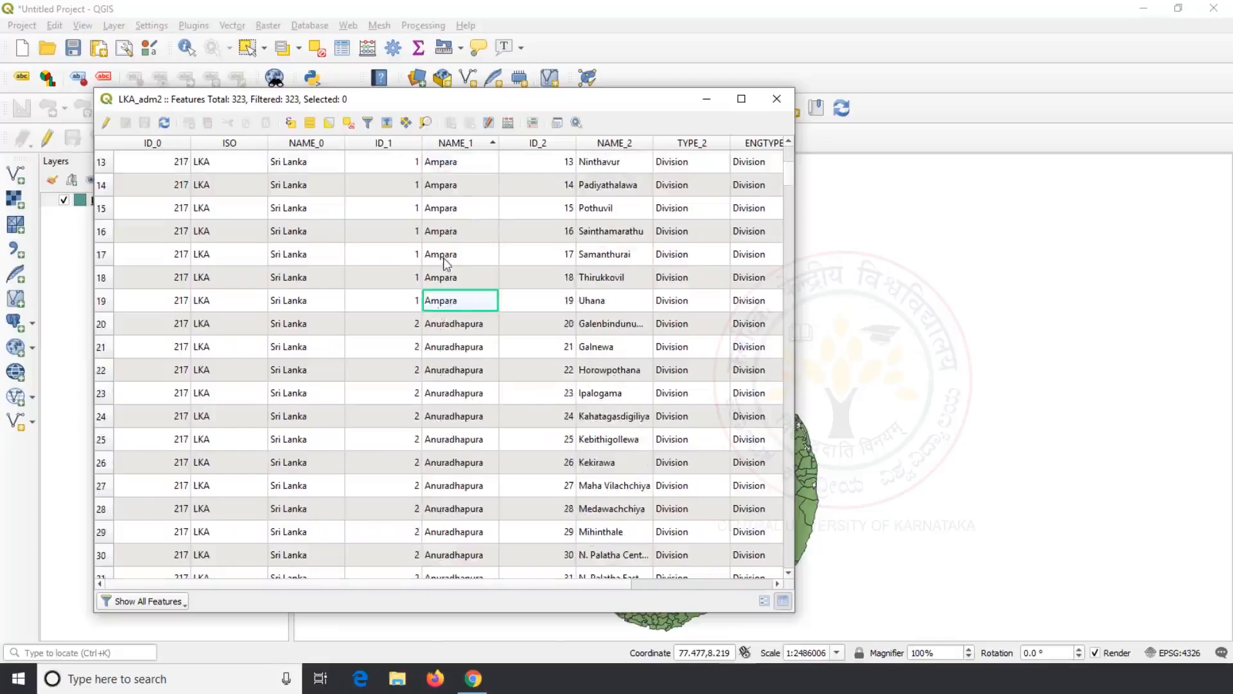
pyautogui.scroll(4, 448, 264)
pyautogui.click(453, 164)
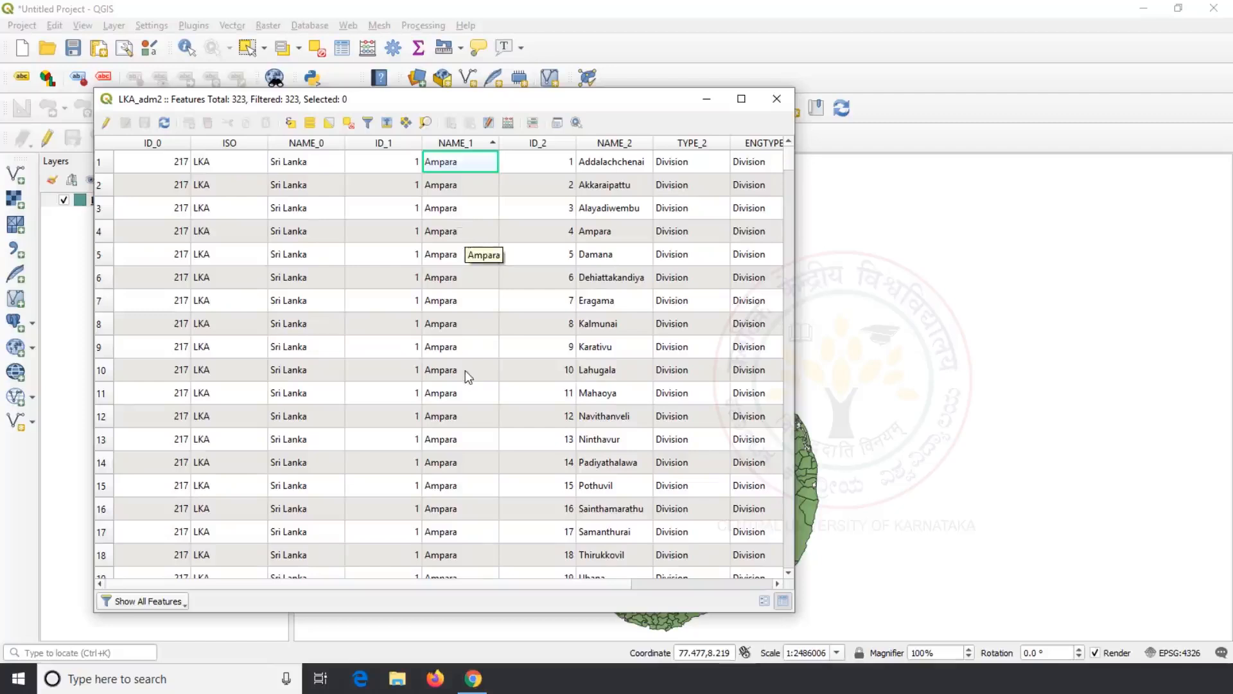
pyautogui.scroll(-2, 465, 370)
pyautogui.scroll(2, 464, 369)
pyautogui.scroll(-4, 457, 253)
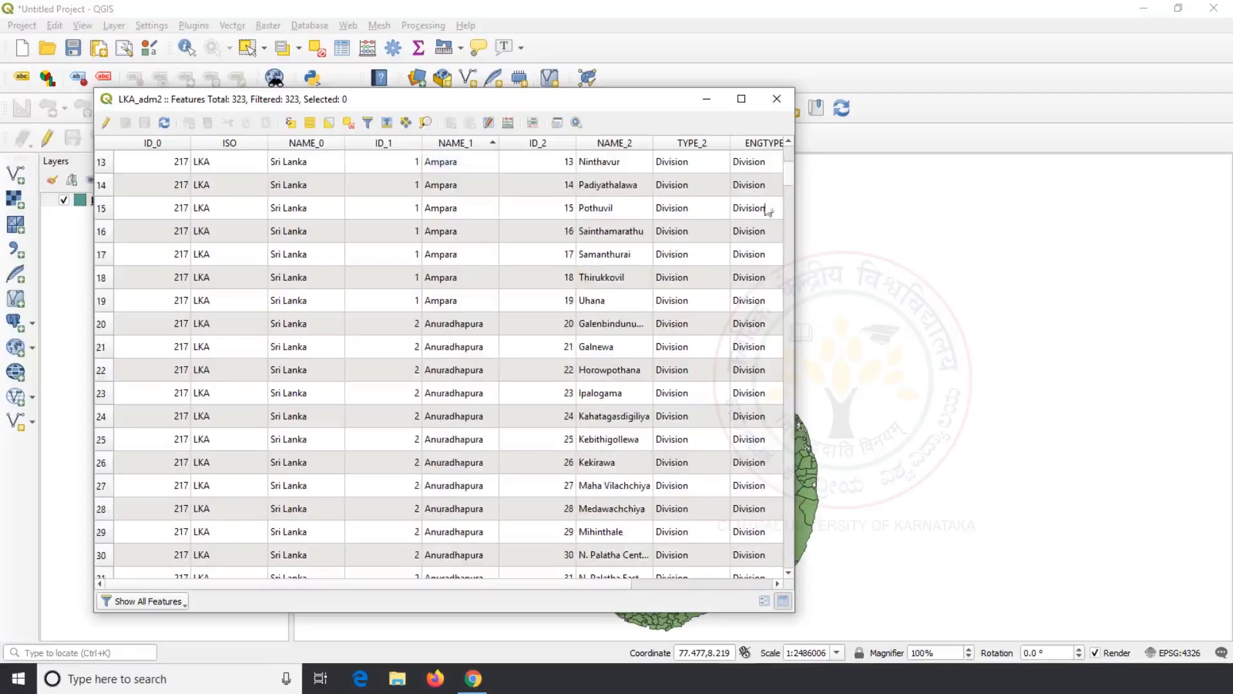
# Step: Close the attribute table and run Dissolve on LKA_adm2 using NAME_1 as the dissolve field
pyautogui.click(776, 100)
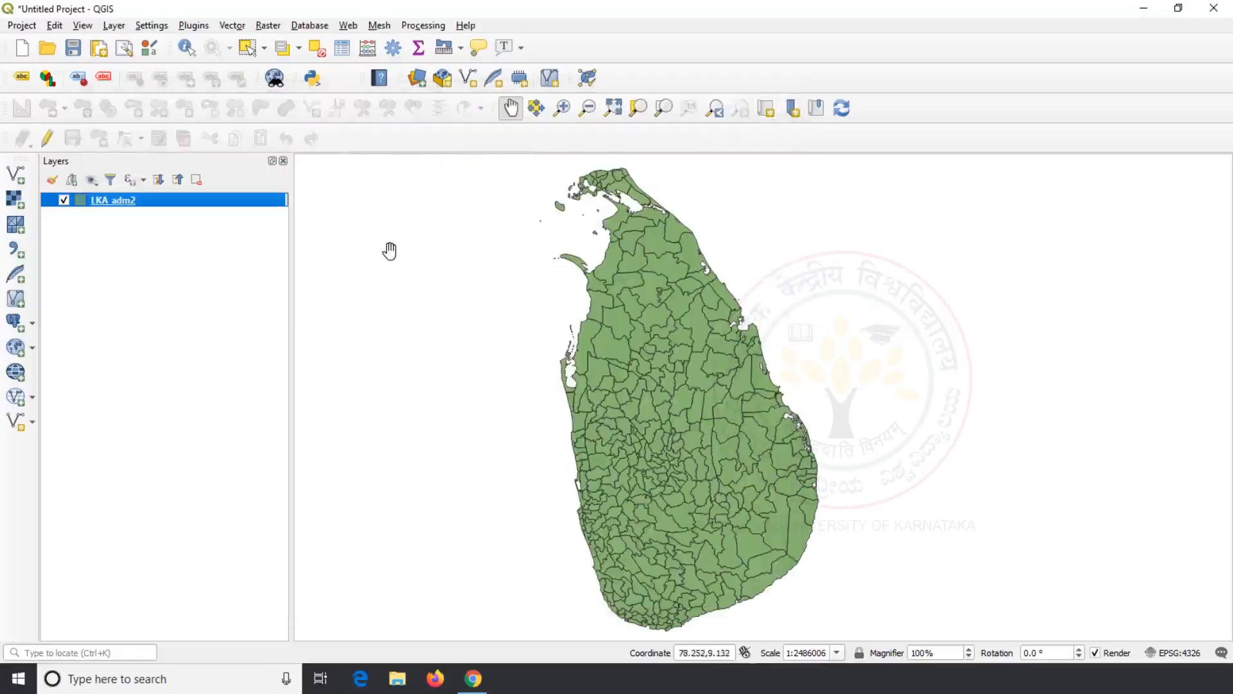
pyautogui.click(231, 26)
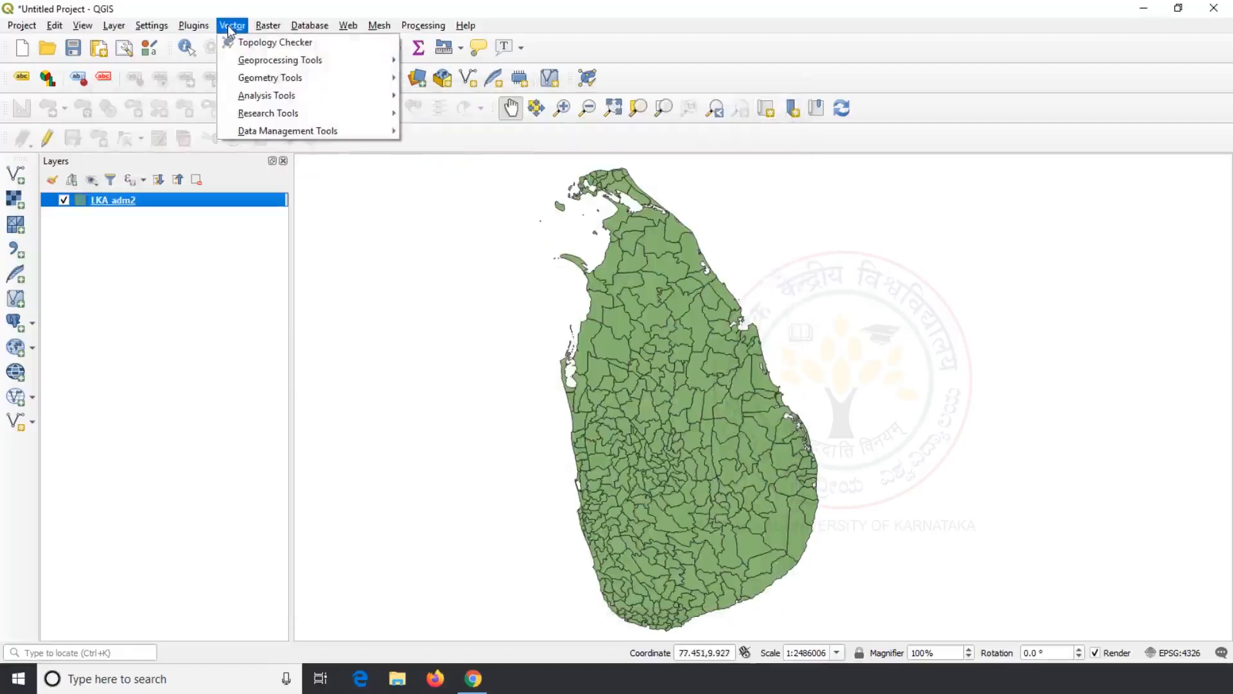
pyautogui.moveTo(276, 60)
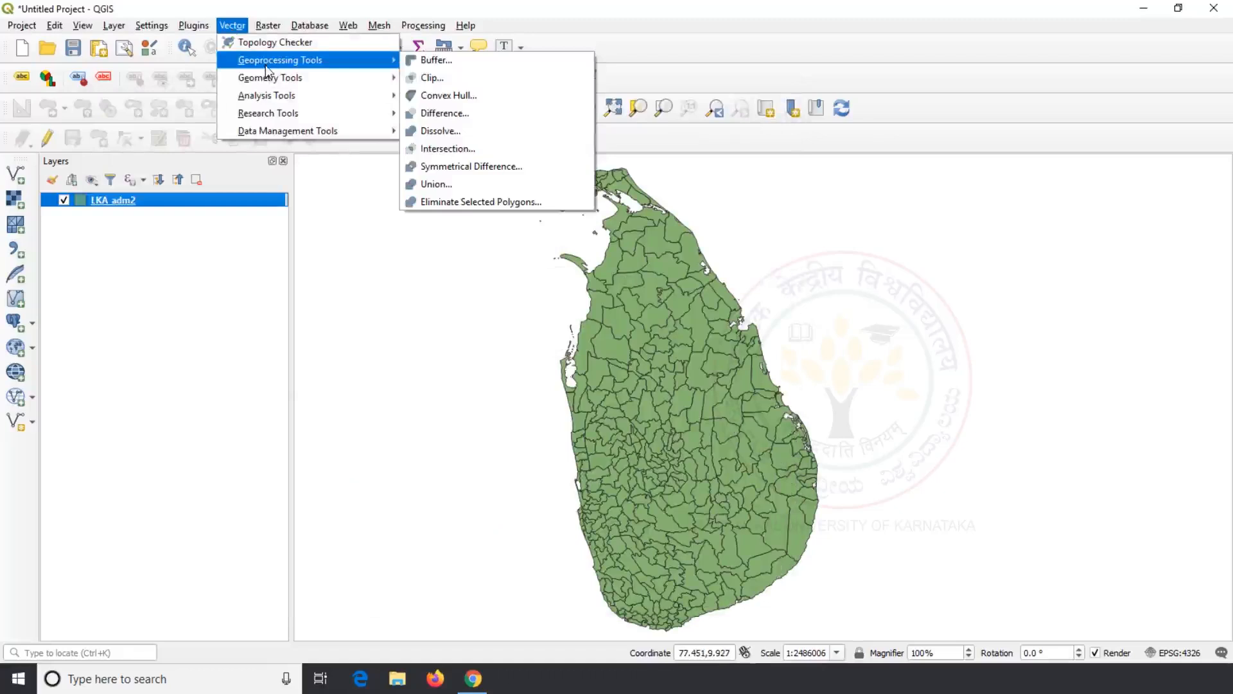
pyautogui.click(500, 131)
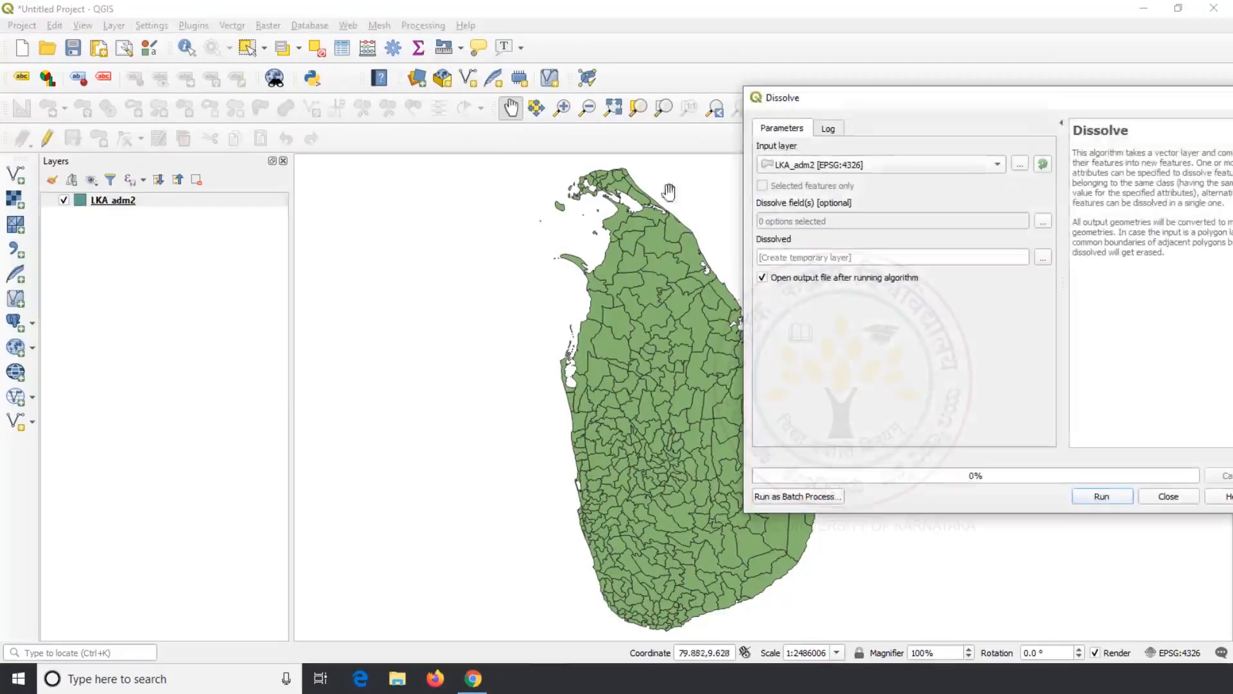
pyautogui.moveTo(893, 102); pyautogui.dragTo(783, 101)
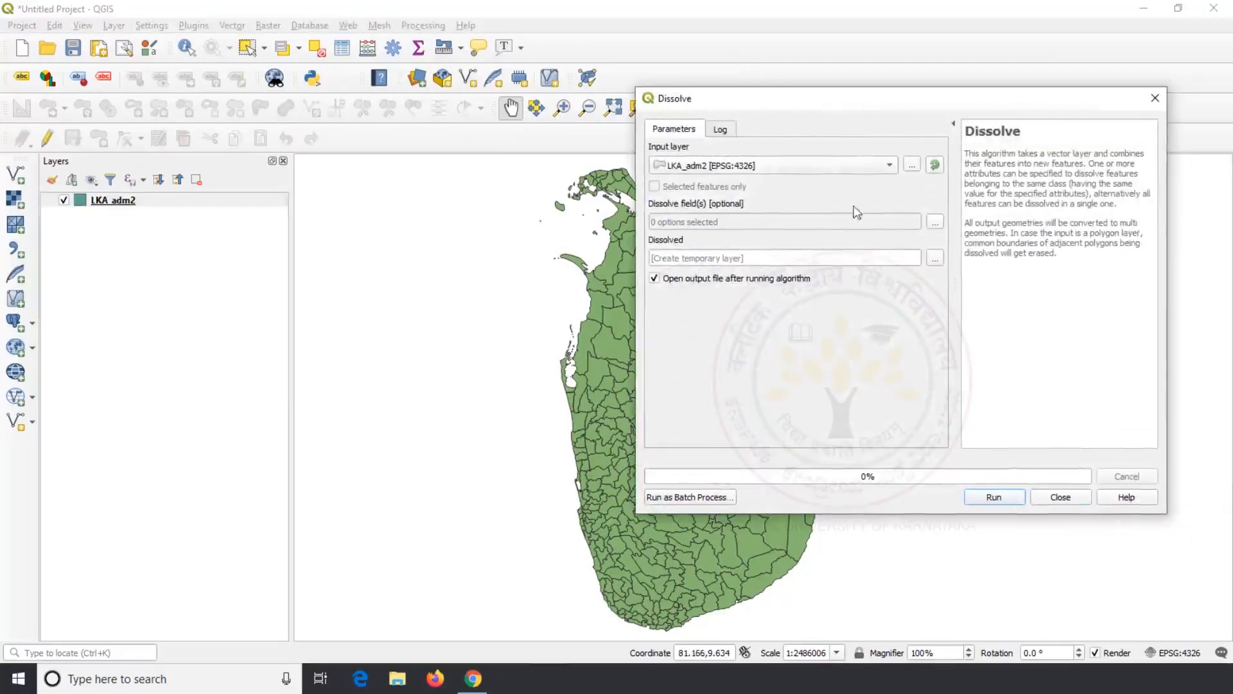
pyautogui.click(890, 165)
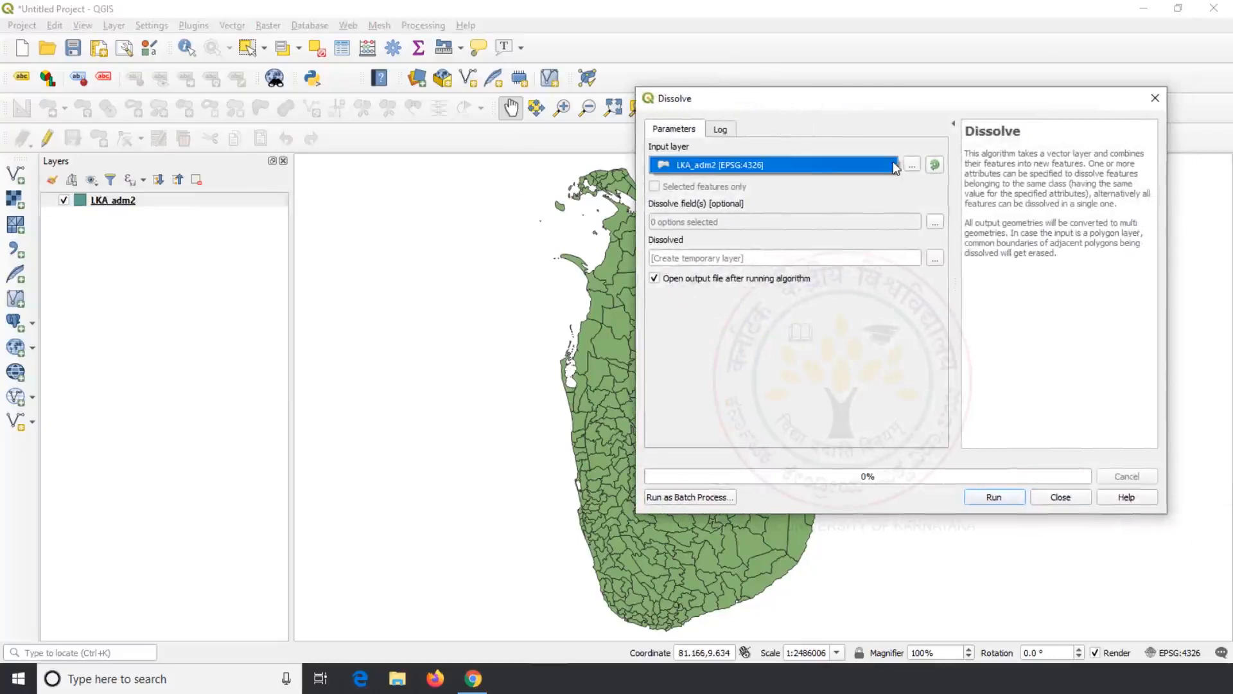
pyautogui.click(807, 166)
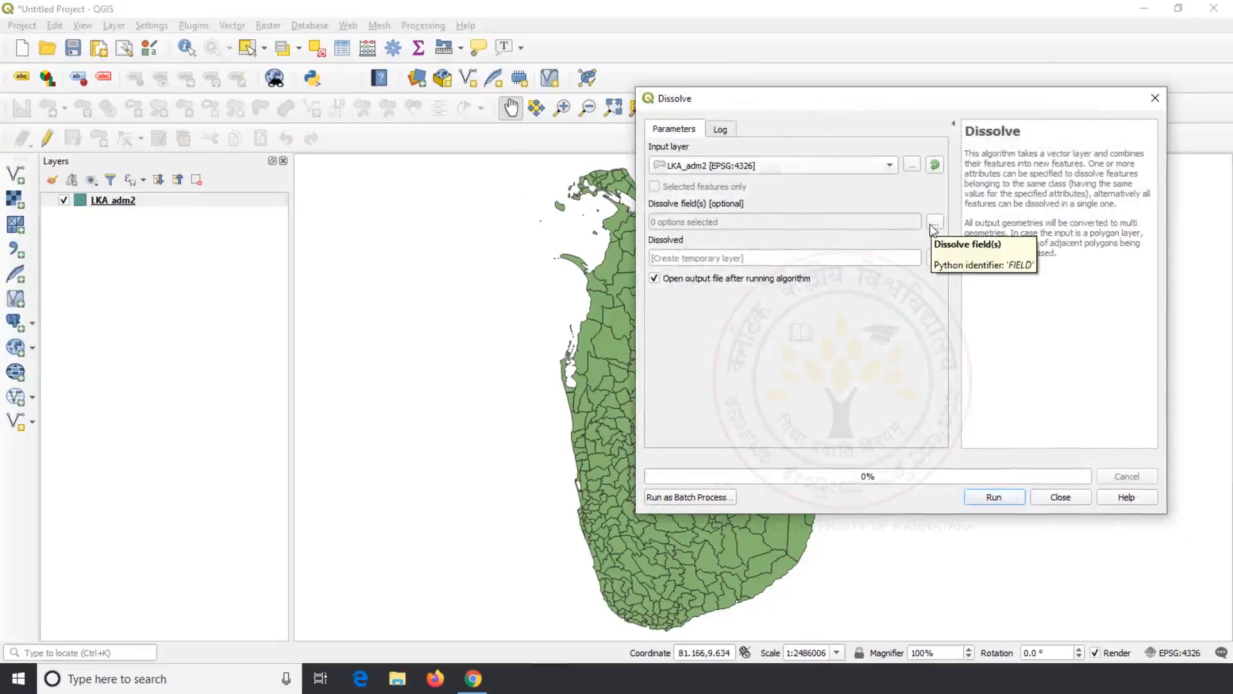
pyautogui.click(934, 223)
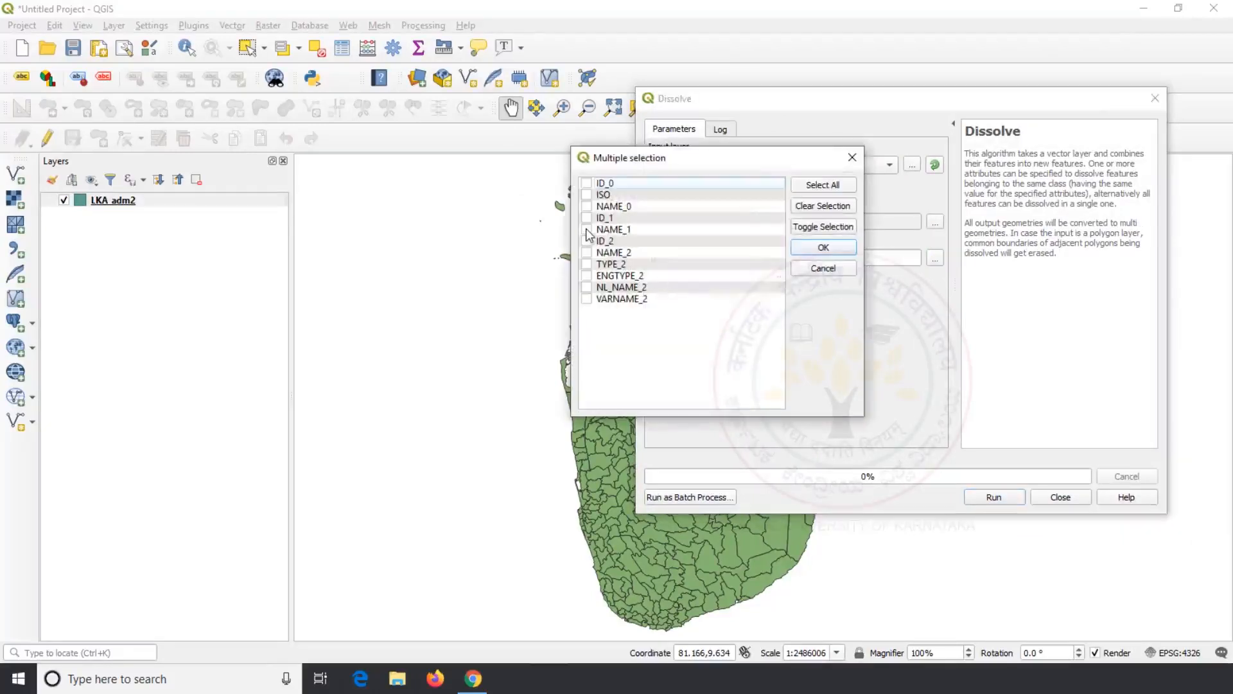
pyautogui.click(824, 249)
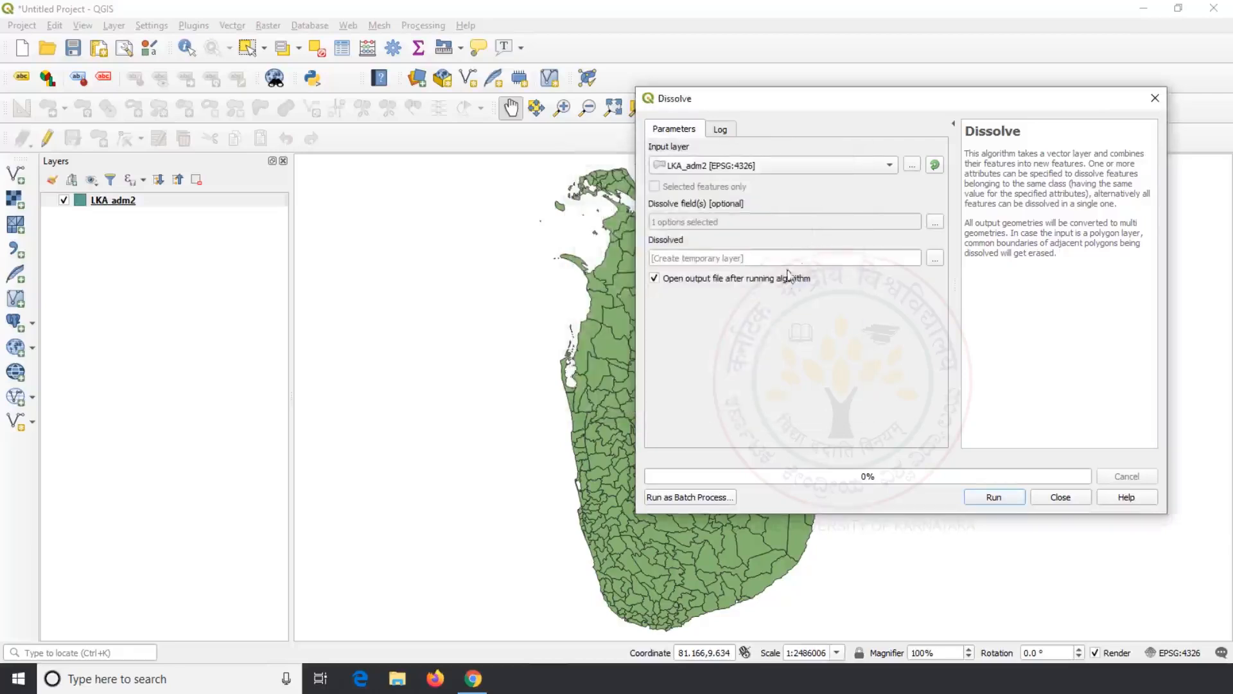
pyautogui.click(994, 496)
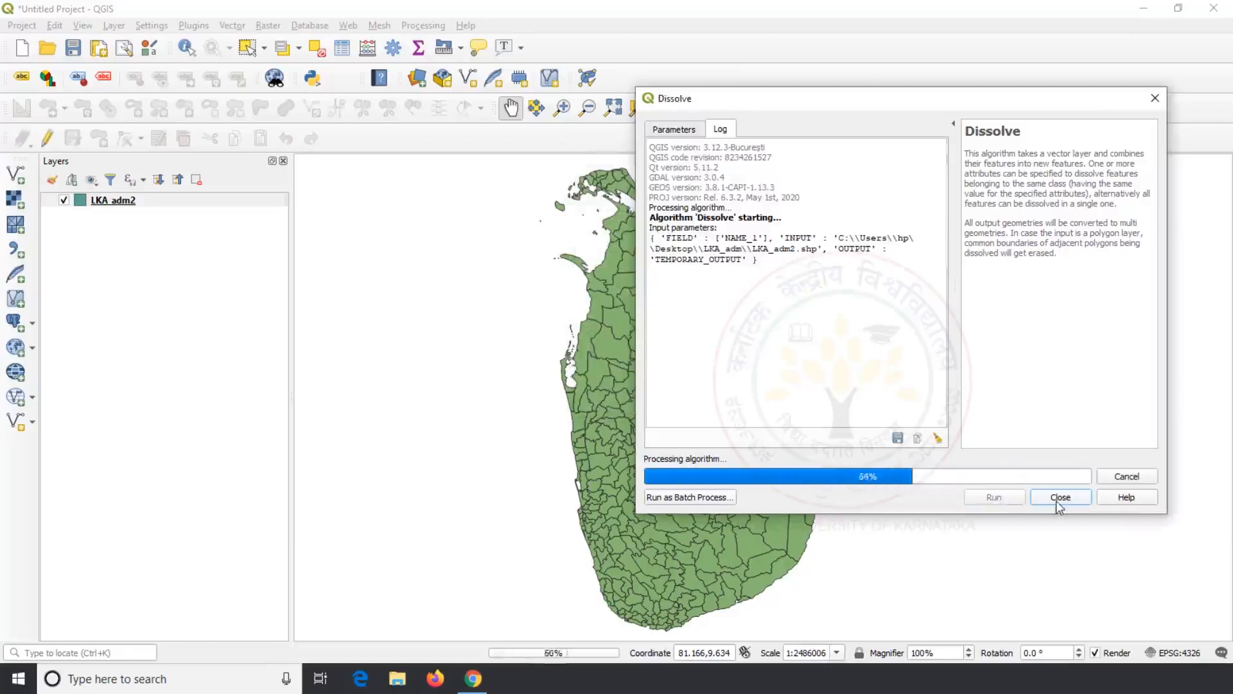
pyautogui.click(1059, 498)
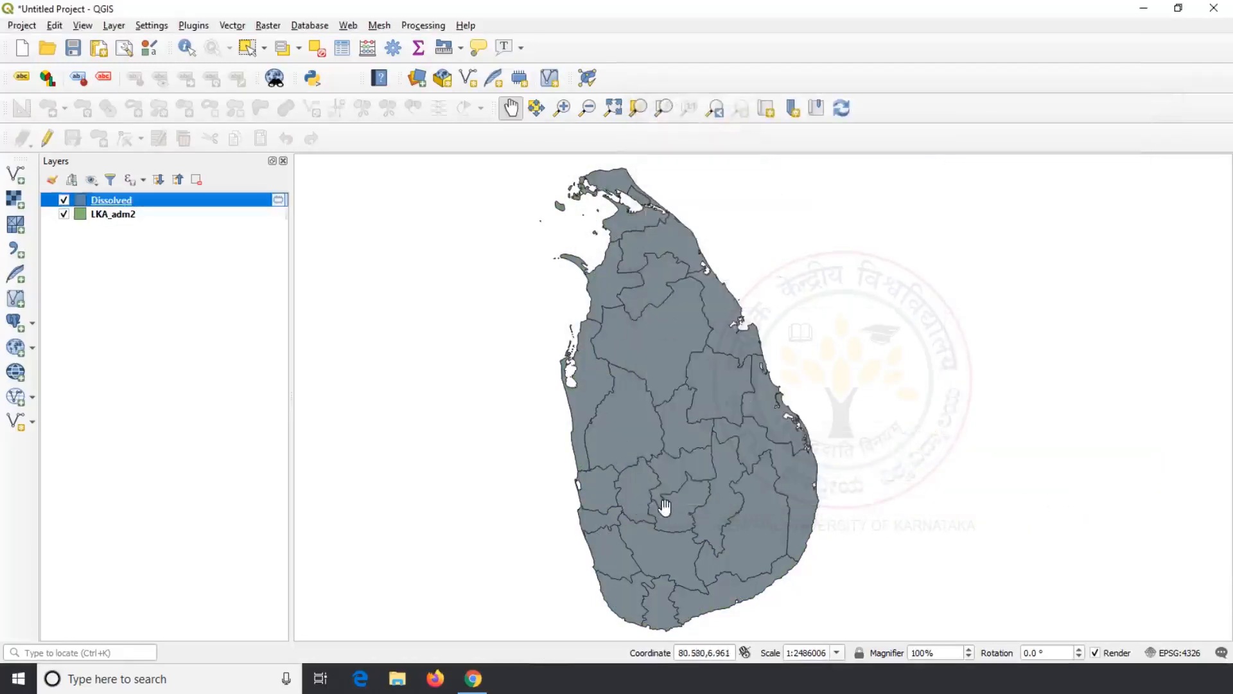
# Step: Toggle the Dissolved layer on and off to compare it with LKA_adm2, leaving it hidden
pyautogui.click(64, 200)
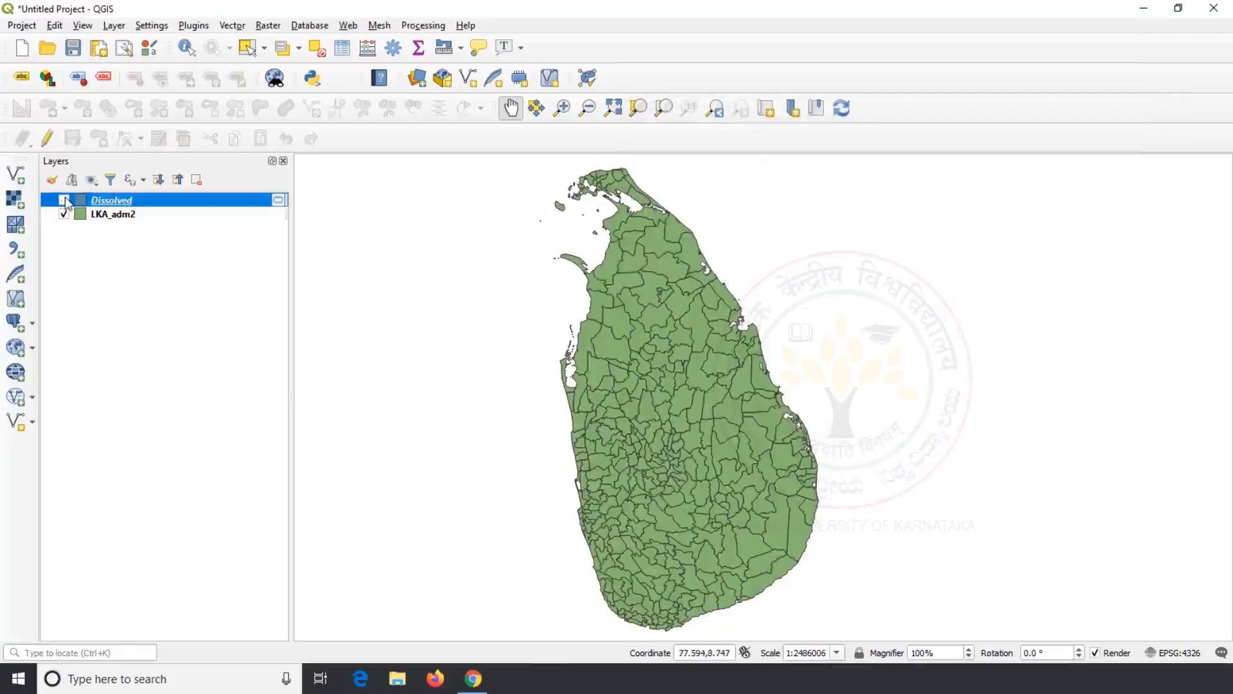
pyautogui.click(65, 200)
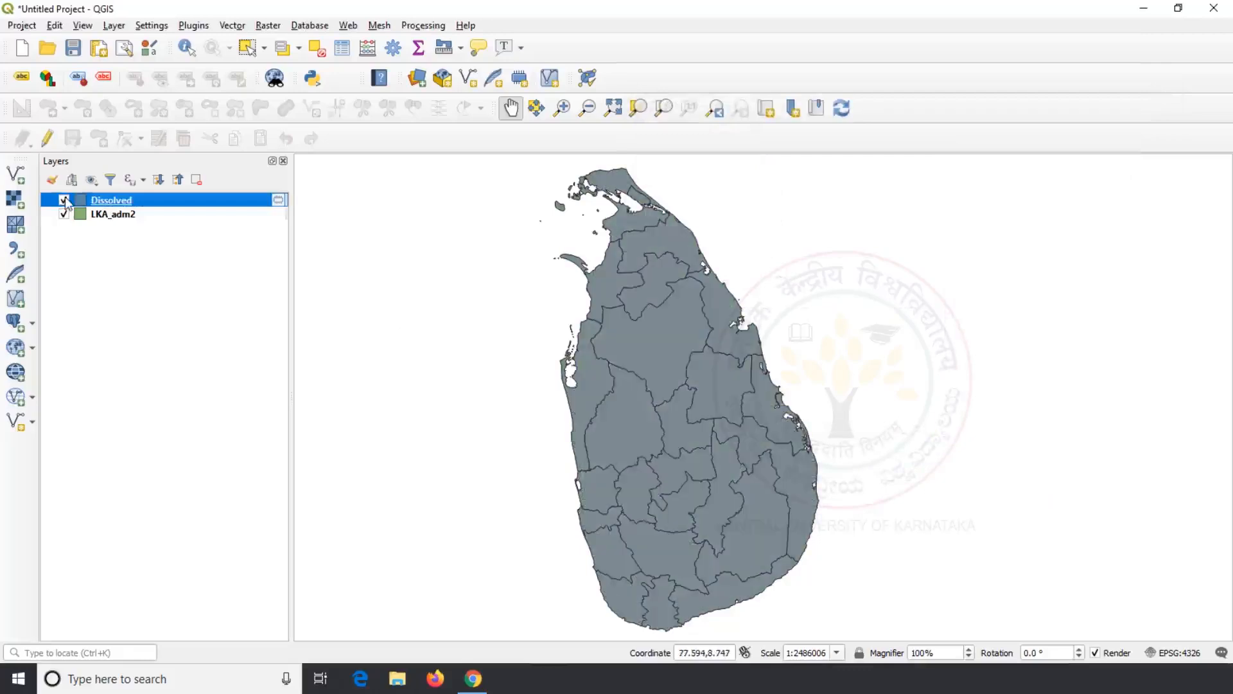
pyautogui.click(64, 200)
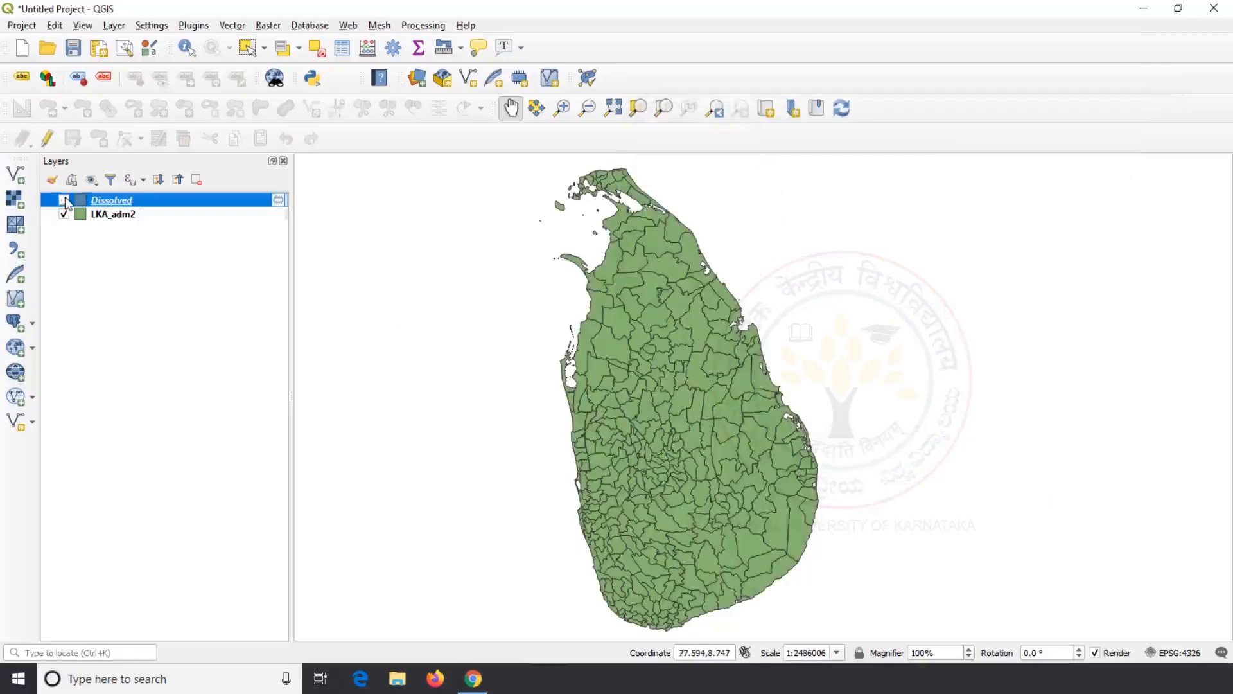
pyautogui.click(64, 200)
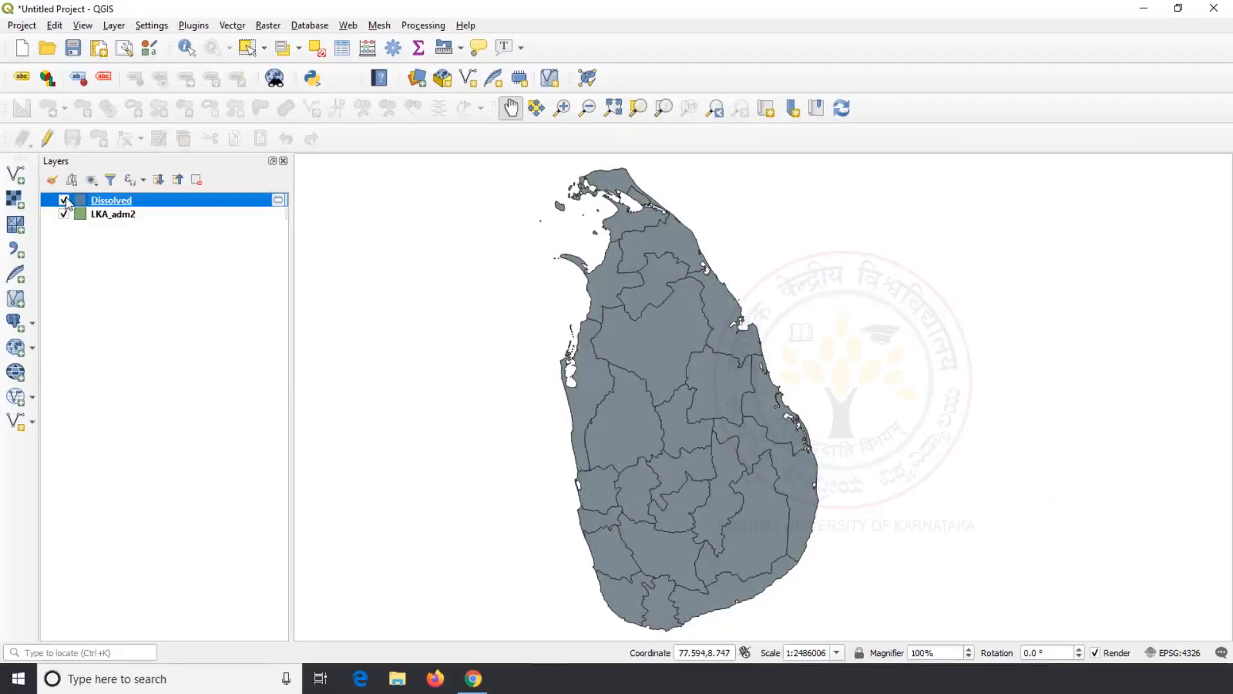
pyautogui.click(64, 201)
# Step: Review the LKA_adm2 attribute table, noting Sri Lanka in NAME_0
pyautogui.rightClick(113, 214)
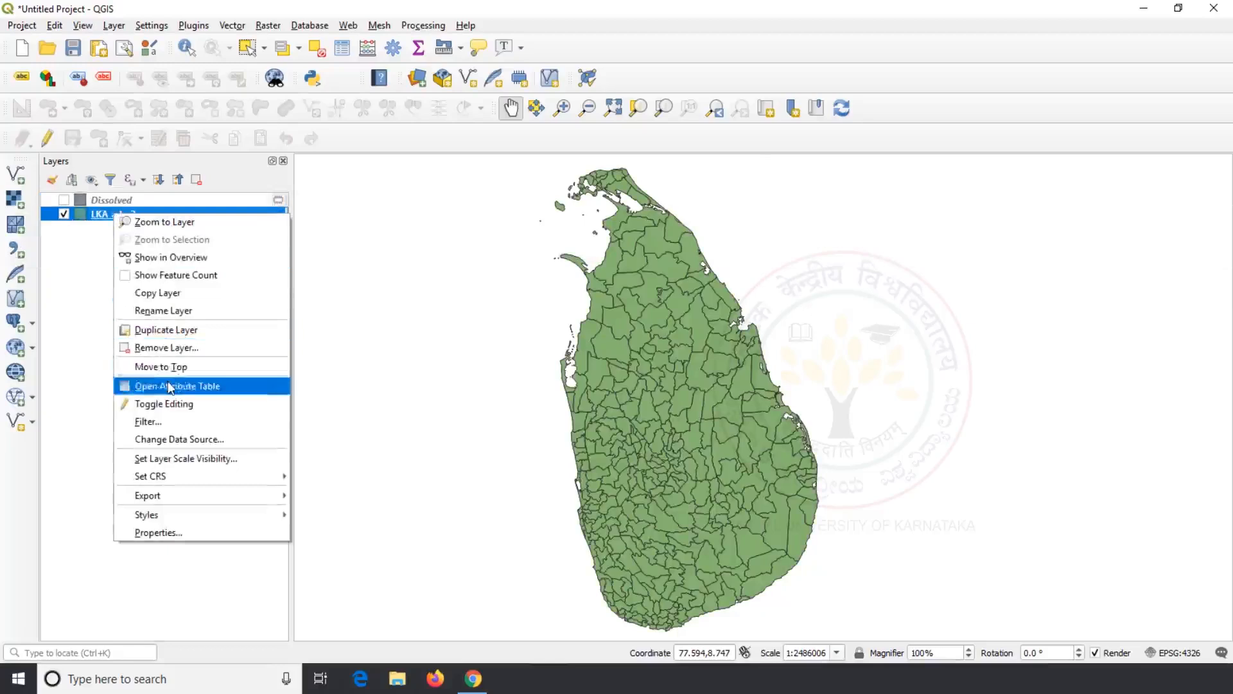
pyautogui.click(171, 386)
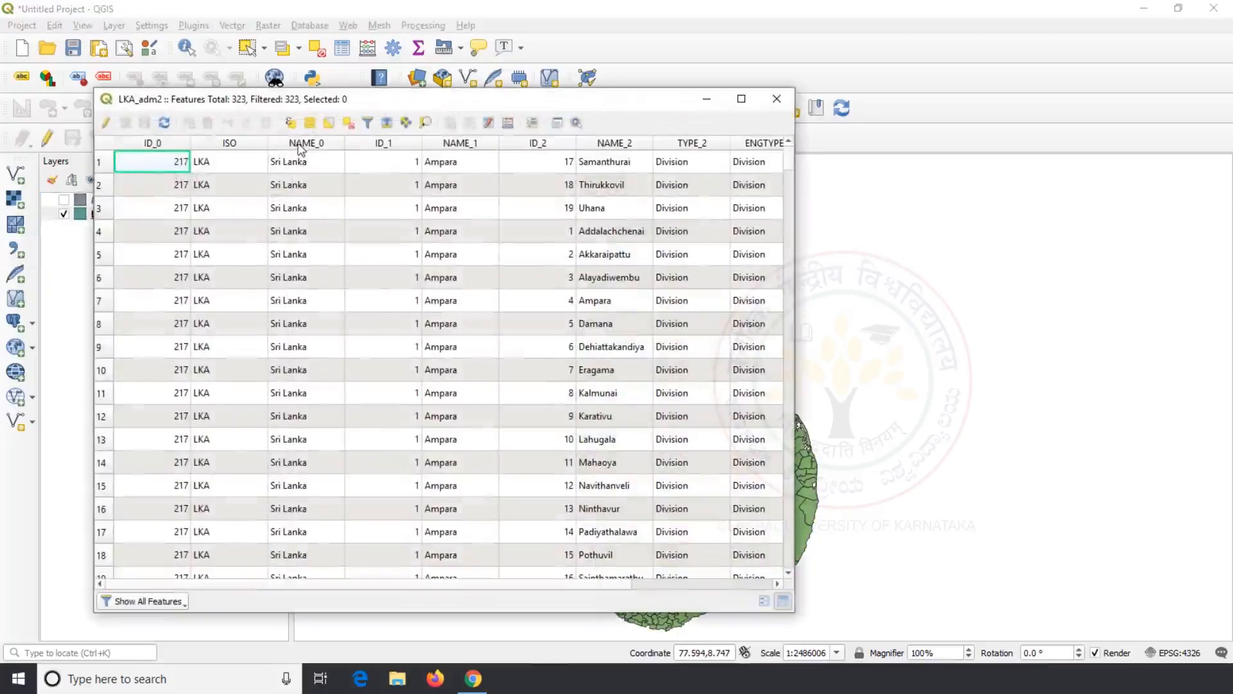
pyautogui.click(299, 171)
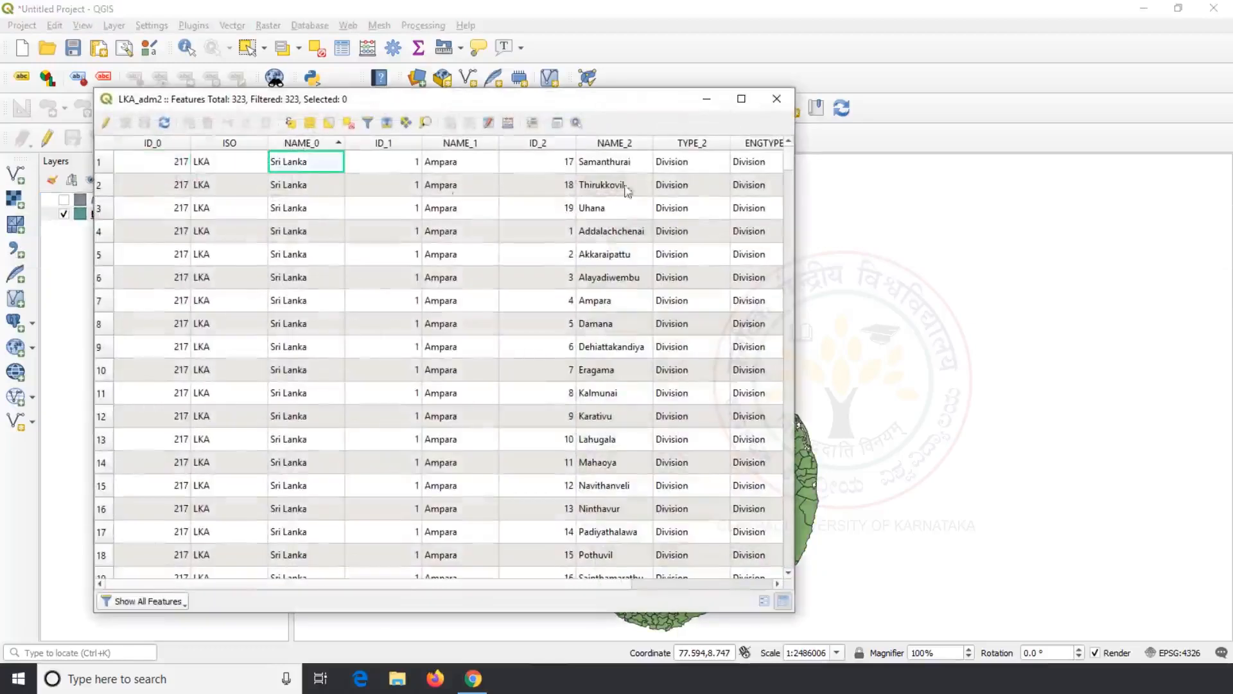
pyautogui.click(777, 99)
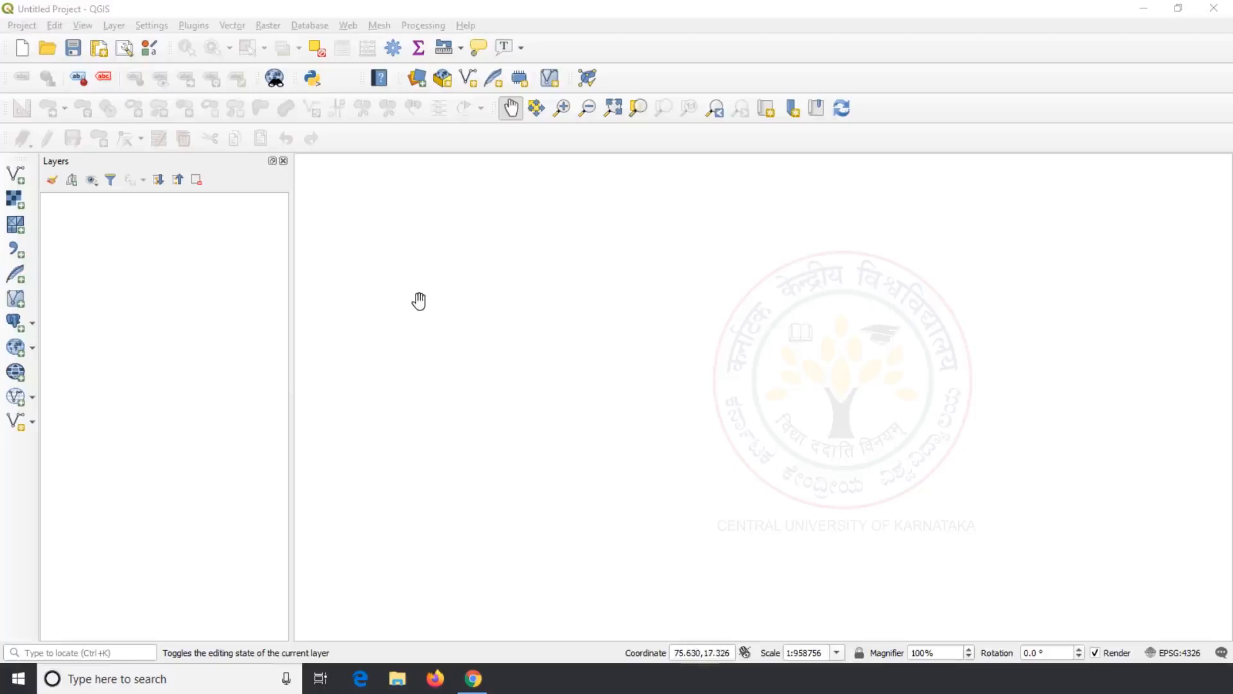
# Step: Add Kalaburagi_LULC.shp and Kalaburagi_Soil.shp together as vector layers
pyautogui.click(15, 174)
pyautogui.click(920, 271)
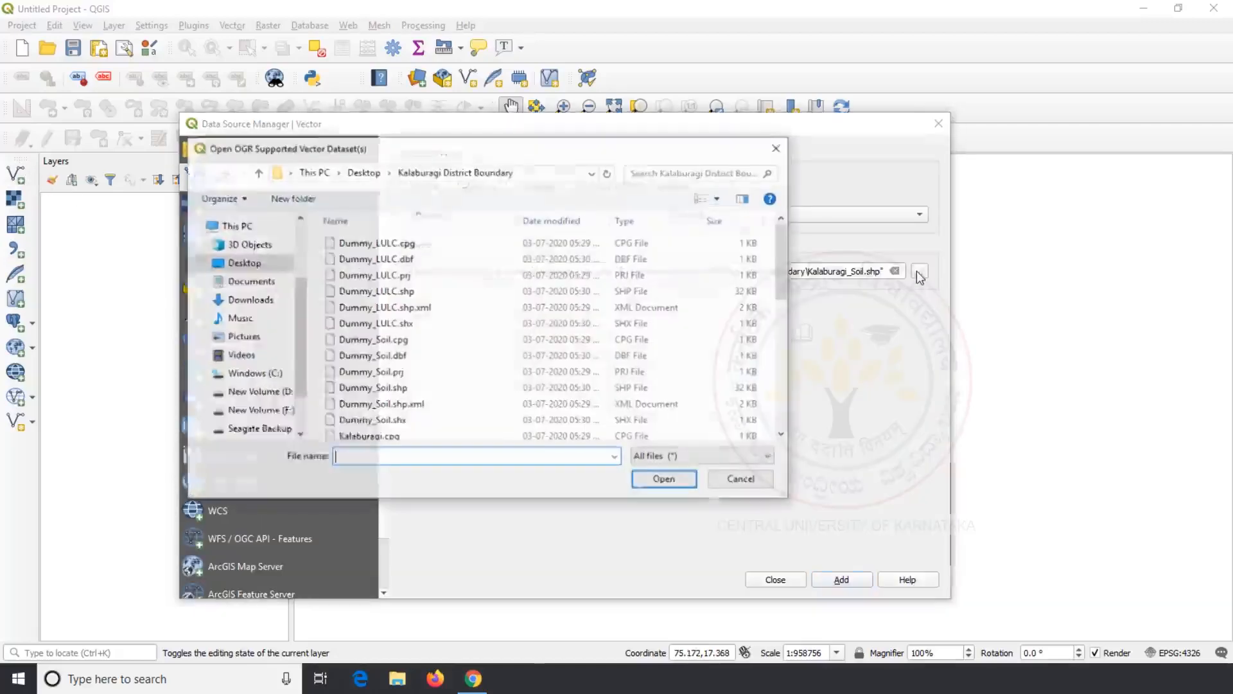
pyautogui.scroll(-5, 457, 327)
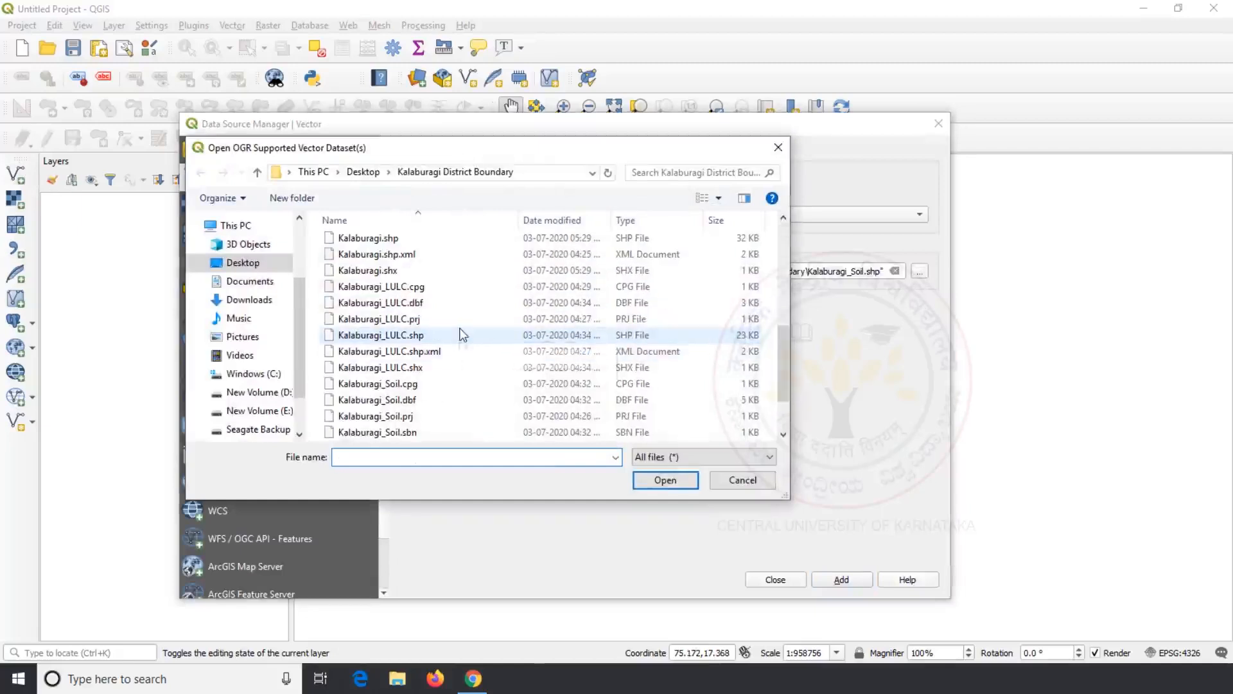
pyautogui.click(461, 334)
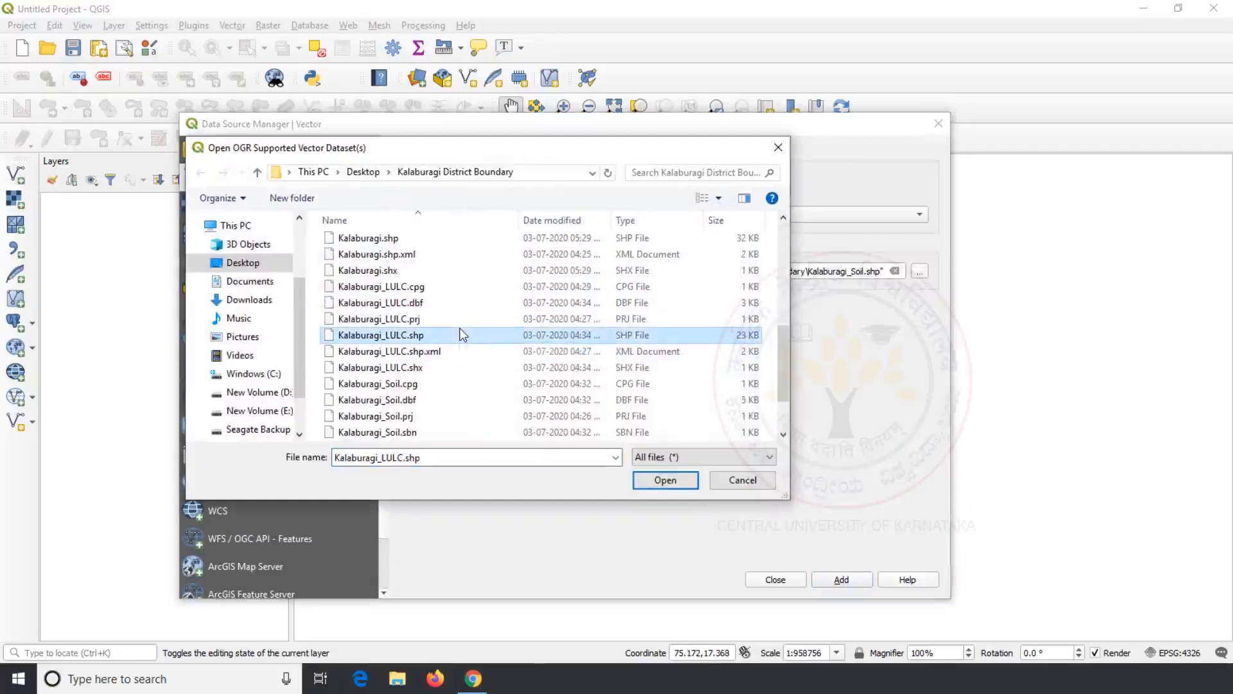
pyautogui.scroll(-2, 432, 403)
pyautogui.keyDown('ctrl'); pyautogui.click(434, 399); pyautogui.keyUp('ctrl')
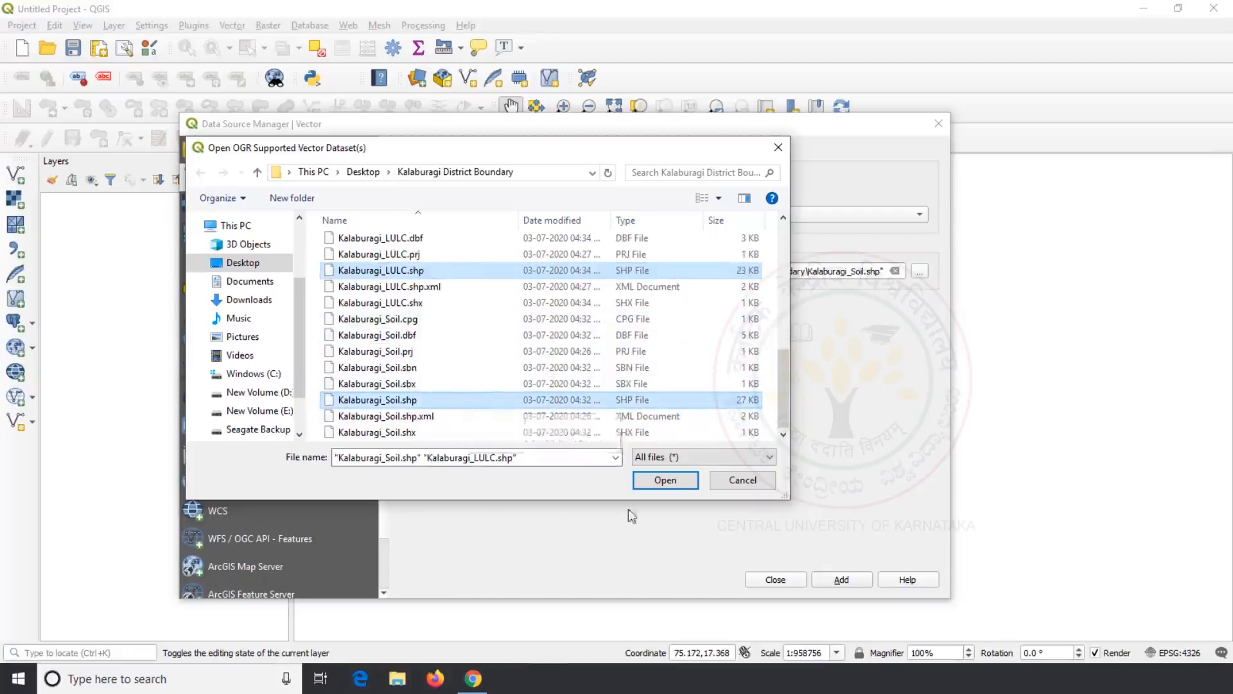
pyautogui.click(662, 480)
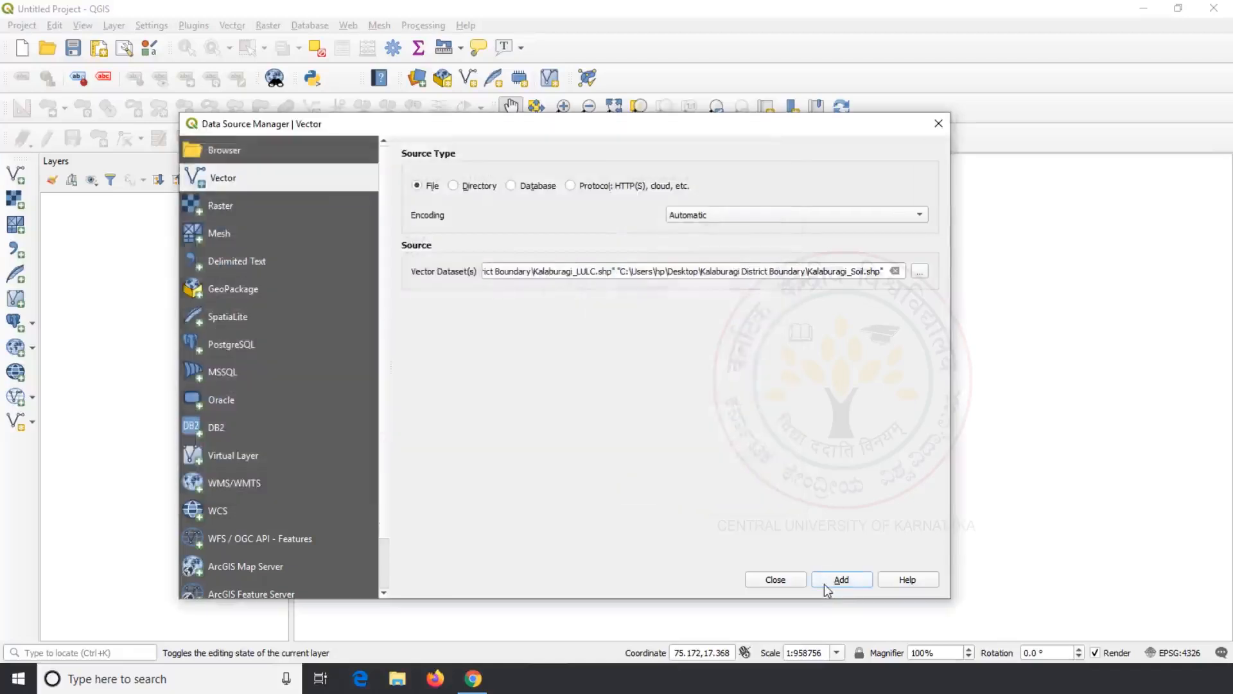
pyautogui.click(841, 579)
pyautogui.click(775, 580)
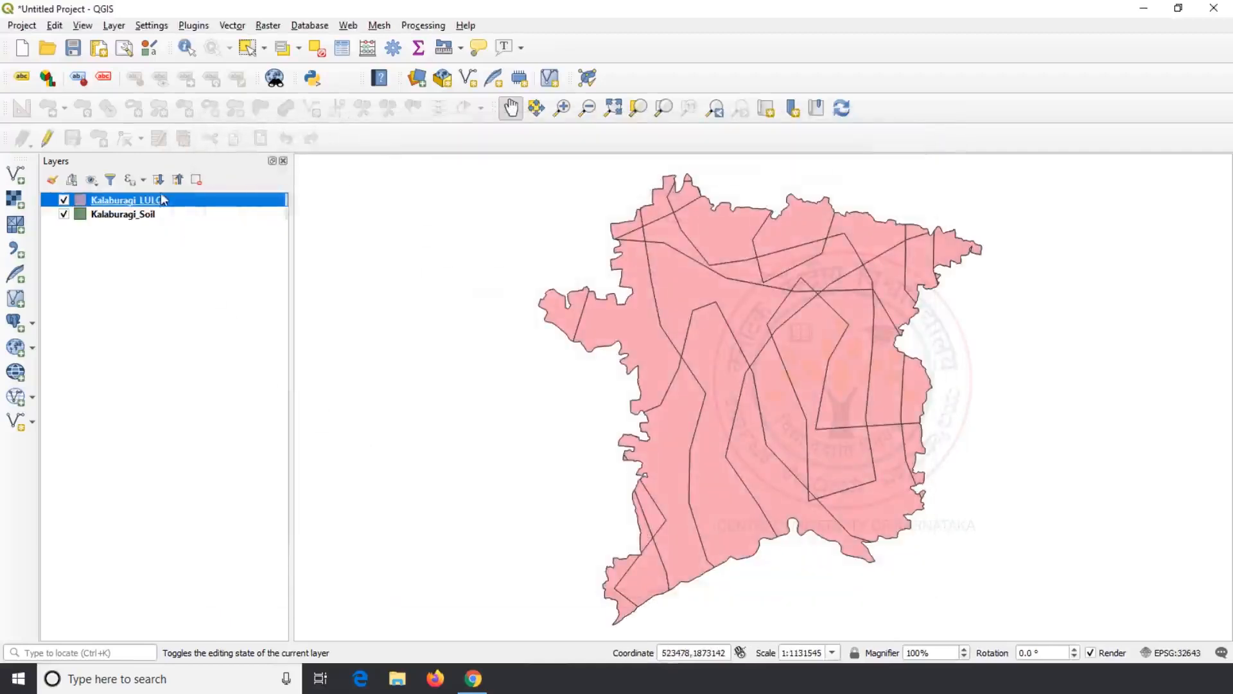
# Step: Open the Kalaburagi_LULC attribute table and scroll through its land-use records
pyautogui.click(197, 258)
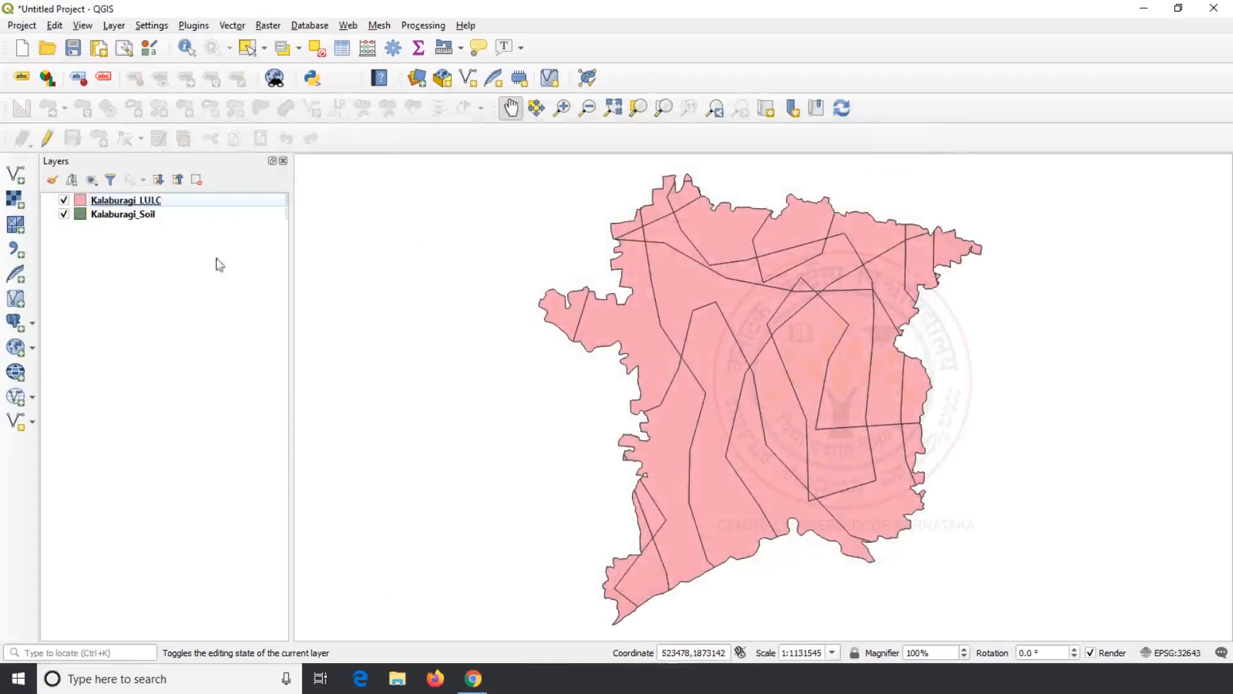
pyautogui.moveTo(662, 352); pyautogui.dragTo(630, 347)
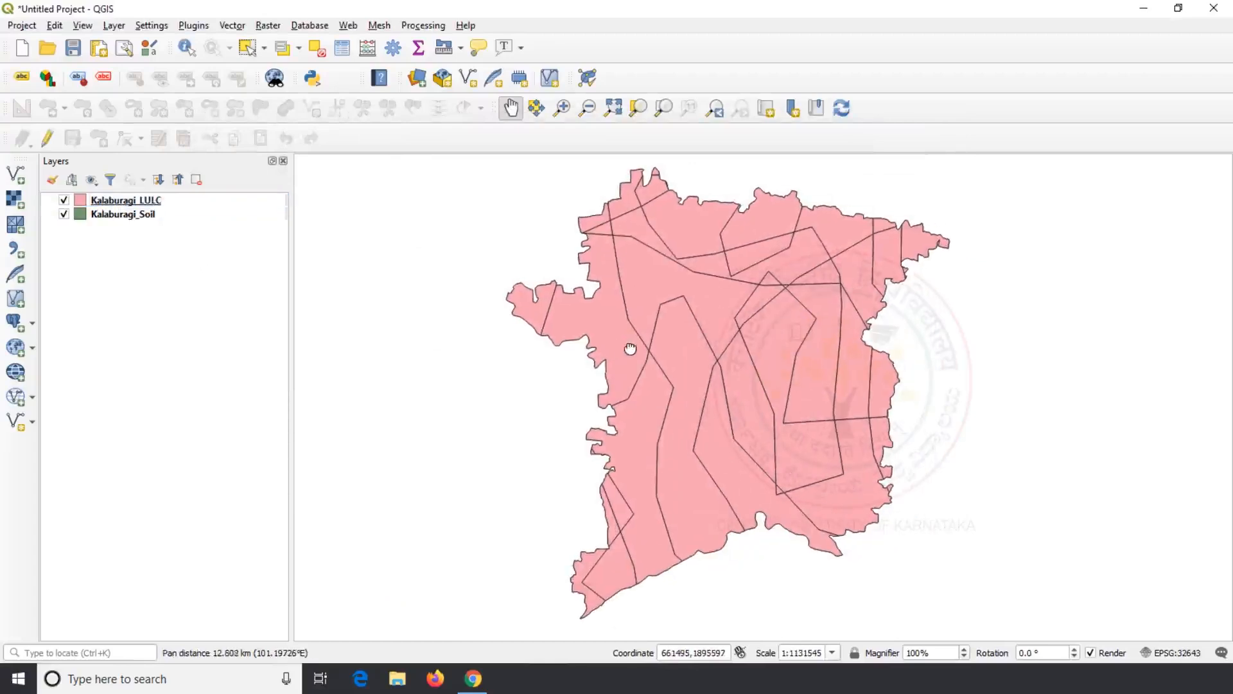
pyautogui.rightClick(157, 202)
pyautogui.click(239, 353)
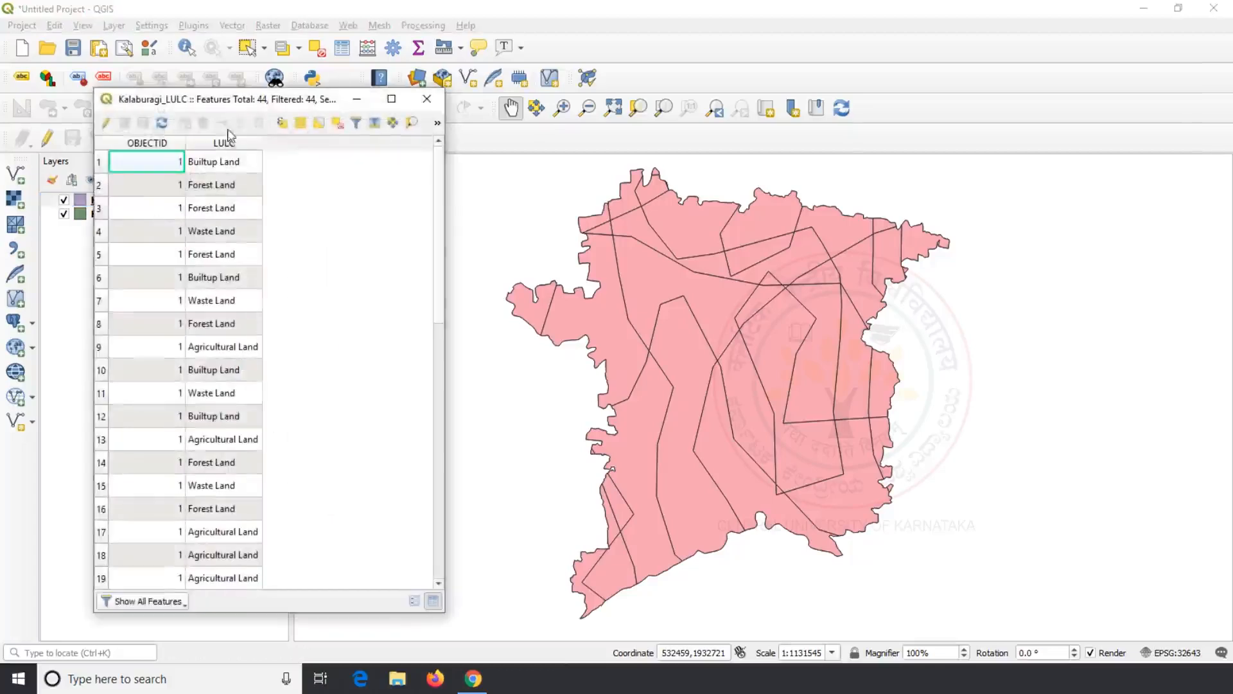
pyautogui.moveTo(222, 113); pyautogui.dragTo(622, 153)
pyautogui.moveTo(621, 154); pyautogui.dragTo(626, 86)
pyautogui.scroll(-2, 628, 154)
pyautogui.scroll(-6, 628, 153)
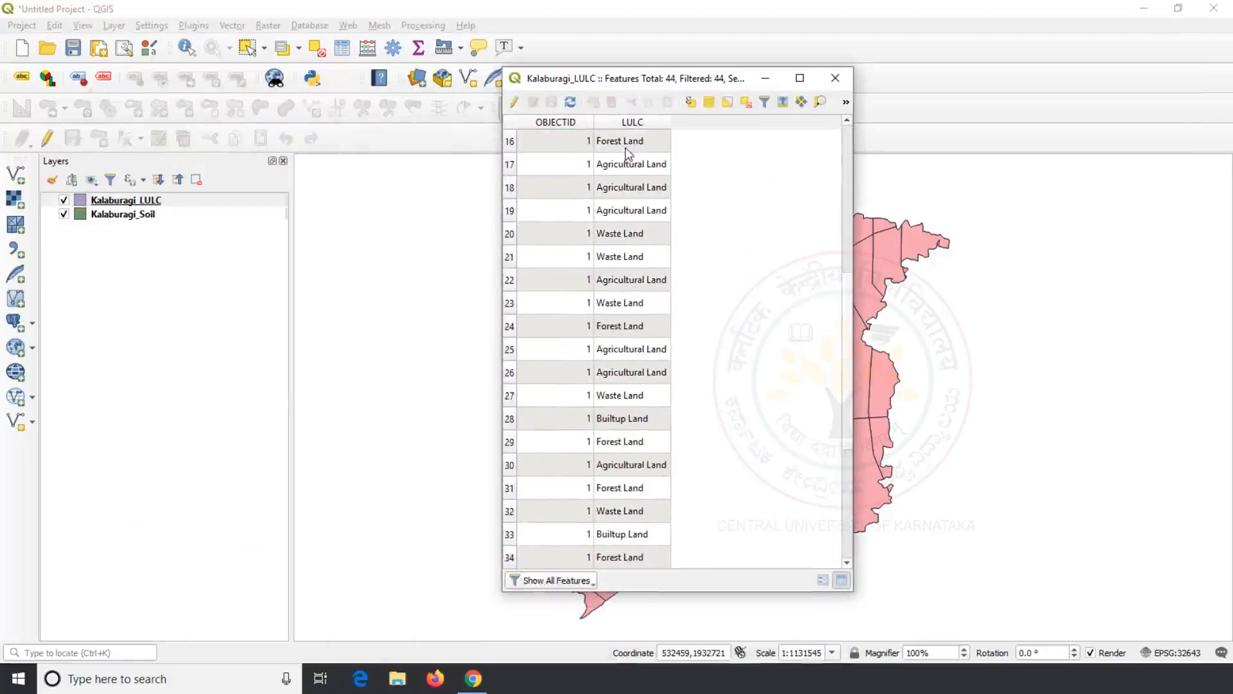
pyautogui.scroll(7, 628, 155)
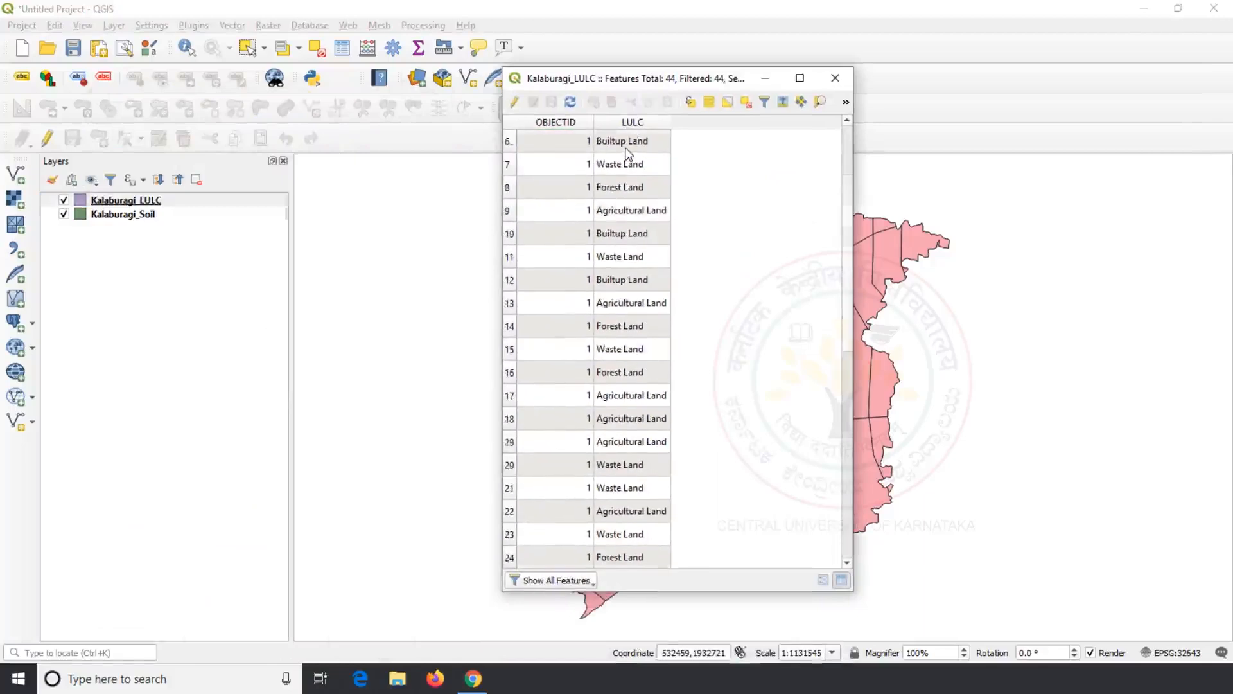
# Step: Check the Black Soil and Loamy values in the Kalaburagi_Soil attribute table, then close it
pyautogui.click(835, 78)
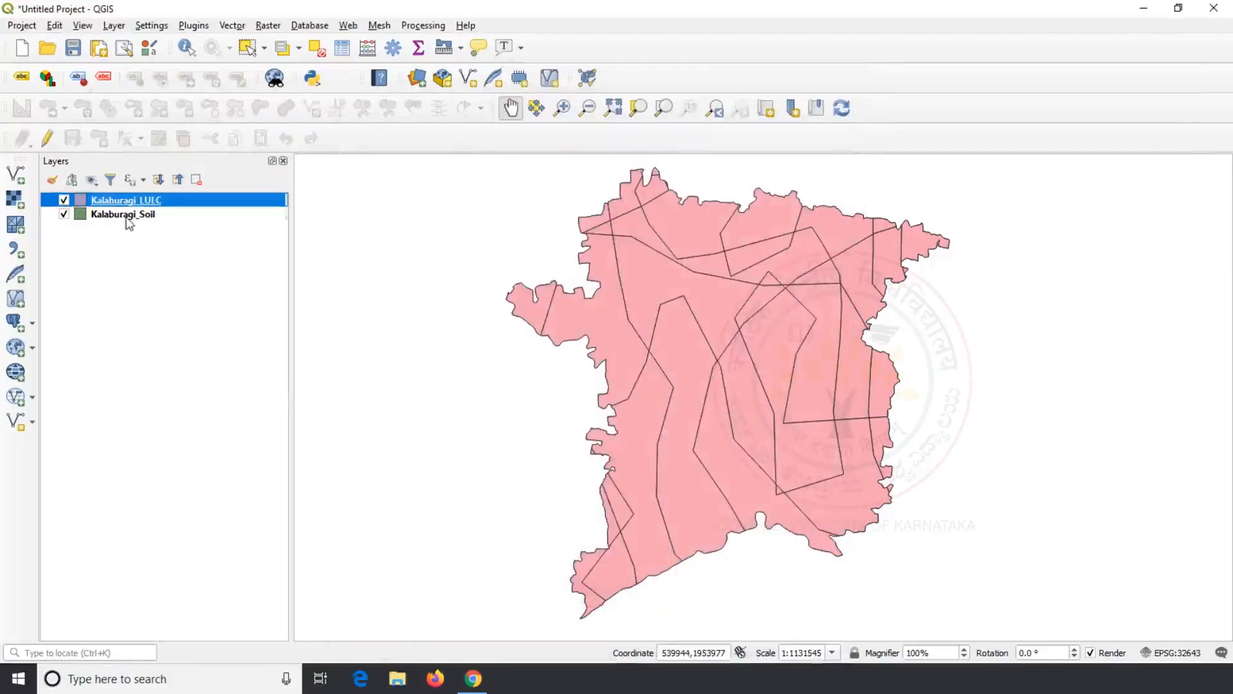
pyautogui.rightClick(126, 215)
pyautogui.click(197, 388)
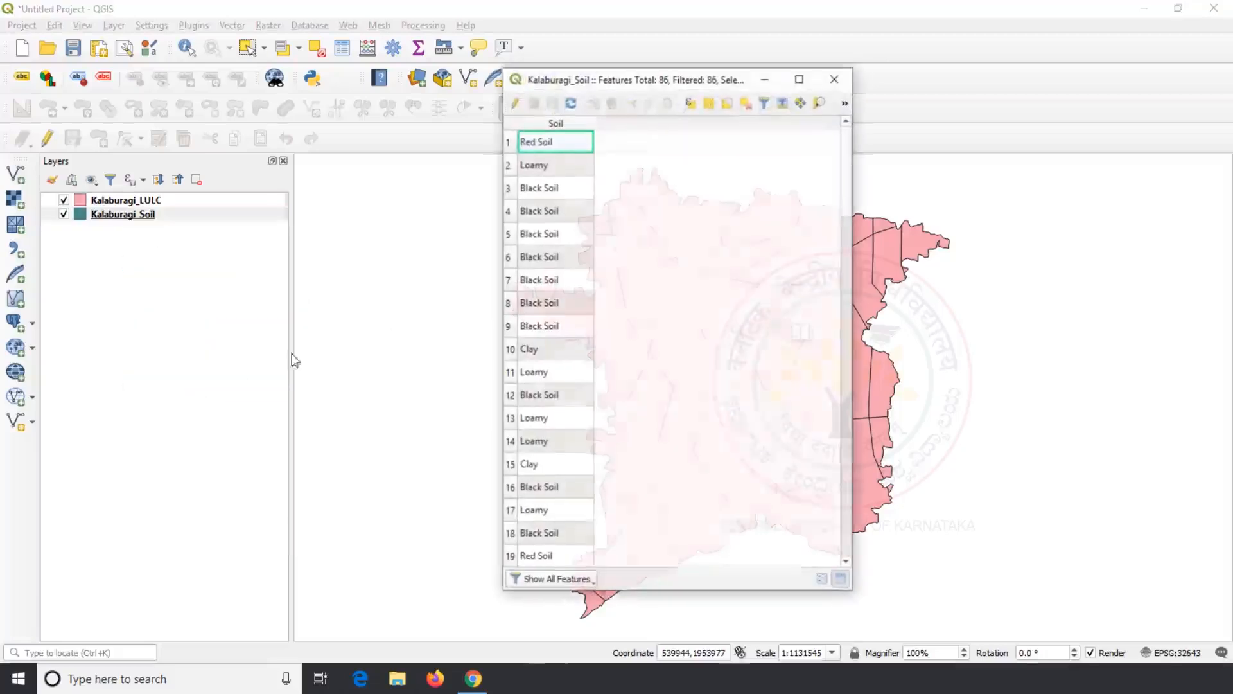
pyautogui.click(551, 187)
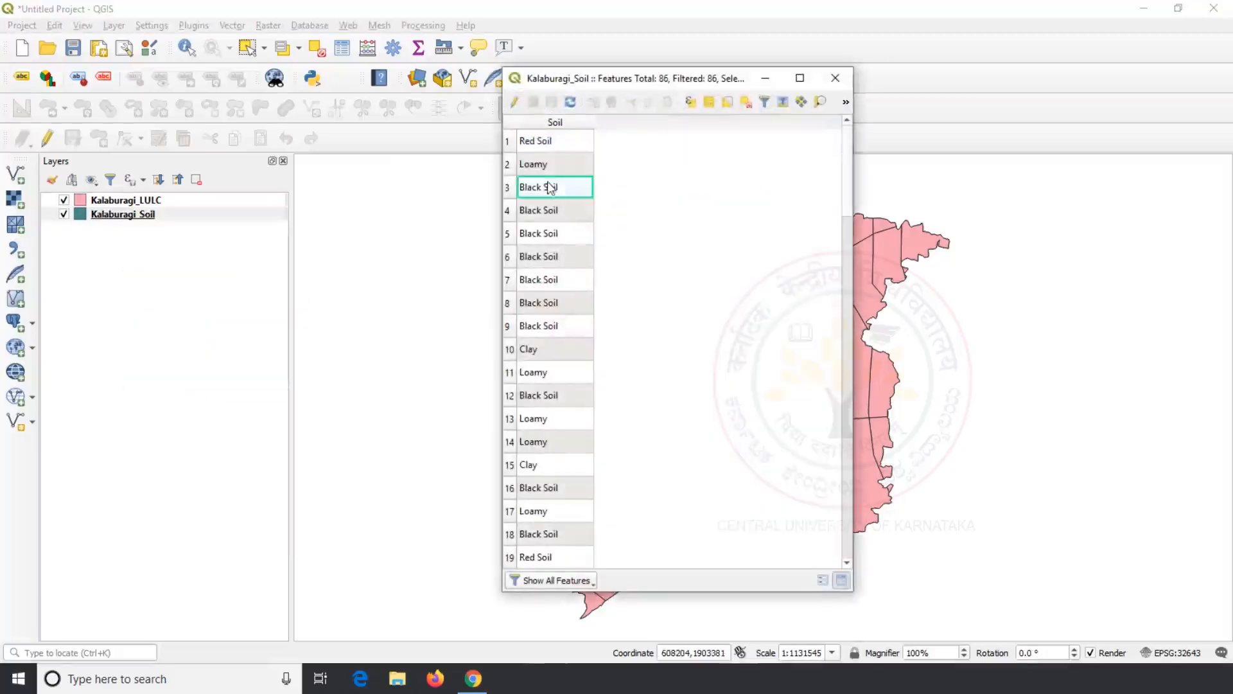
pyautogui.click(554, 169)
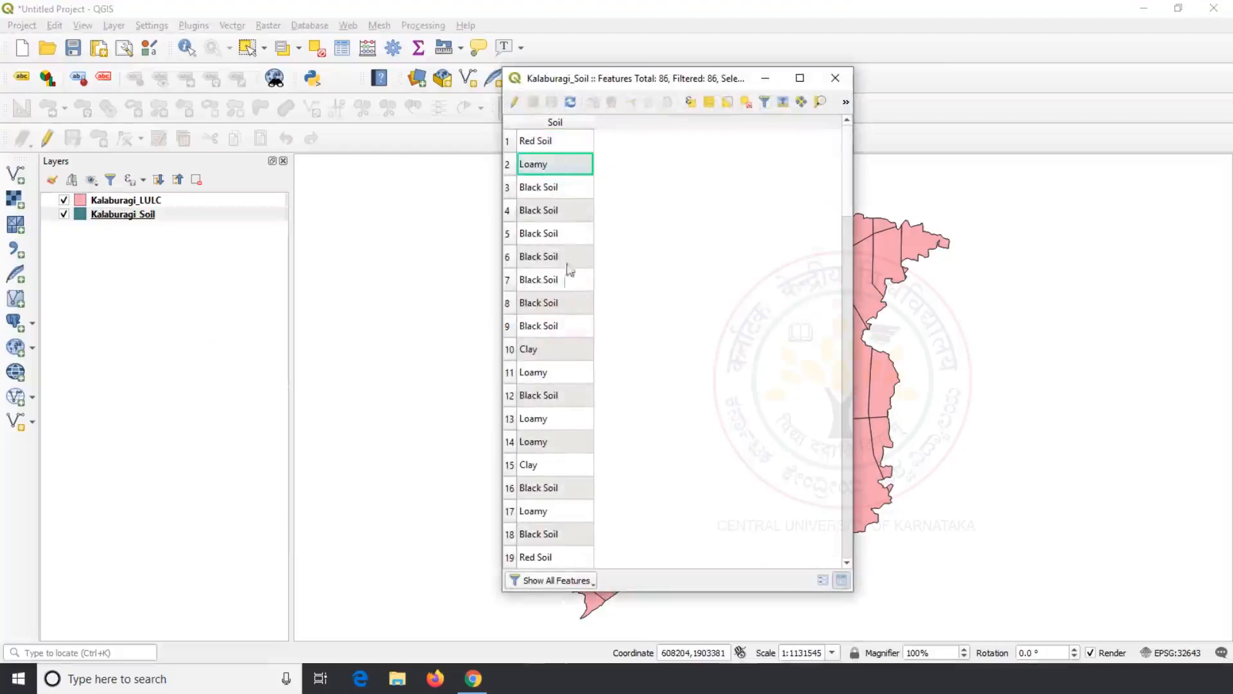
pyautogui.click(568, 371)
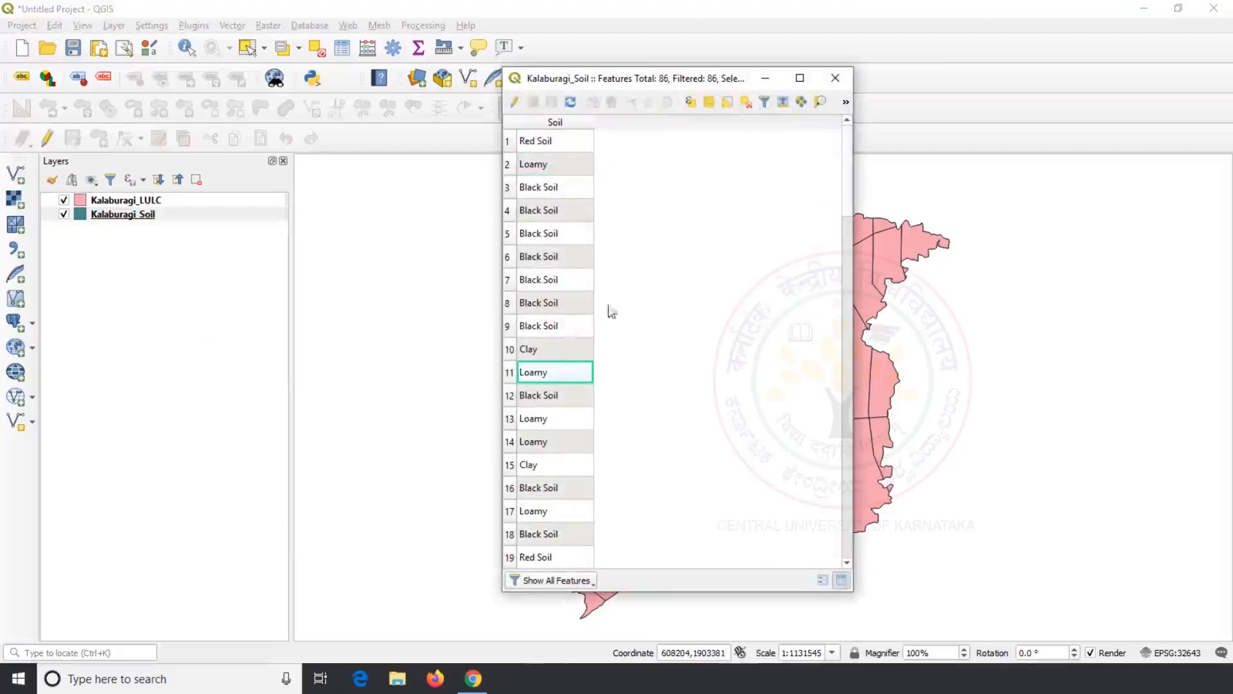
pyautogui.click(835, 77)
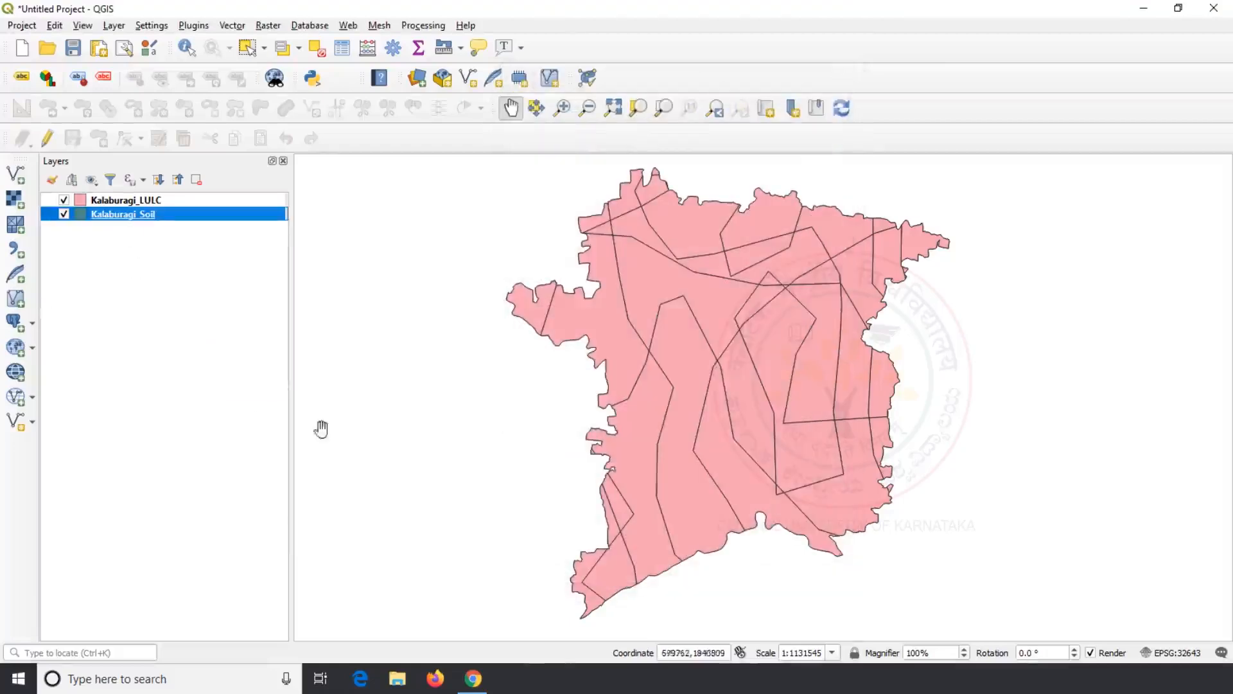
# Step: Give Kalaburagi_LULC a Categorized symbology on the LULC field with all classes generated
pyautogui.click(119, 200)
pyautogui.rightClick(117, 201)
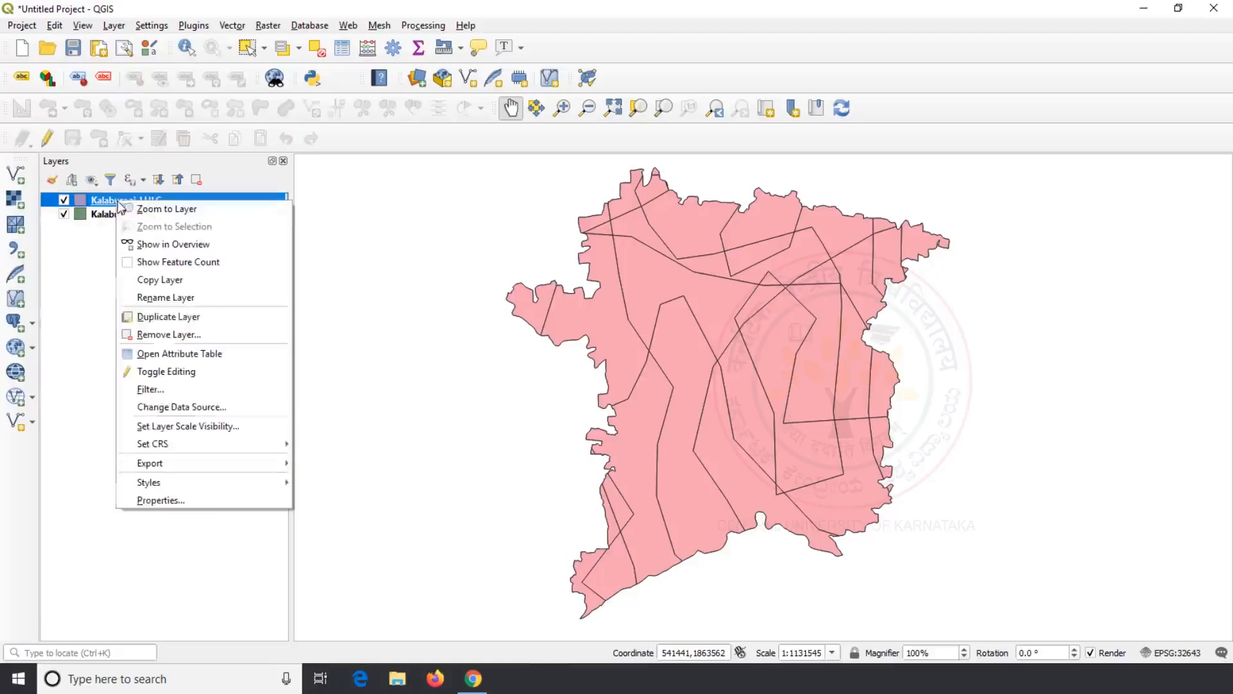
pyautogui.click(186, 500)
pyautogui.click(442, 107)
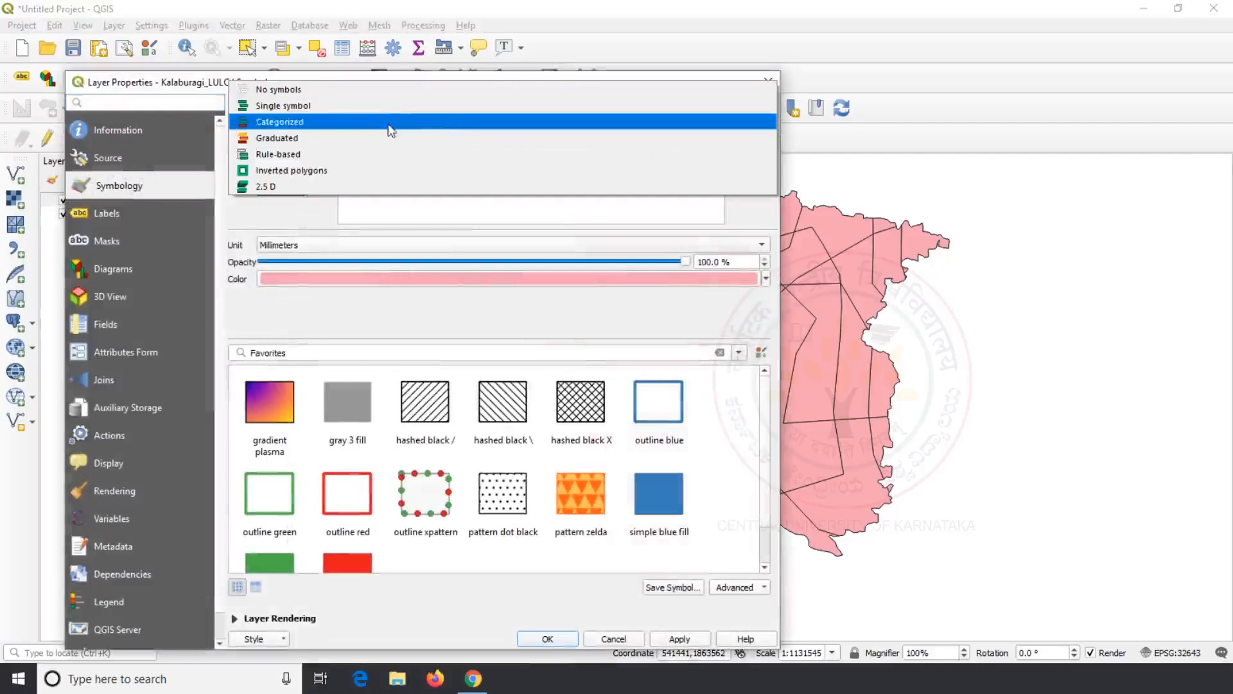
pyautogui.click(388, 124)
pyautogui.click(745, 131)
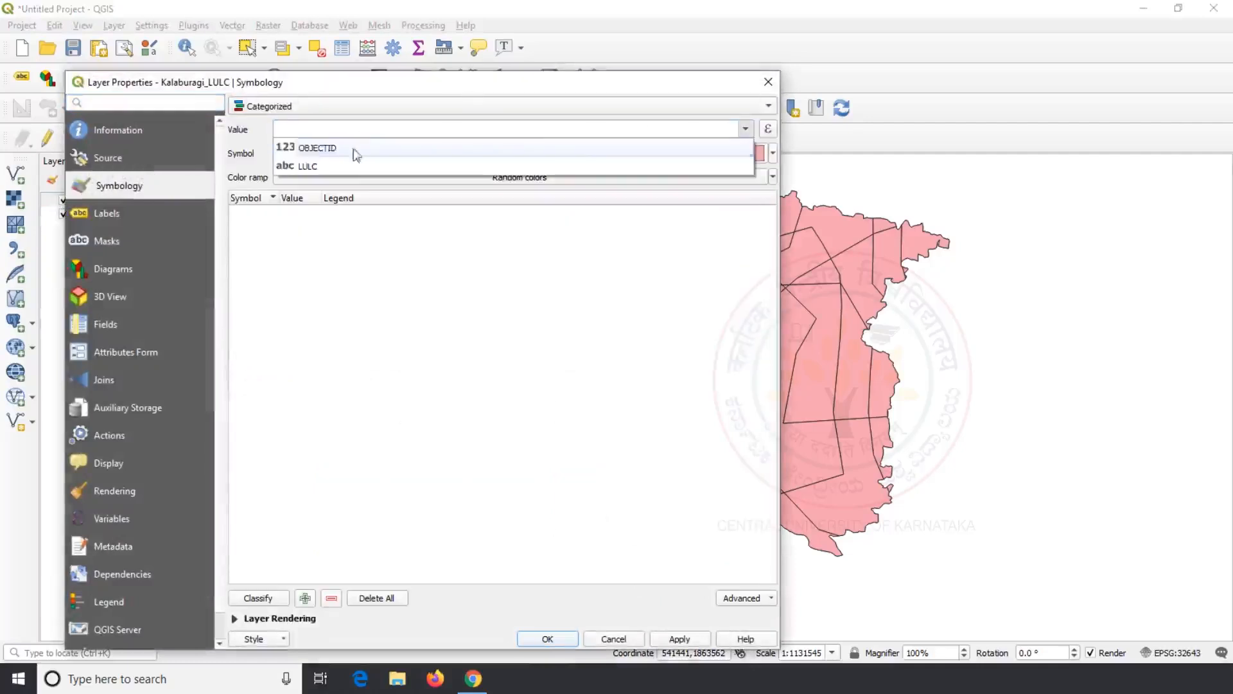
pyautogui.click(354, 162)
pyautogui.click(257, 598)
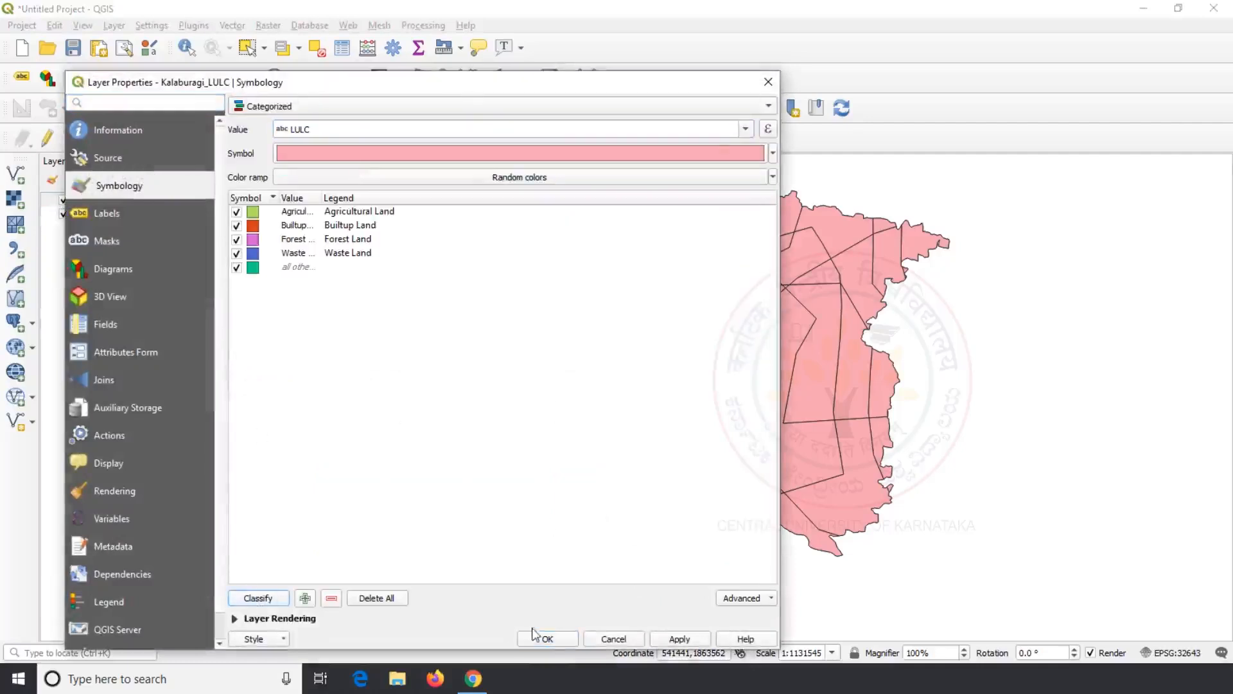
pyautogui.click(548, 639)
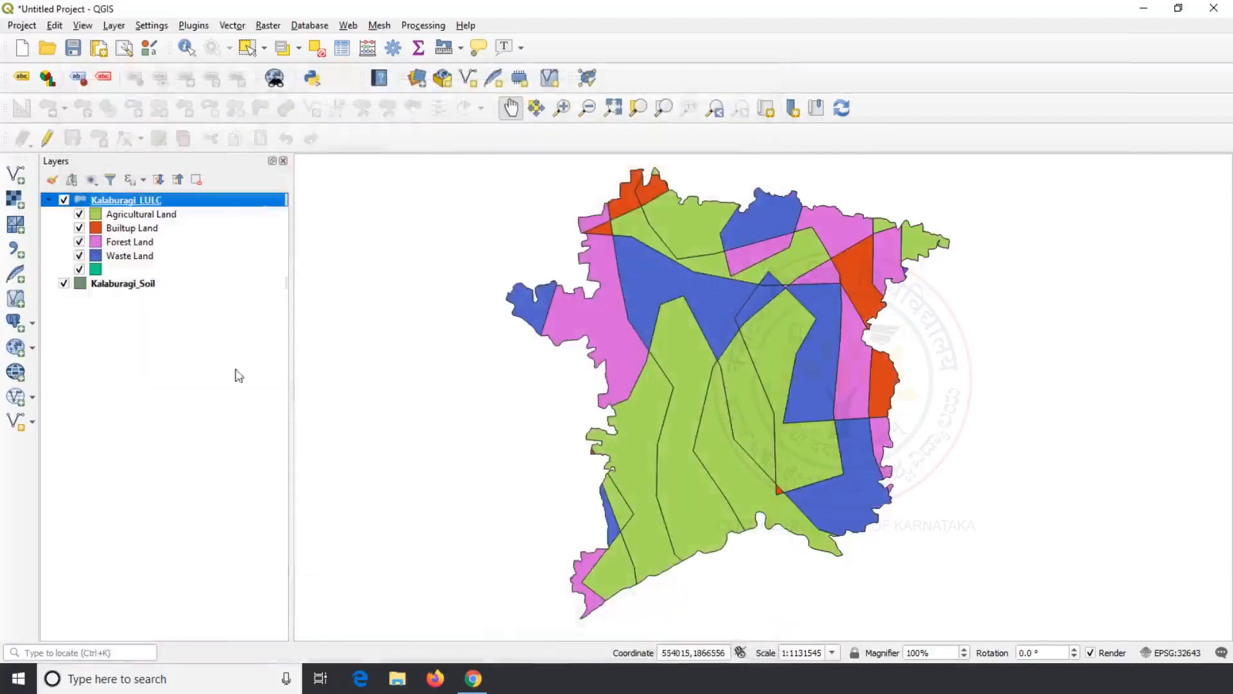
# Step: Give Kalaburagi_Soil a Categorized symbology on the Soil field with all classes generated
pyautogui.rightClick(122, 283)
pyautogui.click(174, 600)
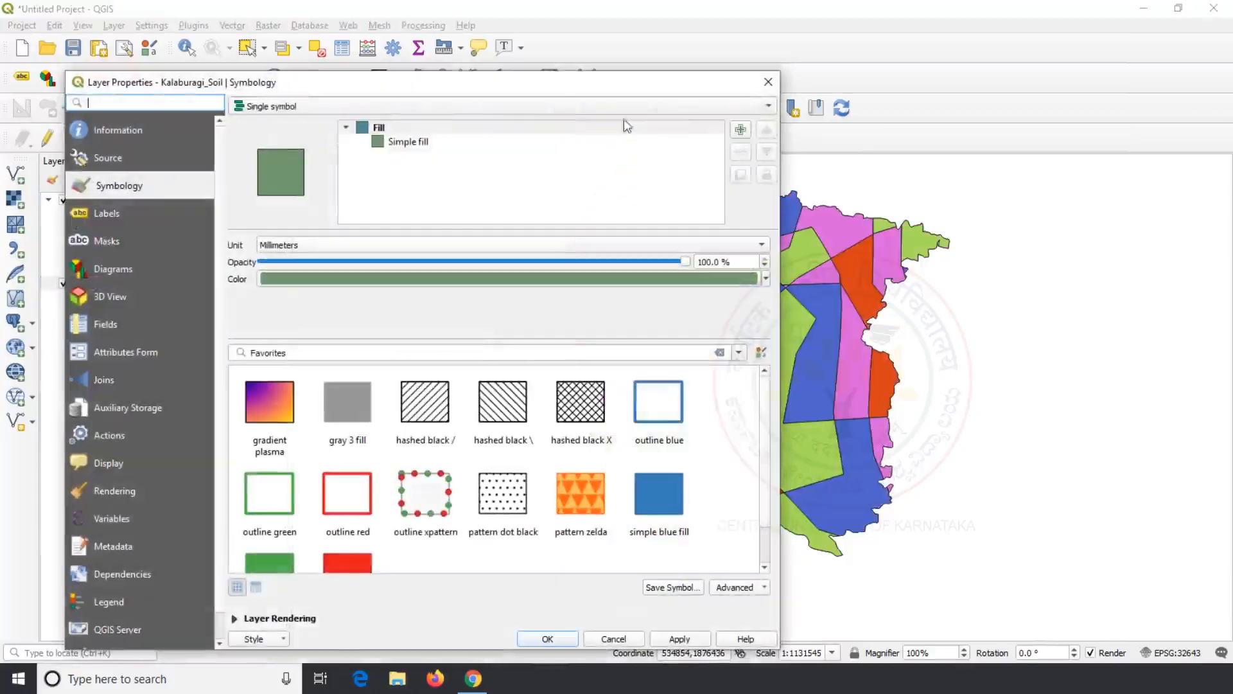
pyautogui.click(719, 106)
pyautogui.click(365, 122)
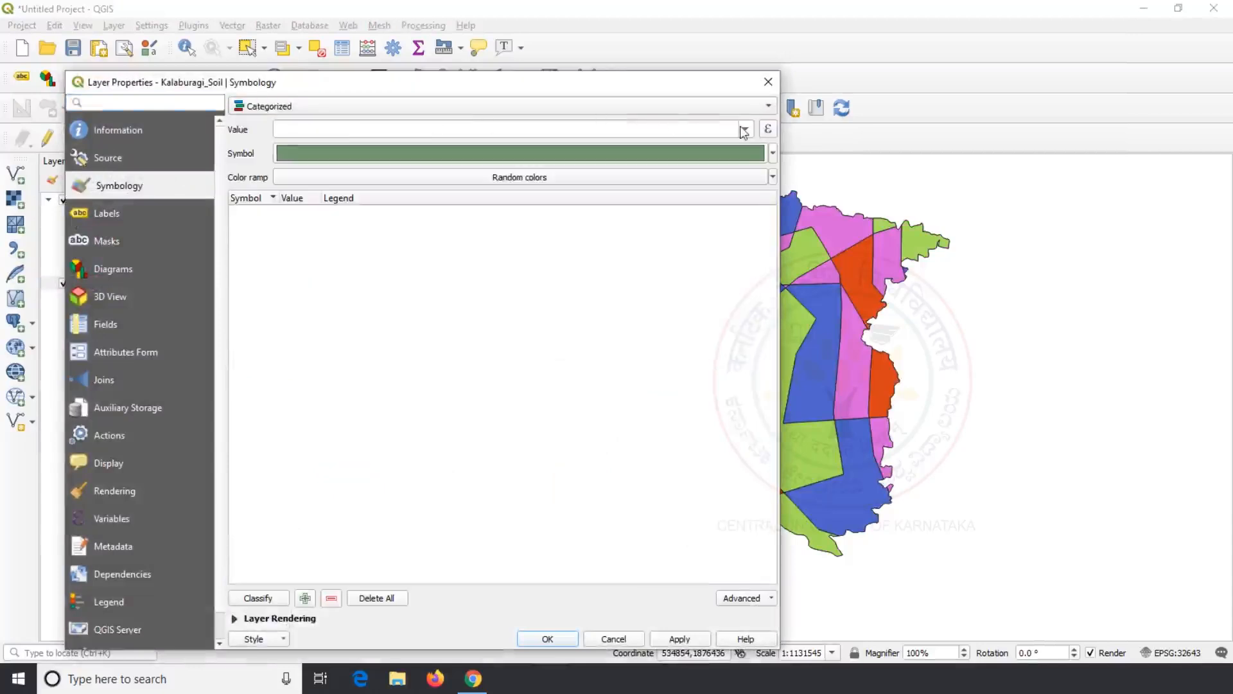
pyautogui.click(746, 129)
pyautogui.click(374, 140)
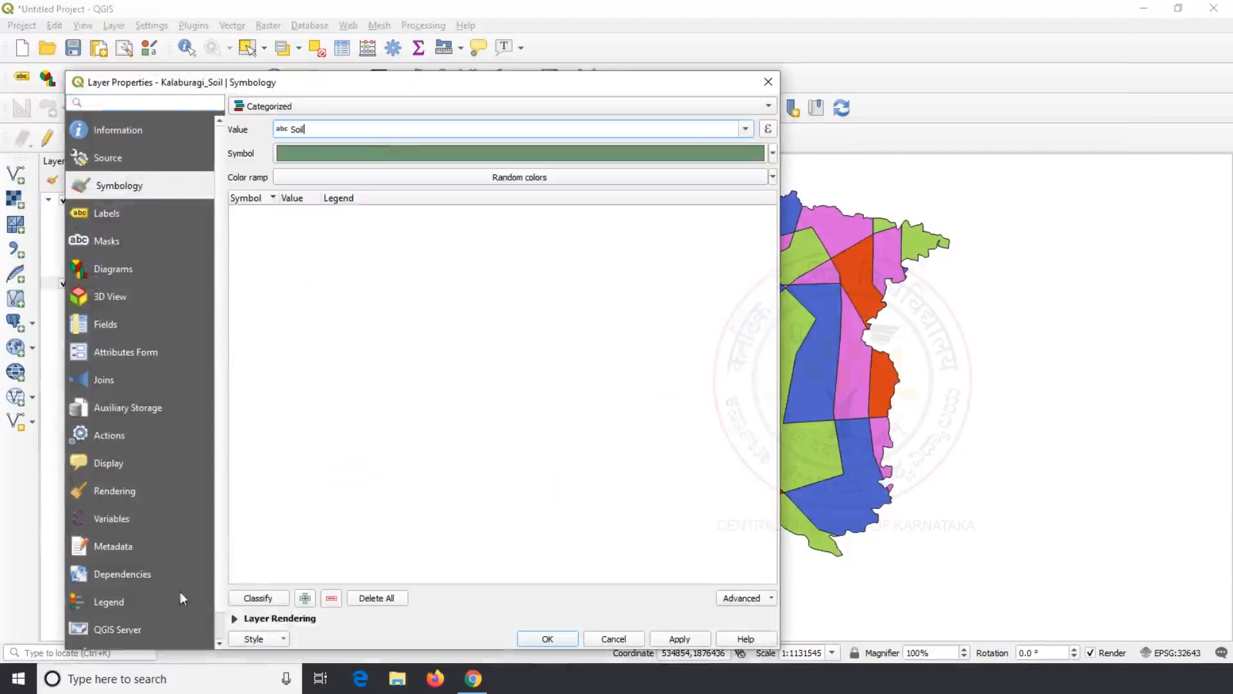
pyautogui.click(265, 598)
pyautogui.click(546, 639)
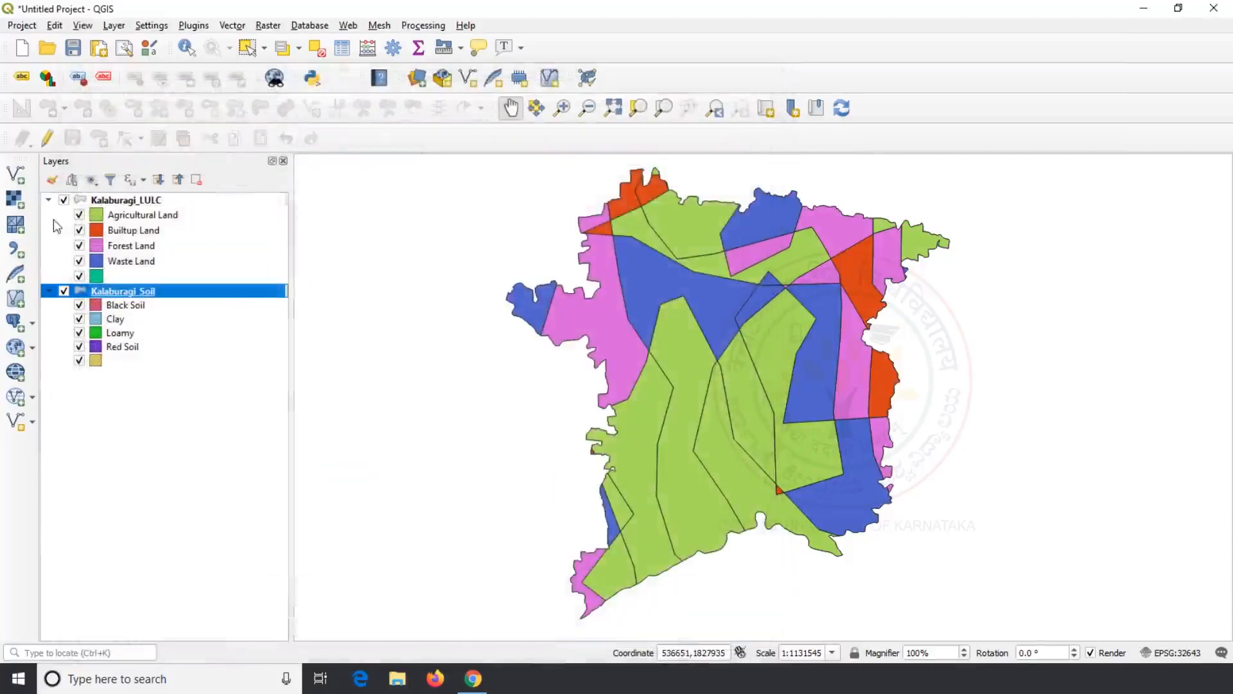
# Step: Toggle the Kalaburagi_LULC layer off and back on to compare with the soil colours
pyautogui.click(63, 200)
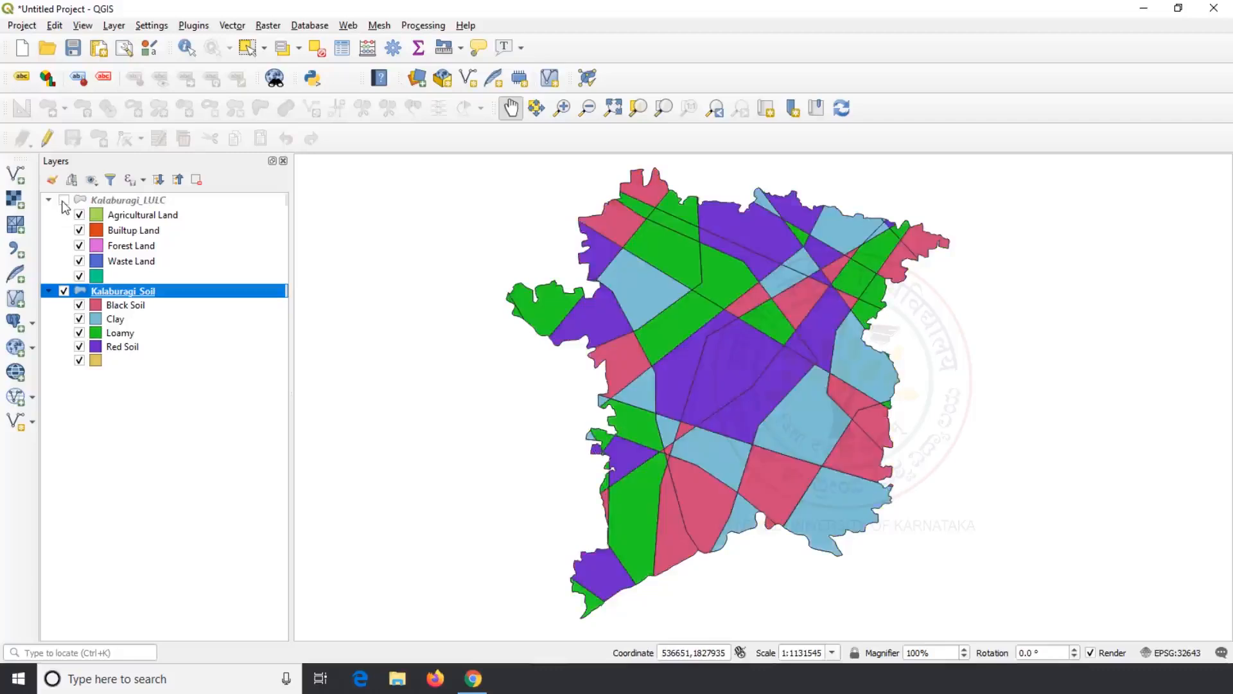
pyautogui.click(63, 201)
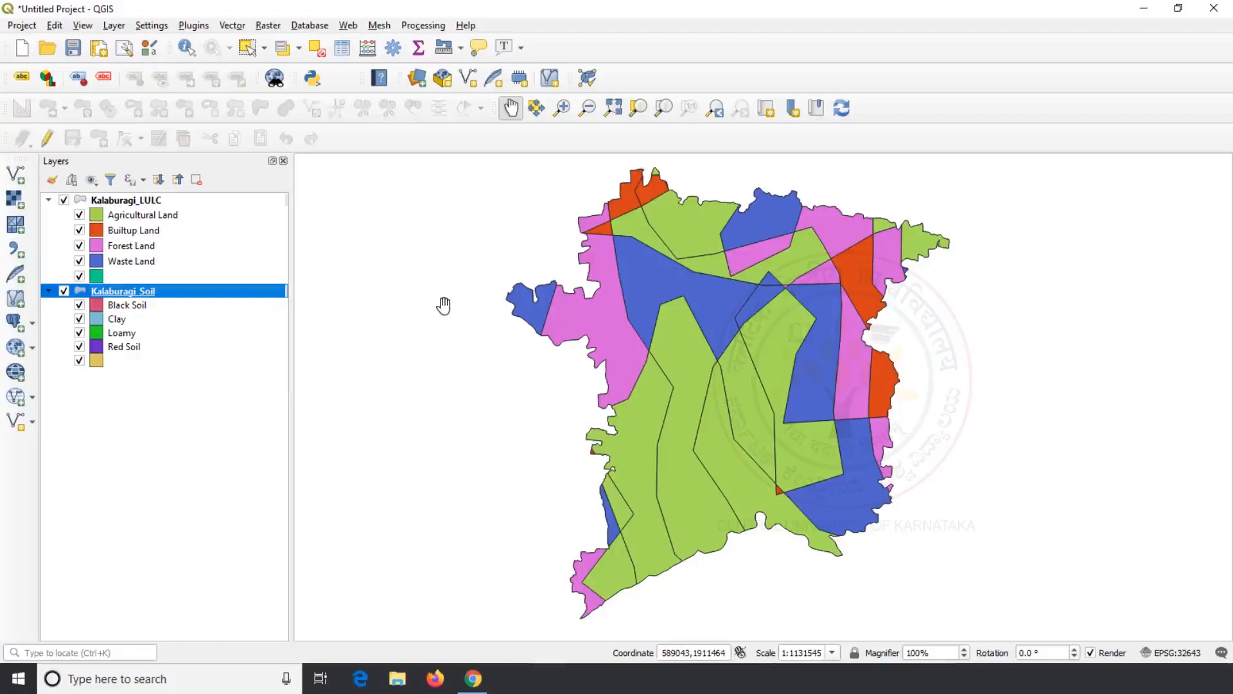
pyautogui.click(231, 26)
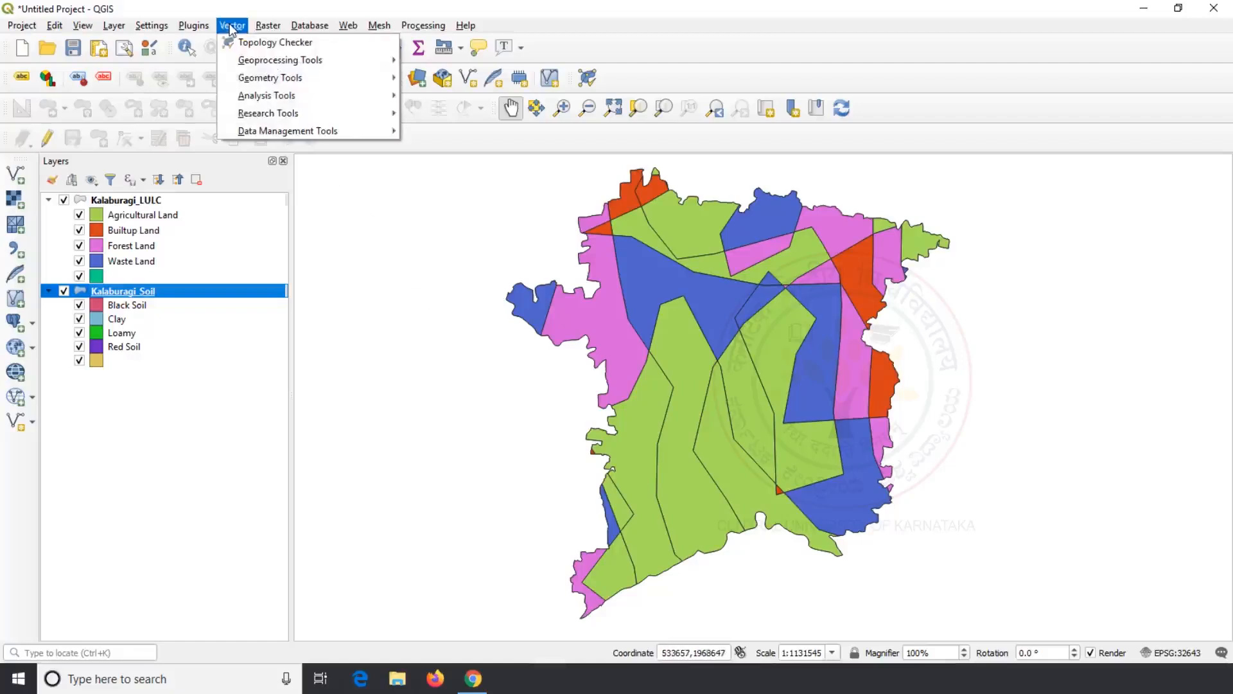
# Step: Run Intersection with Kalaburagi_LULC as input and Kalaburagi_Soil as overlay layer
pyautogui.moveTo(277, 60)
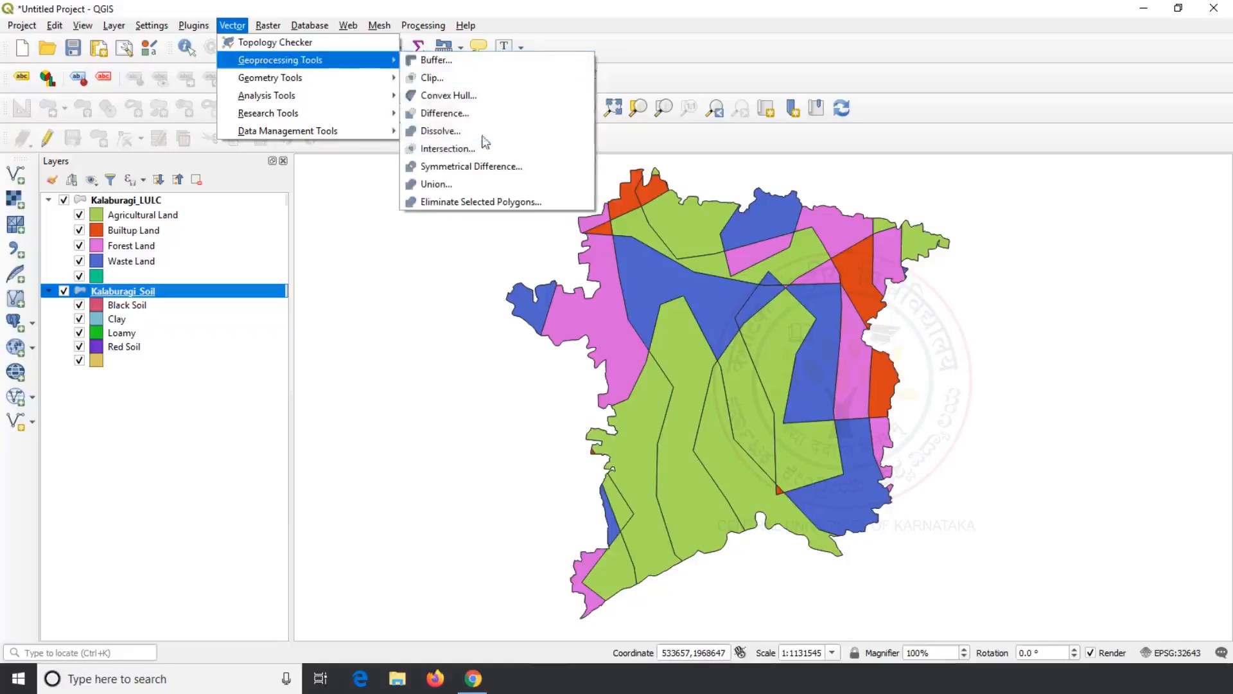
pyautogui.click(483, 145)
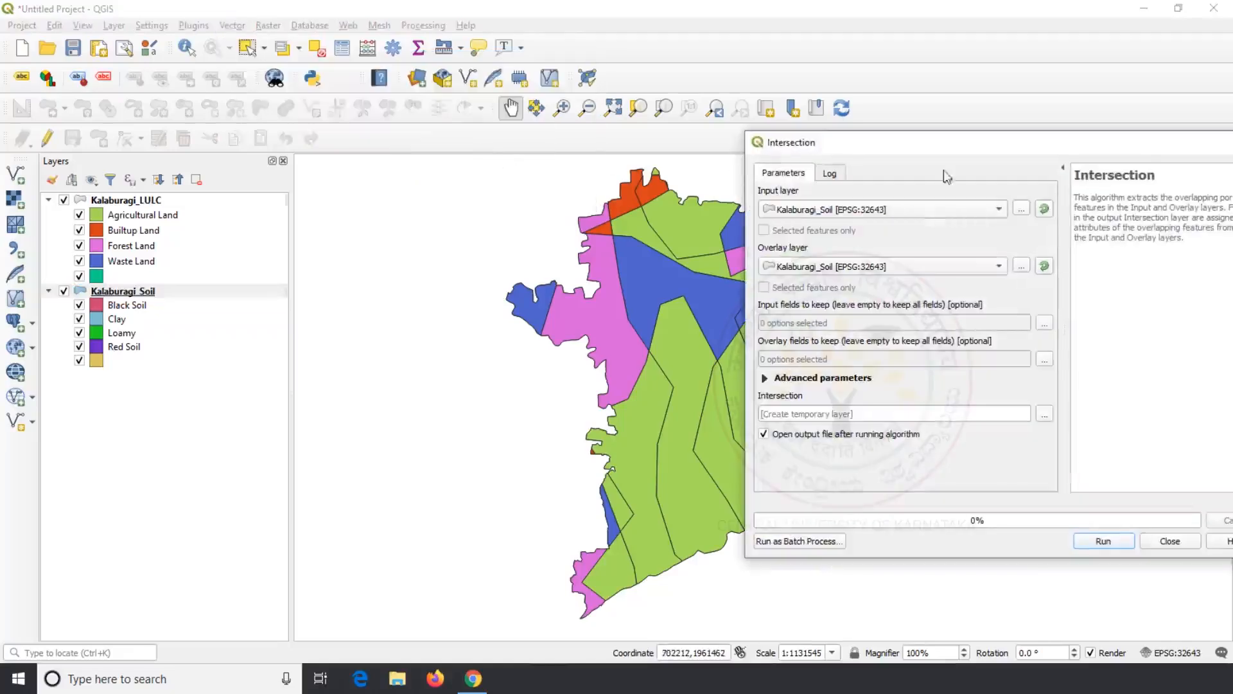
pyautogui.moveTo(950, 146); pyautogui.dragTo(774, 159)
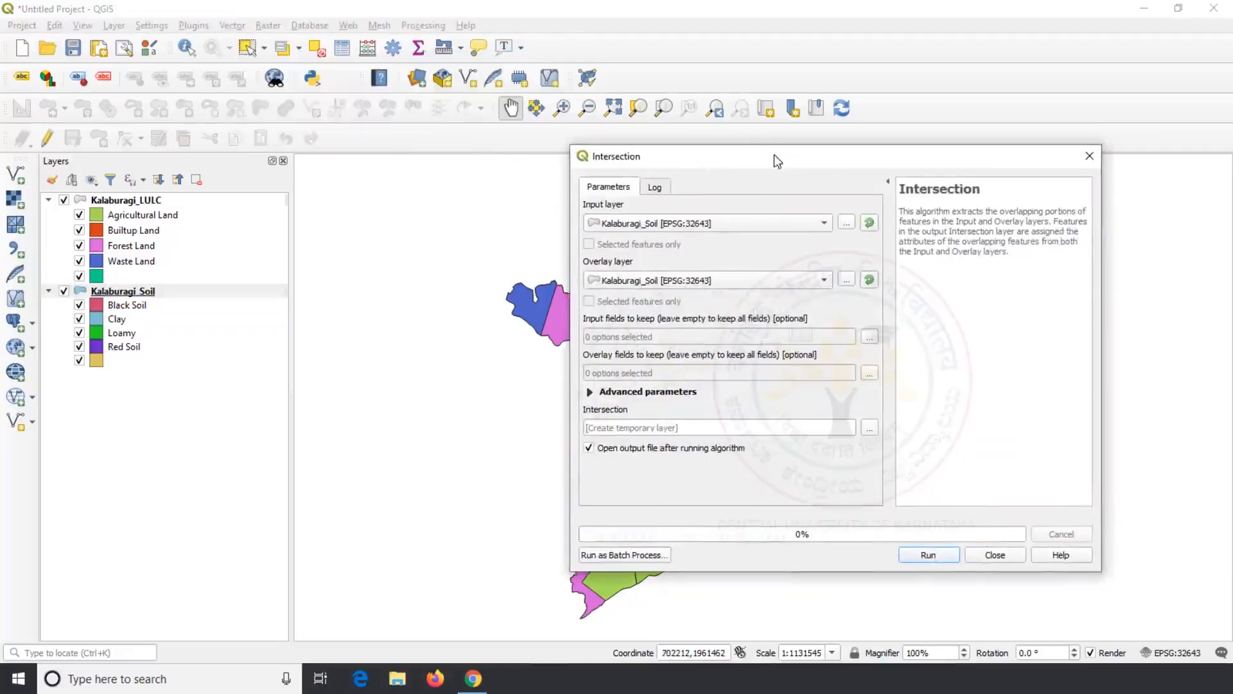
pyautogui.click(822, 226)
pyautogui.click(805, 211)
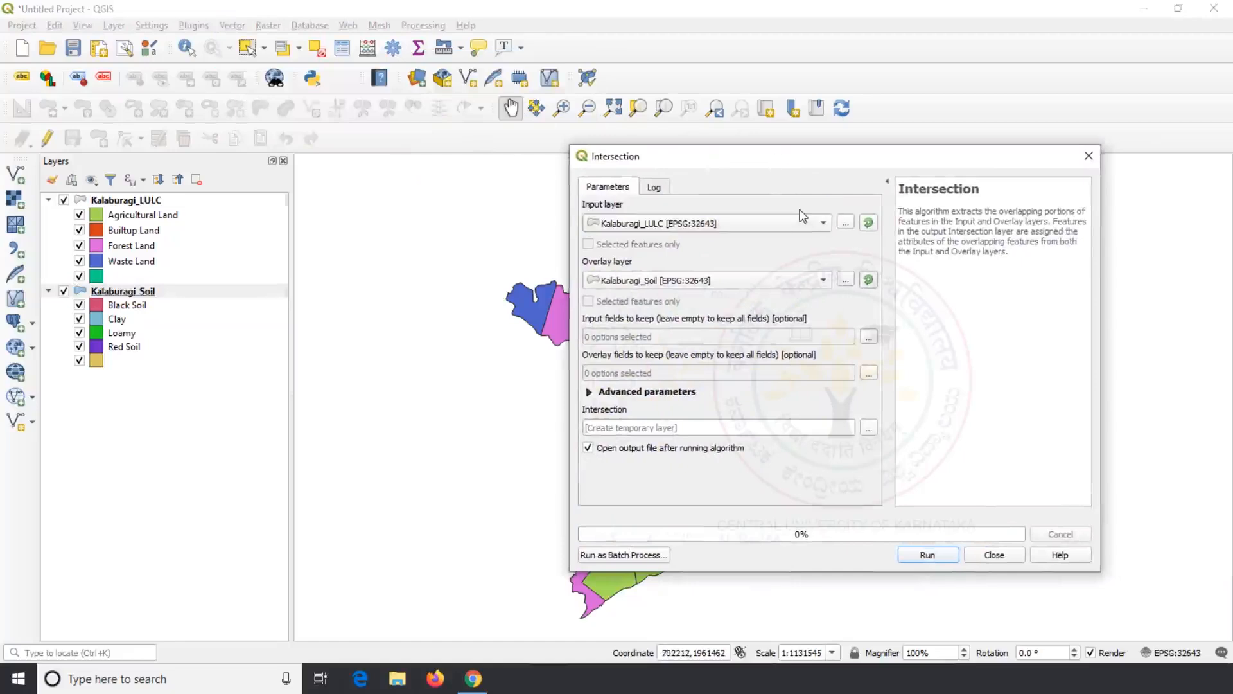
pyautogui.click(822, 282)
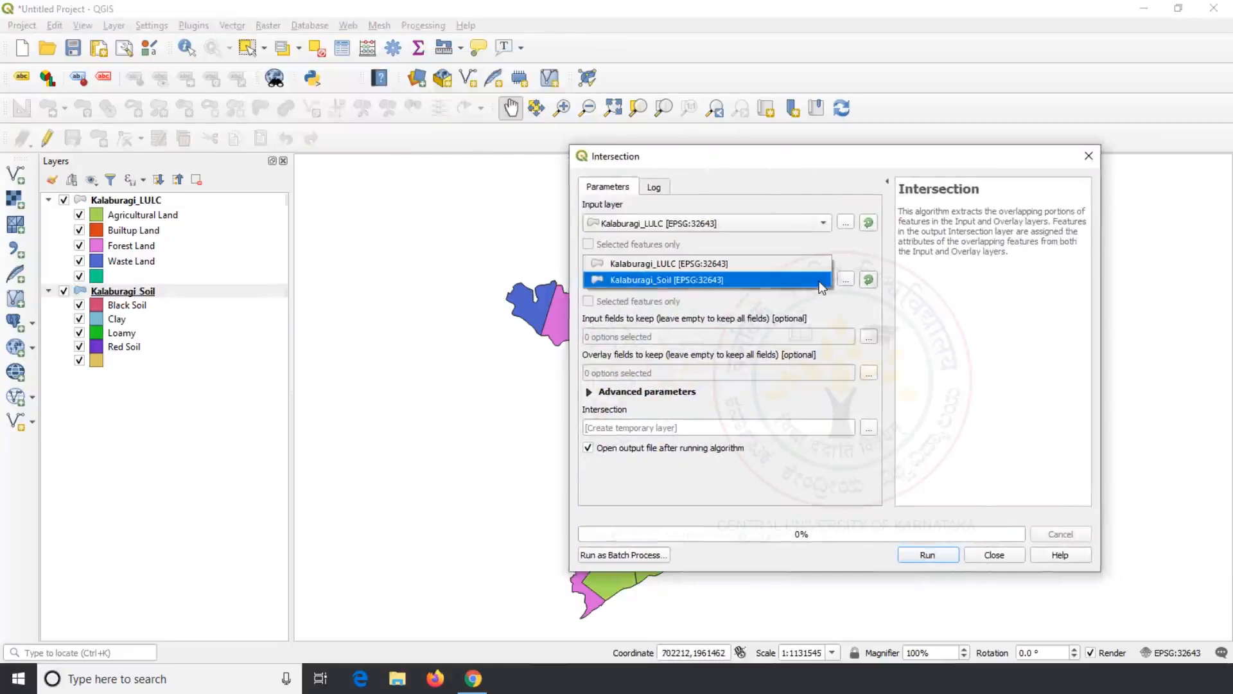
pyautogui.click(812, 281)
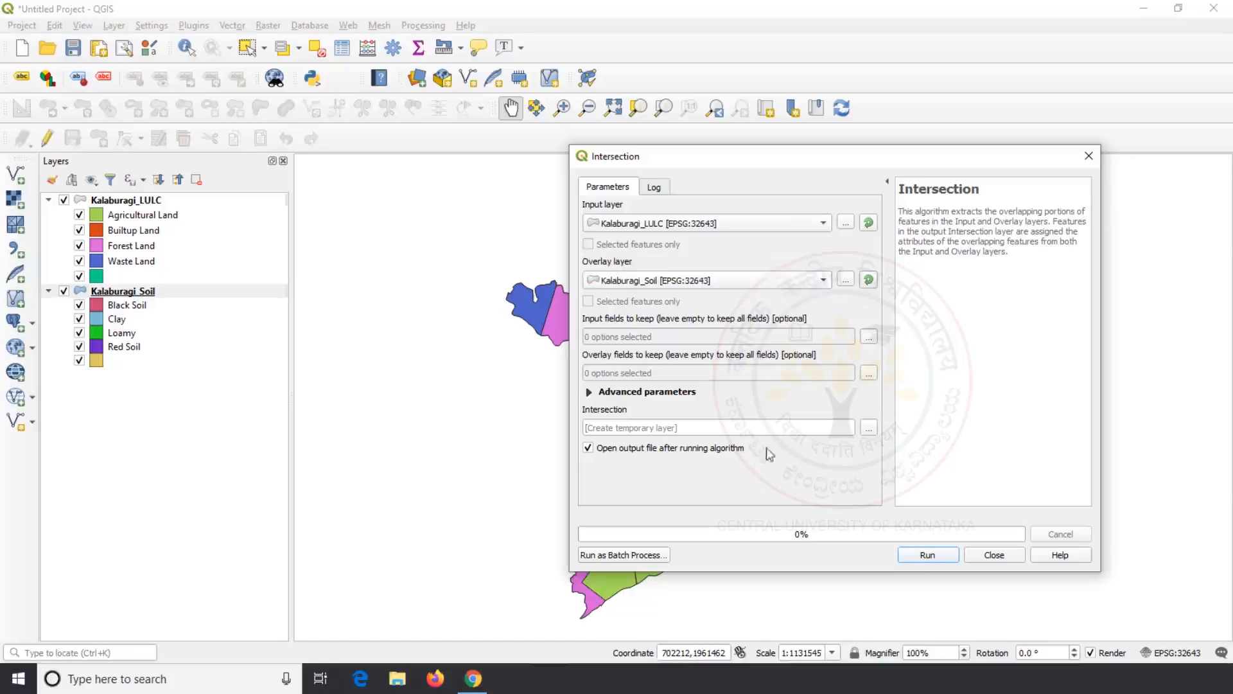
pyautogui.click(925, 553)
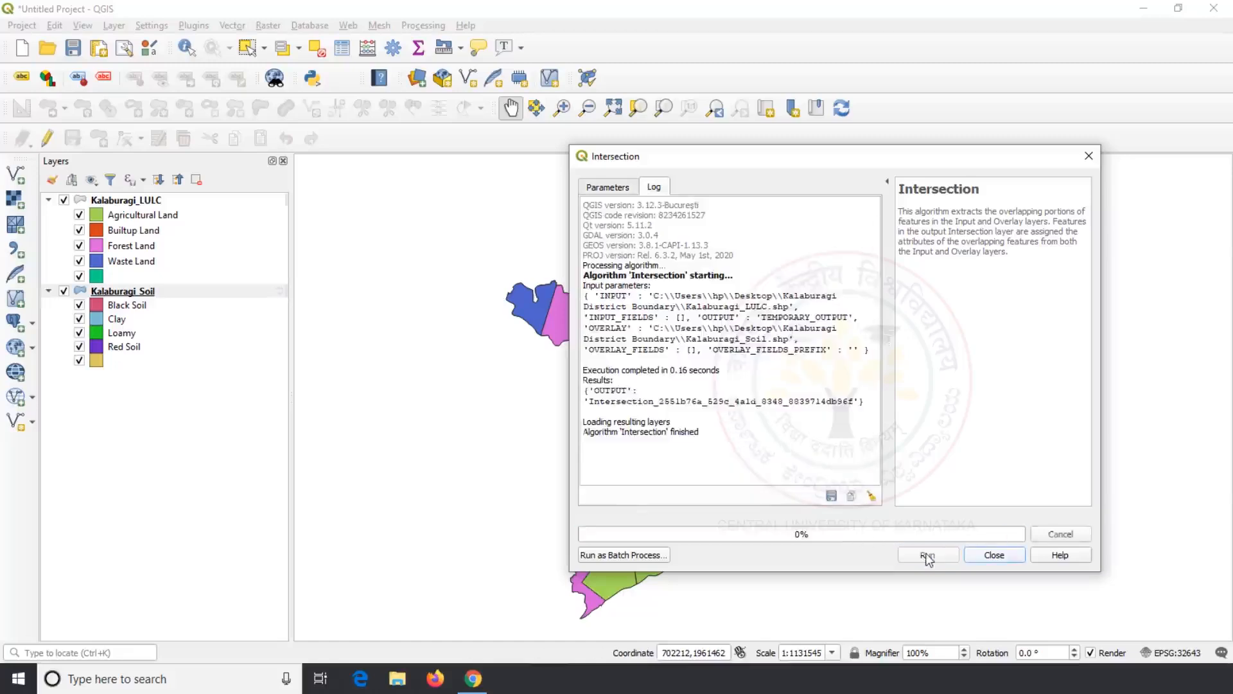
pyautogui.click(993, 555)
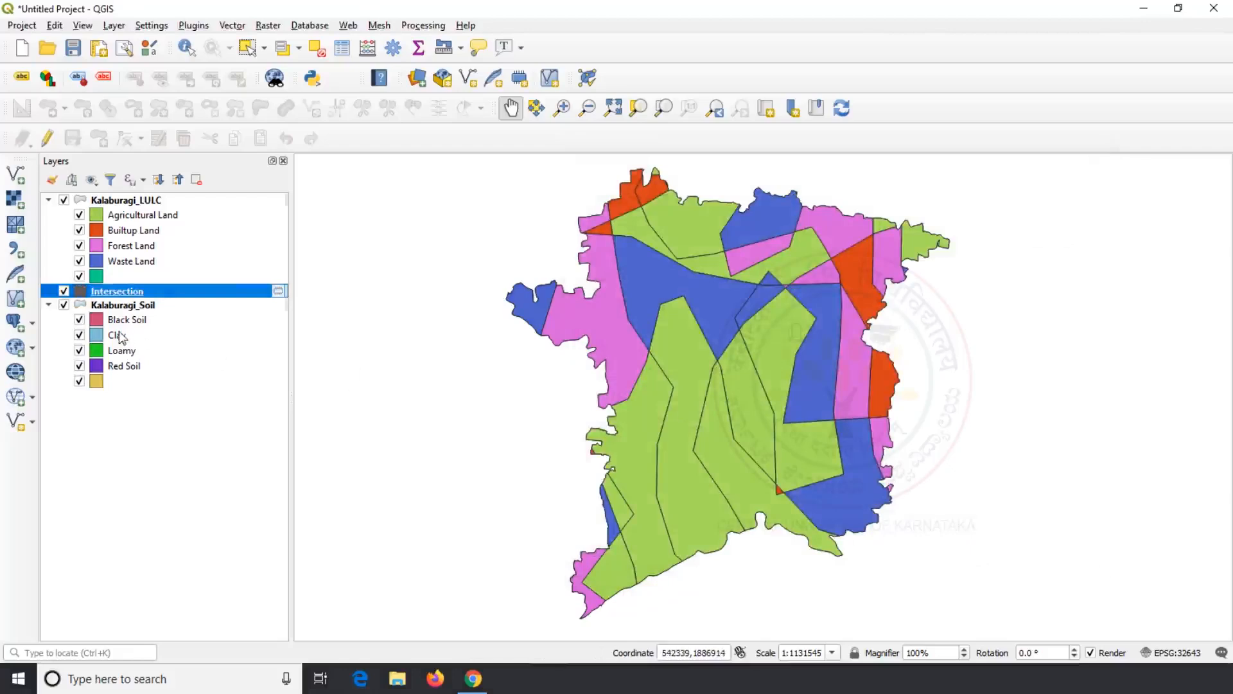
# Step: Turn off visibility of Kalaburagi_LULC and Kalaburagi_Soil, leaving the Intersection layer visible
pyautogui.click(64, 200)
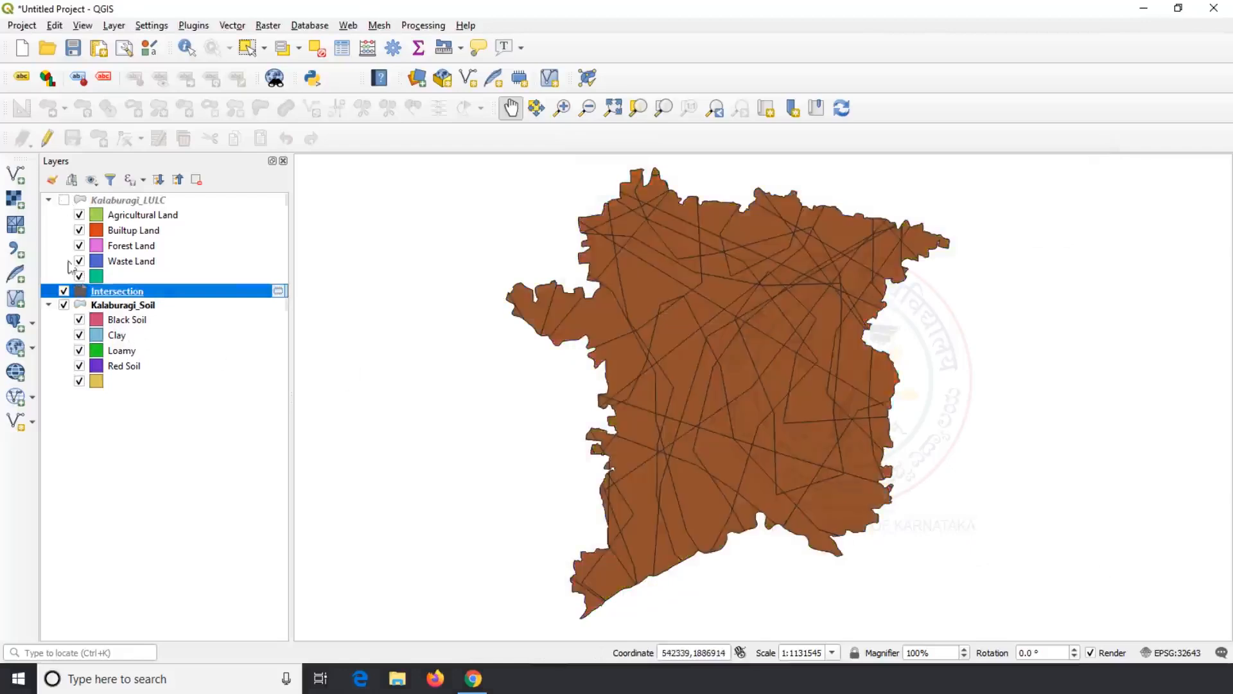
pyautogui.click(64, 304)
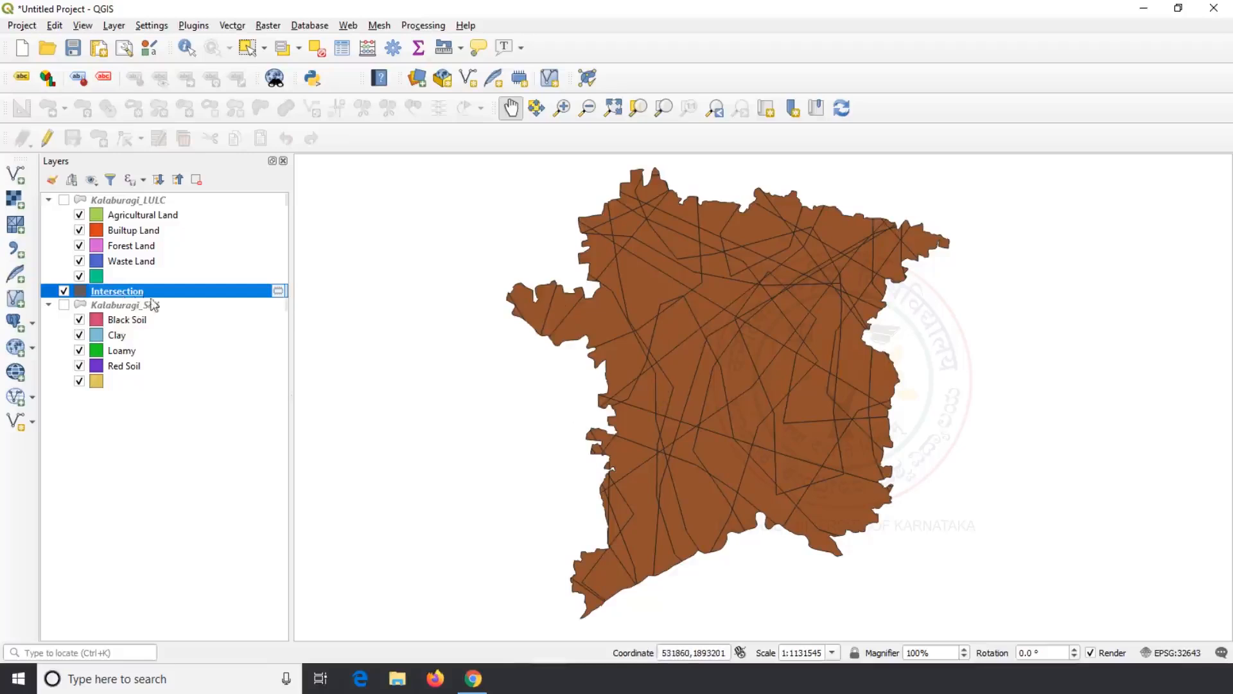
# Step: Open the Intersection attribute table, scroll through its records, then close it
pyautogui.rightClick(131, 291)
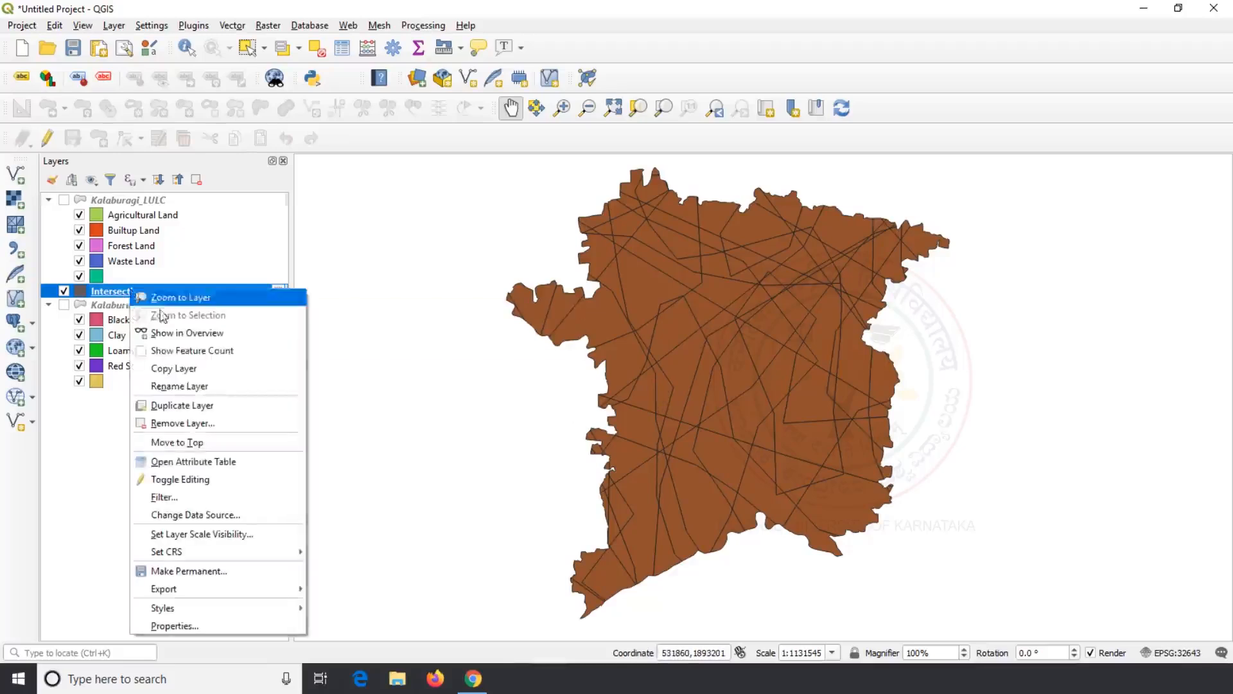
pyautogui.click(186, 461)
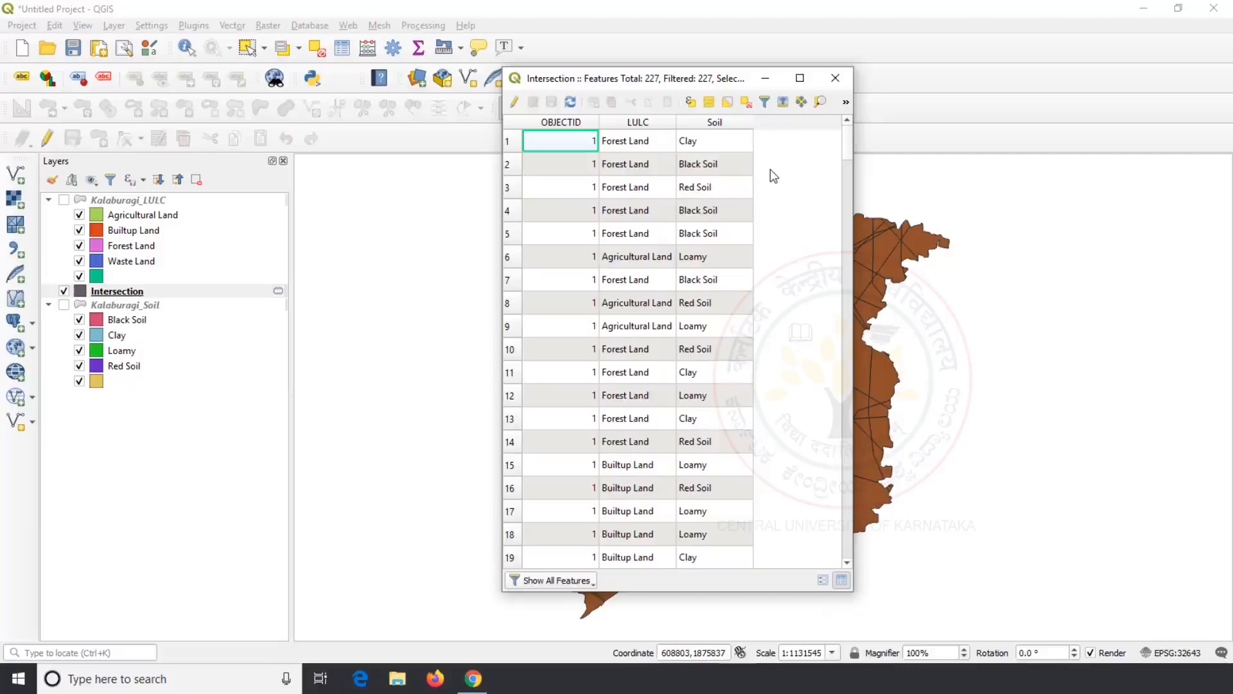
pyautogui.scroll(-1, 769, 169)
pyautogui.scroll(1, 769, 169)
pyautogui.scroll(-1, 770, 170)
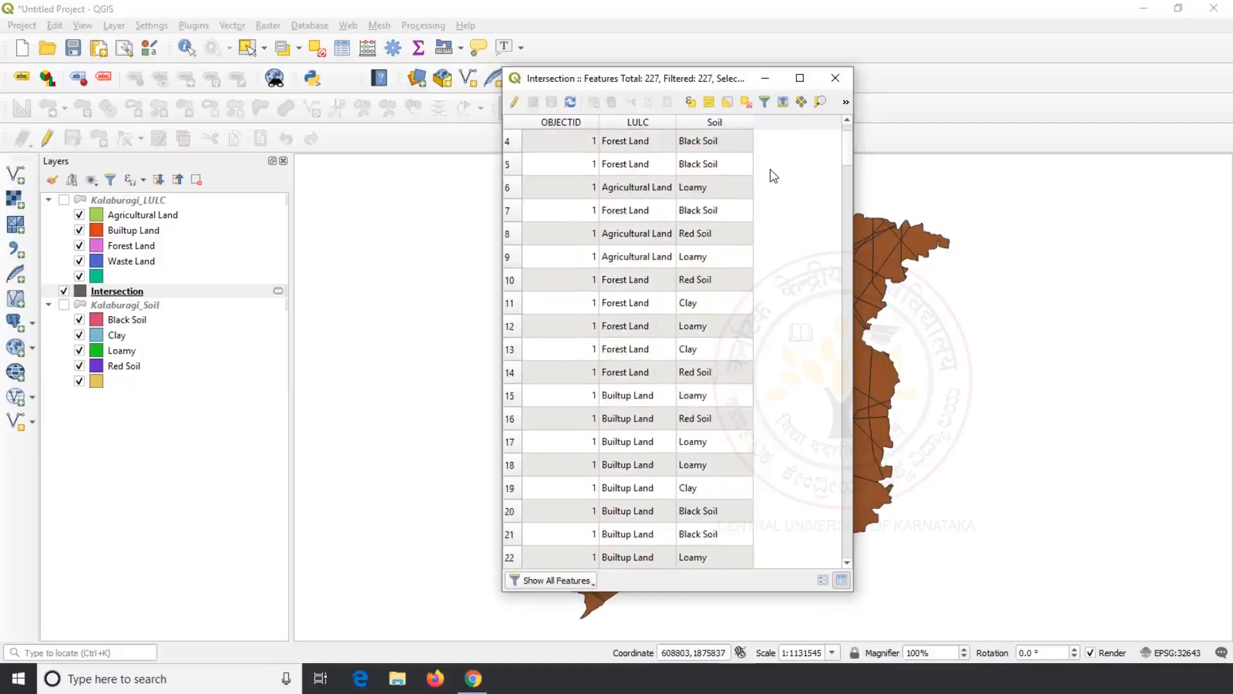
pyautogui.scroll(-1, 770, 169)
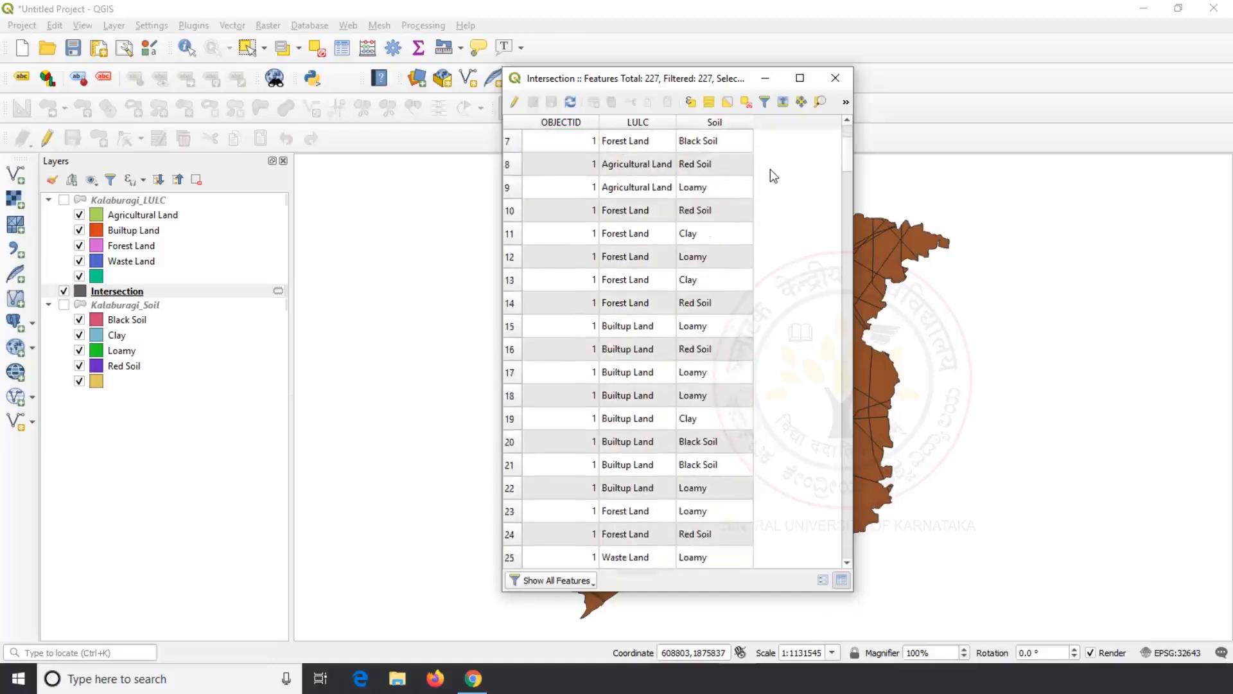
pyautogui.moveTo(846, 146); pyautogui.dragTo(846, 148)
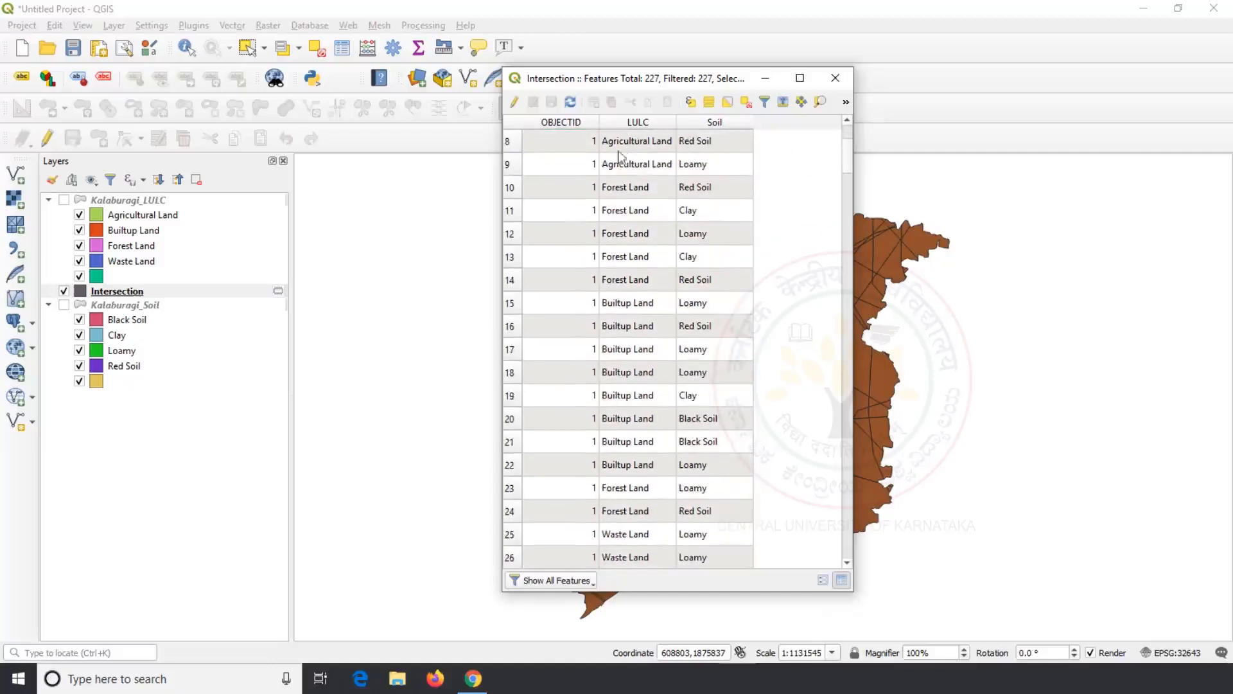
pyautogui.click(837, 80)
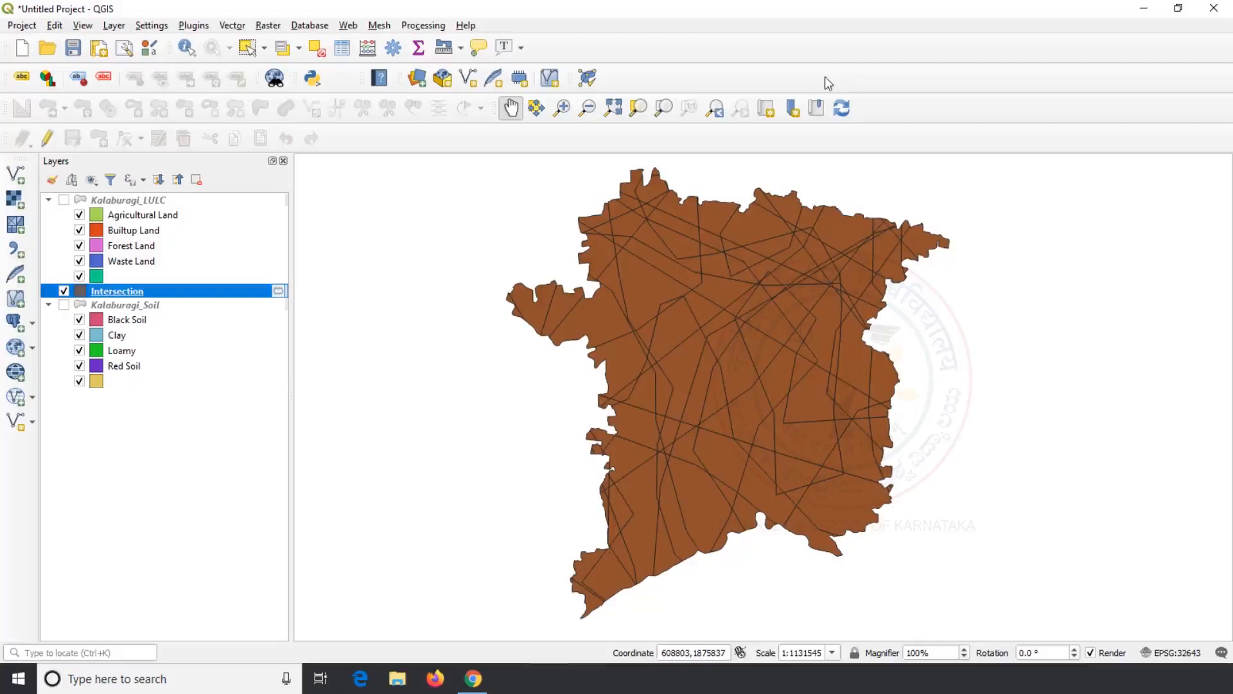
# Step: Launch Select by expression from the Processing Toolbox's Vector selection group, on the Intersection layer
pyautogui.click(422, 29)
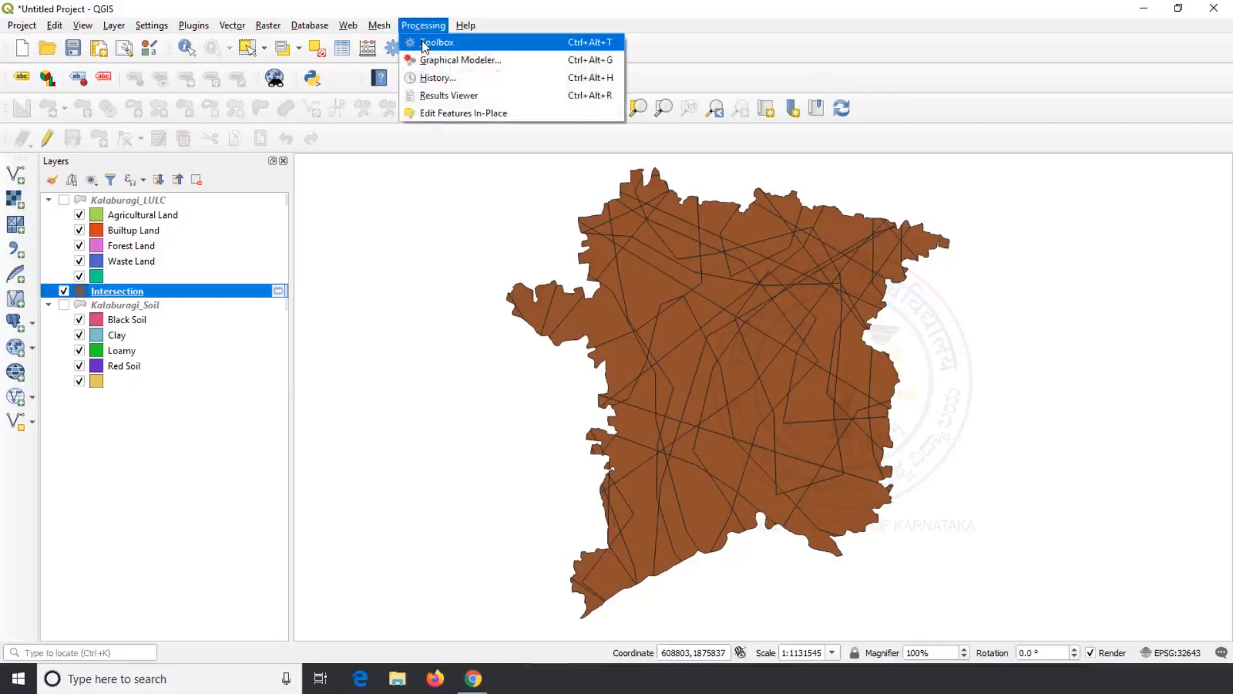
pyautogui.click(424, 43)
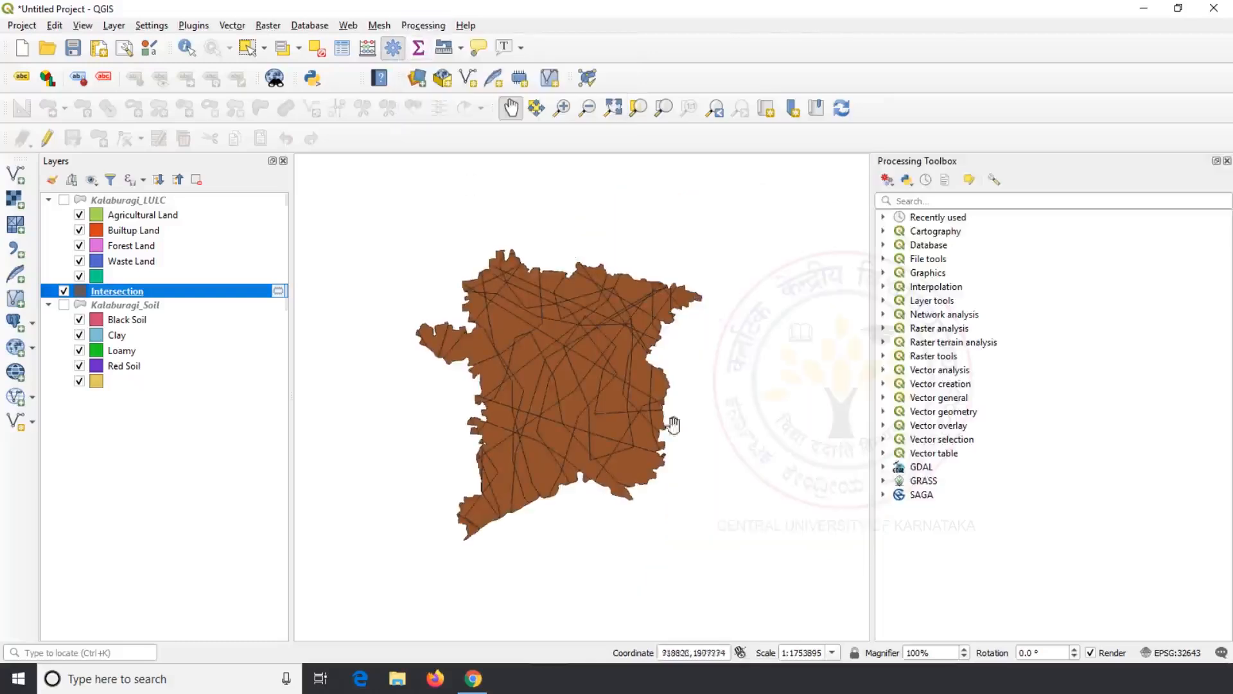
pyautogui.click(883, 440)
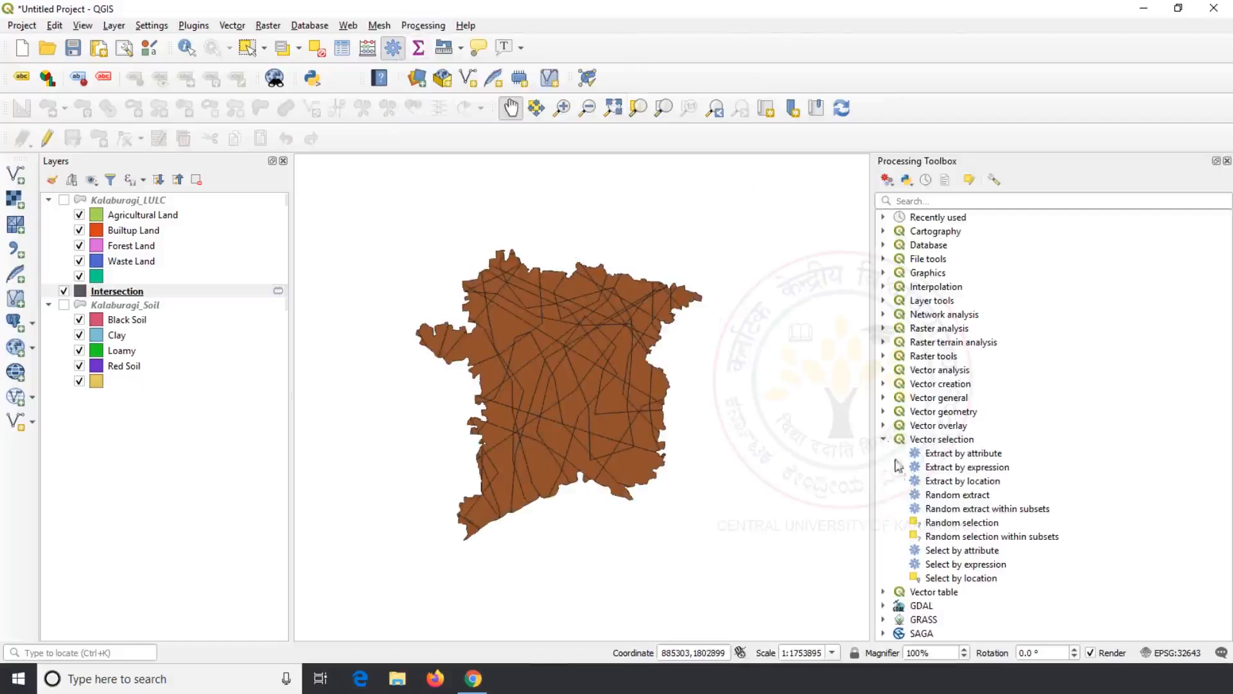
pyautogui.doubleClick(987, 566)
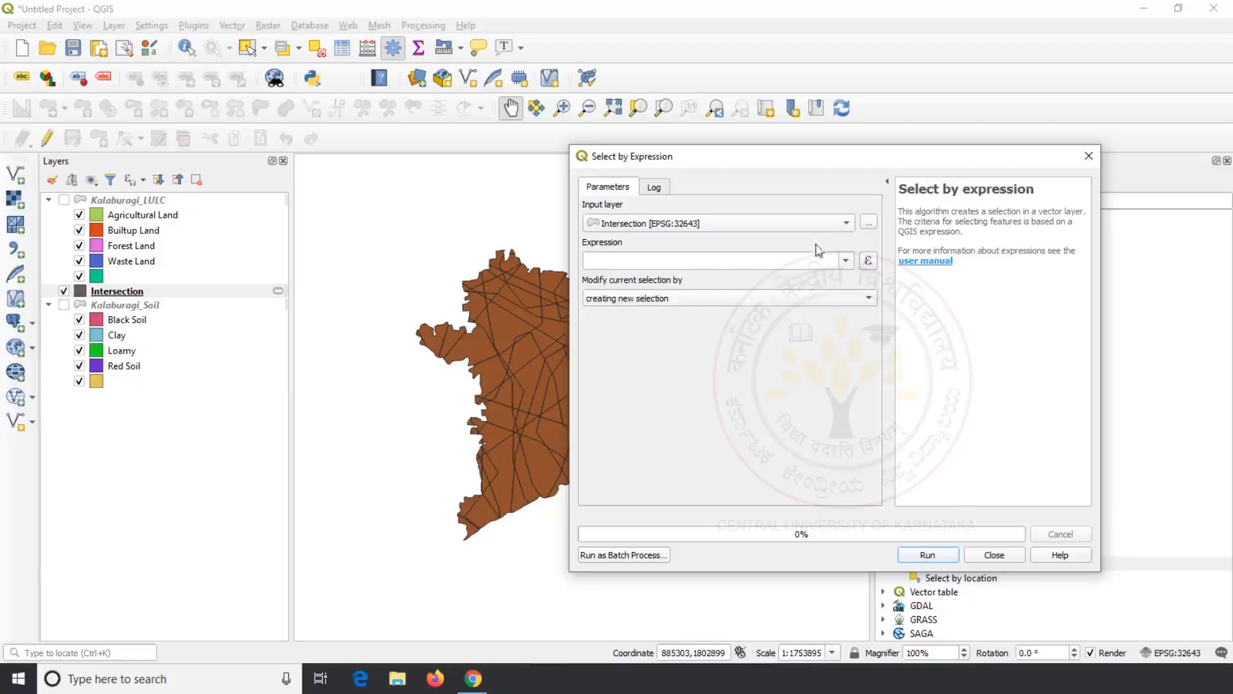
pyautogui.click(835, 225)
# Step: In the expression builder, enter the first condition "Soil" = 'Black Soil'
pyautogui.click(838, 226)
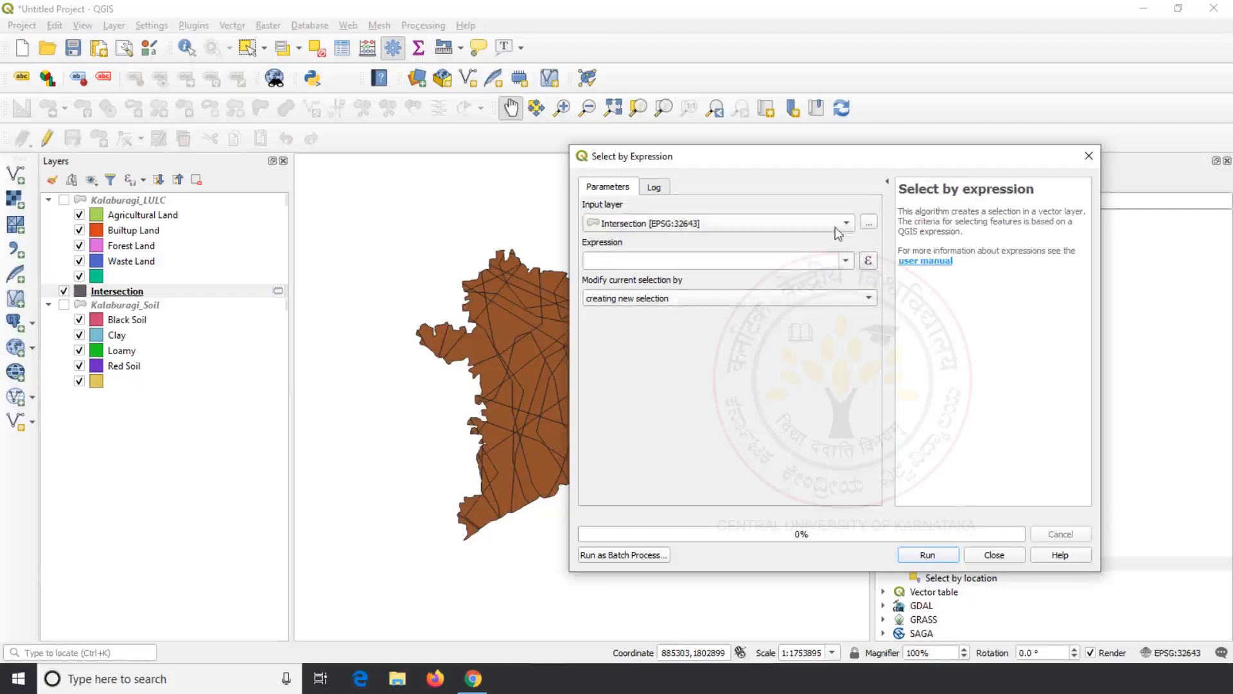
pyautogui.click(868, 264)
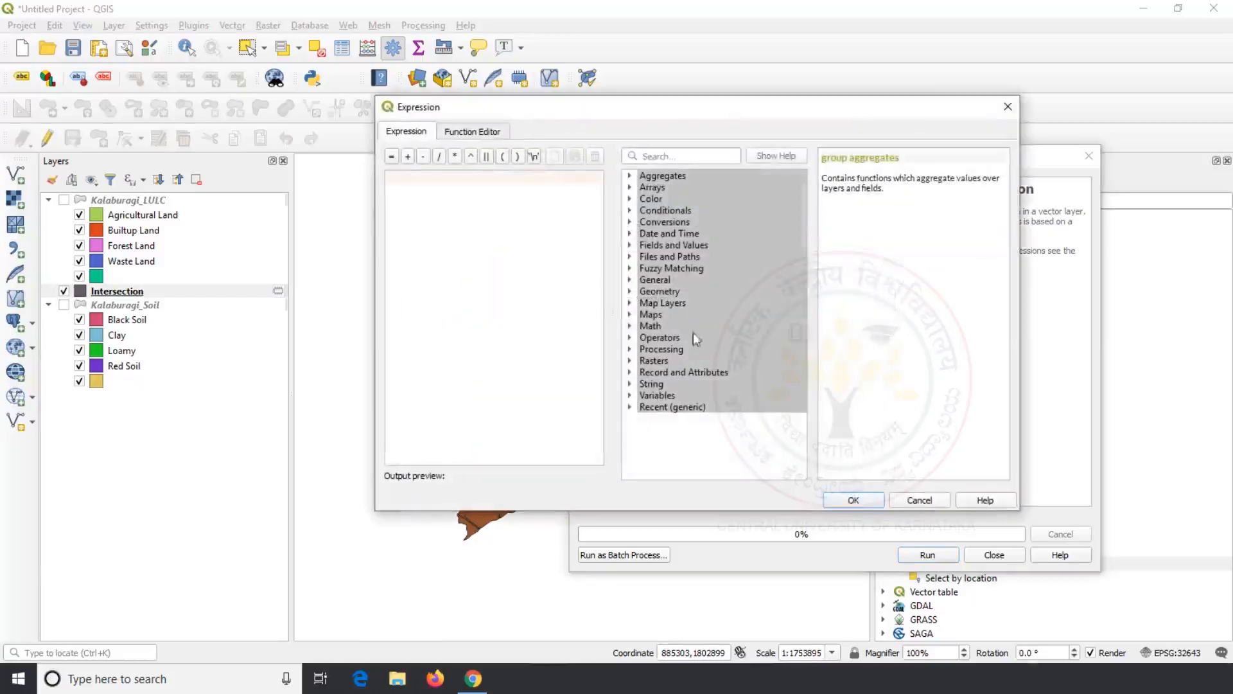
pyautogui.click(629, 244)
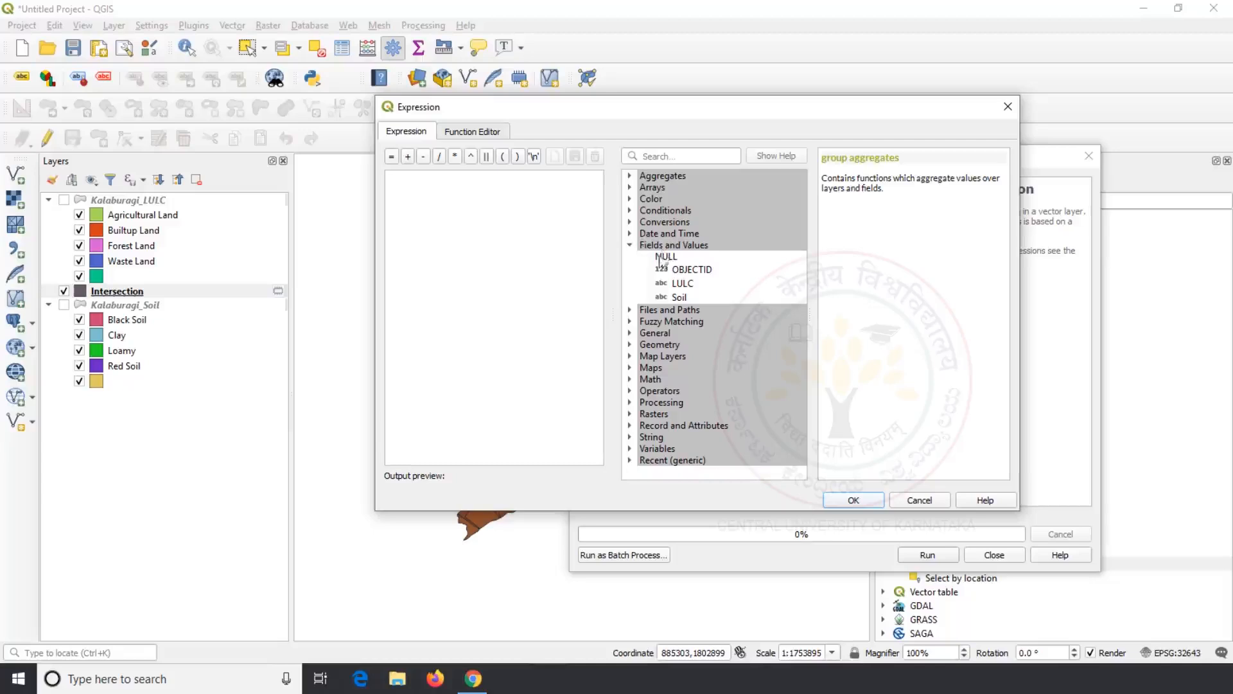
pyautogui.doubleClick(682, 296)
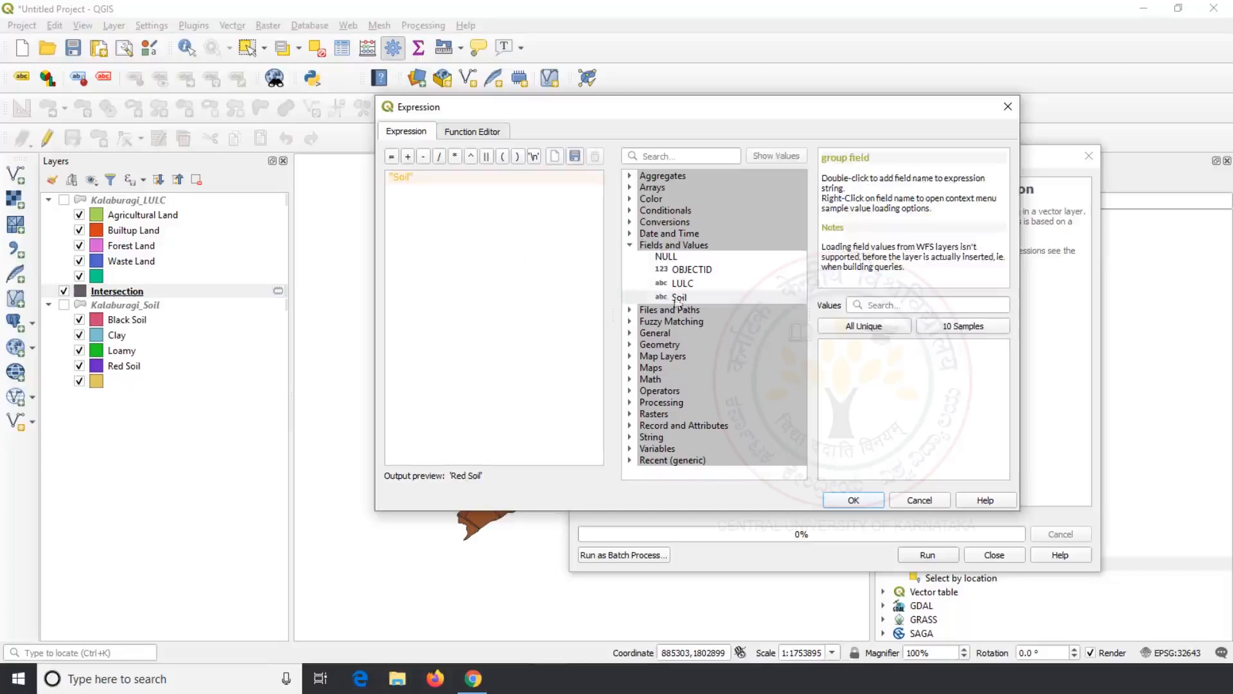
pyautogui.moveTo(419, 179); pyautogui.dragTo(391, 178)
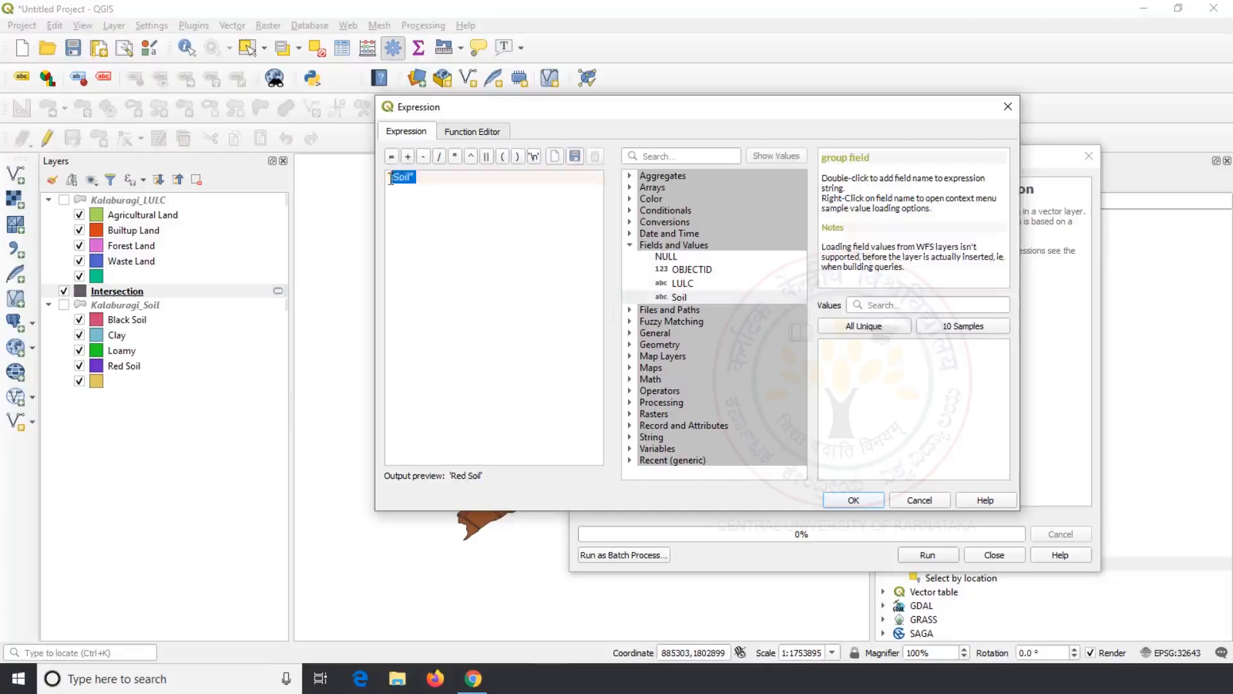
pyautogui.click(460, 183)
pyautogui.click(631, 391)
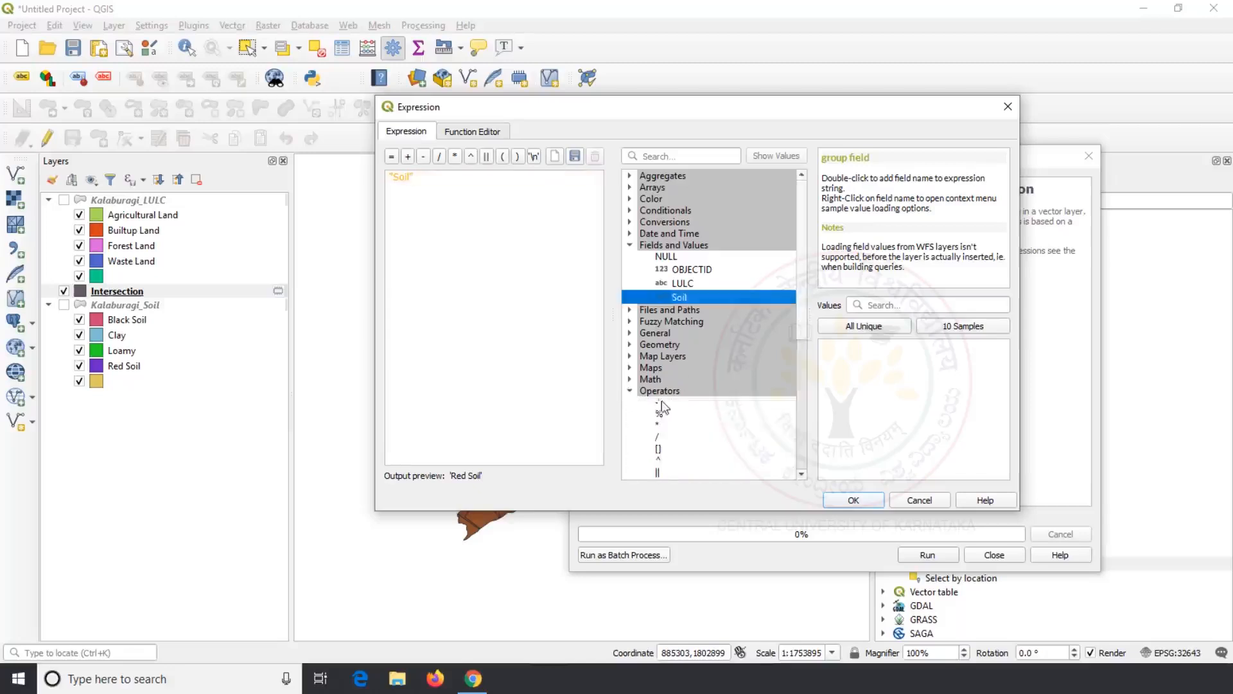
pyautogui.scroll(-3, 662, 404)
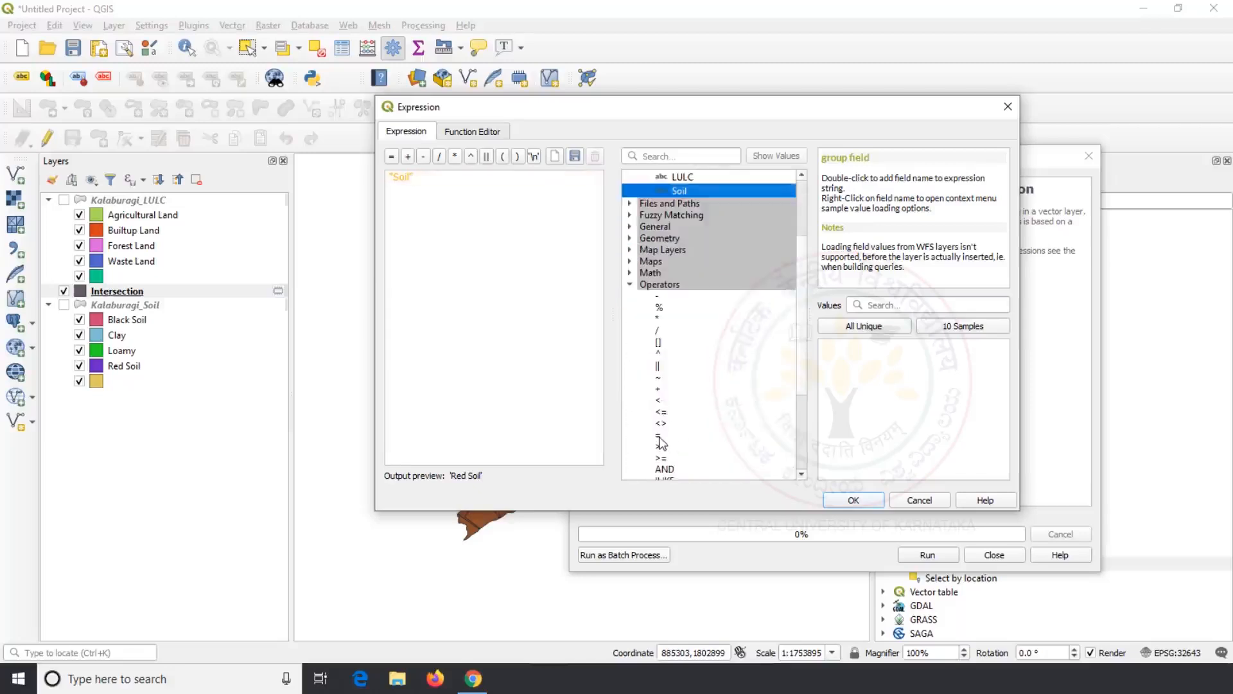
pyautogui.doubleClick(659, 435)
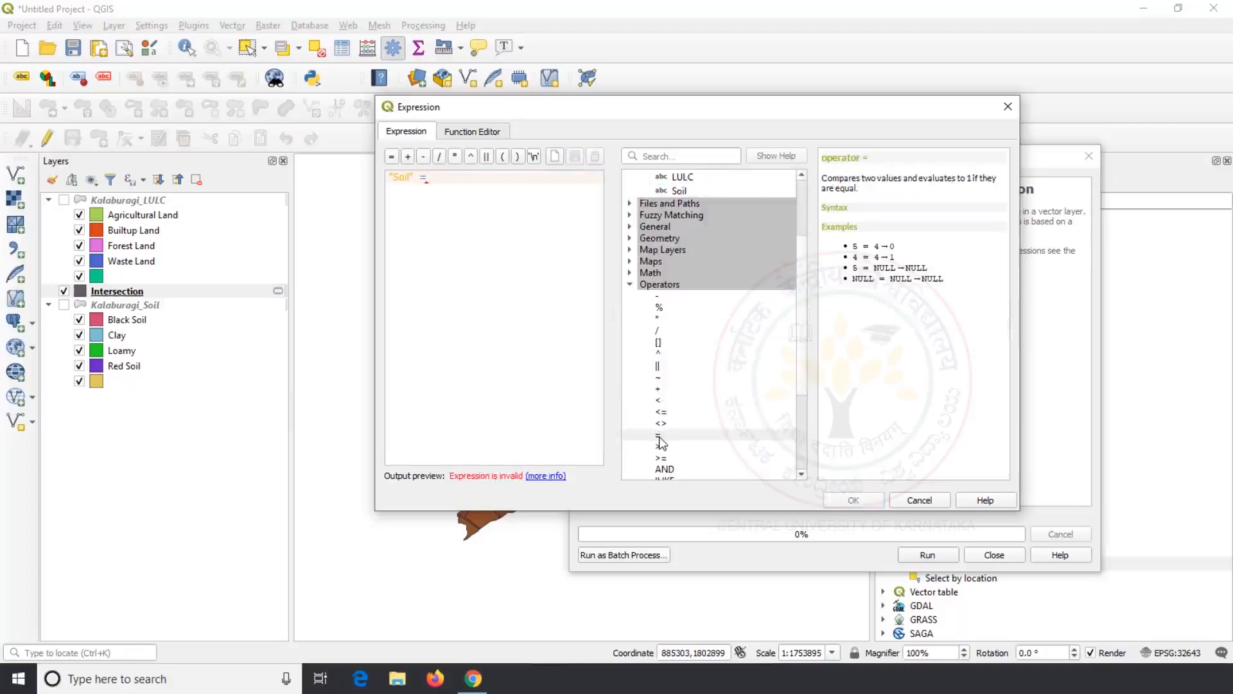
pyautogui.scroll(2, 660, 437)
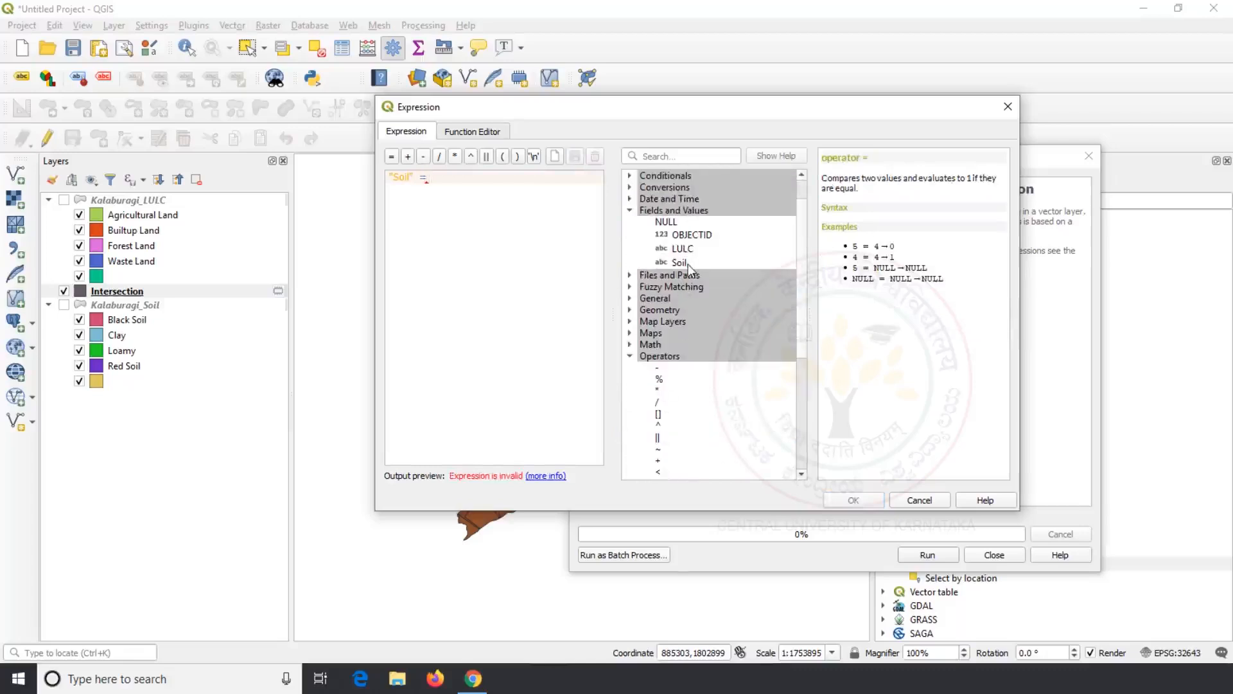
pyautogui.click(688, 264)
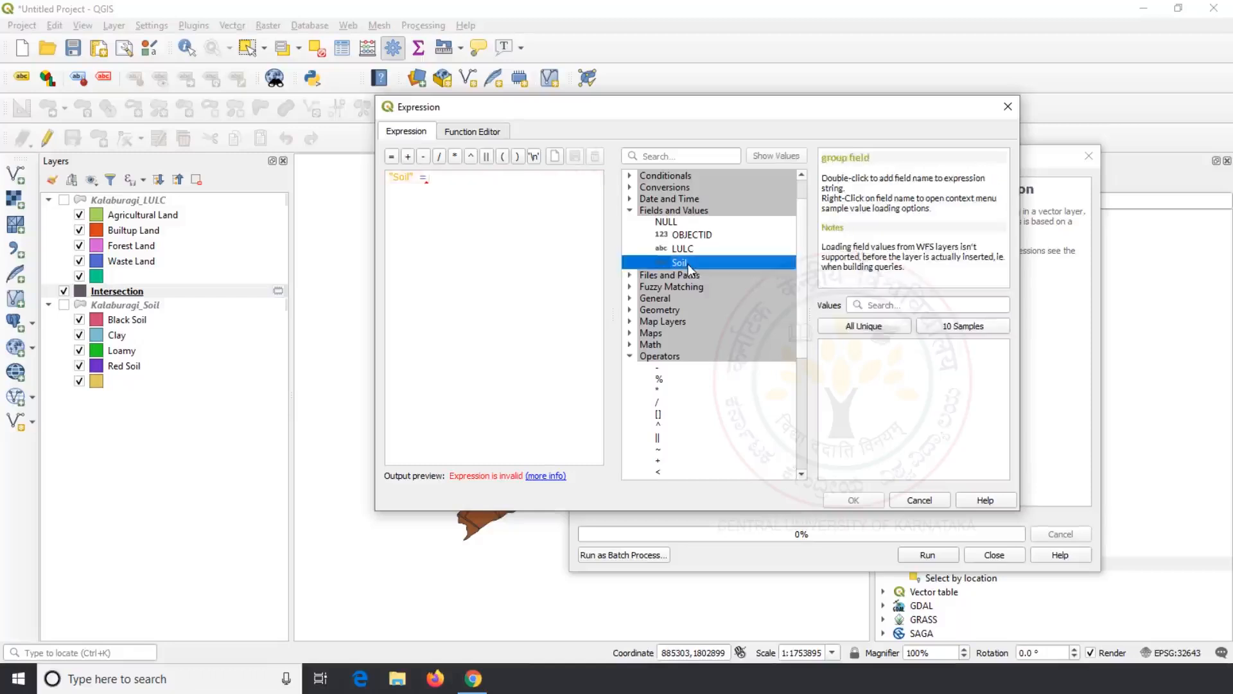
pyautogui.click(445, 178)
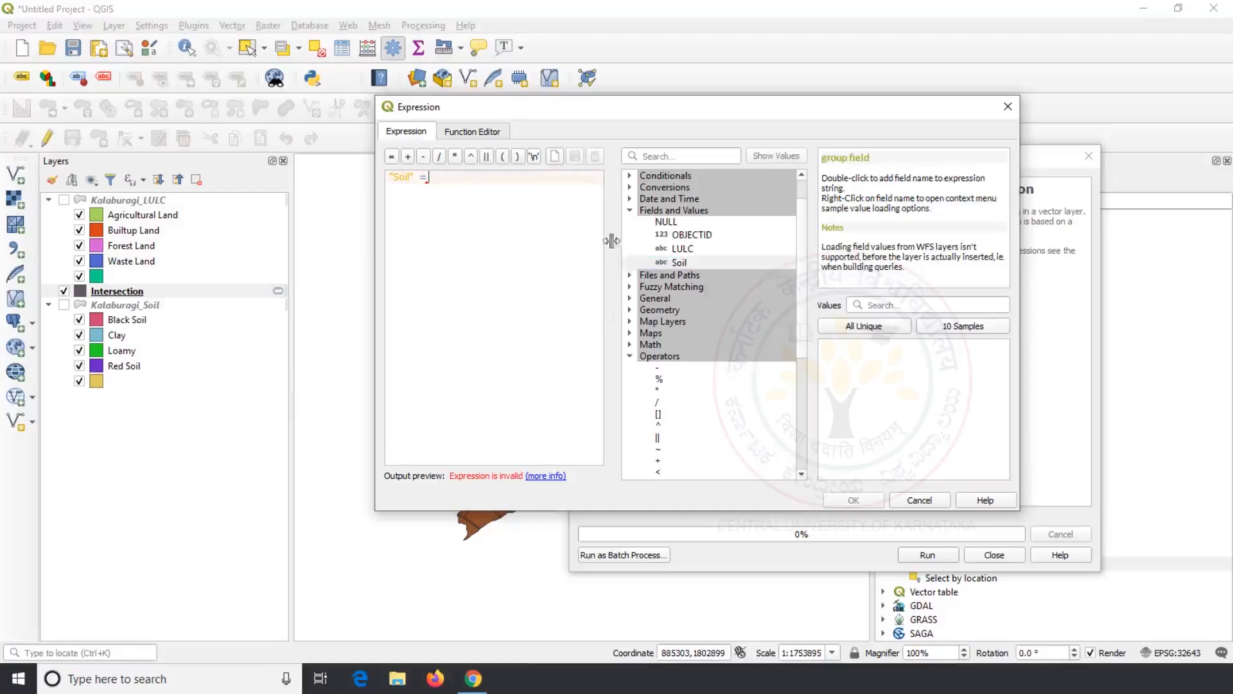
pyautogui.click(679, 263)
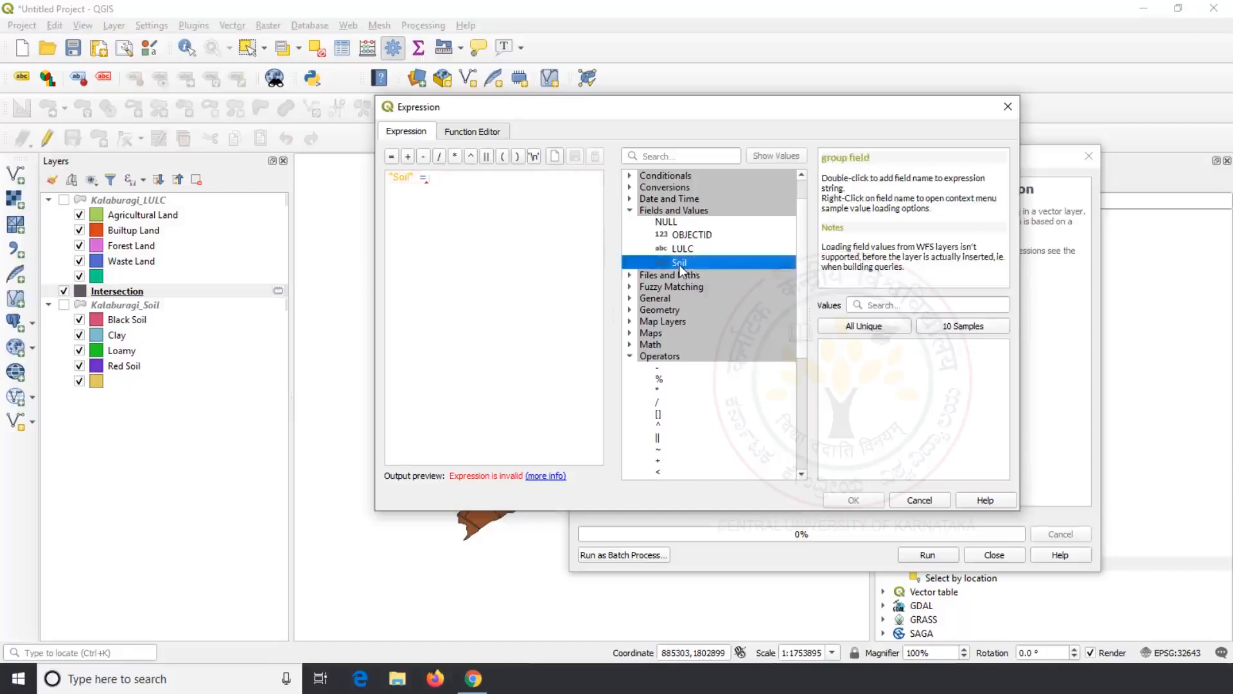
pyautogui.click(841, 329)
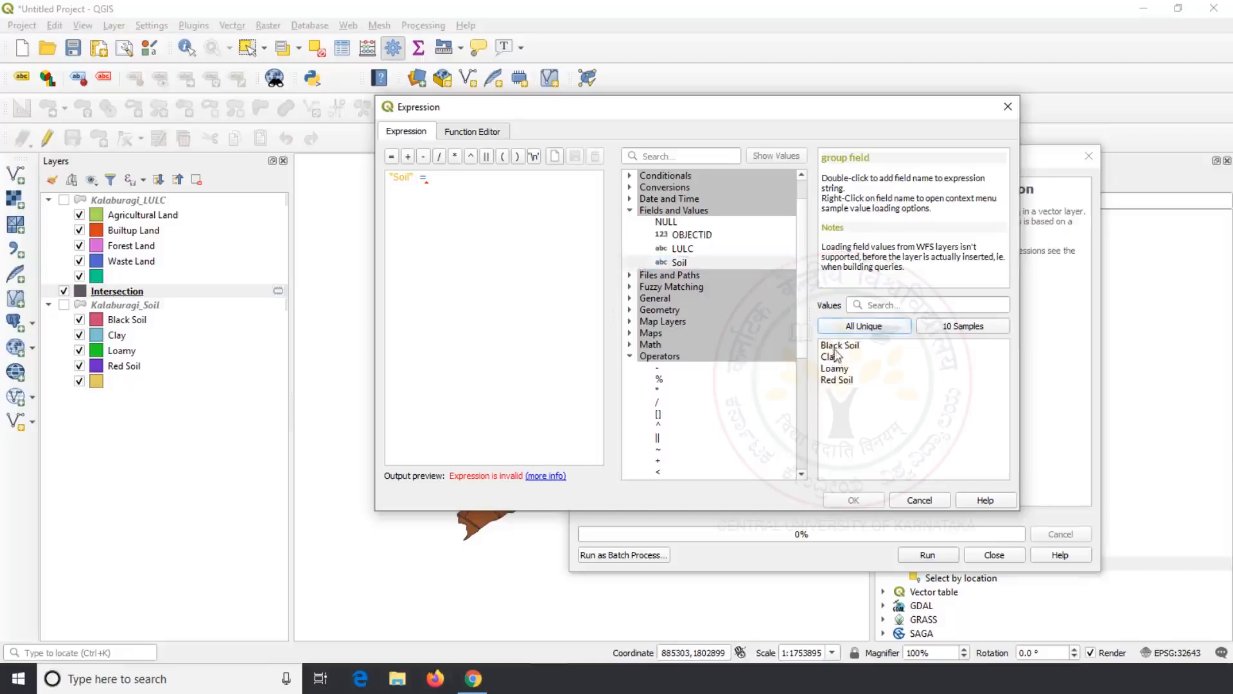
pyautogui.doubleClick(846, 347)
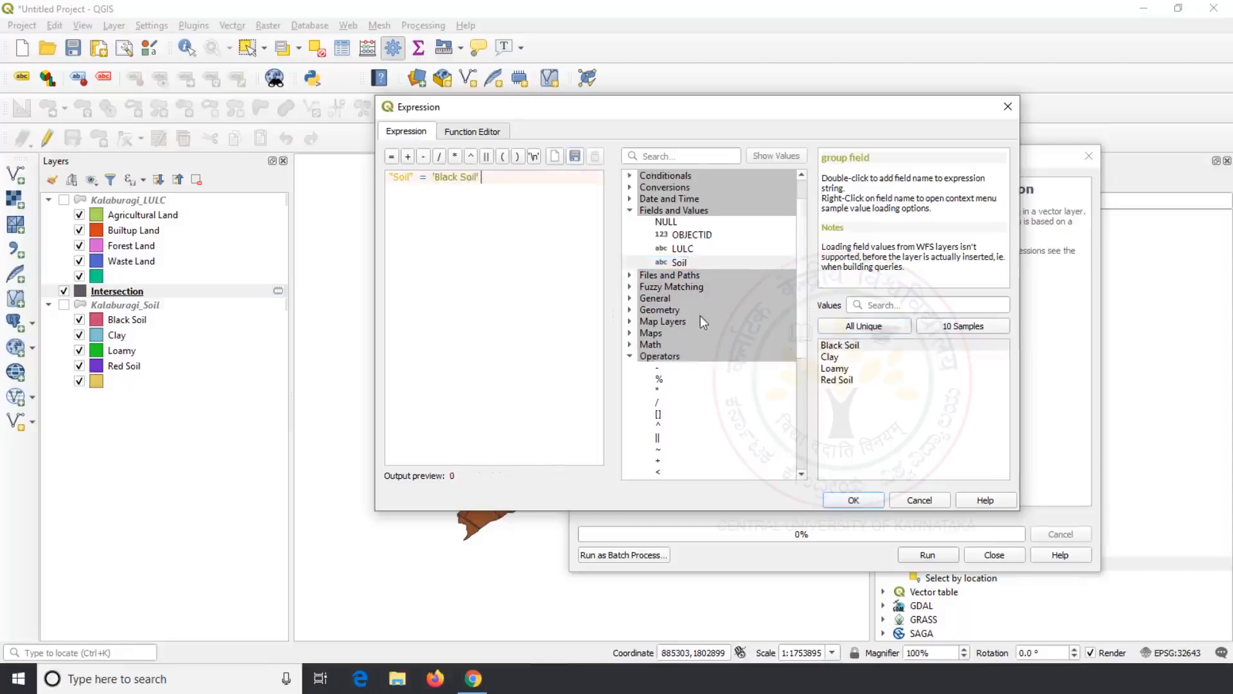
# Step: Append AND "LULC" = 'Agricultural Land' to the expression
pyautogui.scroll(-2, 701, 316)
pyautogui.scroll(-2, 700, 315)
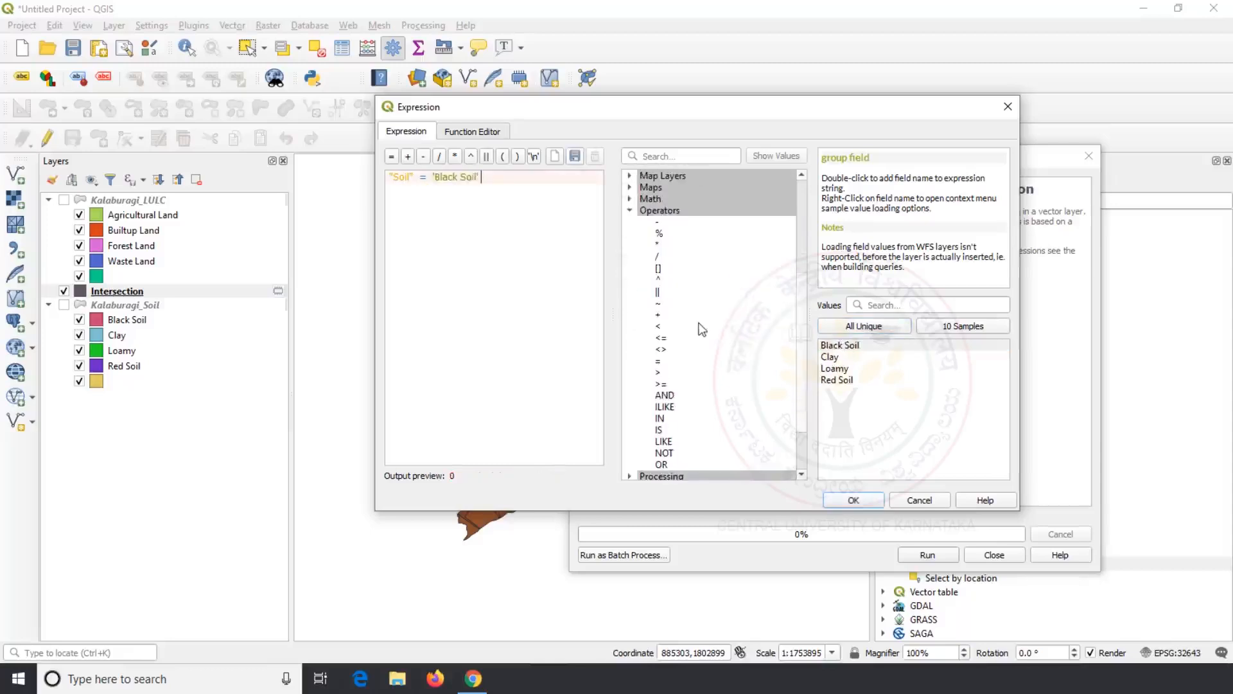
pyautogui.doubleClick(671, 397)
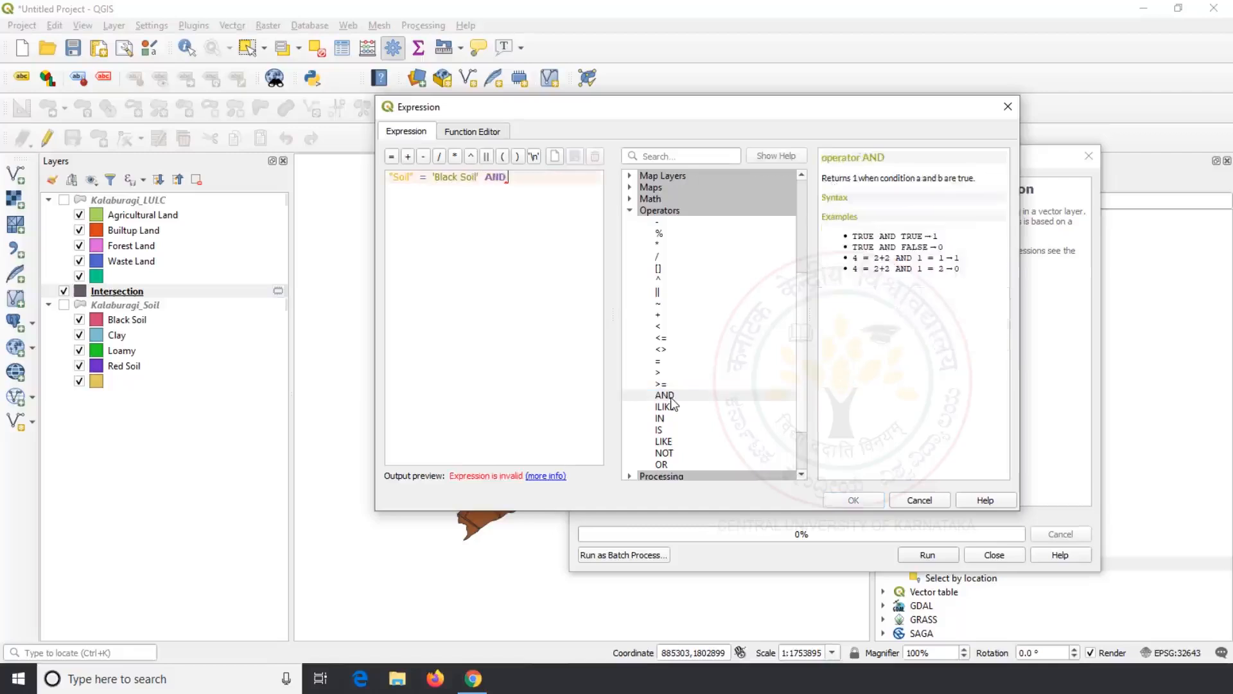
pyautogui.scroll(5, 670, 397)
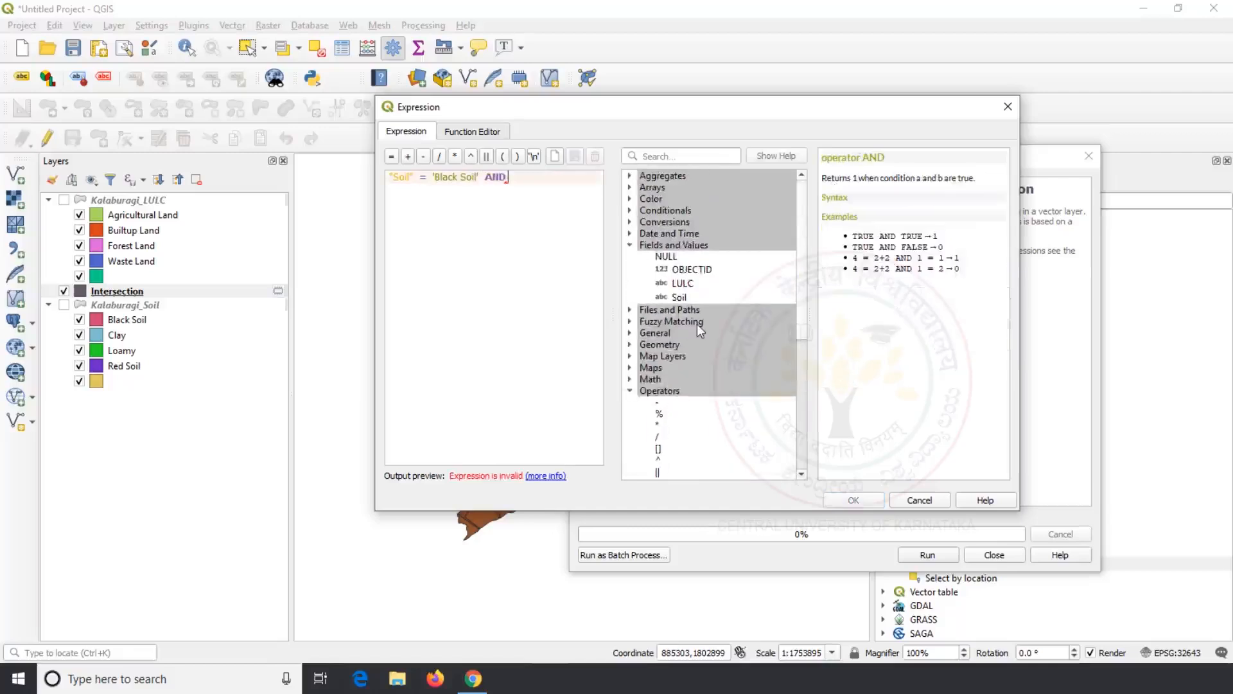
pyautogui.doubleClick(682, 284)
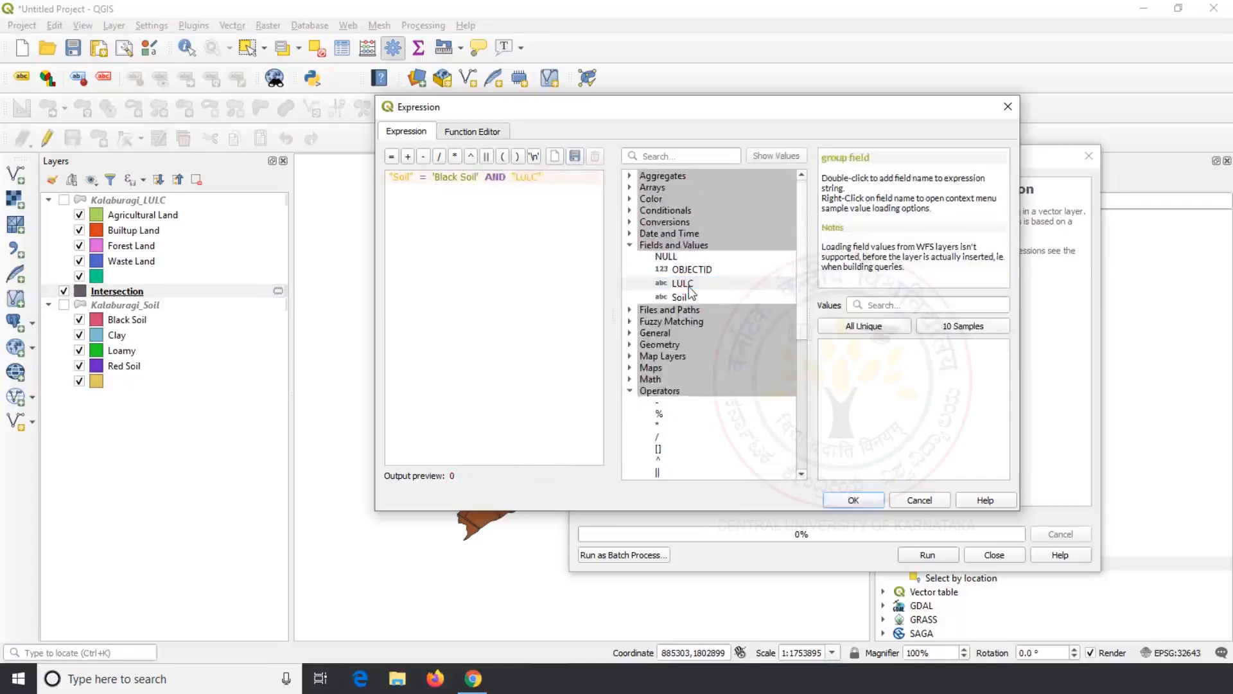
pyautogui.scroll(-4, 689, 286)
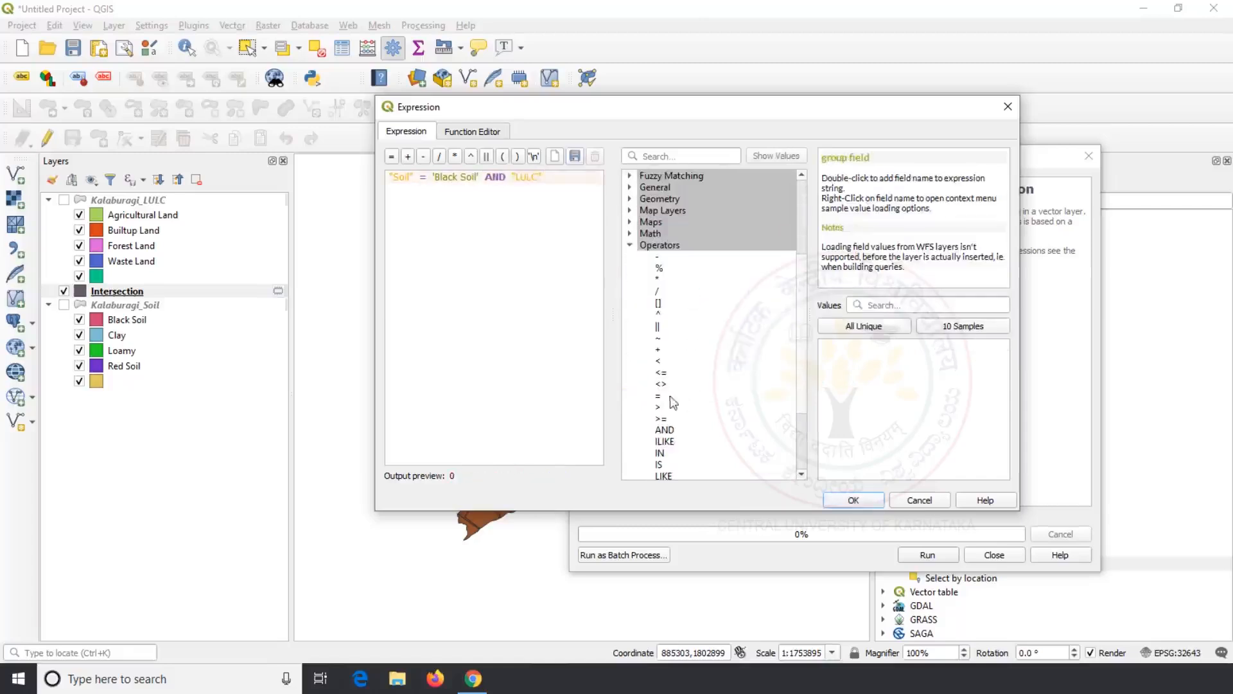
pyautogui.doubleClick(663, 396)
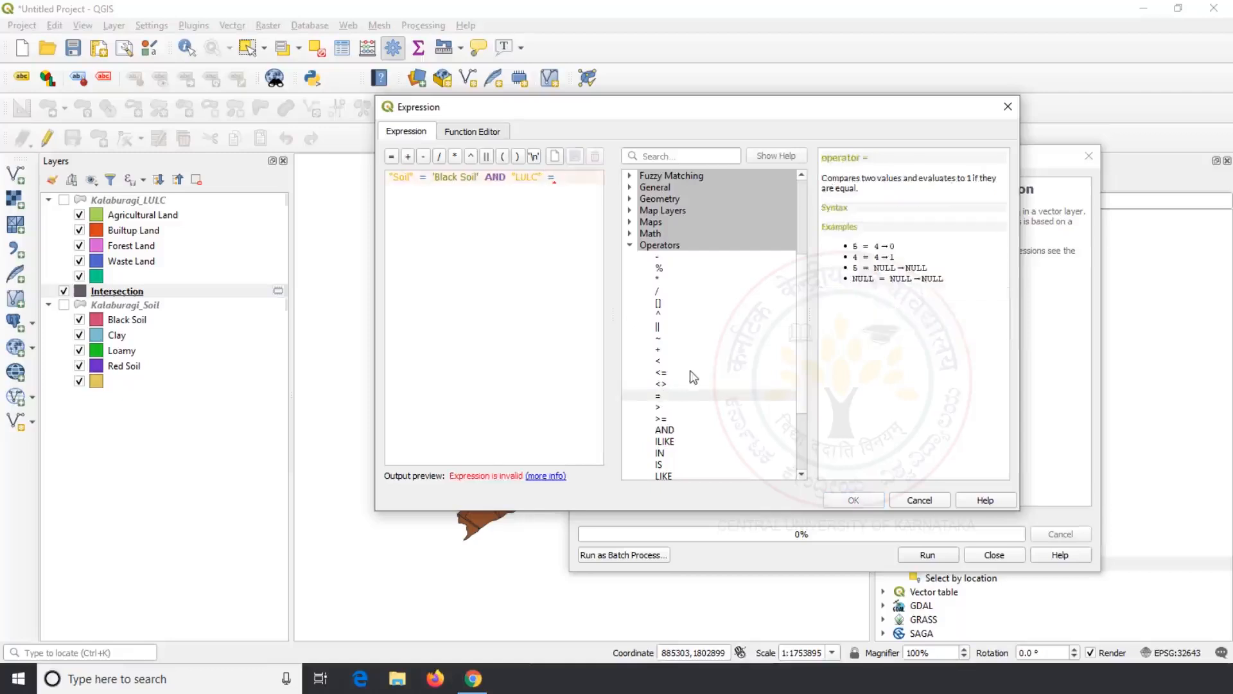
pyautogui.scroll(4, 691, 369)
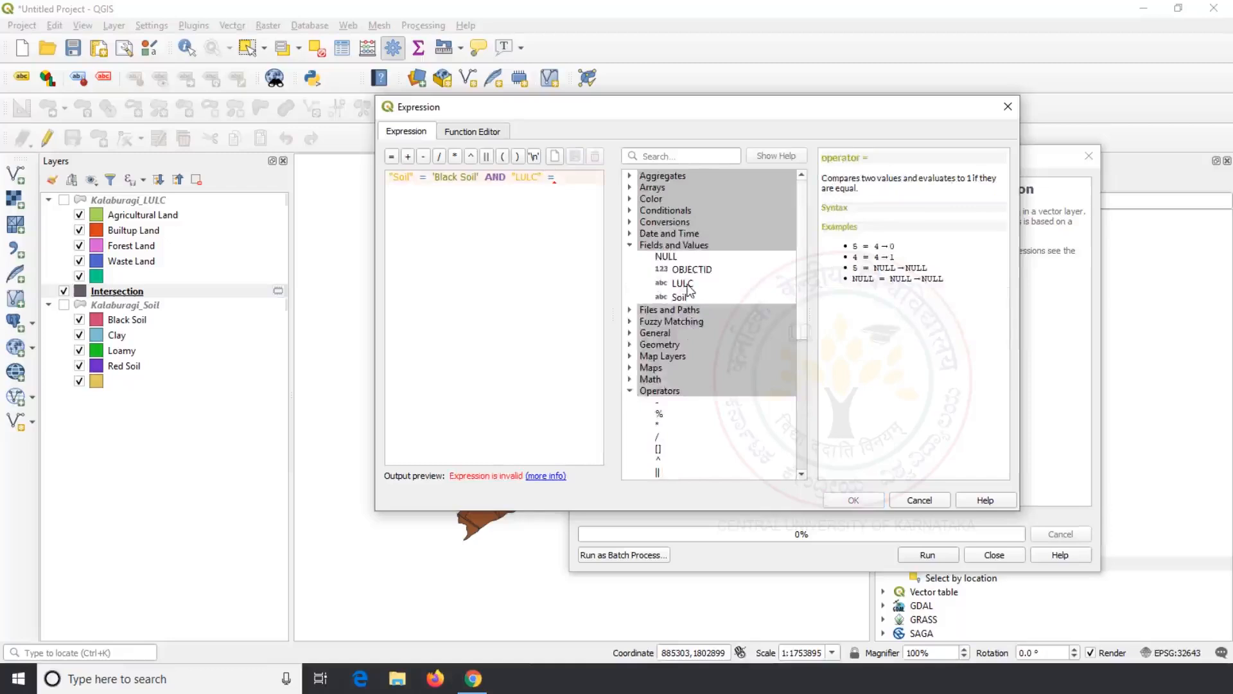
pyautogui.click(686, 284)
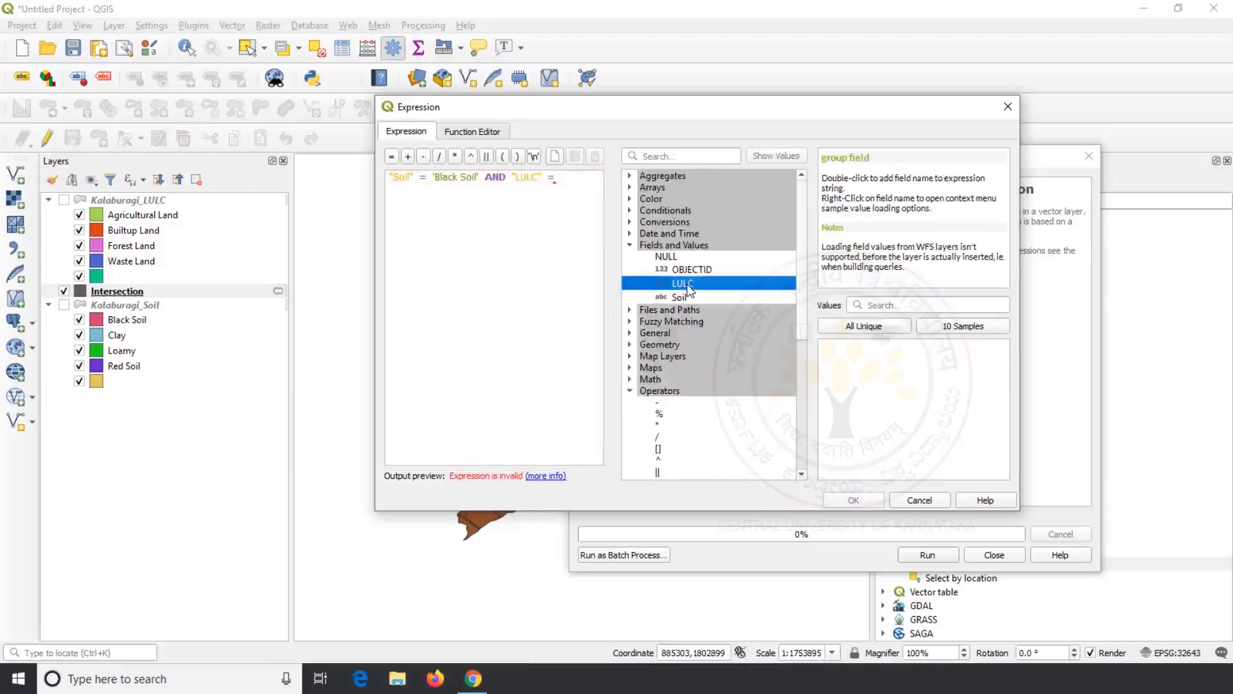
pyautogui.click(873, 328)
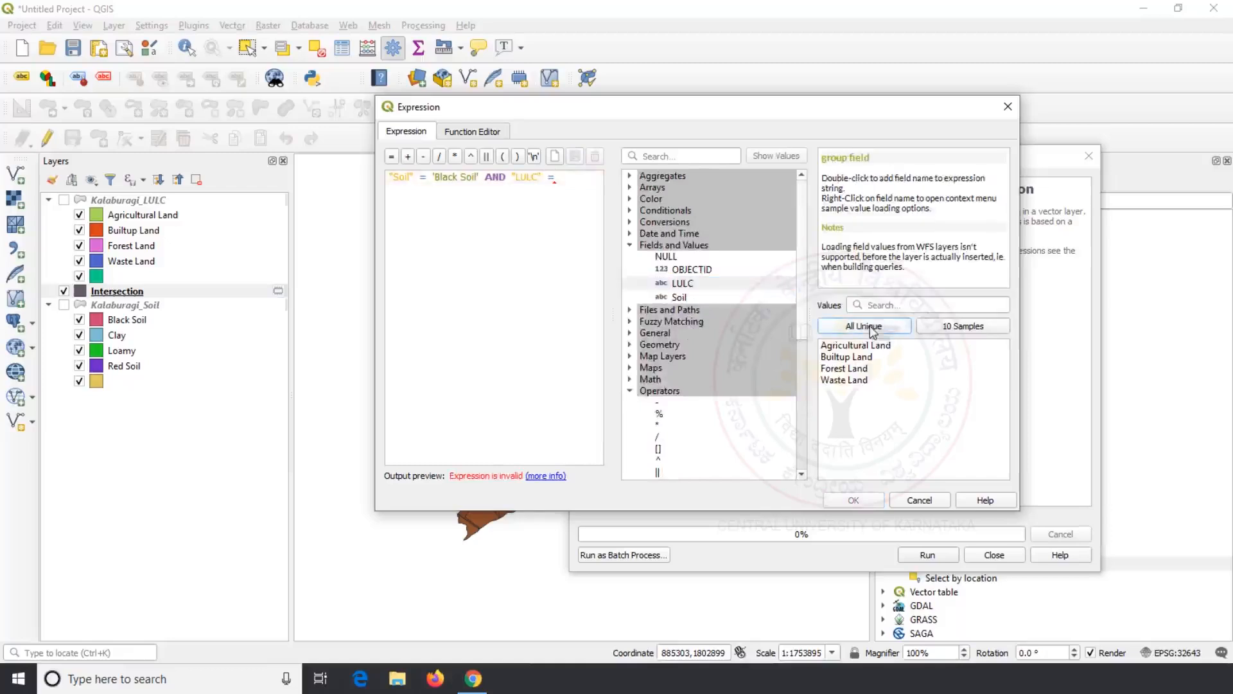
pyautogui.doubleClick(866, 347)
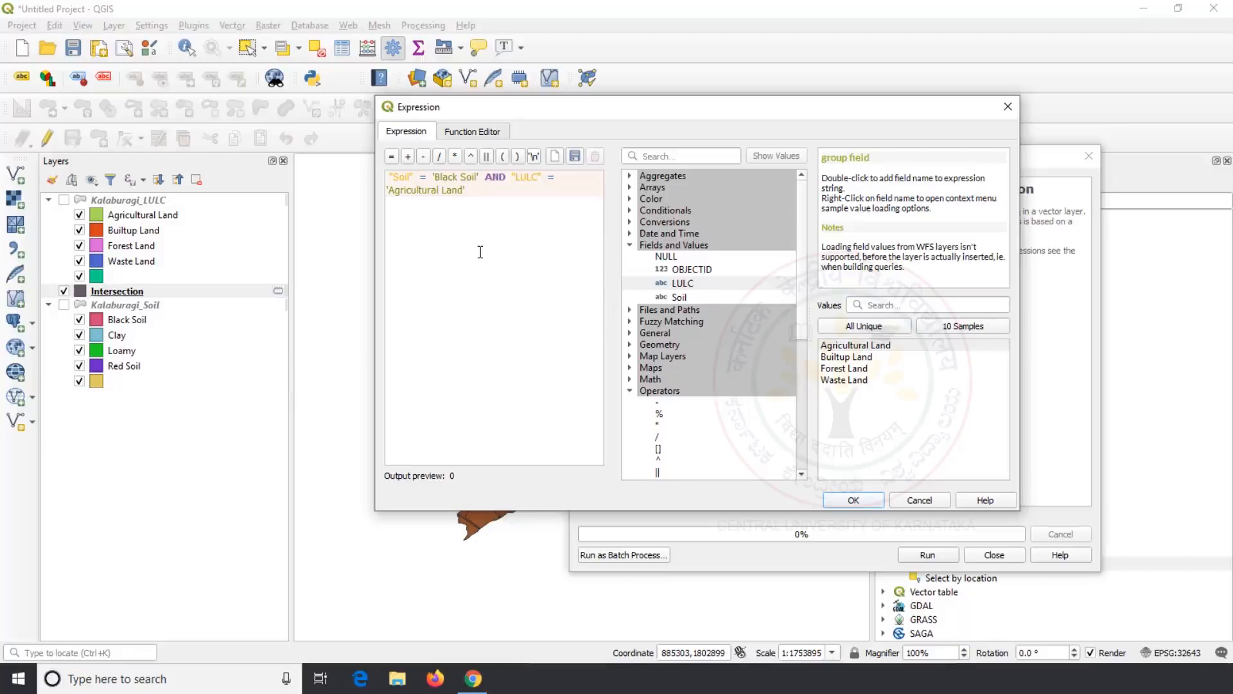
# Step: Run Select by expression to select the 22 Black Soil Agricultural Land features in Intersection
pyautogui.click(853, 501)
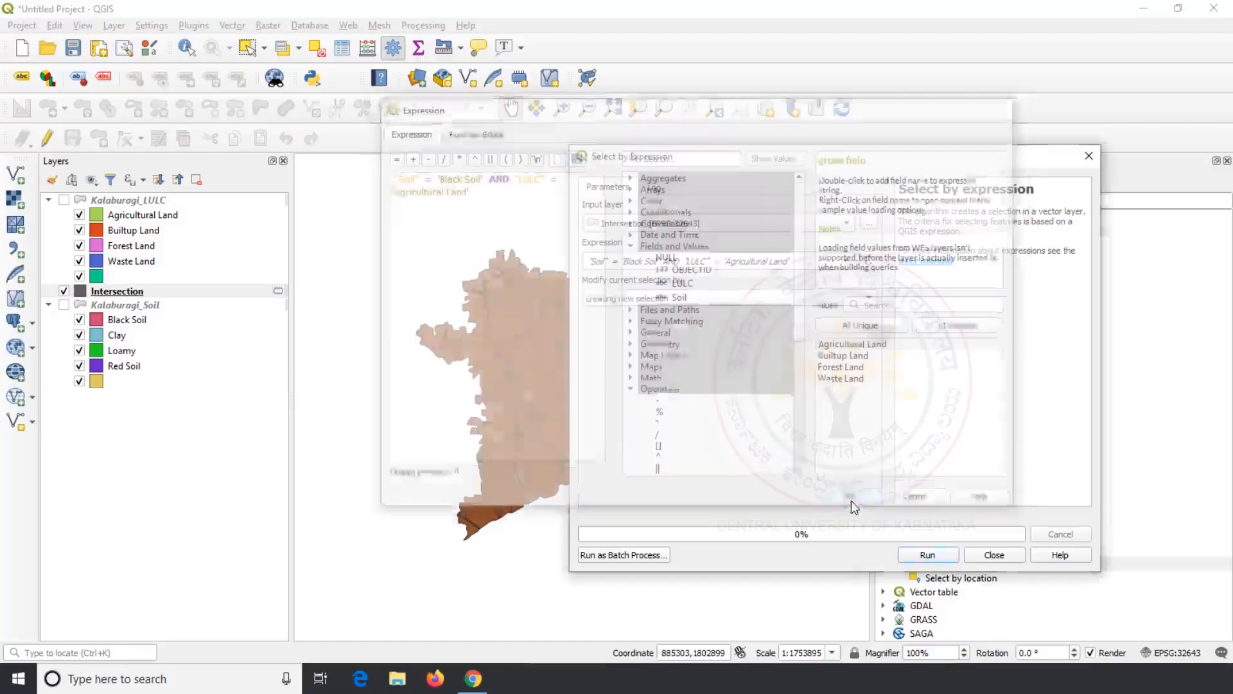
pyautogui.click(925, 556)
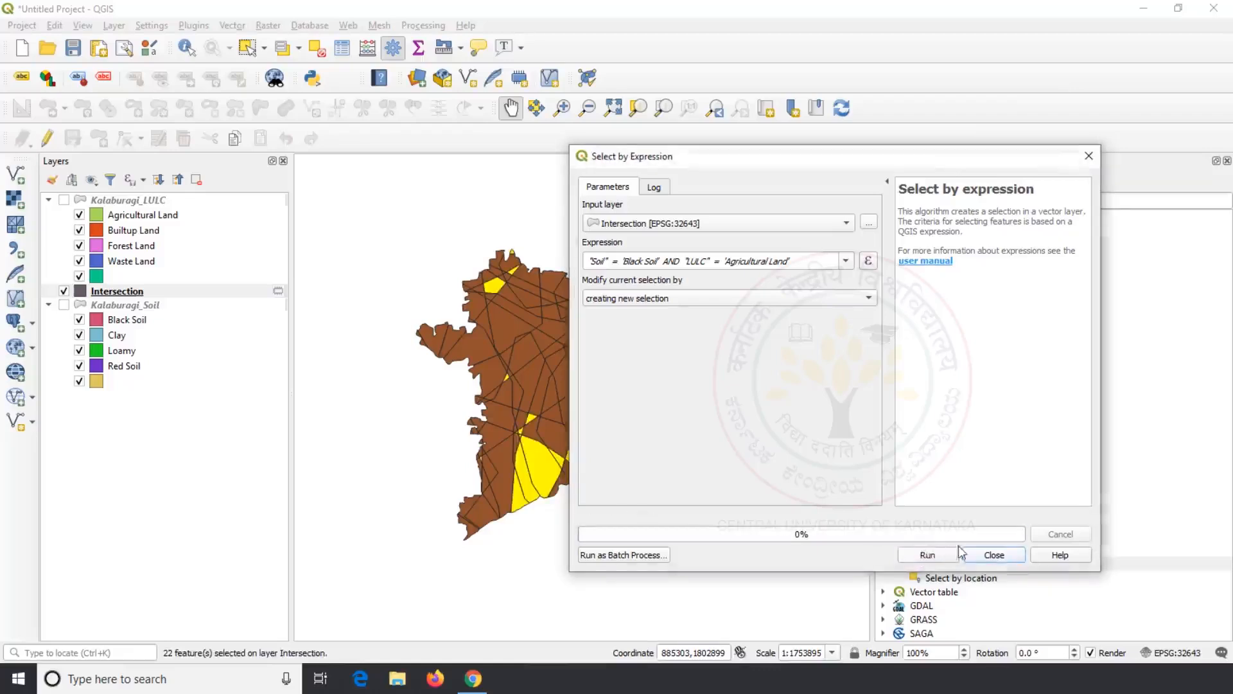
pyautogui.click(993, 555)
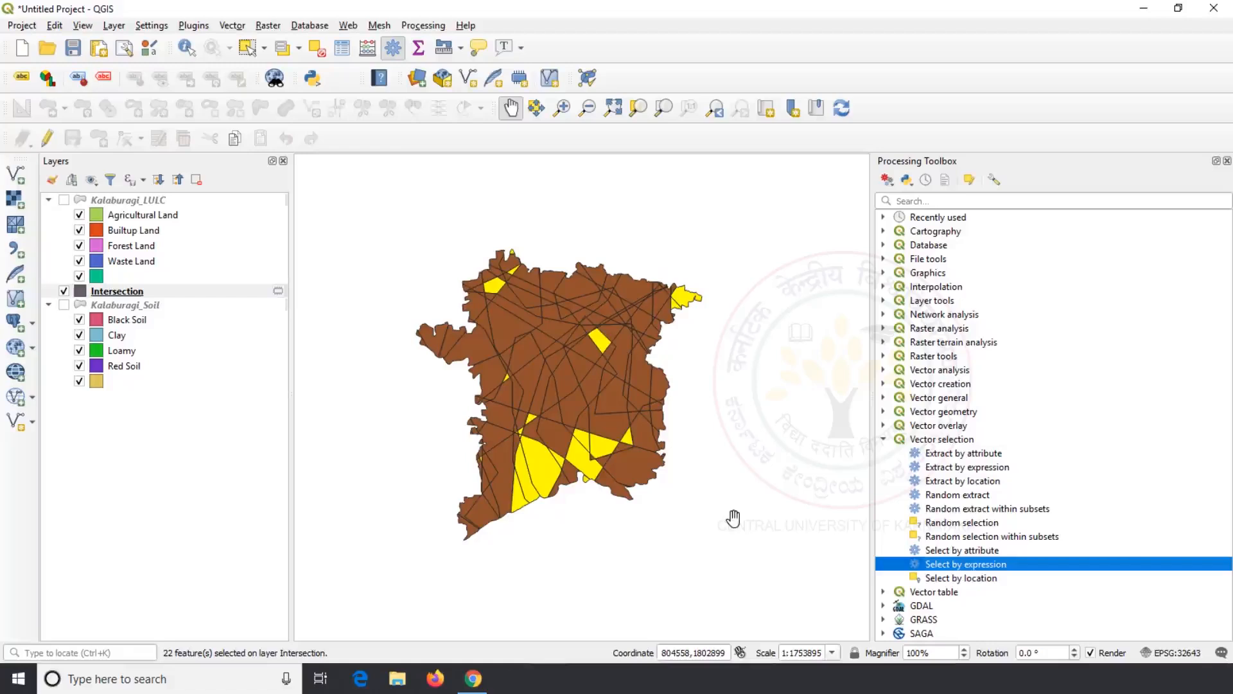
# Step: Review the selected features in the Intersection layer's attribute table
pyautogui.rightClick(137, 291)
pyautogui.click(200, 463)
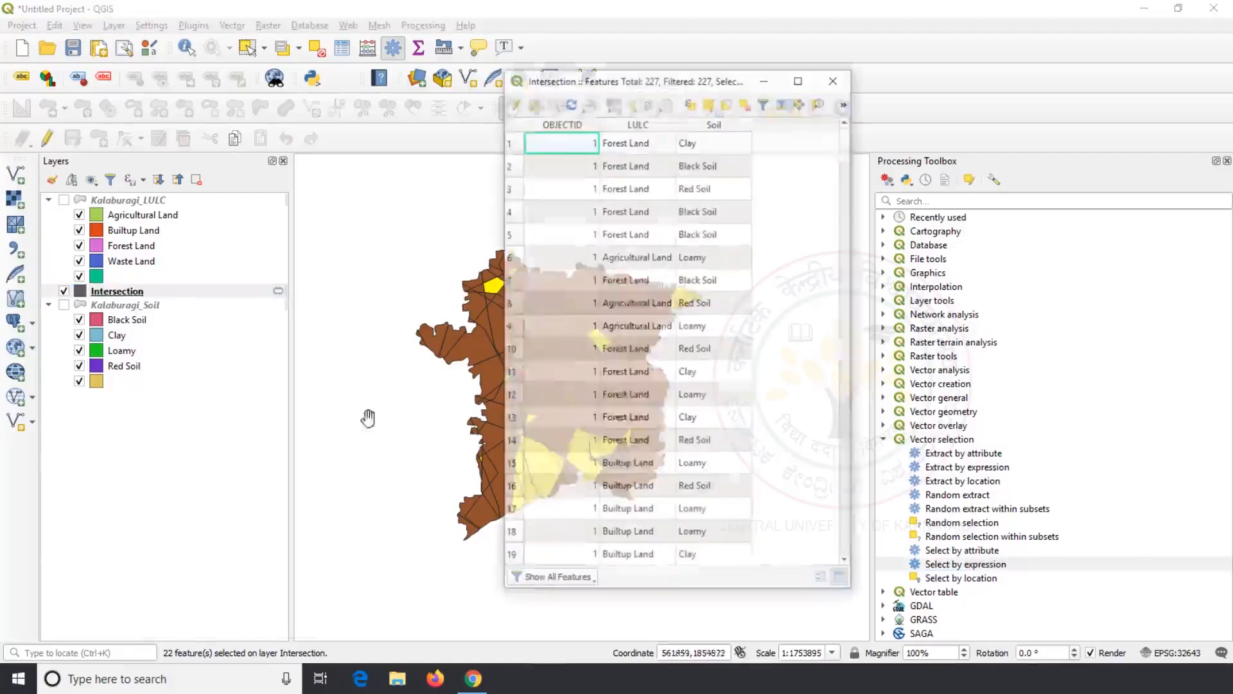
pyautogui.scroll(-16, 697, 267)
pyautogui.scroll(-1, 697, 267)
pyautogui.scroll(2, 681, 268)
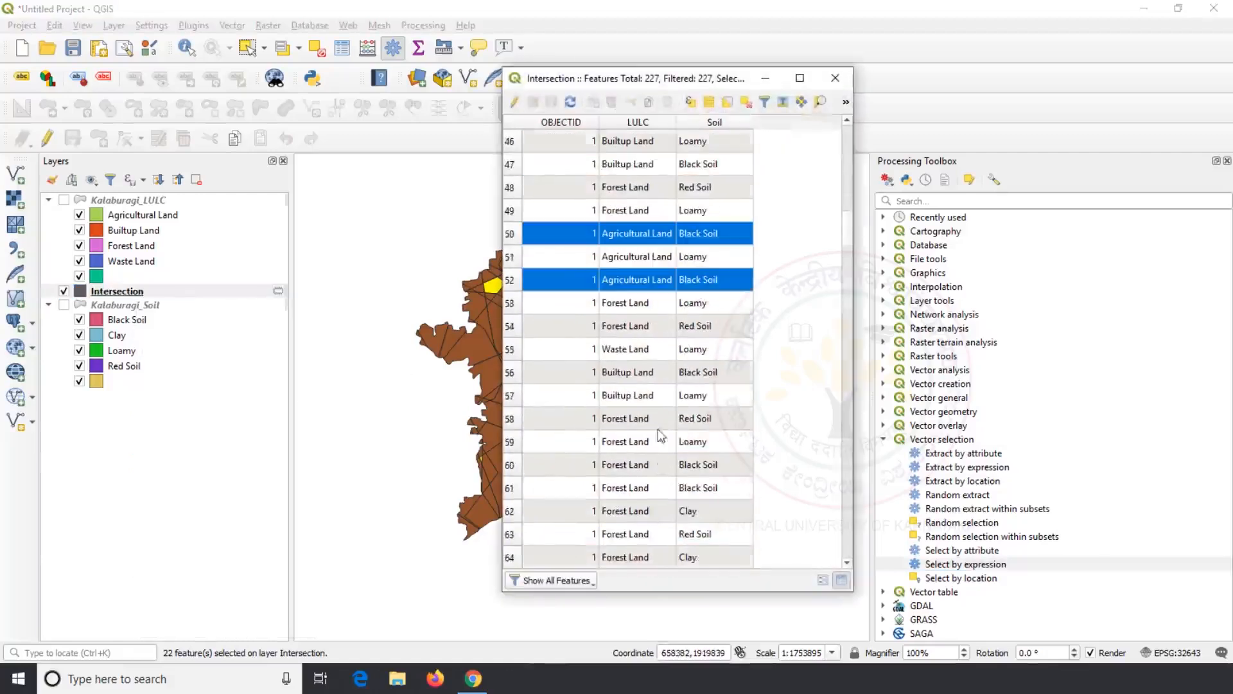
pyautogui.scroll(-6, 673, 289)
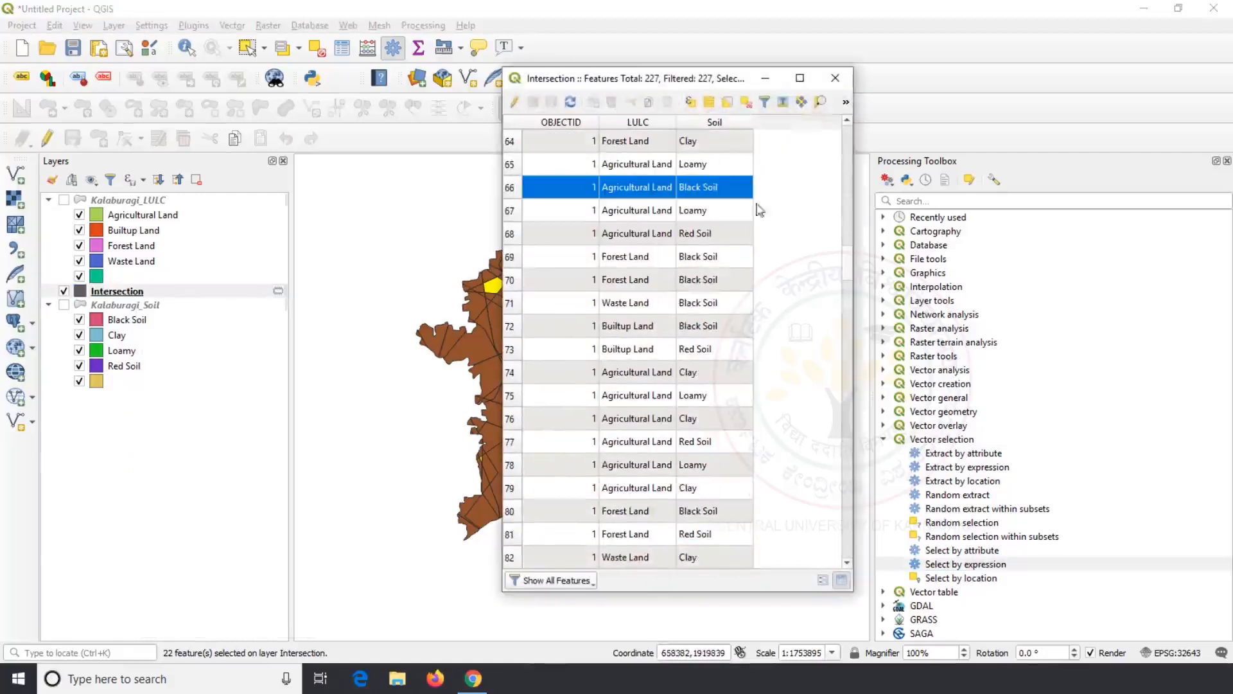
pyautogui.click(836, 78)
pyautogui.rightClick(153, 294)
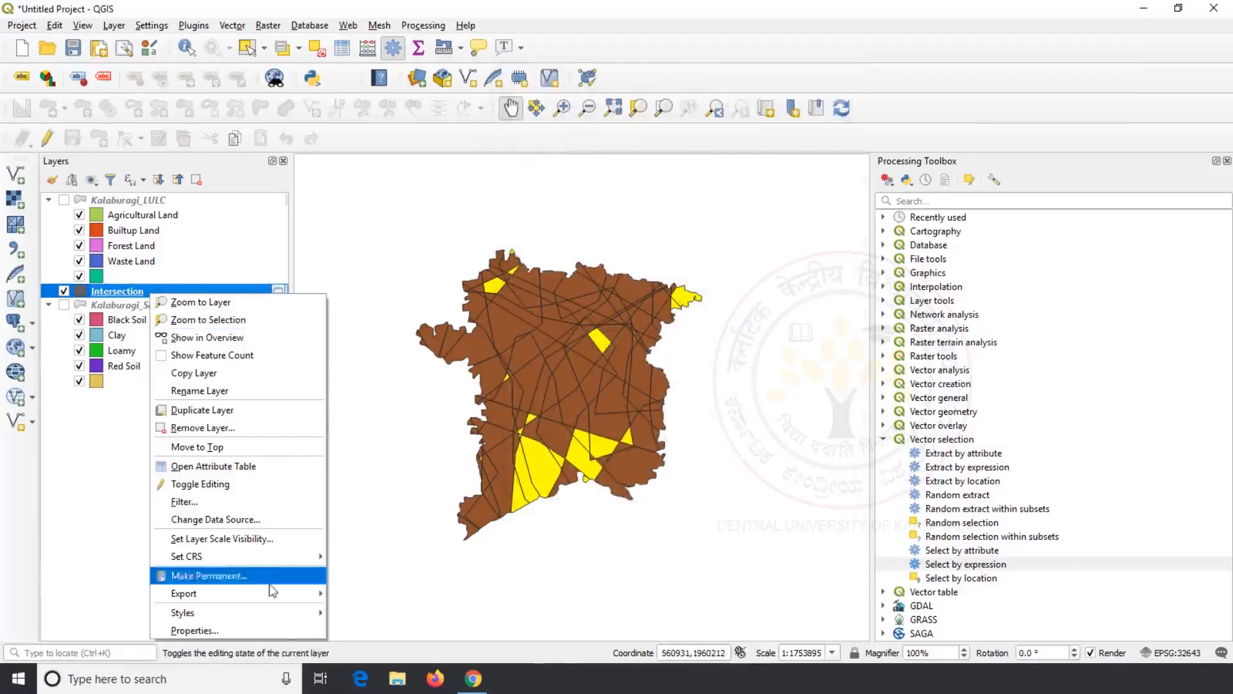
# Step: Export only the selected features to Intersect_Result.shp in LKA_adm and add it to the map
pyautogui.moveTo(274, 594)
pyautogui.click(348, 594)
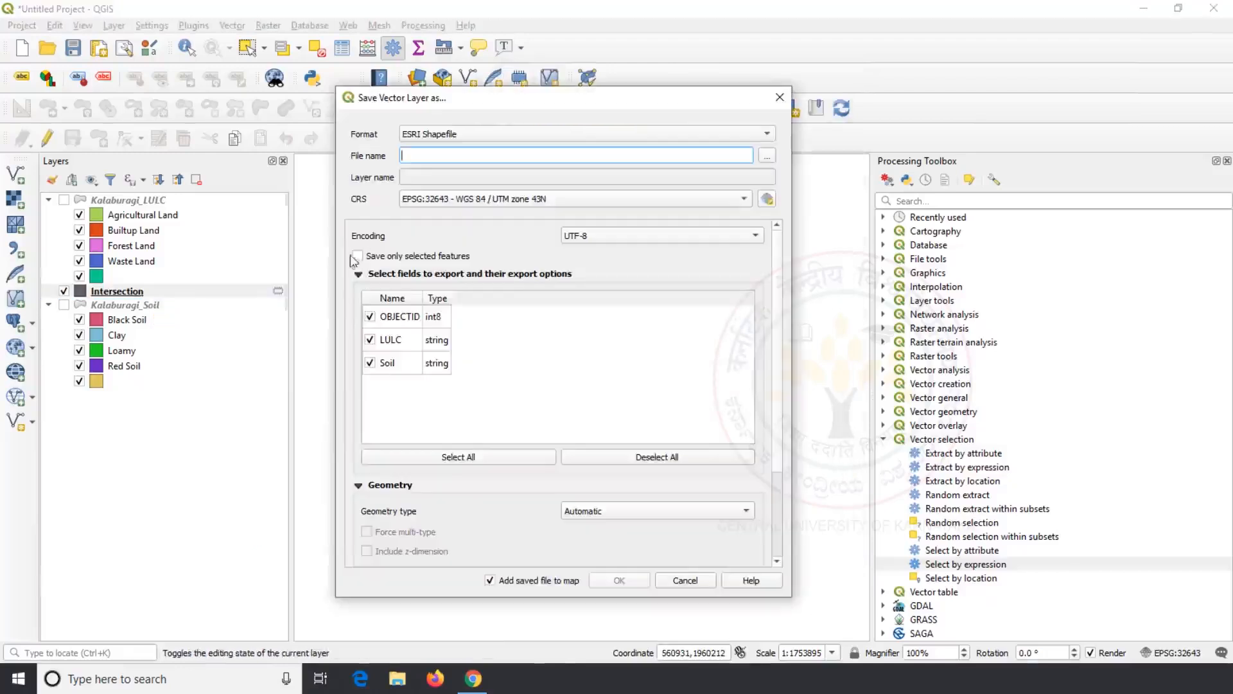
pyautogui.click(767, 156)
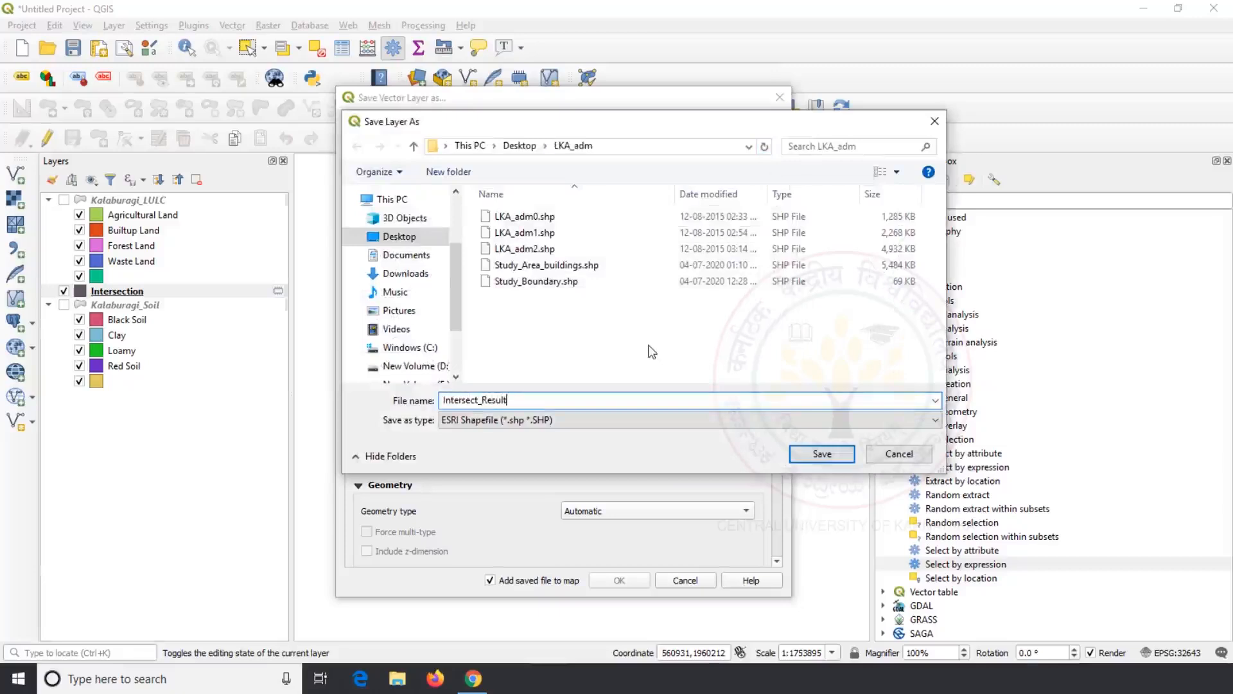
pyautogui.click(830, 455)
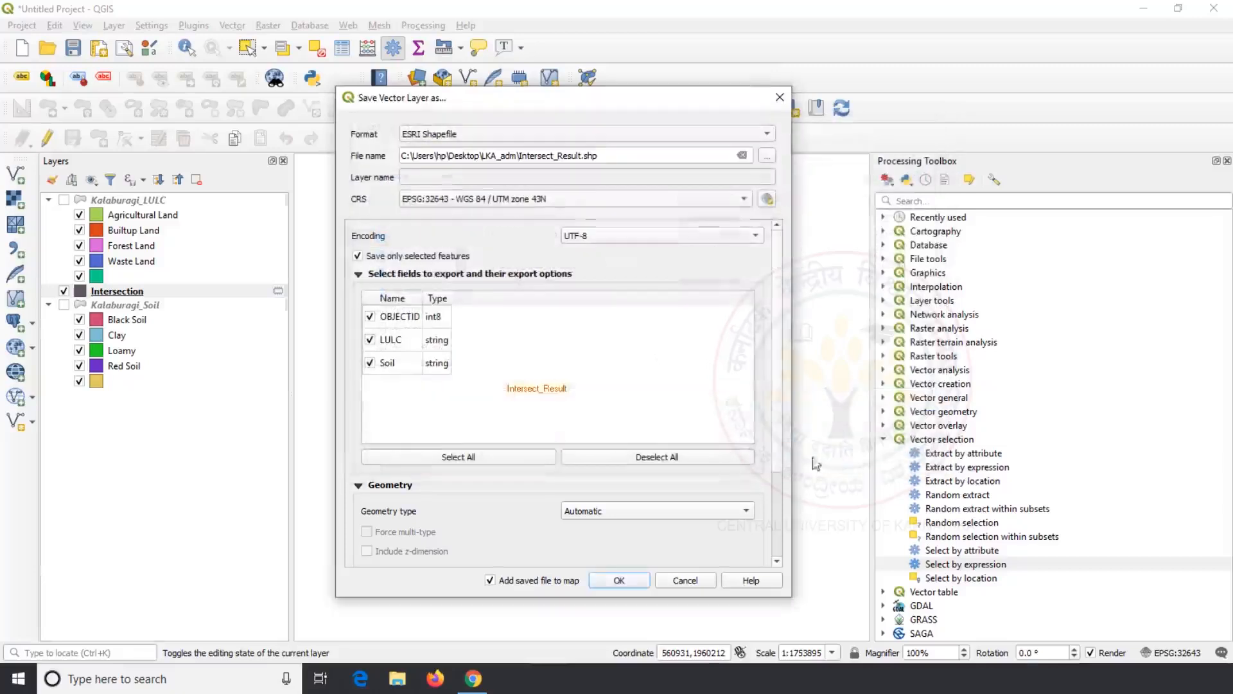
pyautogui.click(618, 580)
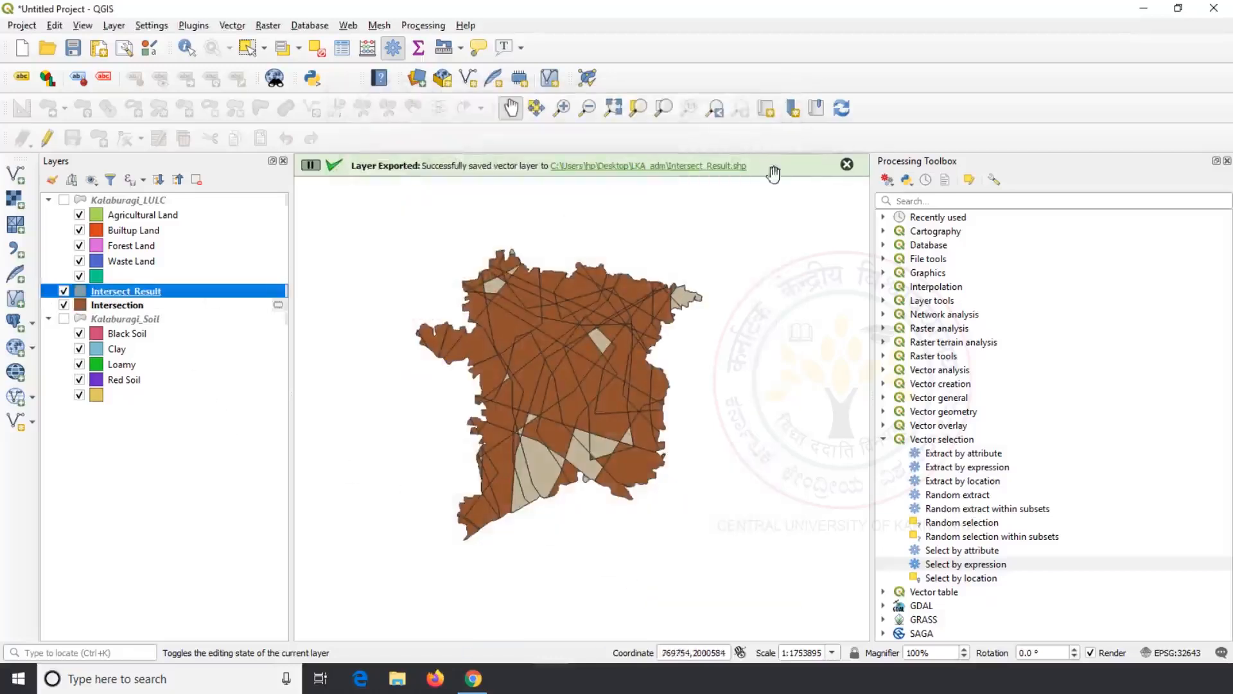
pyautogui.click(847, 165)
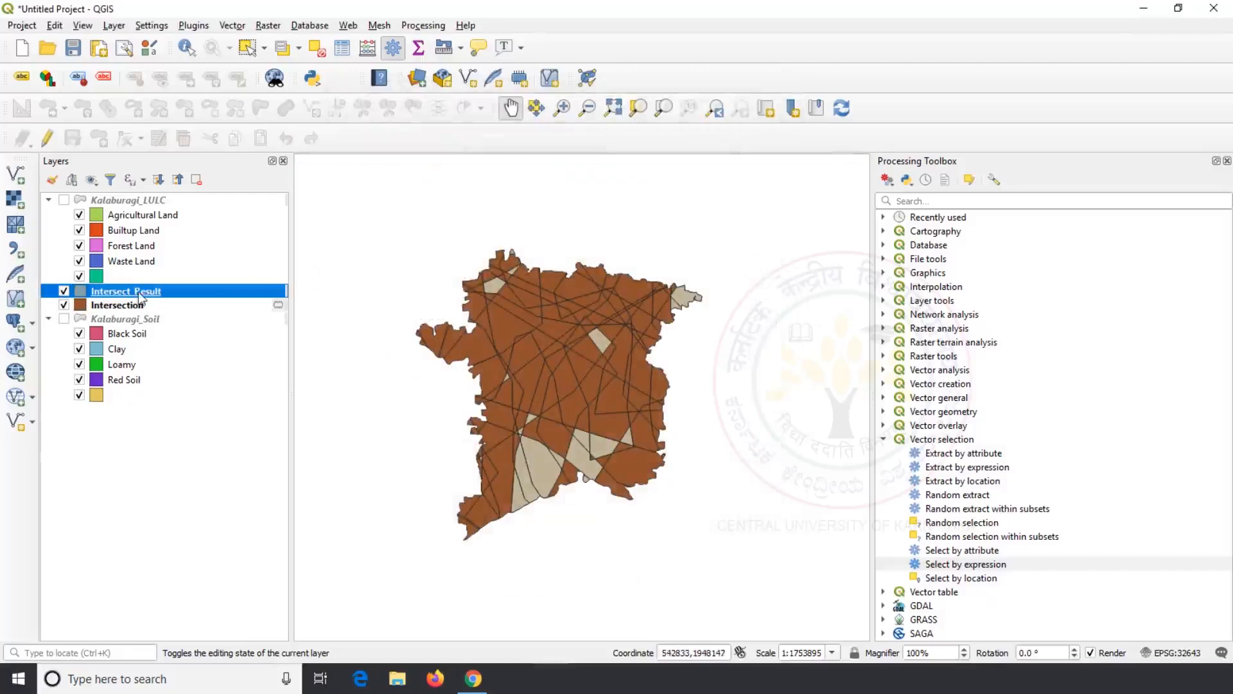
# Step: Add an Area field to Intersect_Result calculated with $area in the Field Calculator
pyautogui.rightClick(140, 297)
pyautogui.click(270, 462)
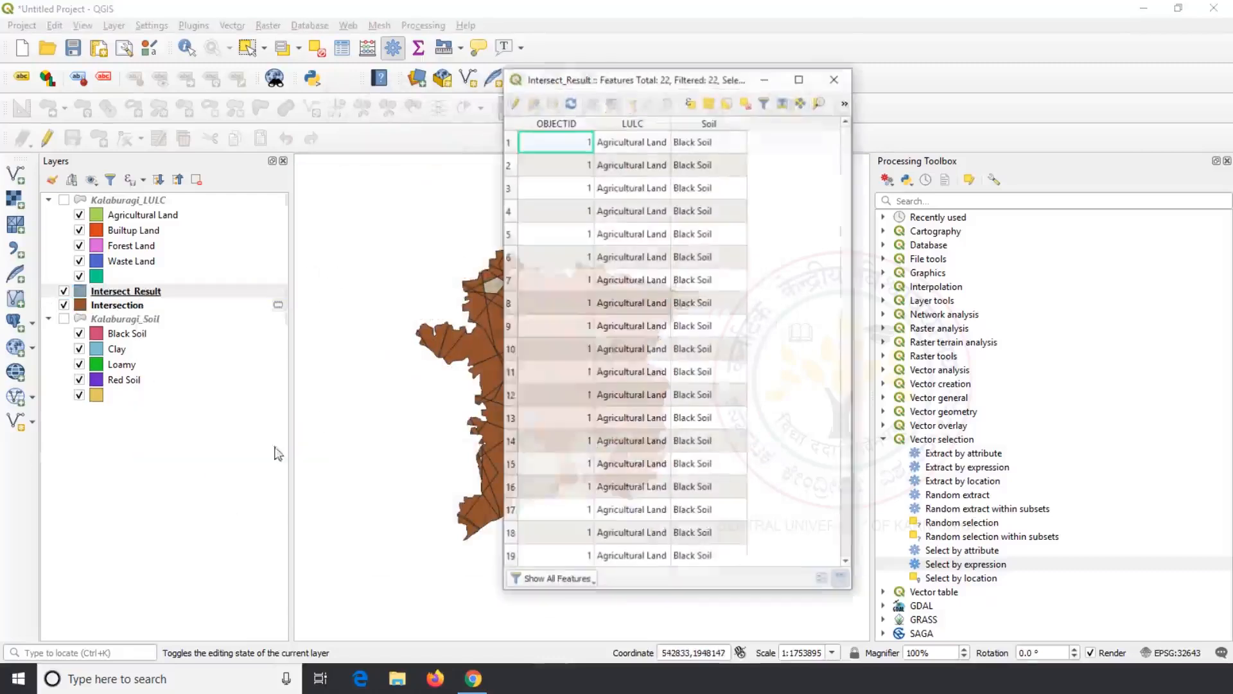
pyautogui.moveTo(855, 190); pyautogui.dragTo(1212, 191)
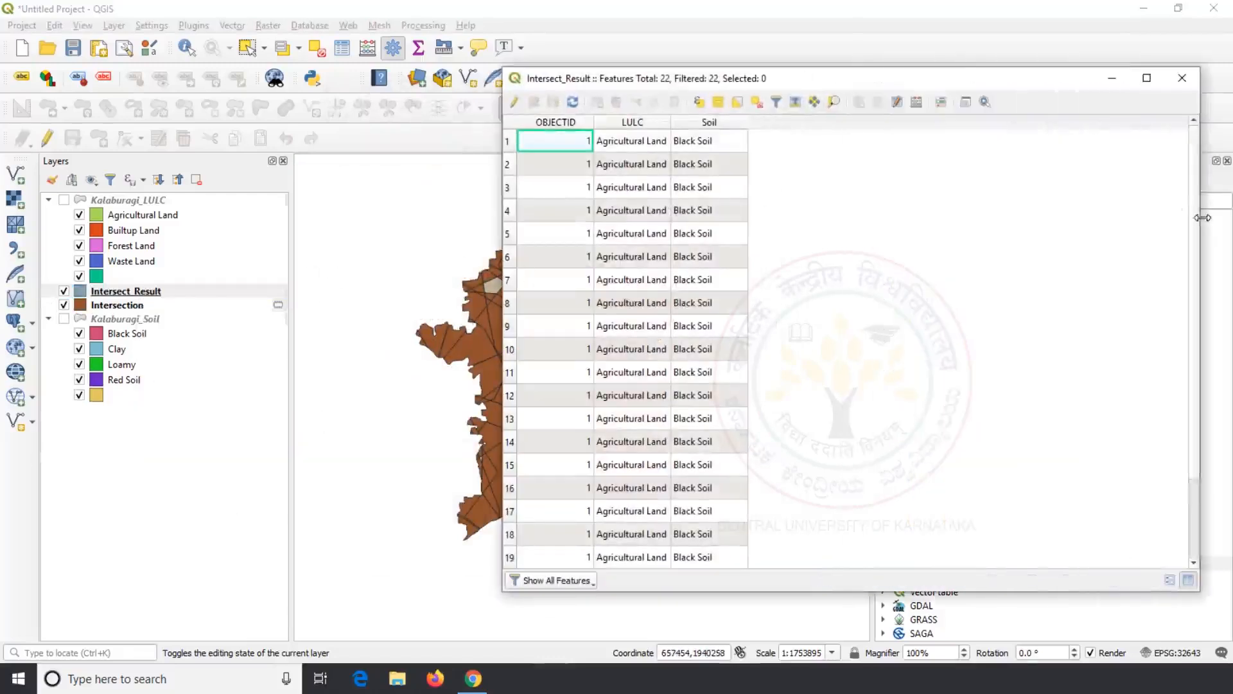
pyautogui.moveTo(1047, 78); pyautogui.dragTo(791, 79)
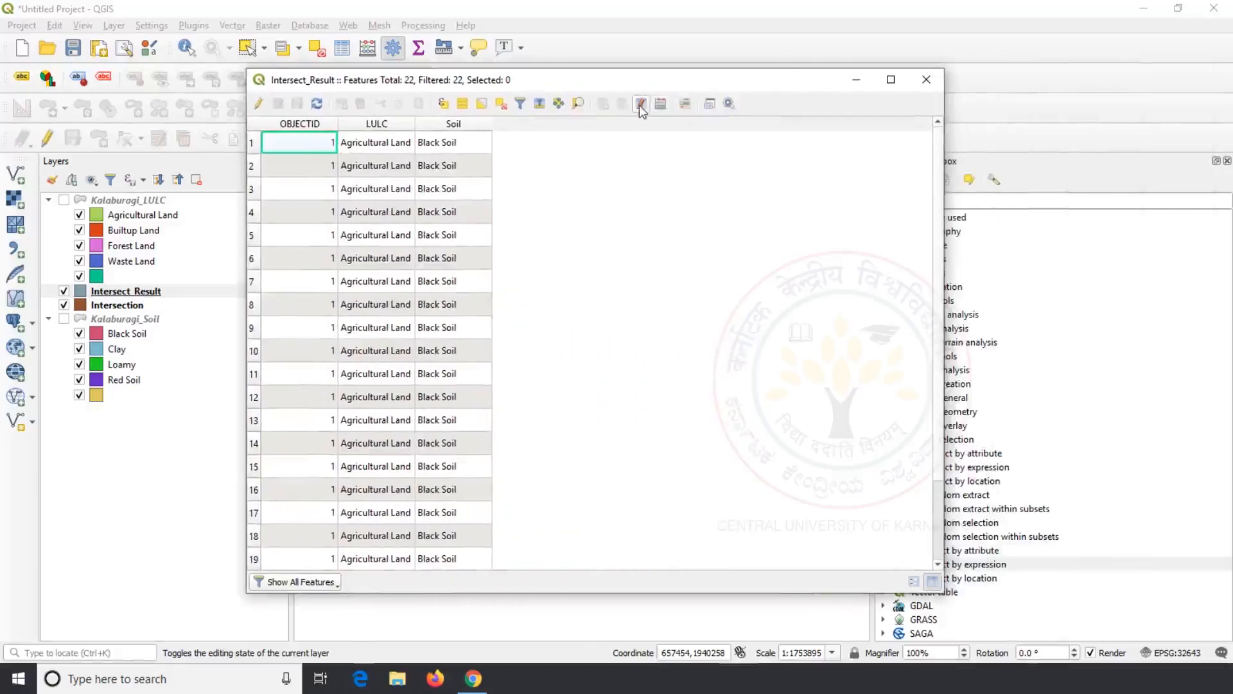
pyautogui.click(660, 105)
pyautogui.moveTo(570, 68); pyautogui.dragTo(620, 80)
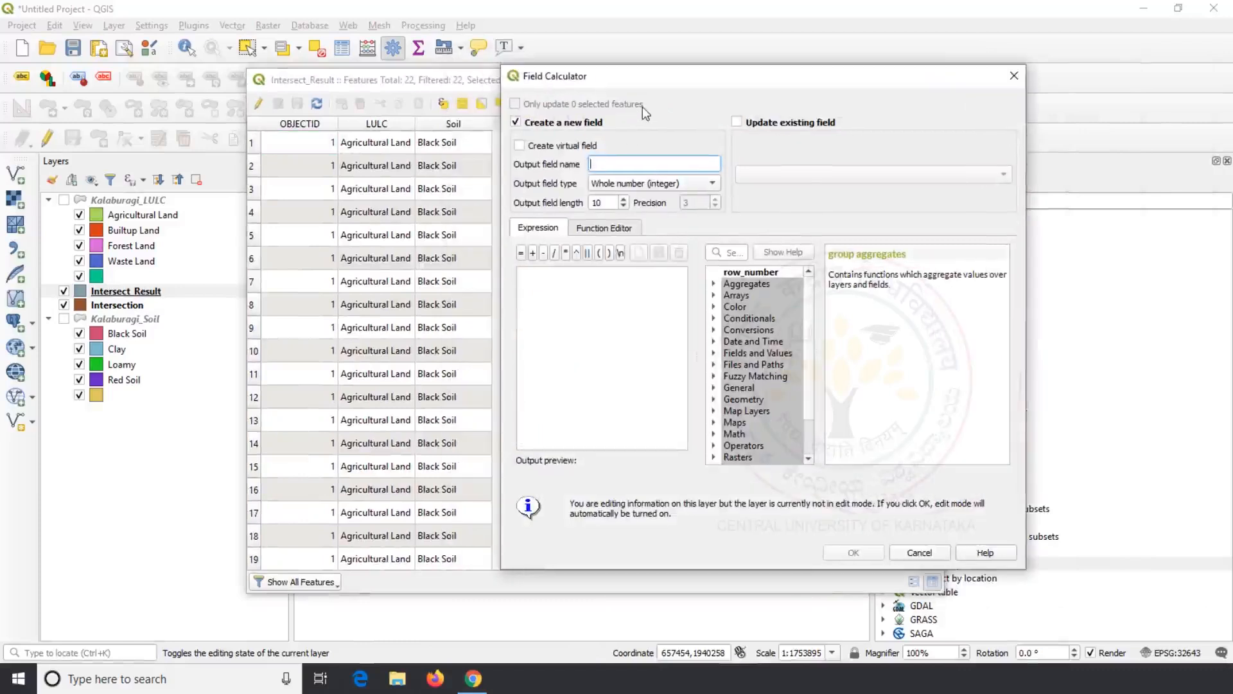
pyautogui.write('Area')
pyautogui.click(714, 399)
pyautogui.scroll(-1, 716, 401)
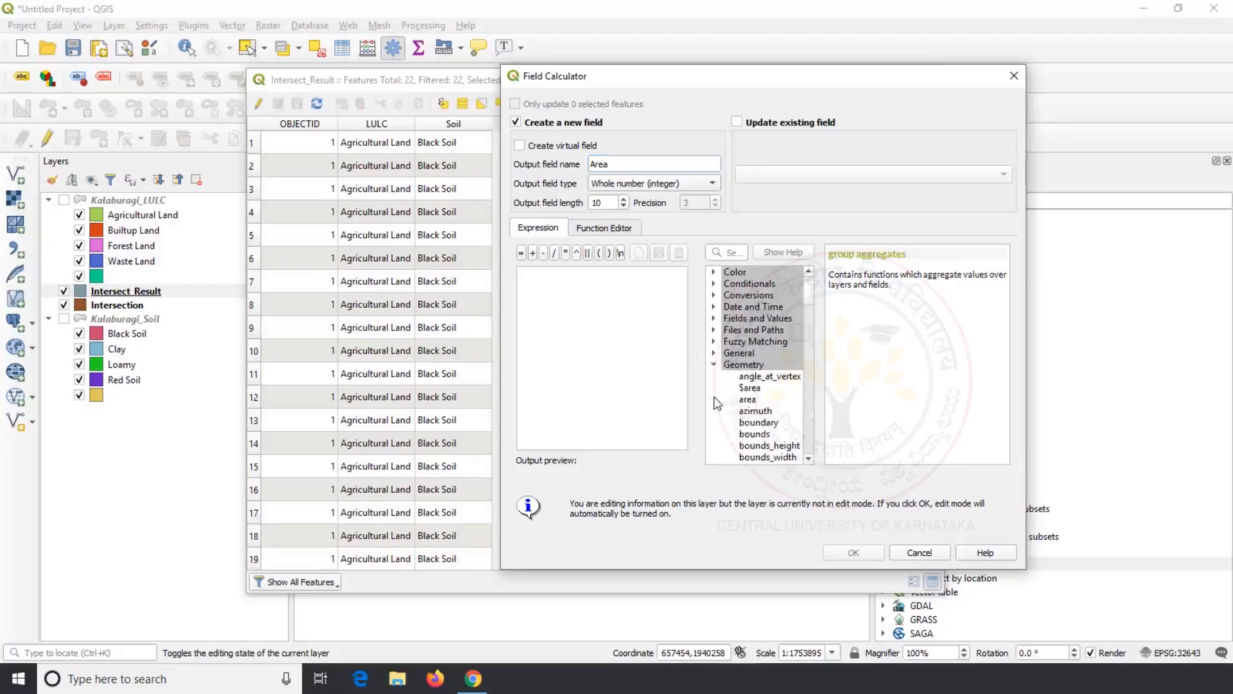
pyautogui.doubleClick(750, 388)
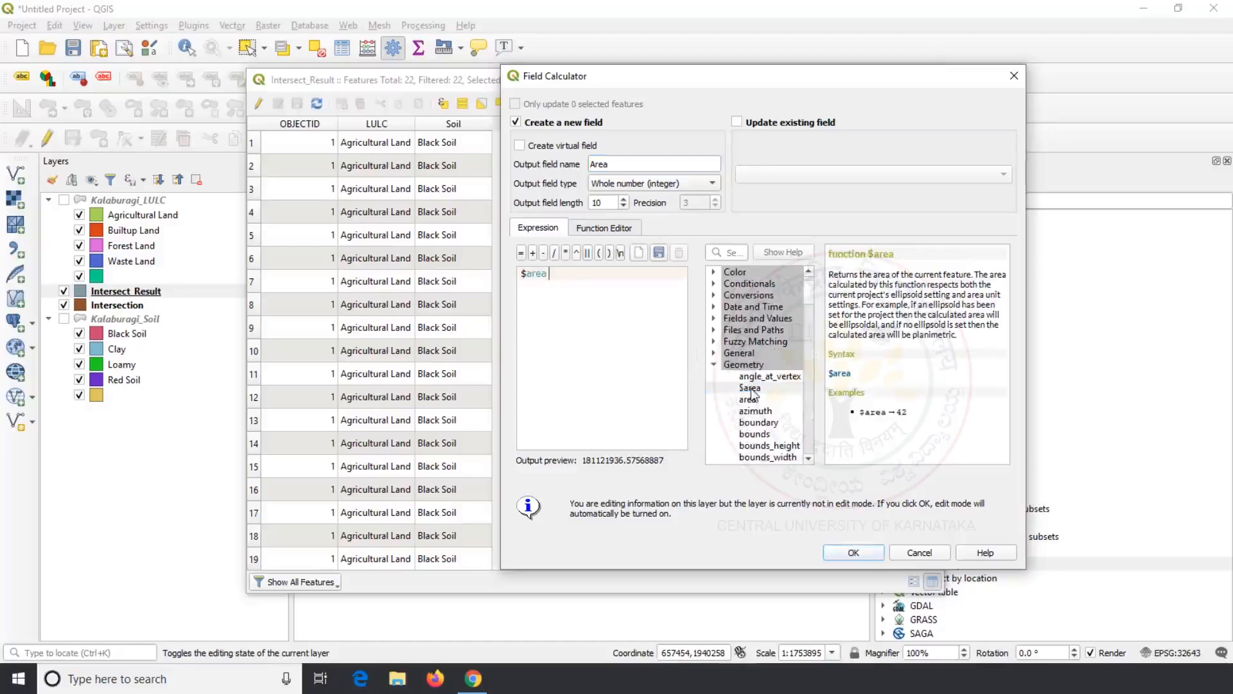
pyautogui.click(838, 551)
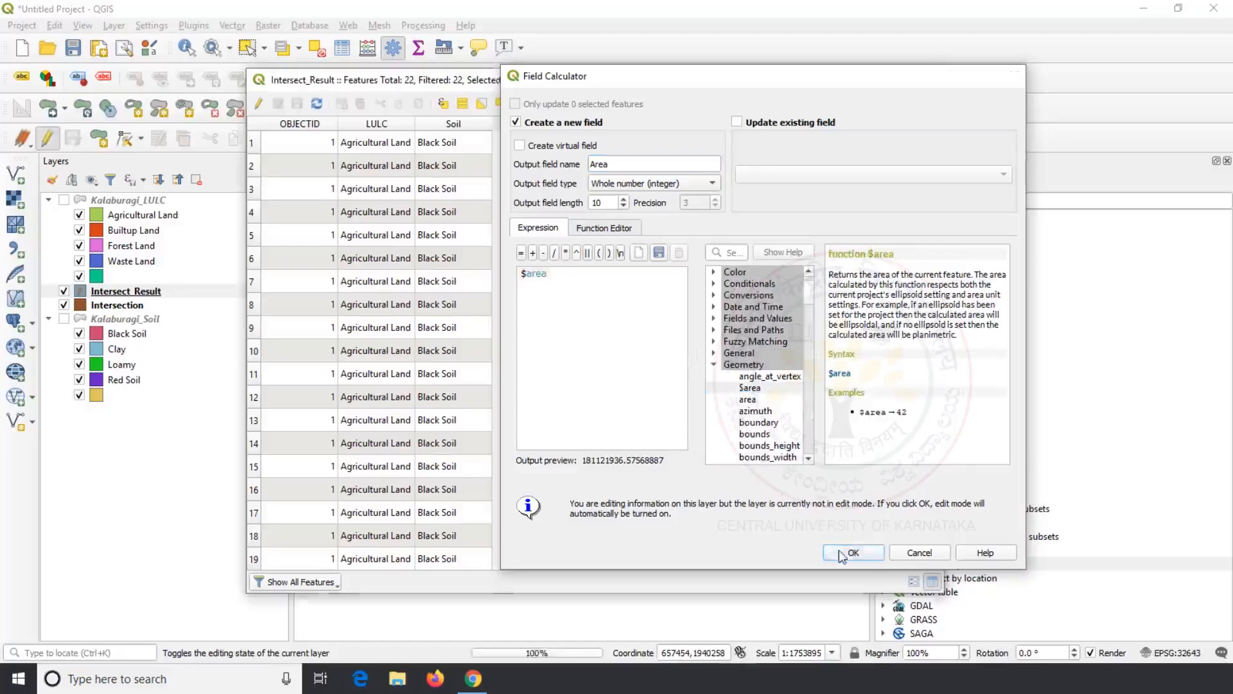
# Step: Sort the attribute table by Area from smallest to largest and review the values
pyautogui.click(548, 154)
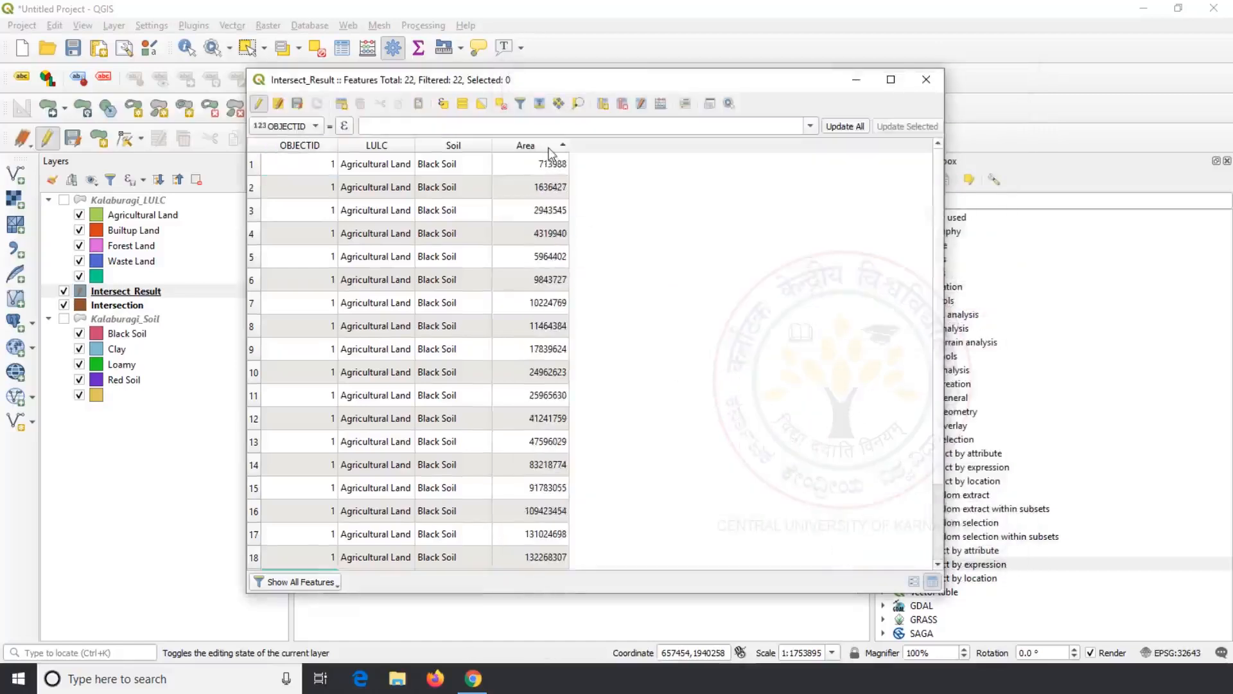
pyautogui.scroll(-2, 546, 184)
pyautogui.scroll(2, 547, 184)
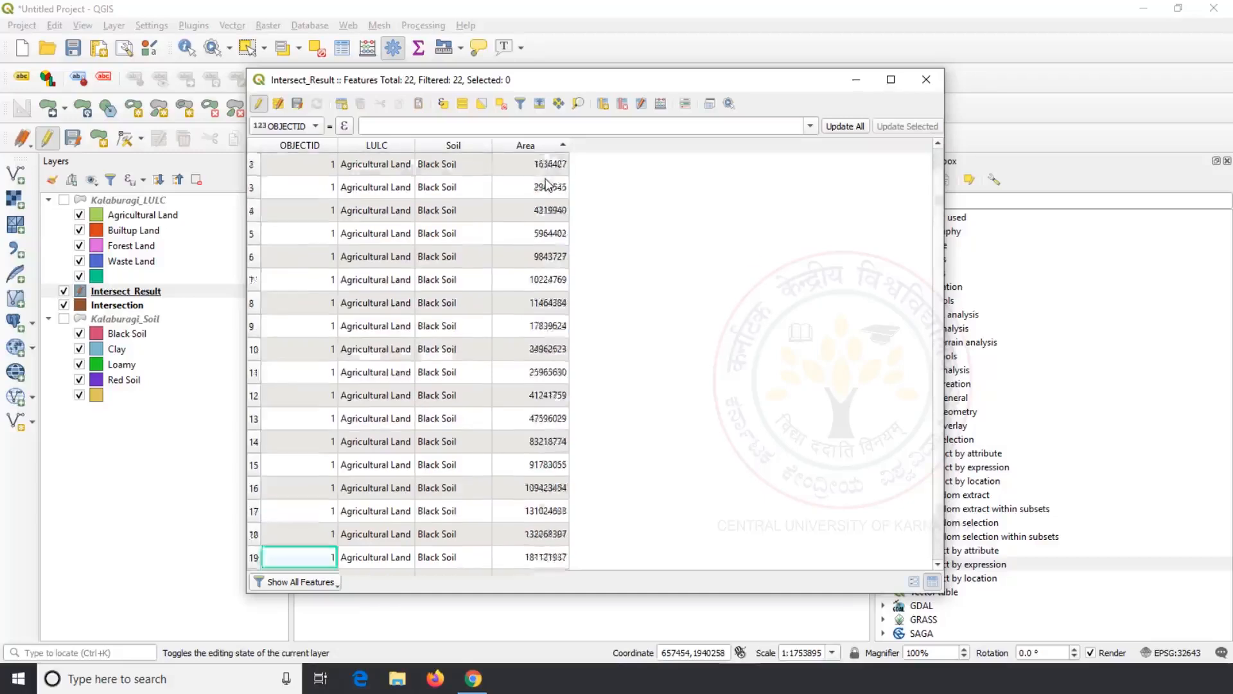
pyautogui.scroll(-2, 546, 185)
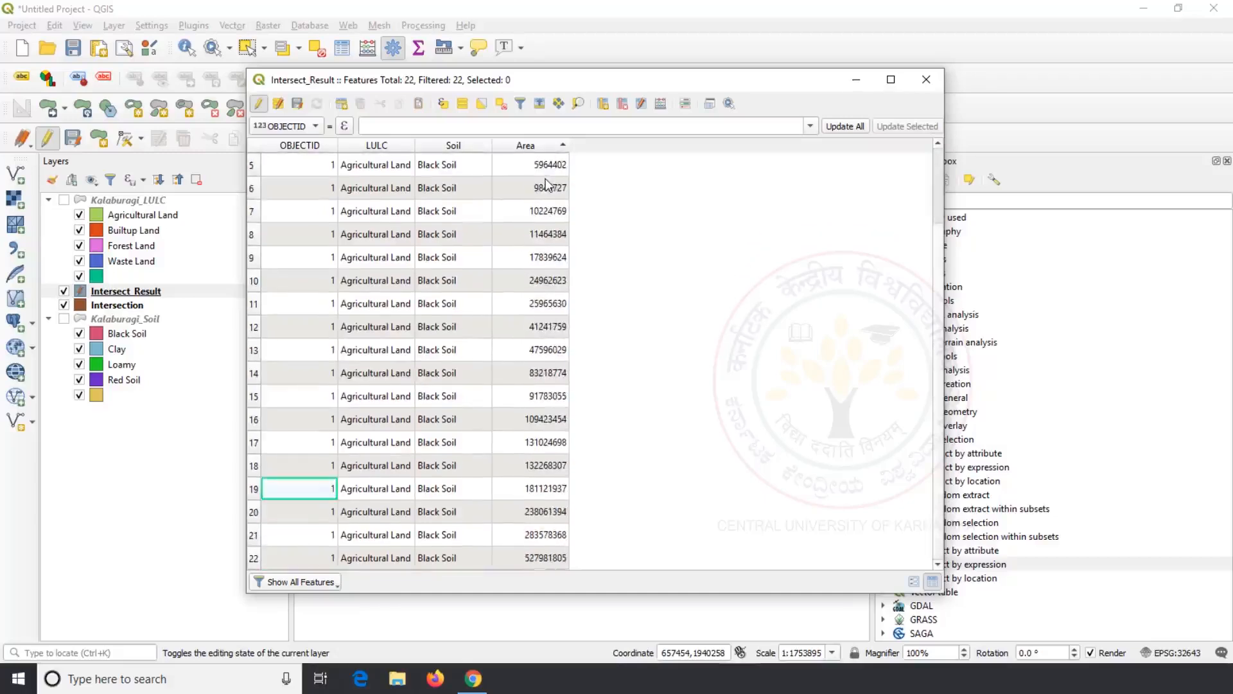
pyautogui.scroll(2, 547, 185)
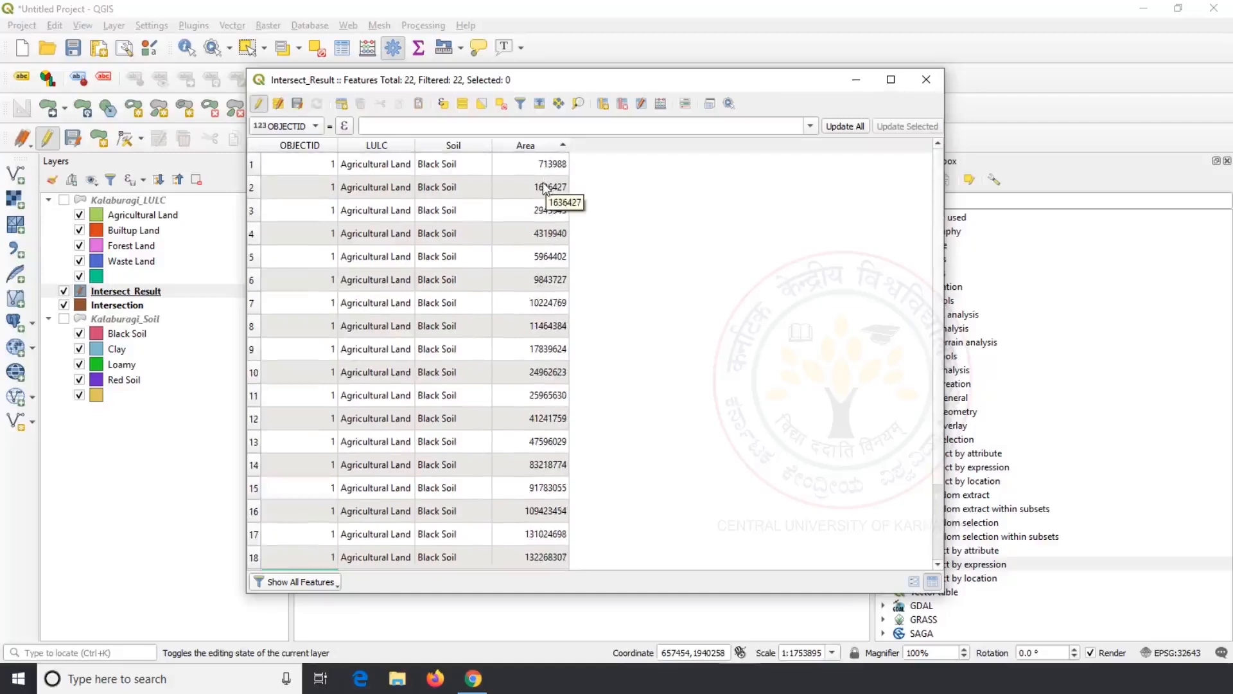
pyautogui.click(926, 79)
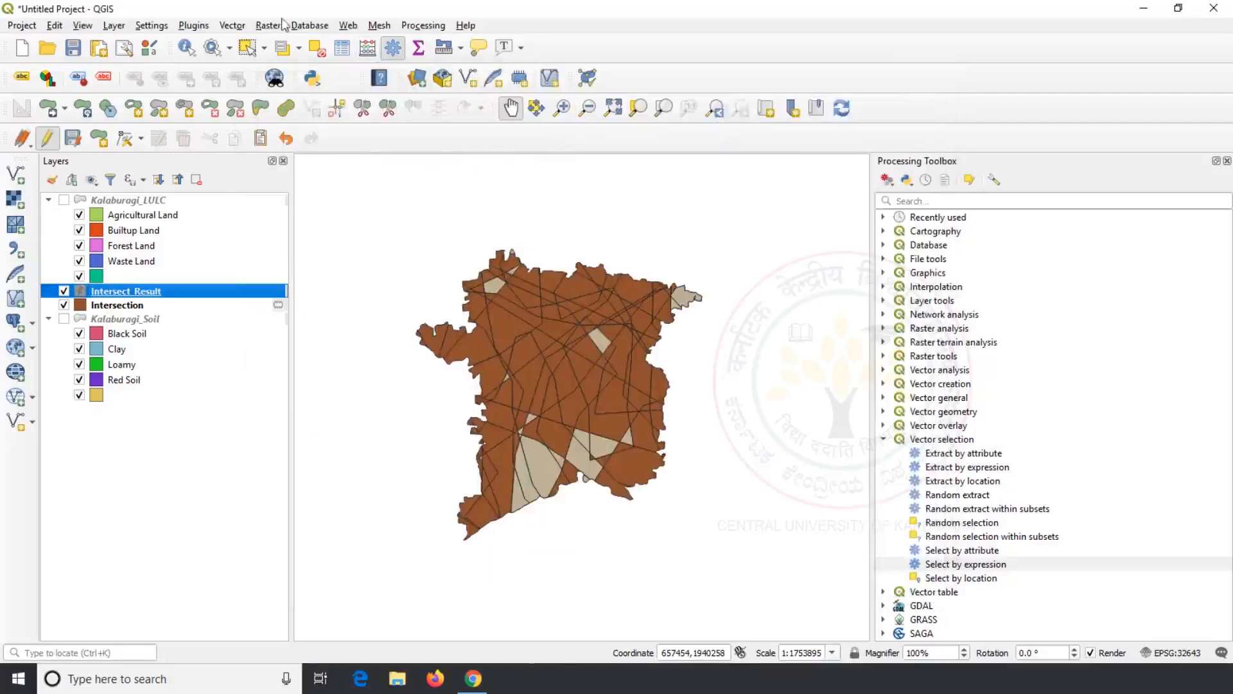
# Step: Start a new, empty QGIS project with Ctrl+N
pyautogui.click(238, 26)
pyautogui.moveTo(285, 65)
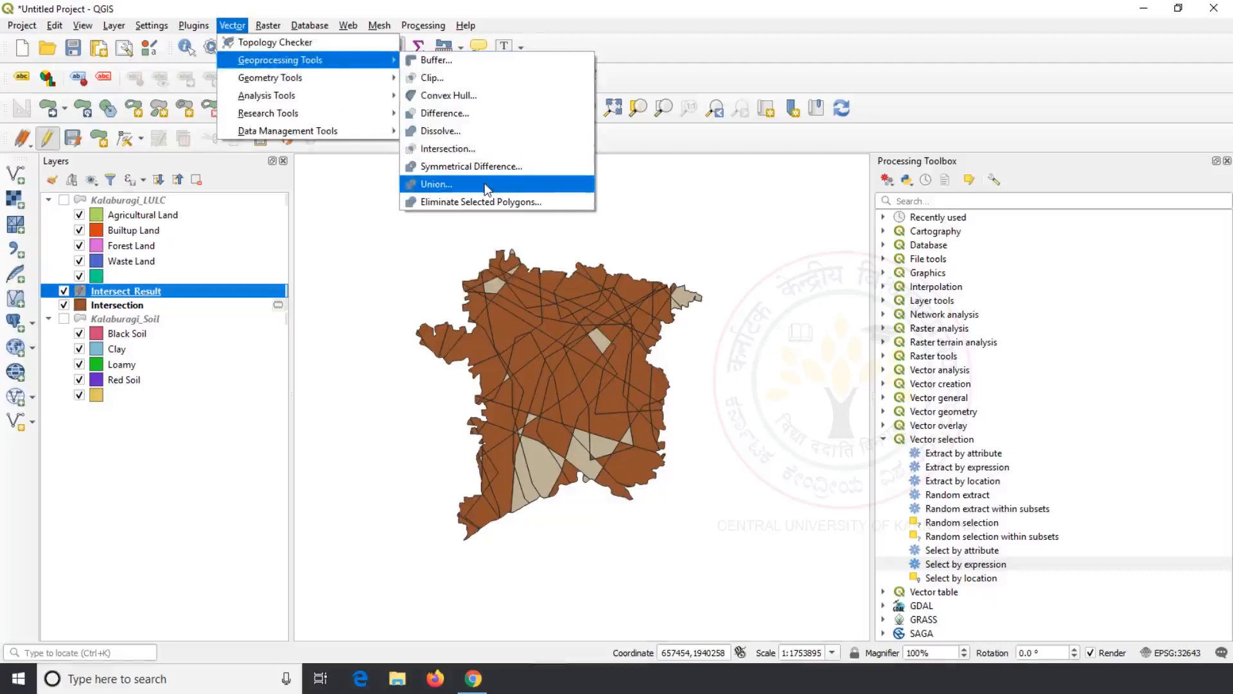
pyautogui.click(715, 77)
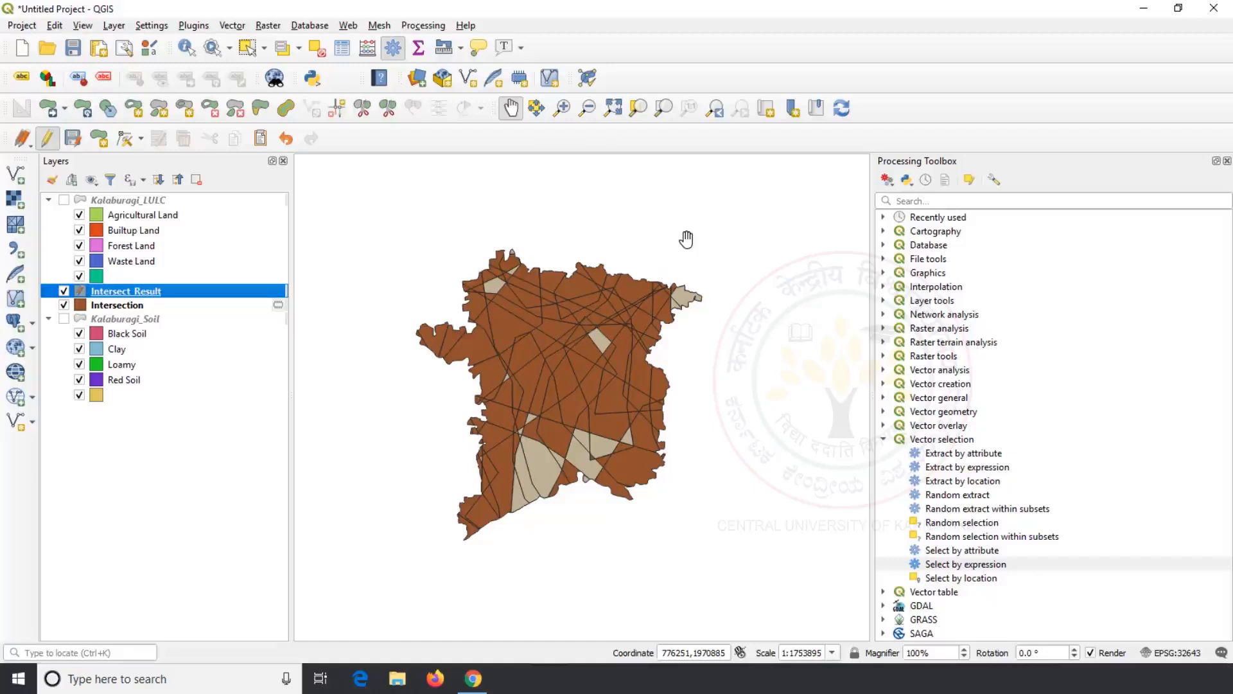
pyautogui.hotkey('ctrl', 'n')
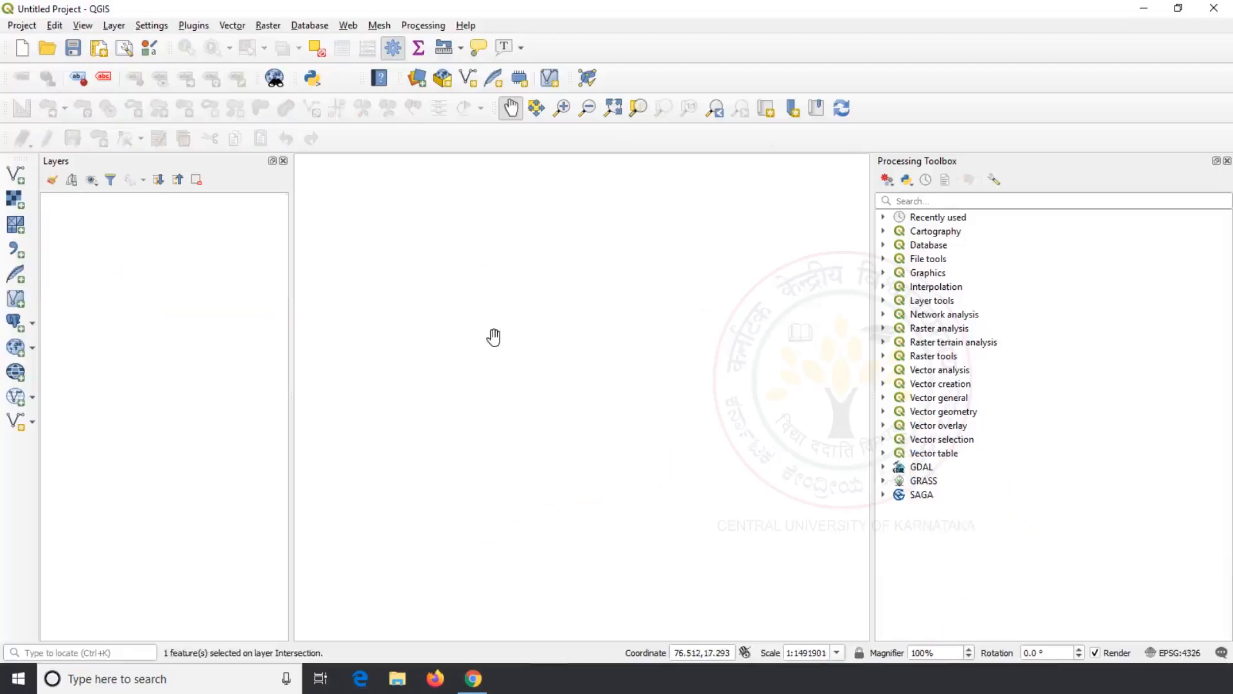
# Step: Add Dummy_LULC.shp and Dummy_Soil.shp from the Kalaburagi District Boundary folder as layers
pyautogui.click(12, 183)
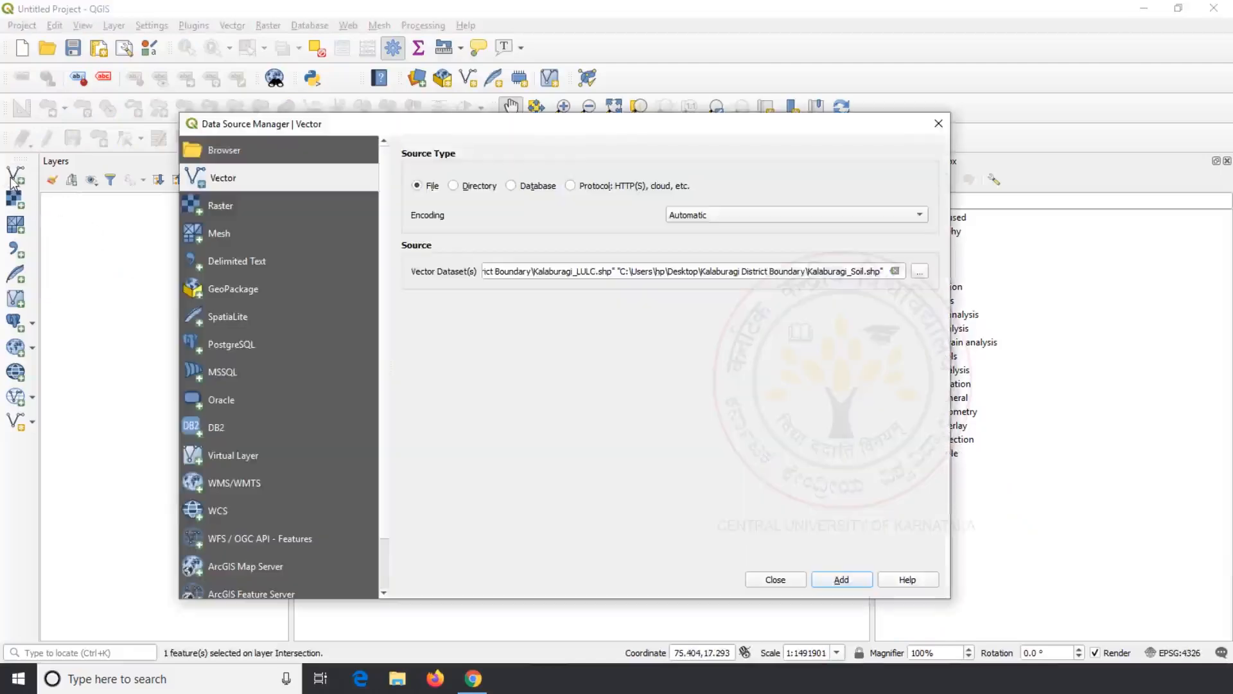
pyautogui.click(918, 271)
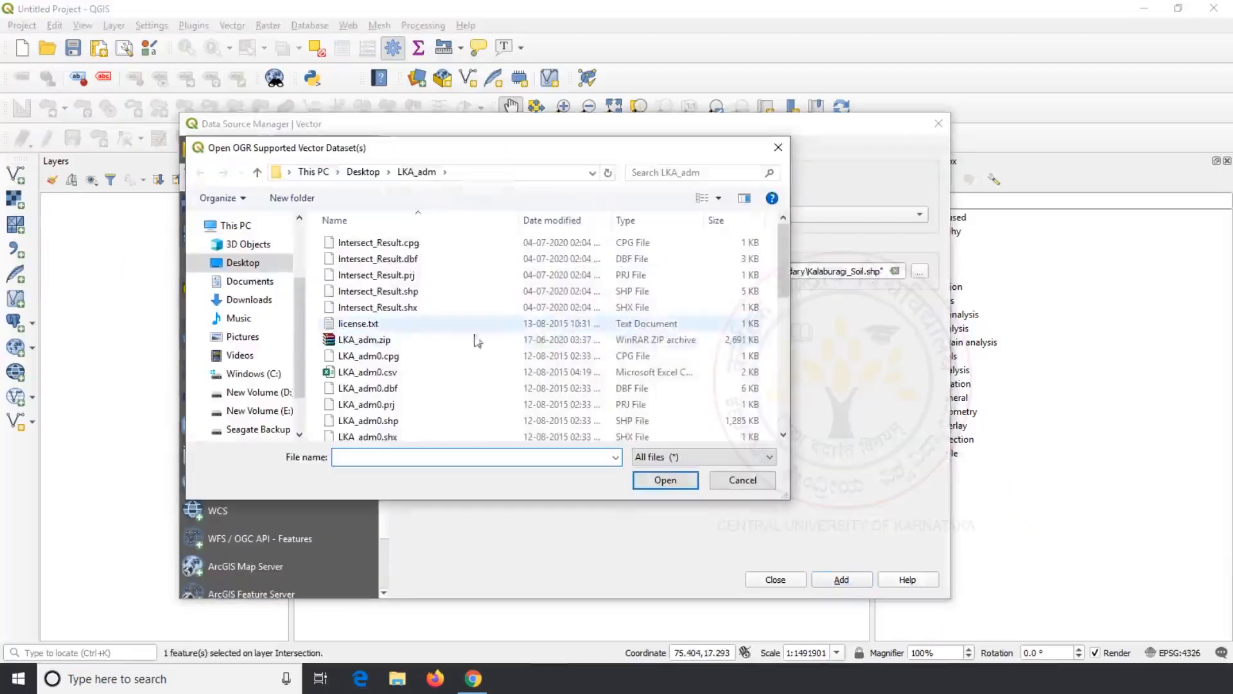
pyautogui.click(244, 263)
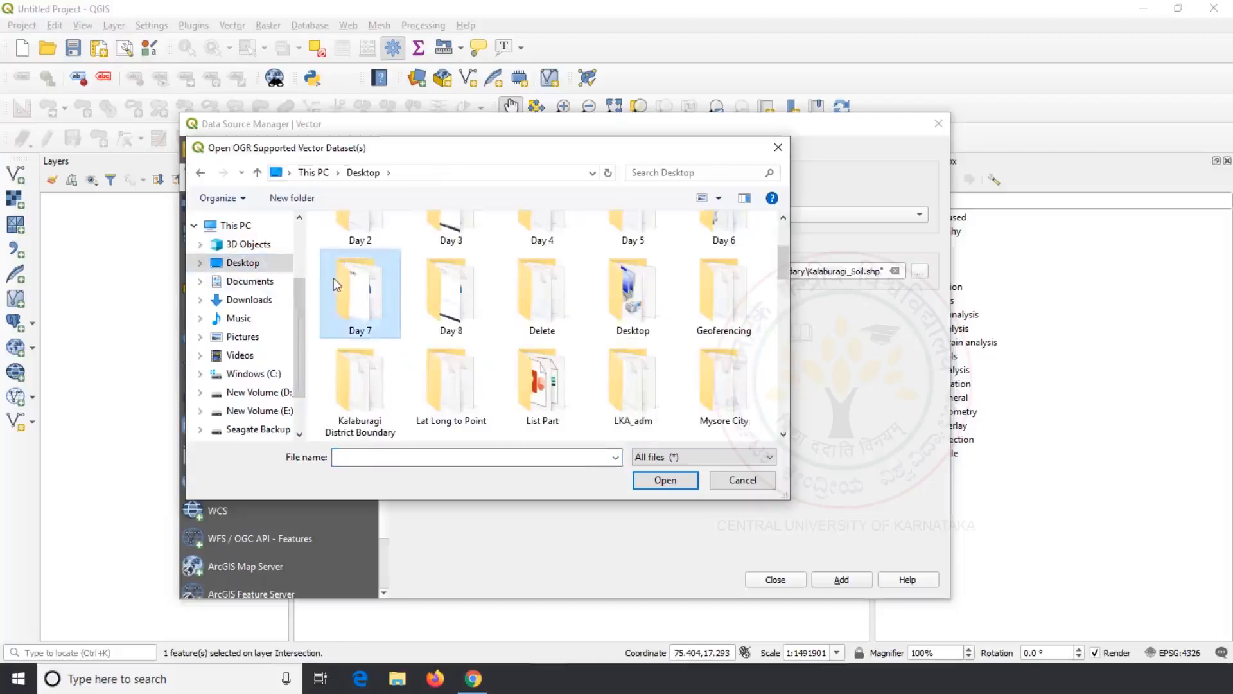
pyautogui.doubleClick(380, 397)
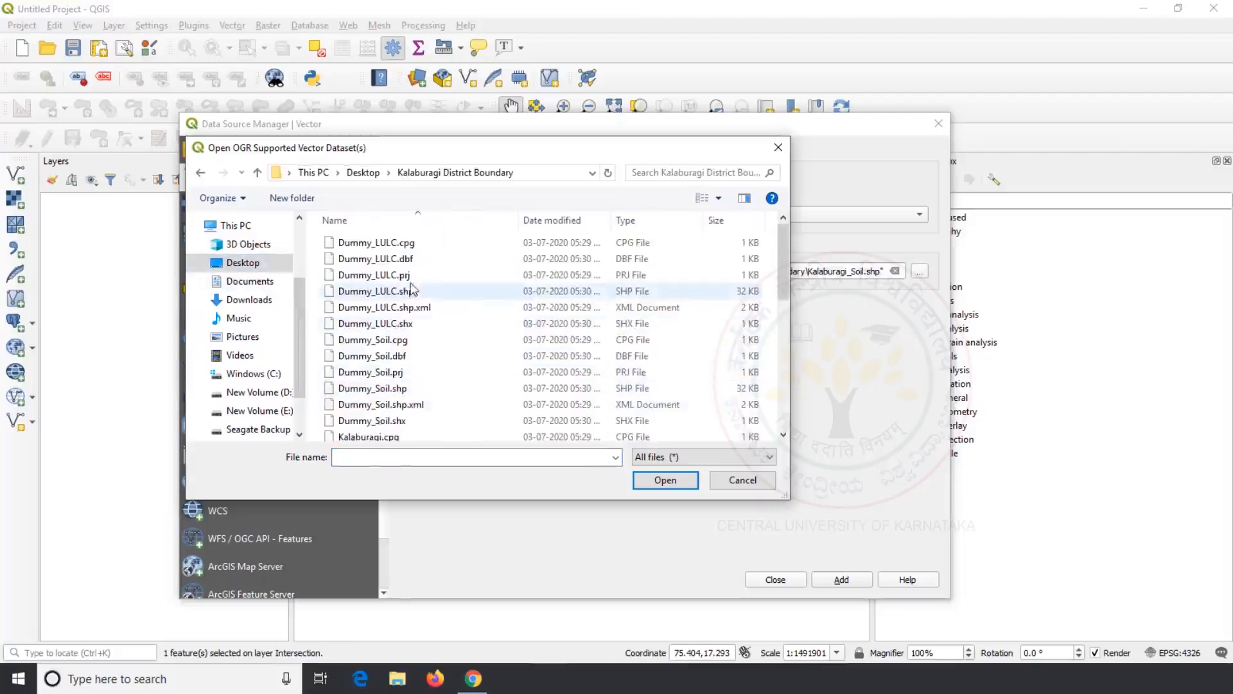
pyautogui.click(391, 291)
pyautogui.keyDown('ctrl'); pyautogui.click(422, 390); pyautogui.keyUp('ctrl')
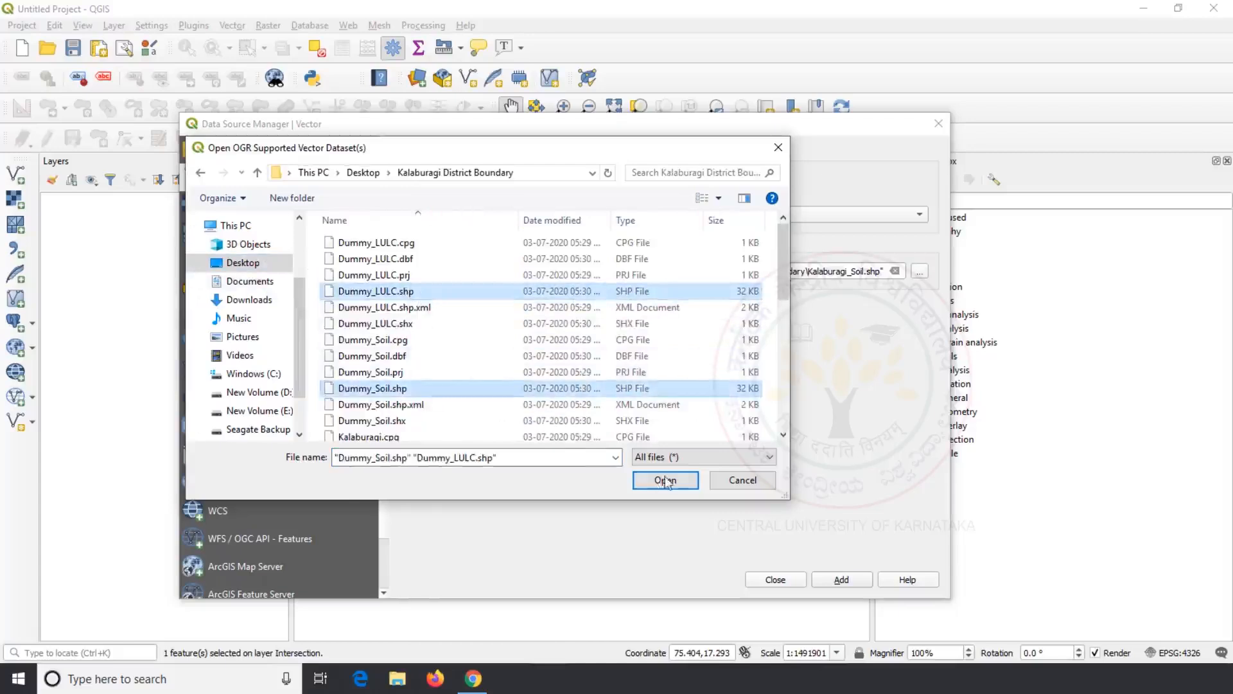
pyautogui.click(665, 481)
pyautogui.click(838, 580)
pyautogui.click(778, 580)
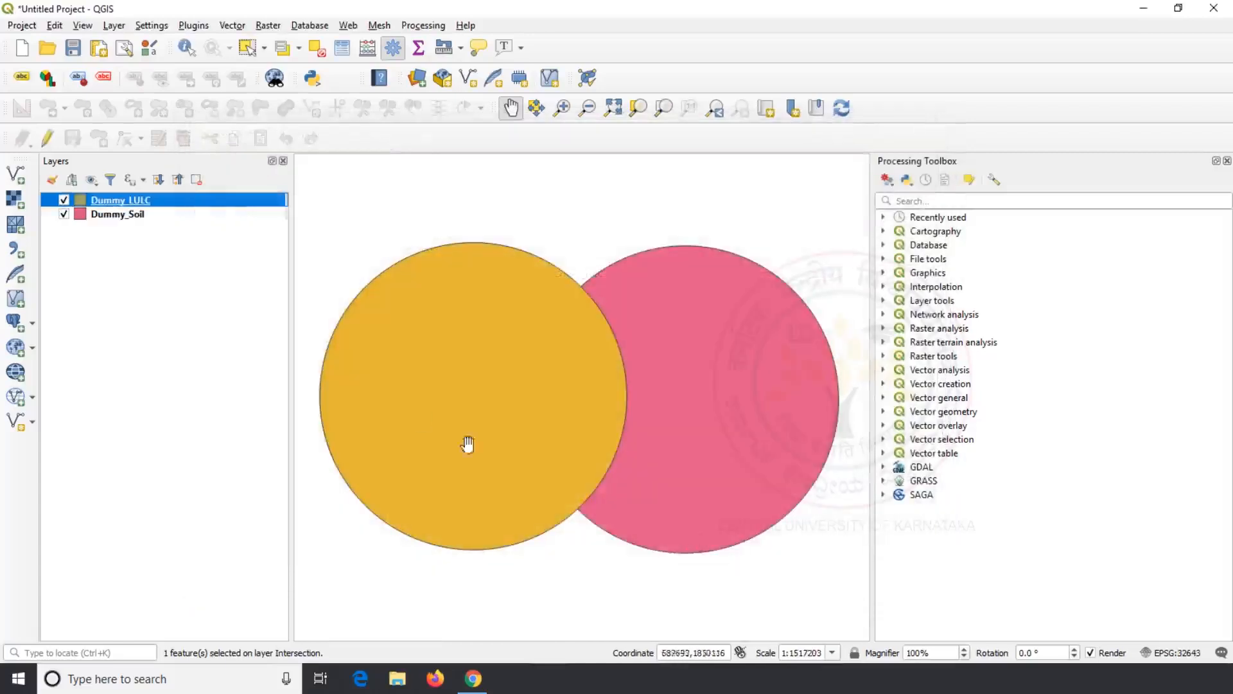
# Step: Check the Dummy_LULC and Dummy_Soil attribute tables, then hide the Processing Toolbox
pyautogui.rightClick(160, 205)
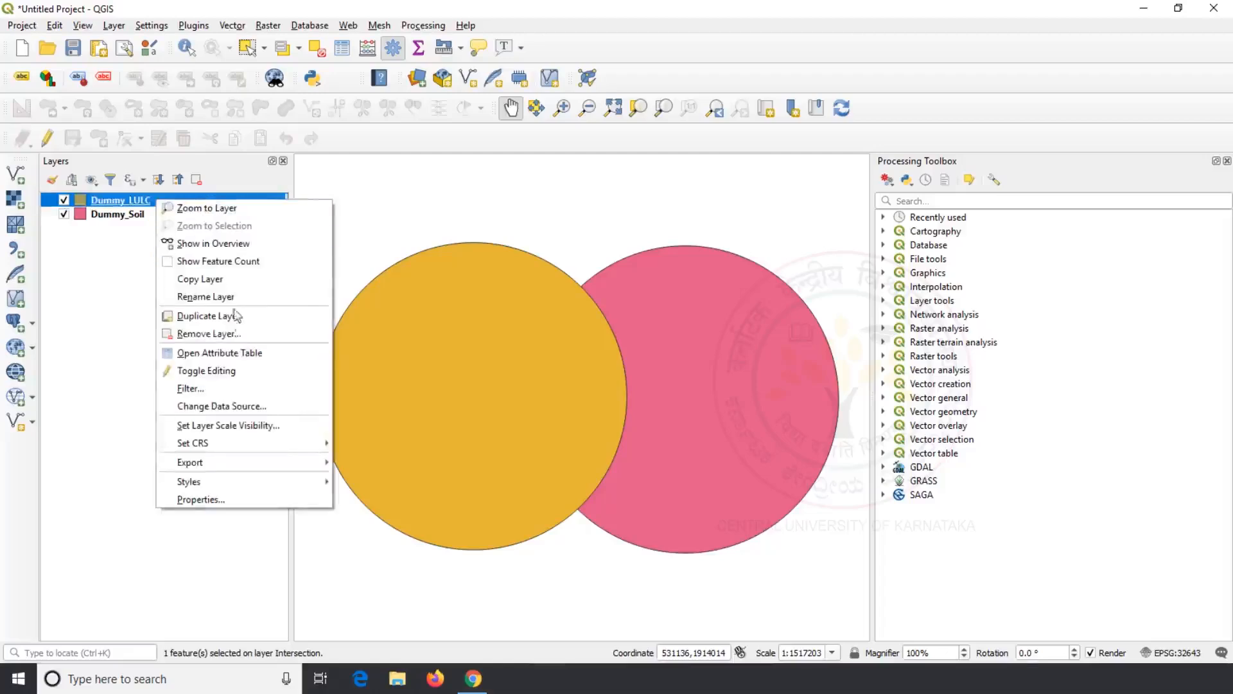
pyautogui.click(242, 350)
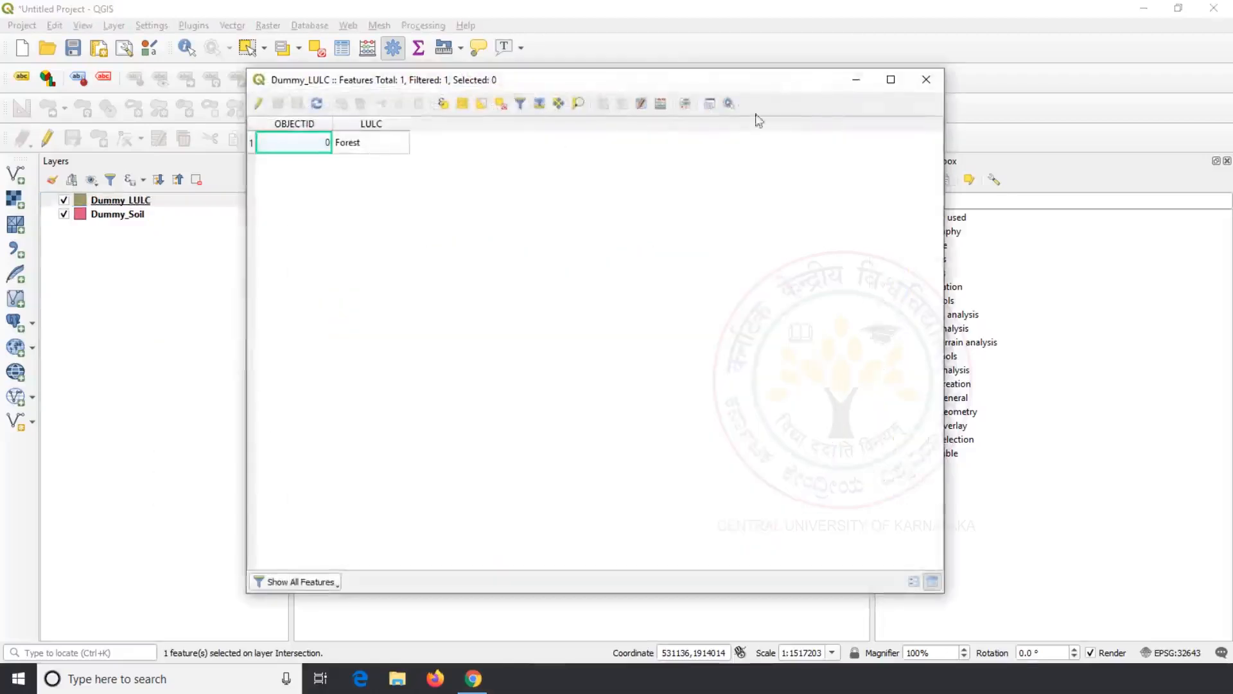
pyautogui.click(926, 79)
pyautogui.rightClick(143, 217)
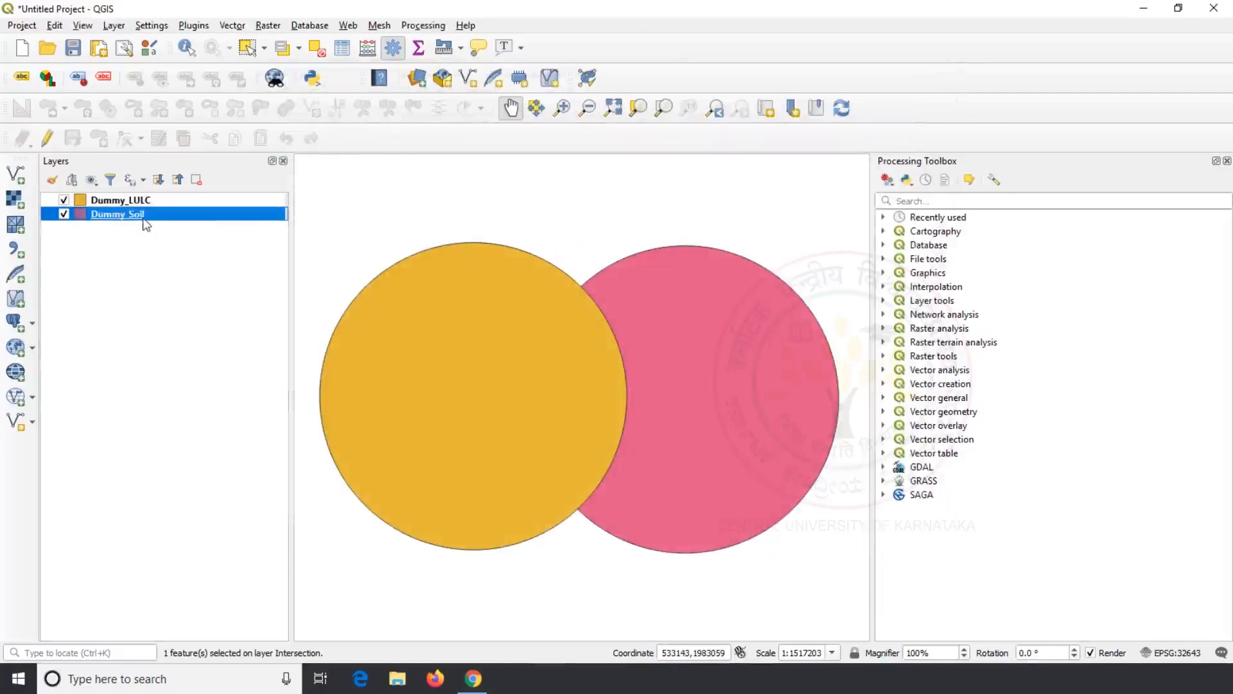
pyautogui.click(238, 390)
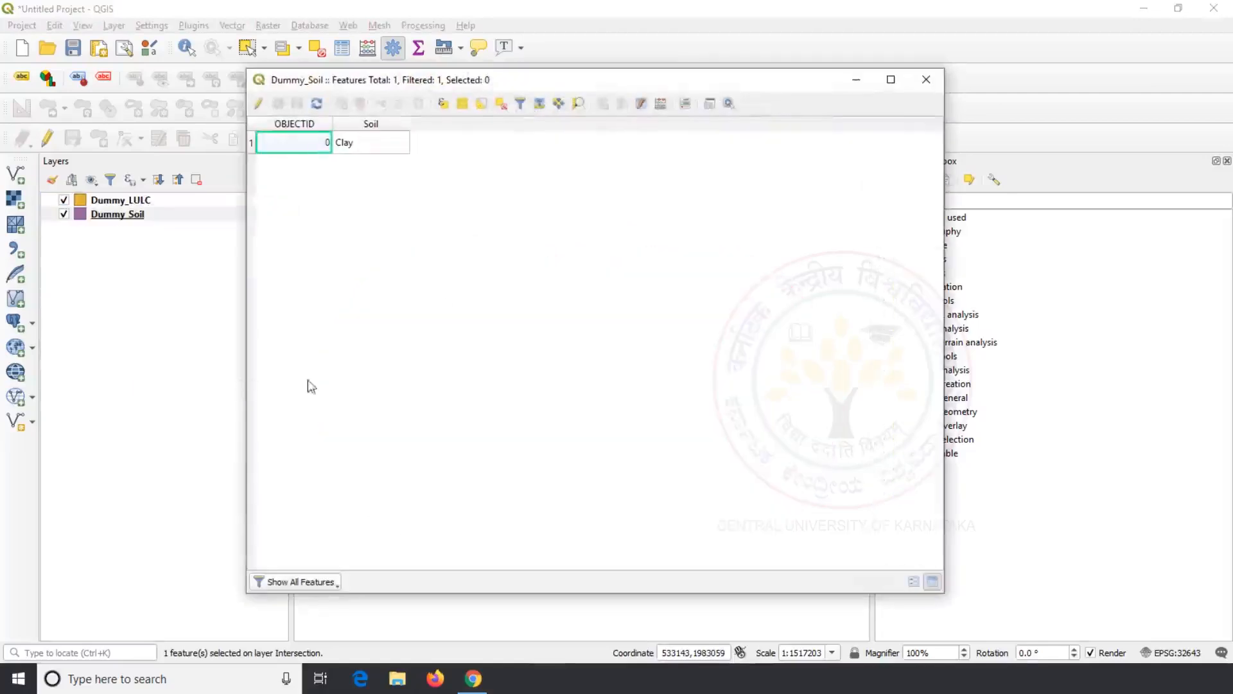
pyautogui.click(928, 80)
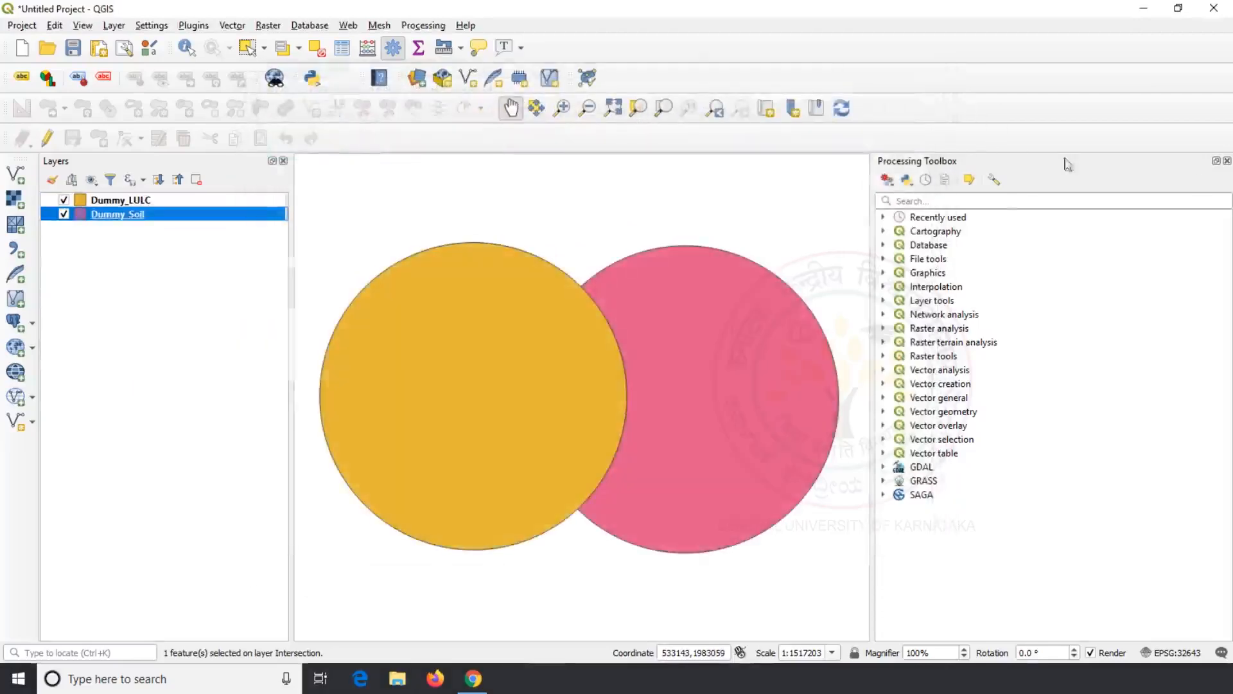
pyautogui.click(1227, 161)
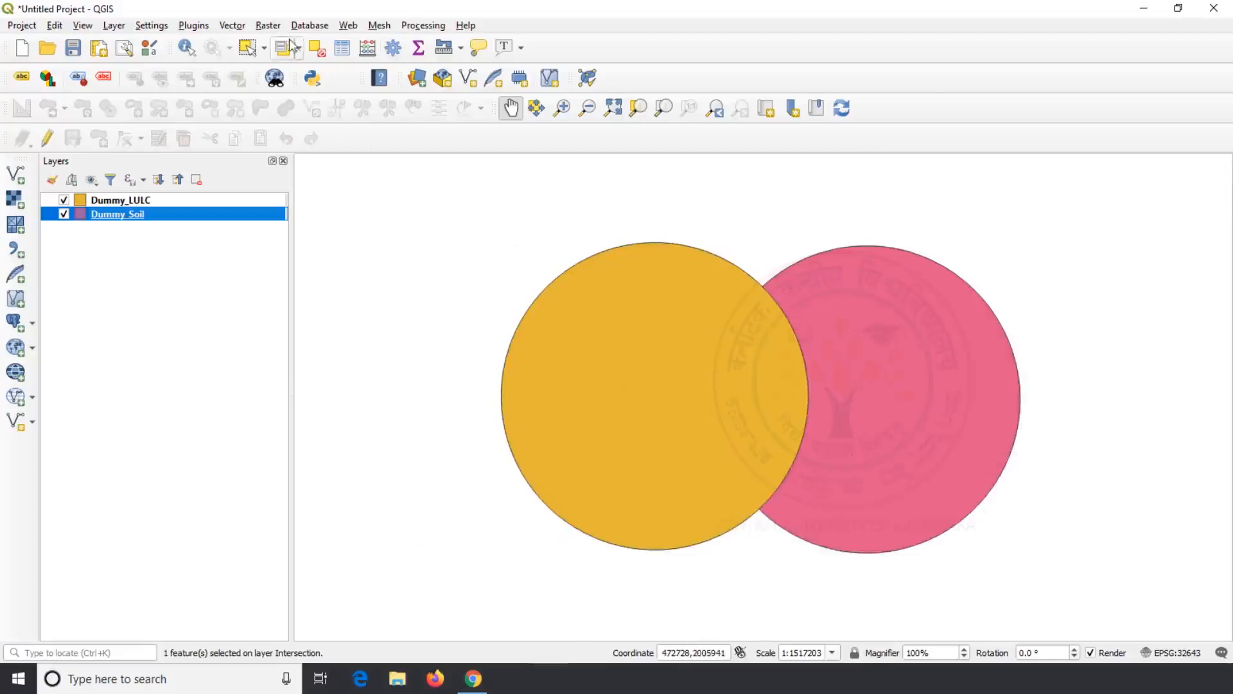
# Step: Intersect Dummy_LULC with Dummy_Soil, then hide both source layers
pyautogui.click(232, 26)
pyautogui.moveTo(260, 61)
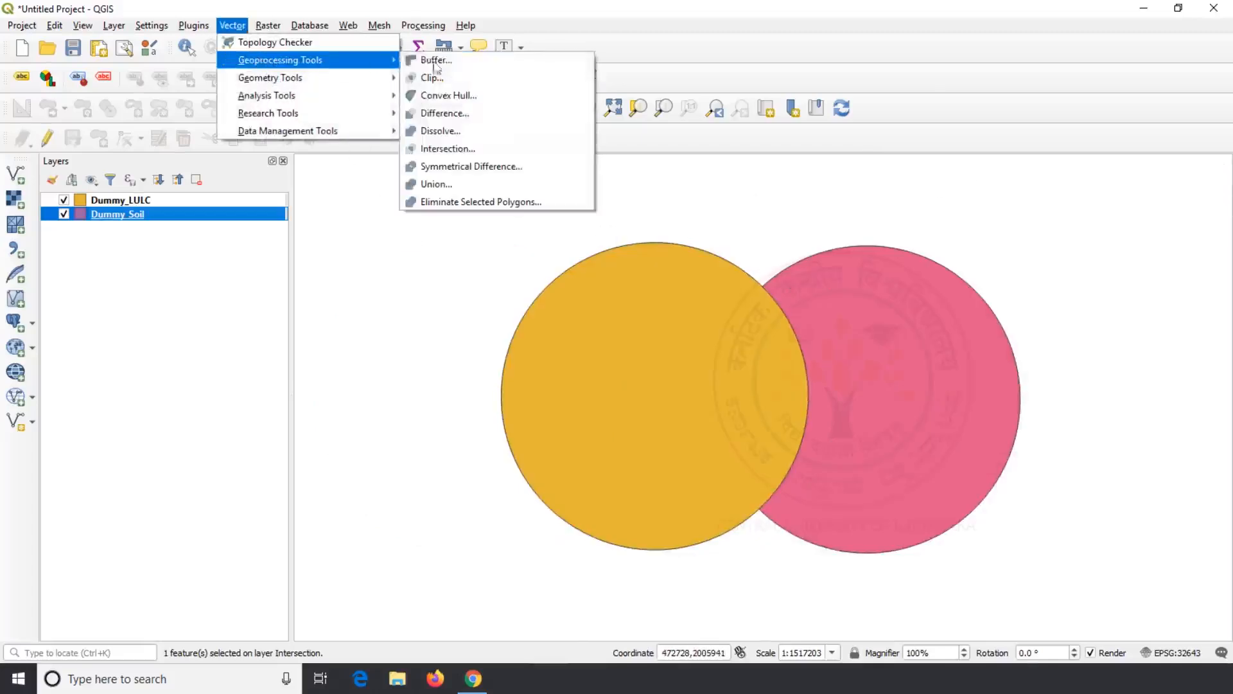
pyautogui.click(485, 153)
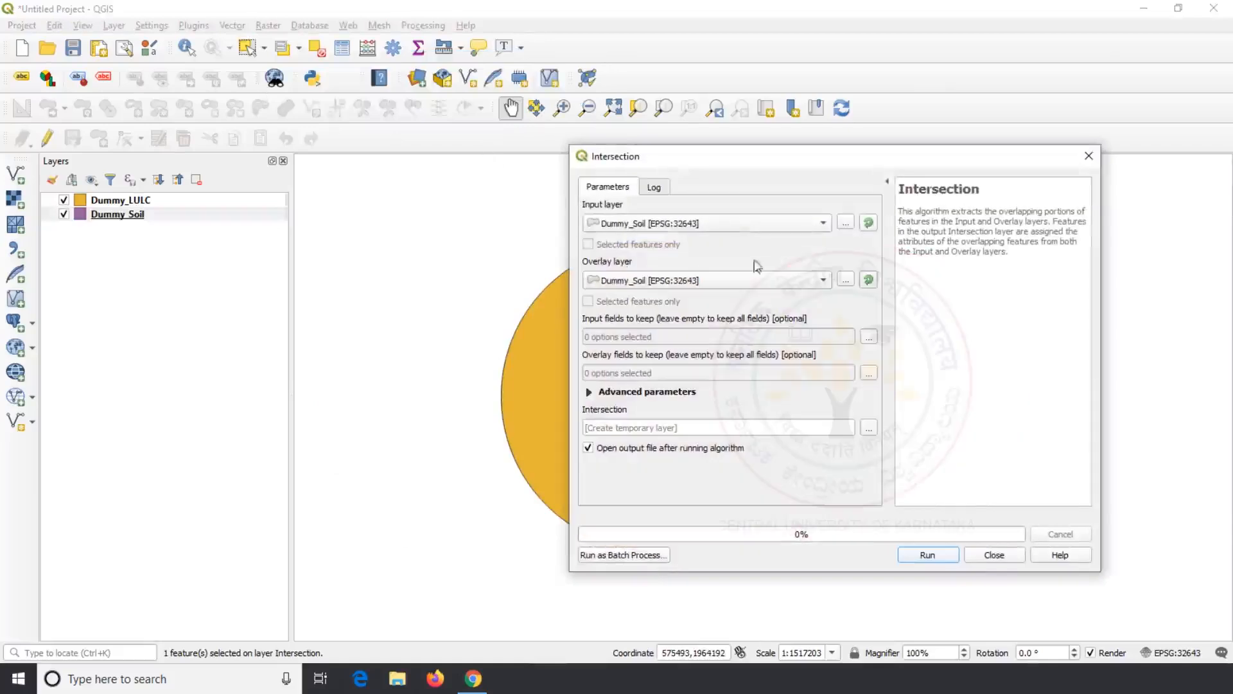
pyautogui.click(823, 223)
pyautogui.click(739, 208)
pyautogui.click(929, 555)
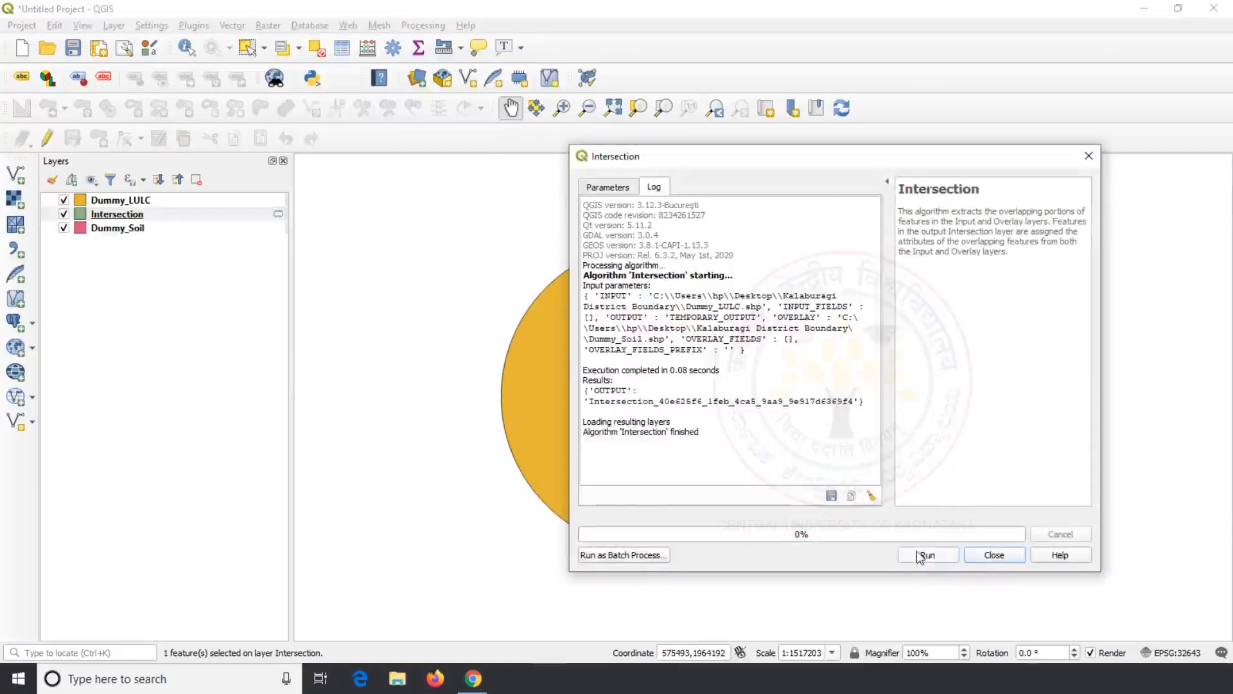
pyautogui.click(989, 556)
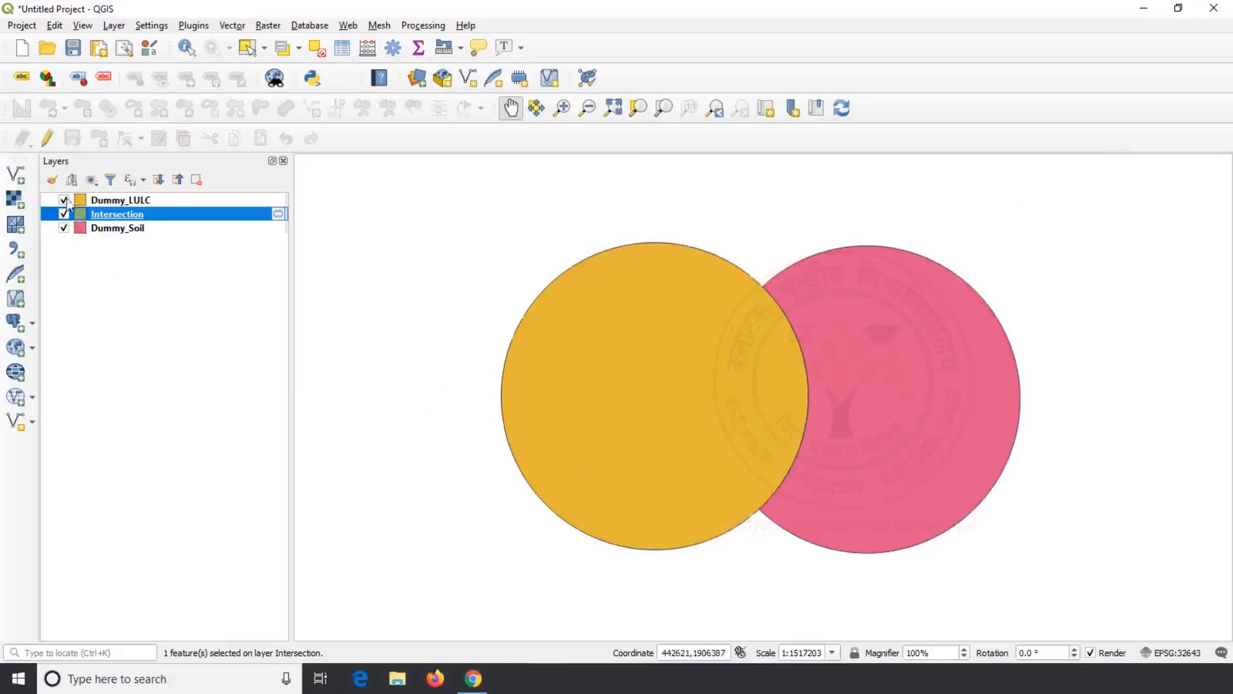
pyautogui.click(64, 200)
pyautogui.click(63, 228)
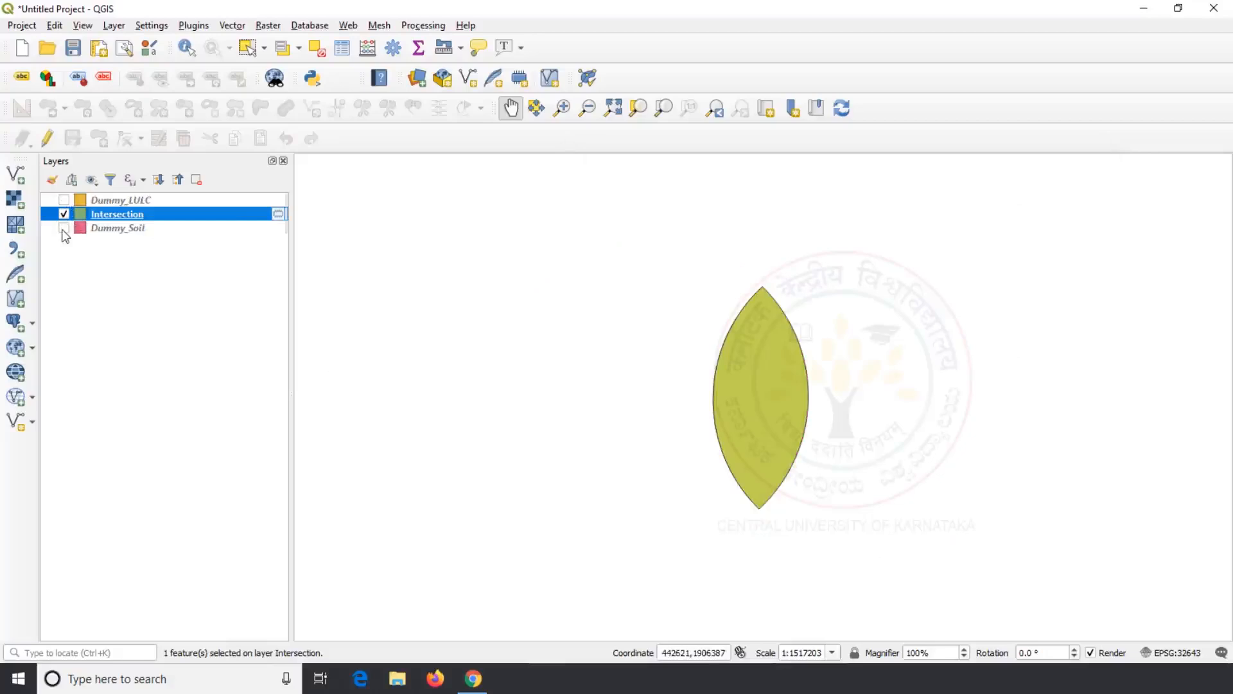
# Step: Check the Intersection attribute table shows LULC Forest and Soil Clay
pyautogui.rightClick(100, 214)
pyautogui.click(180, 385)
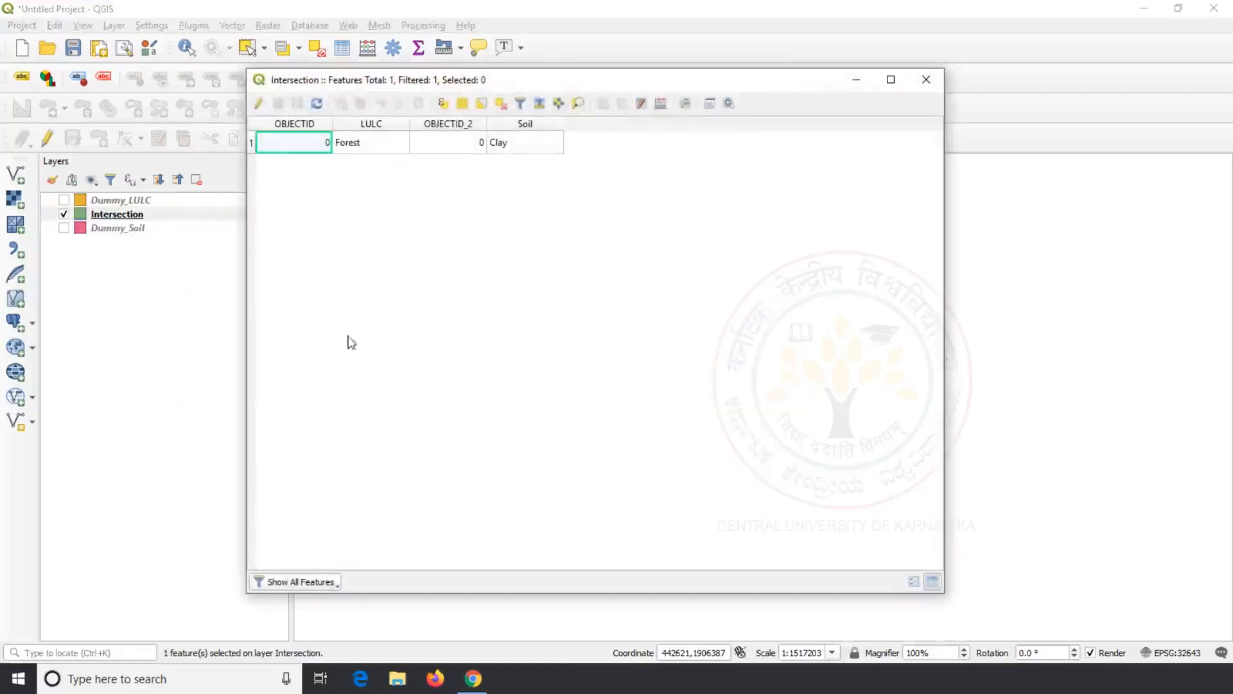
pyautogui.click(375, 149)
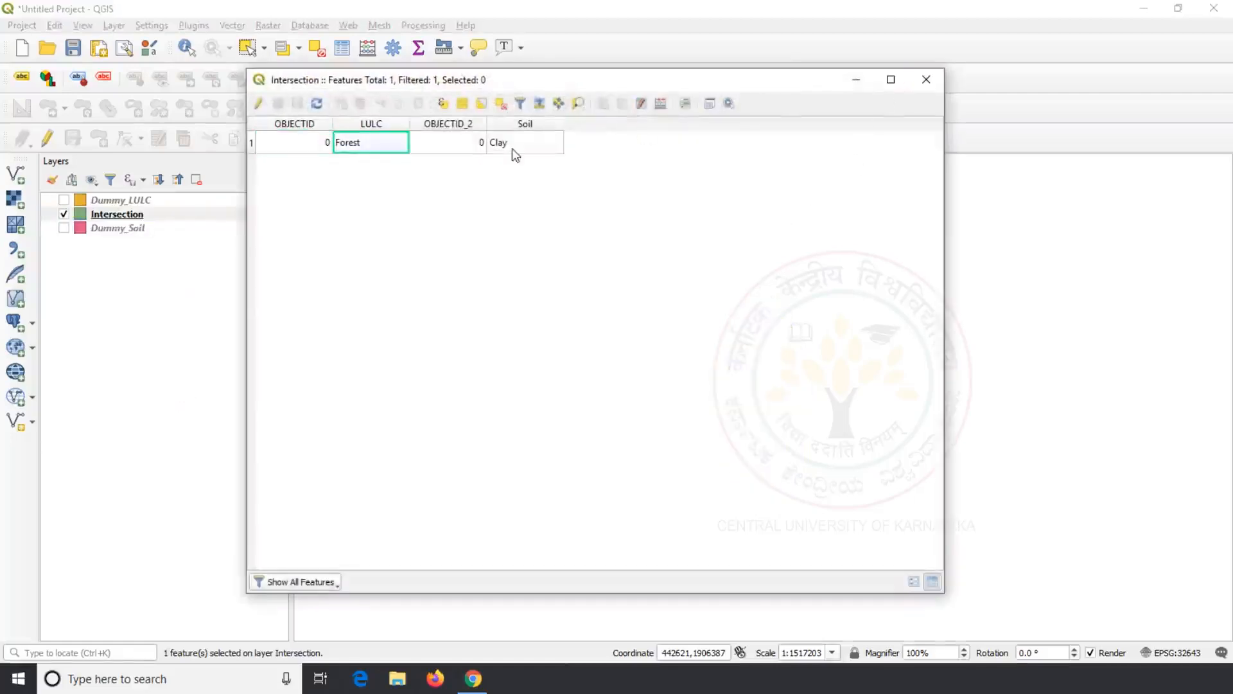
pyautogui.click(514, 148)
pyautogui.click(926, 80)
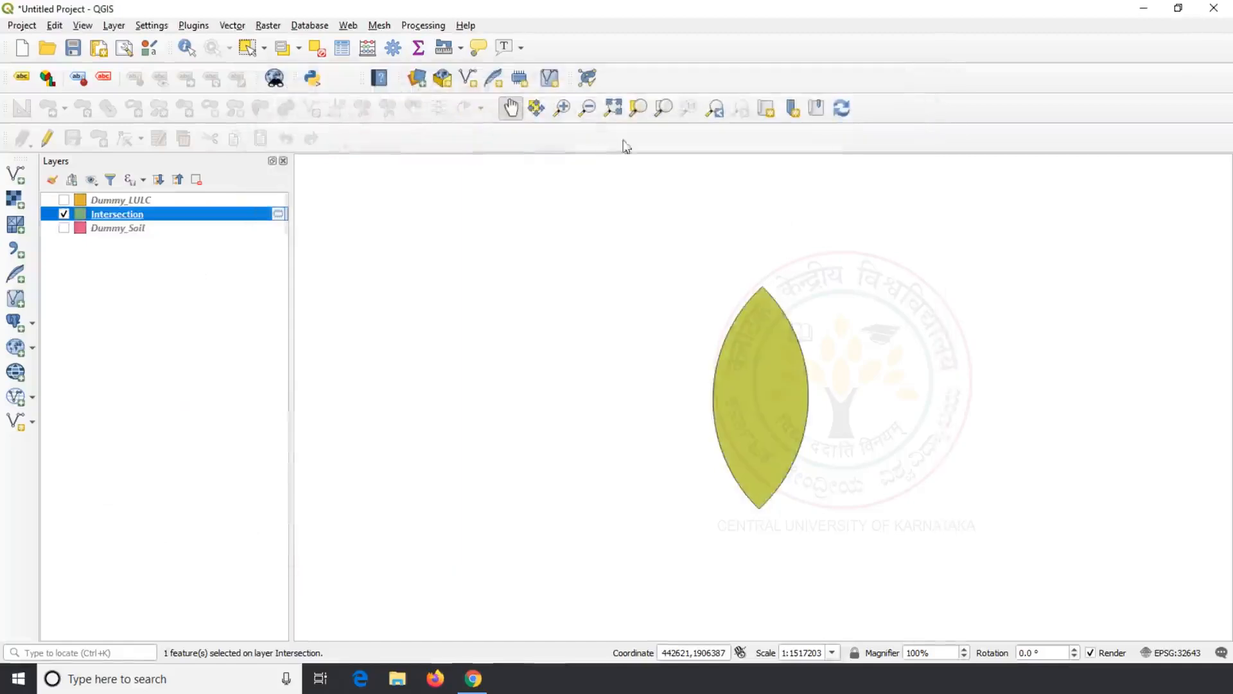
# Step: Run Union with Dummy_LULC as input and Dummy_Soil as overlay layer
pyautogui.click(232, 26)
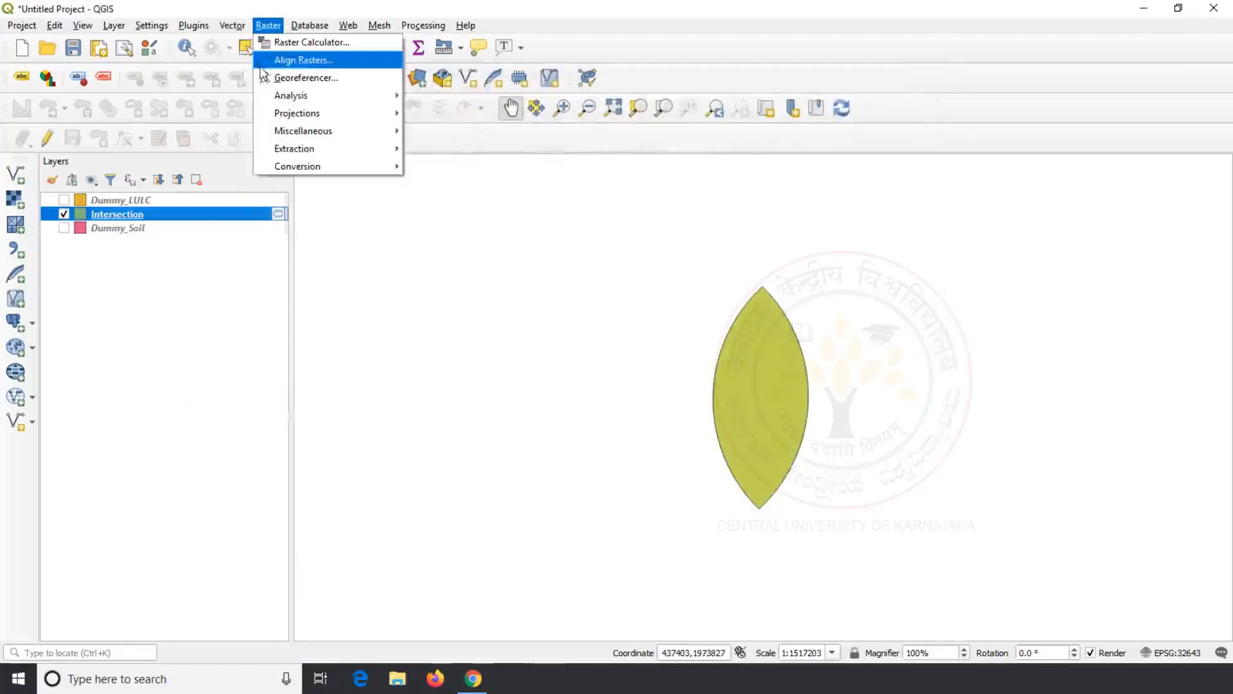
pyautogui.moveTo(243, 60)
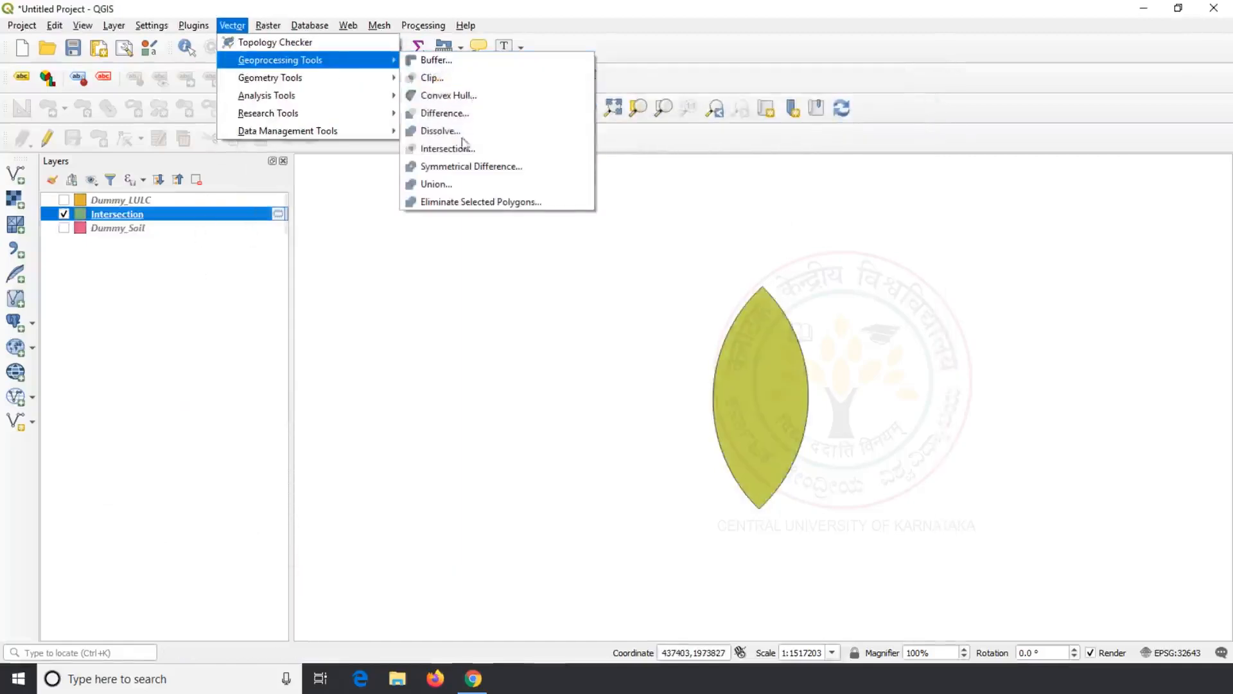
pyautogui.click(451, 185)
pyautogui.click(796, 224)
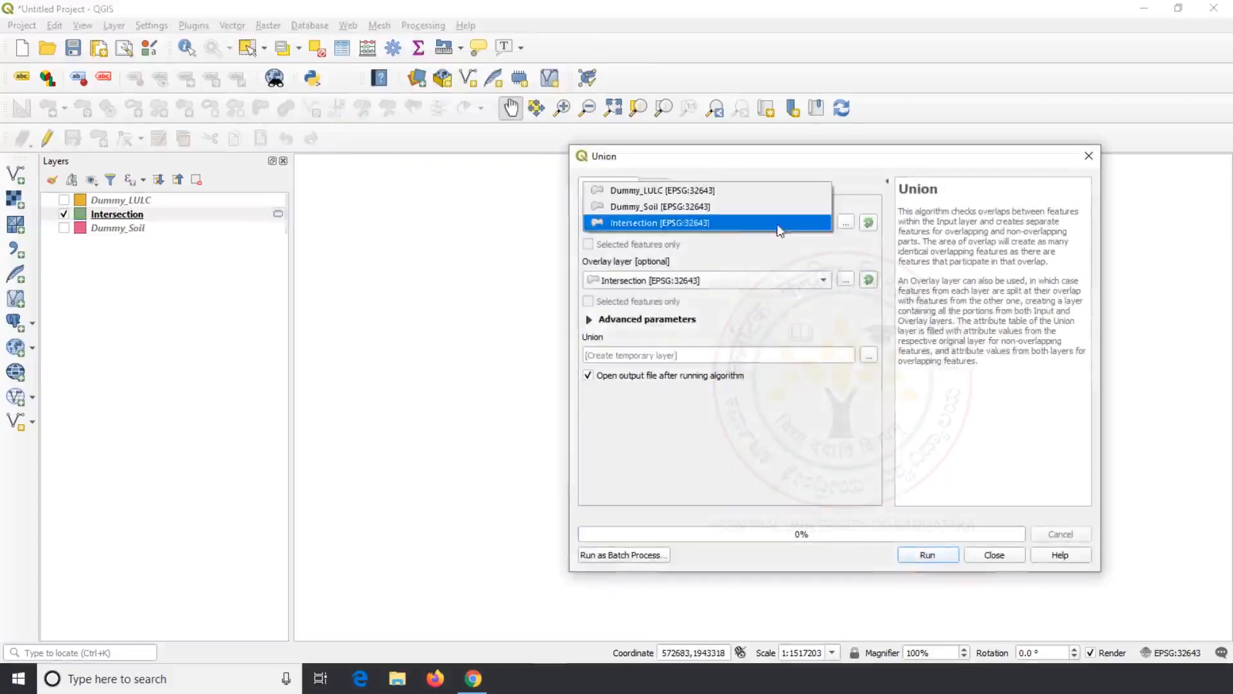
pyautogui.click(716, 191)
pyautogui.click(722, 280)
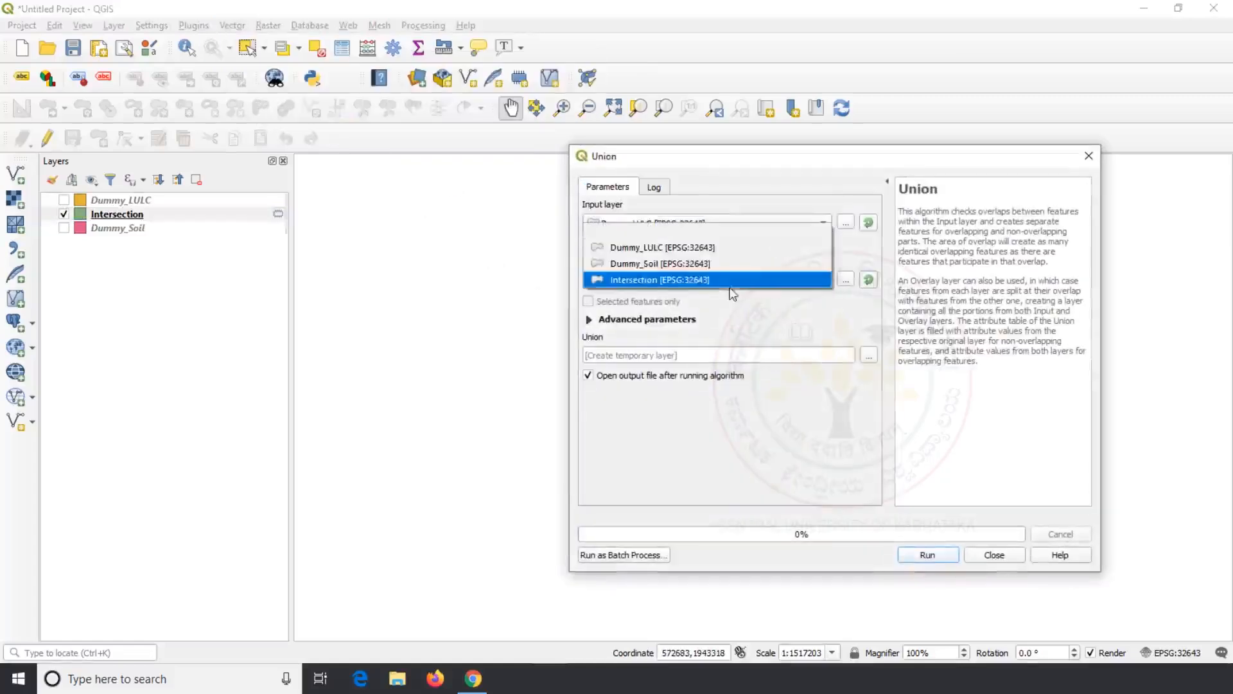
pyautogui.click(697, 264)
pyautogui.click(931, 555)
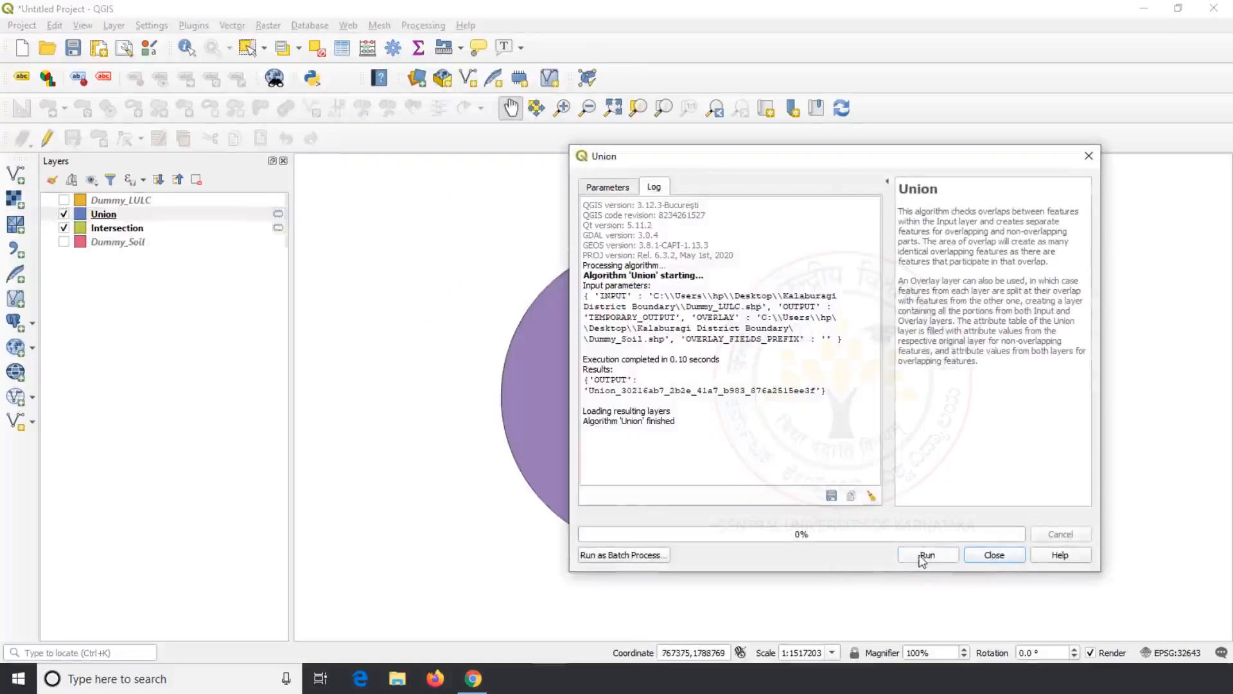
pyautogui.click(995, 555)
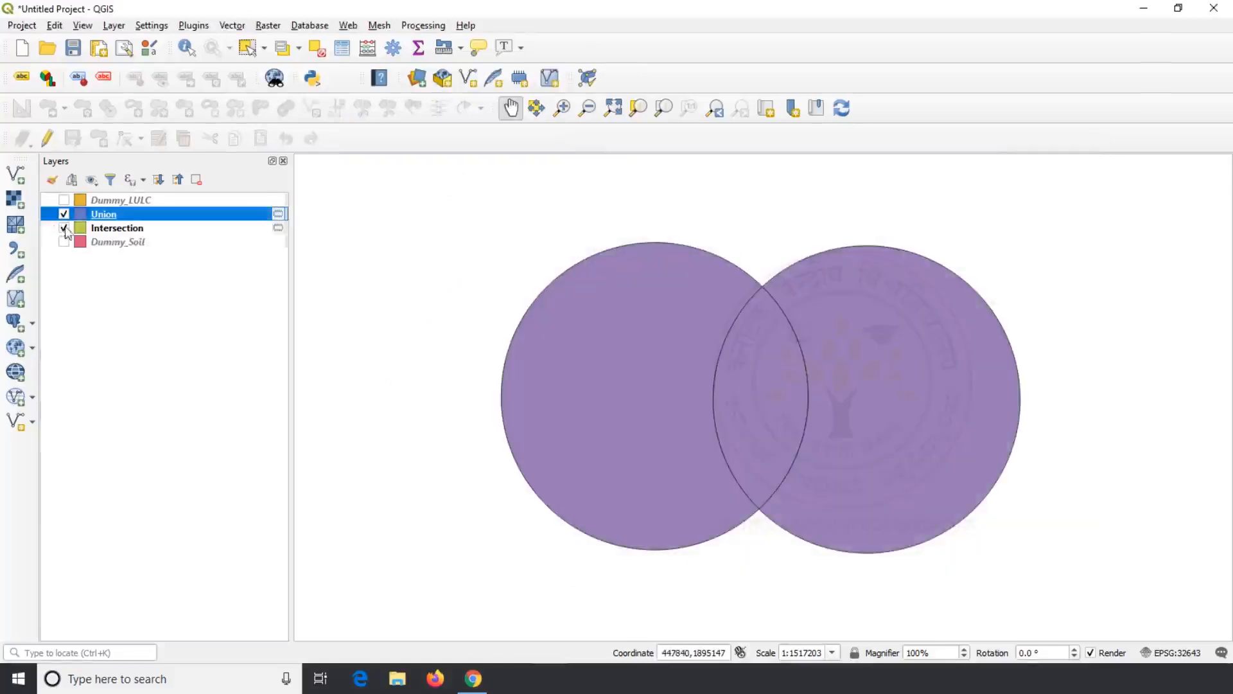
# Step: Highlight the Union's overlap, Forest-only and Clay-only features on the map, then hide the layer
pyautogui.rightClick(93, 214)
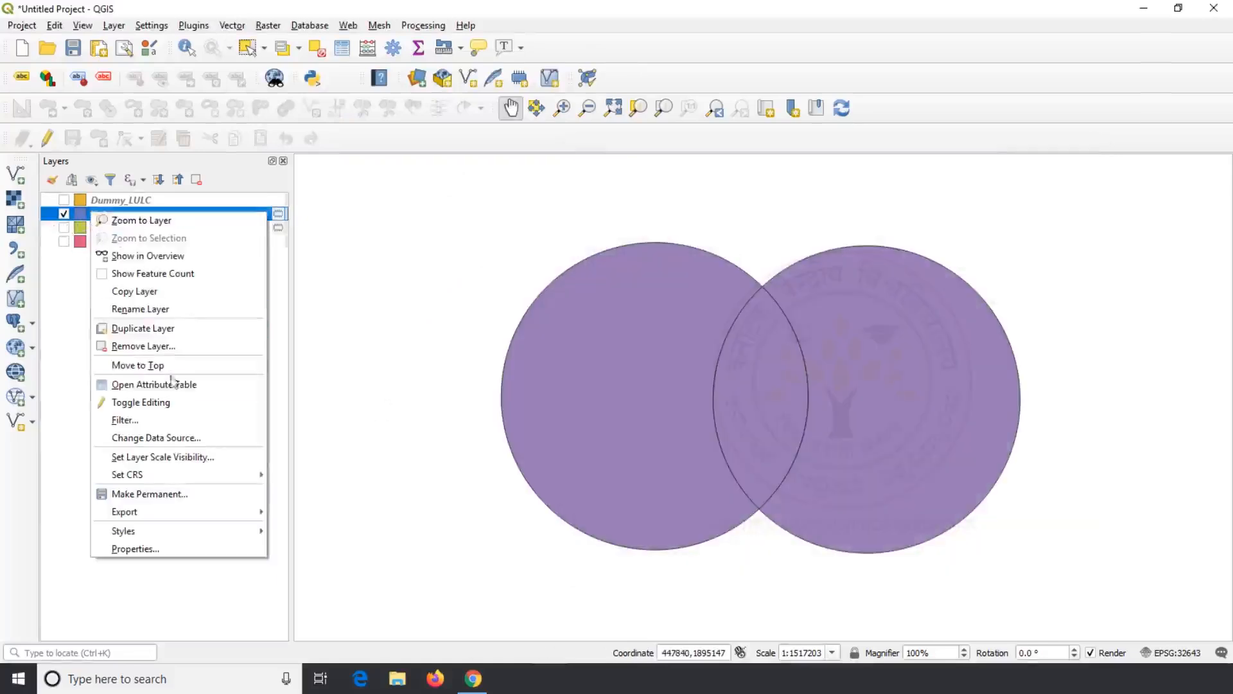
pyautogui.click(148, 384)
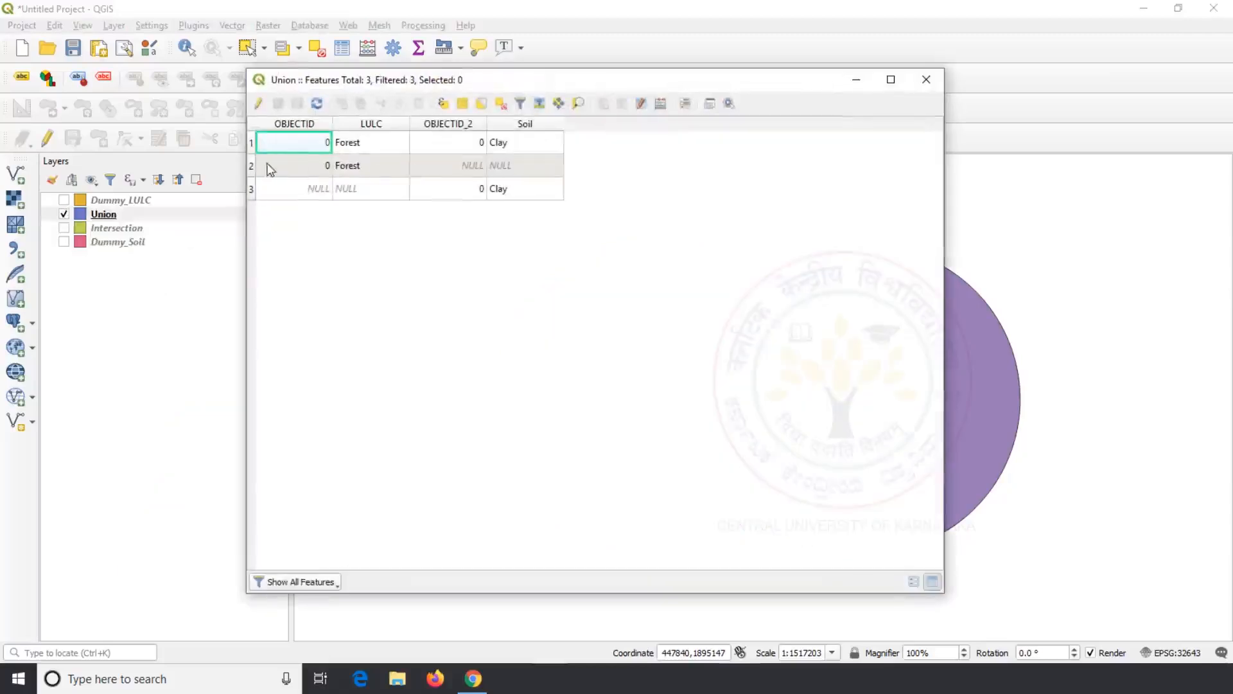
pyautogui.click(251, 143)
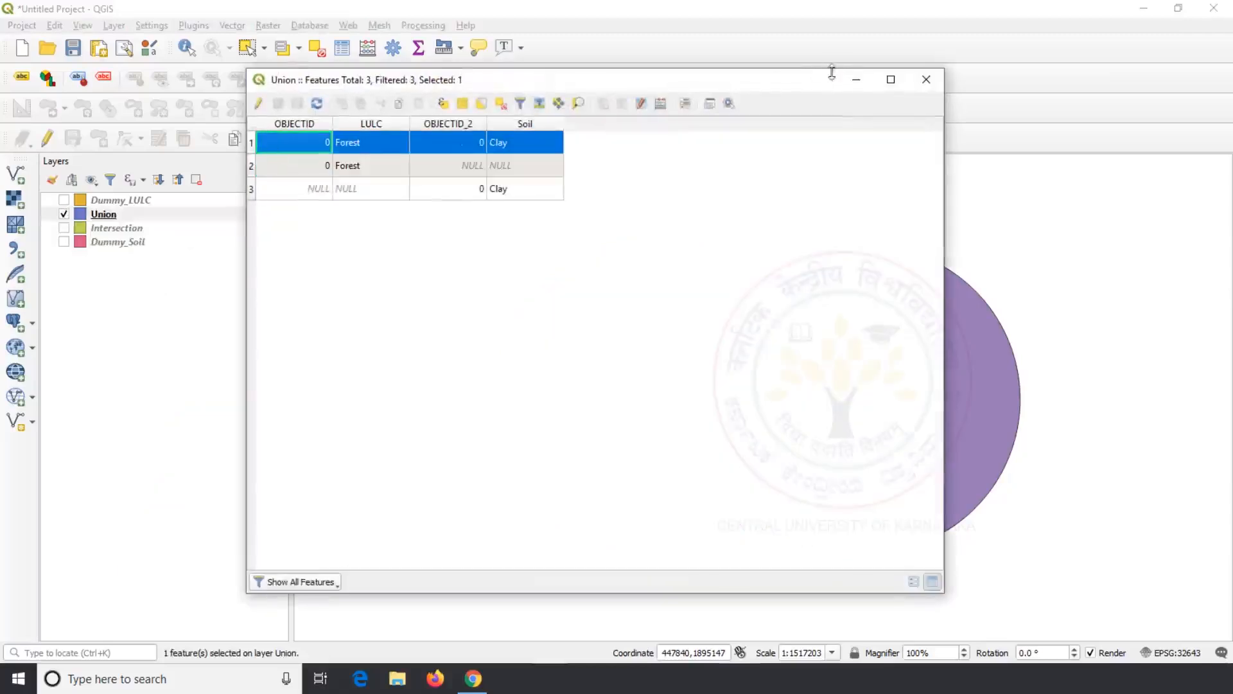
pyautogui.moveTo(827, 83); pyautogui.dragTo(515, 103)
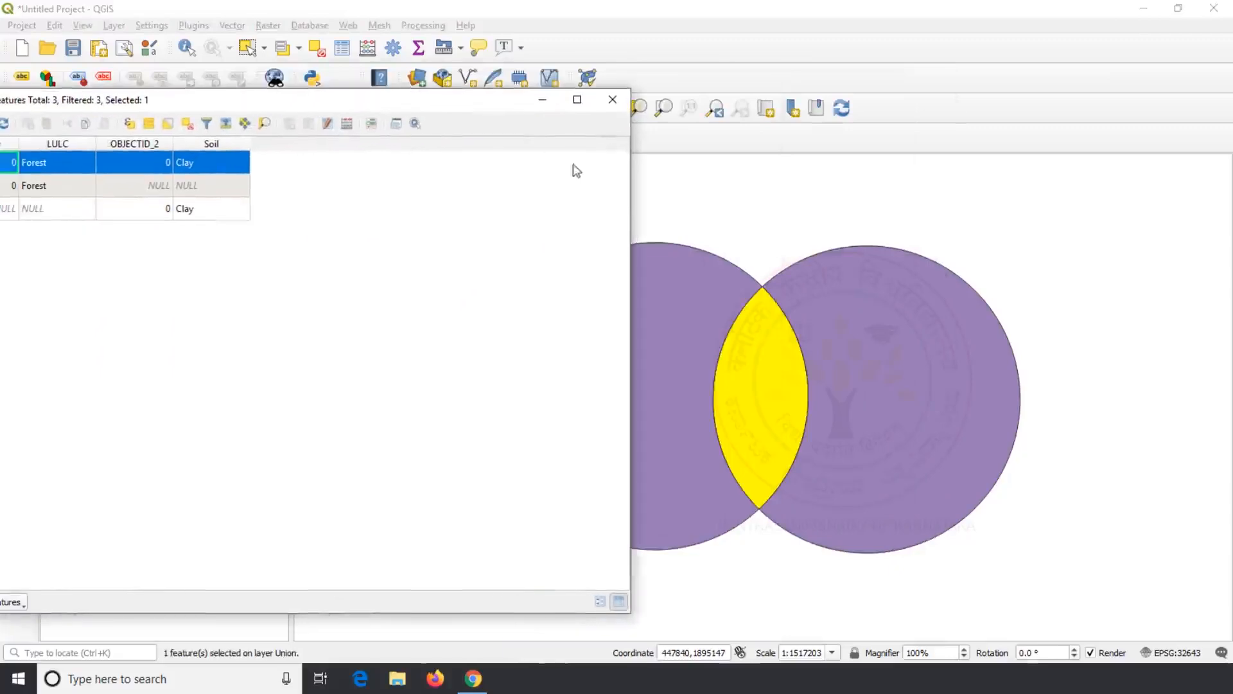
pyautogui.moveTo(631, 193); pyautogui.dragTo(383, 193)
pyautogui.moveTo(257, 103); pyautogui.dragTo(319, 103)
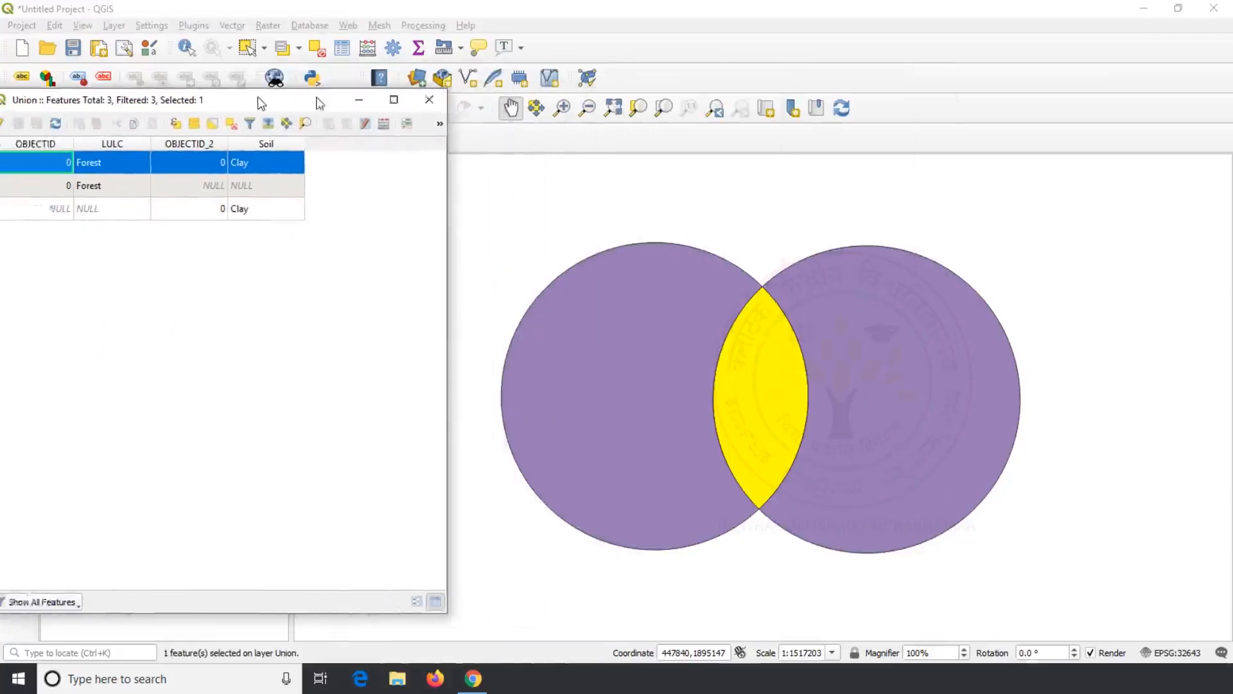
pyautogui.click(61, 187)
pyautogui.click(58, 210)
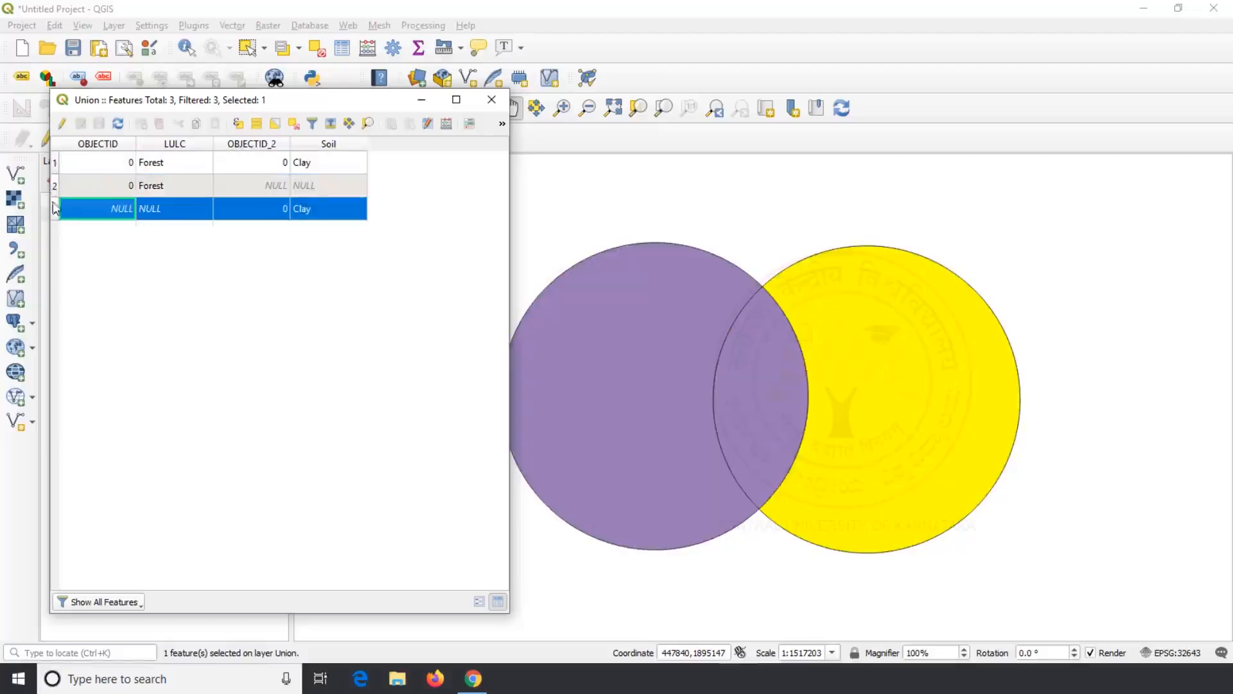
pyautogui.click(57, 187)
pyautogui.click(491, 99)
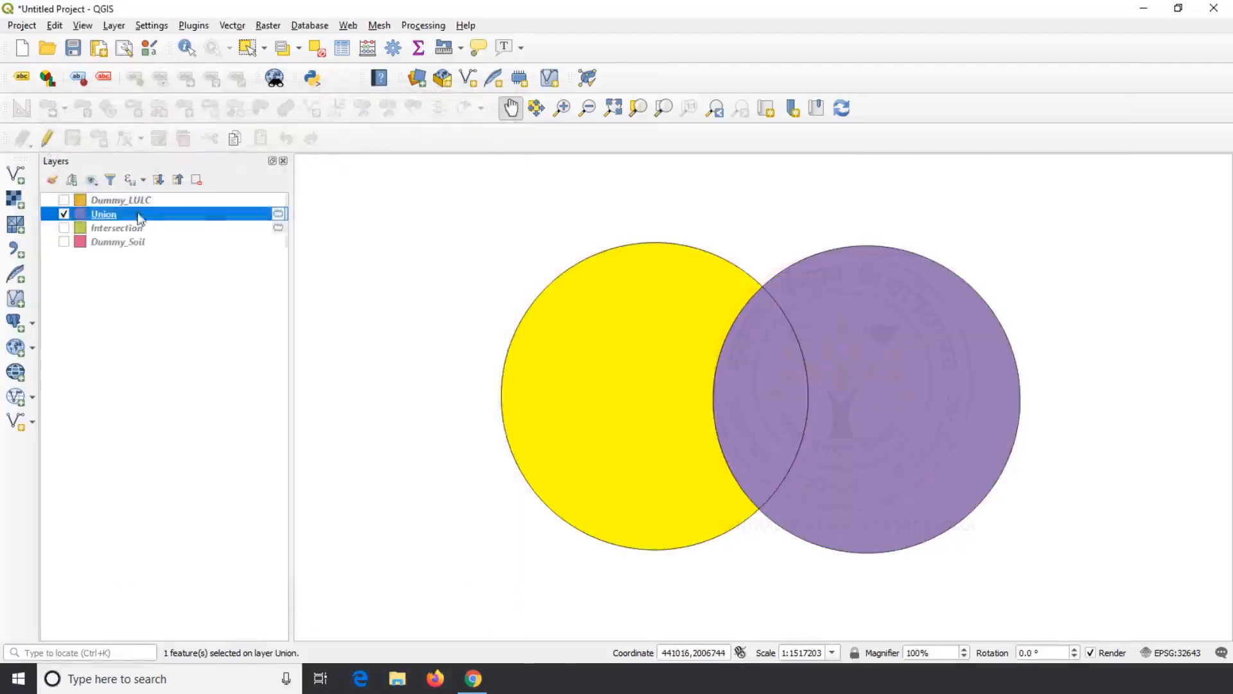
pyautogui.click(65, 214)
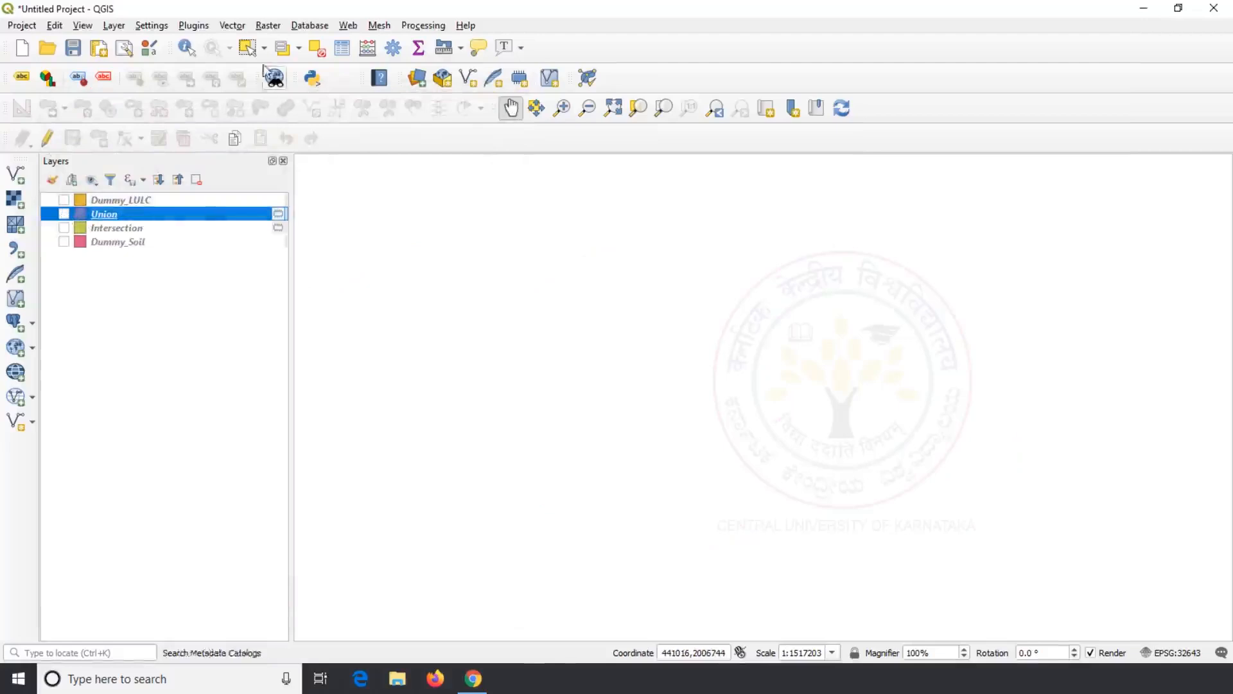
# Step: Run Symmetrical Difference with Dummy_LULC as input and Dummy_Soil as overlay
pyautogui.click(235, 27)
pyautogui.moveTo(265, 68)
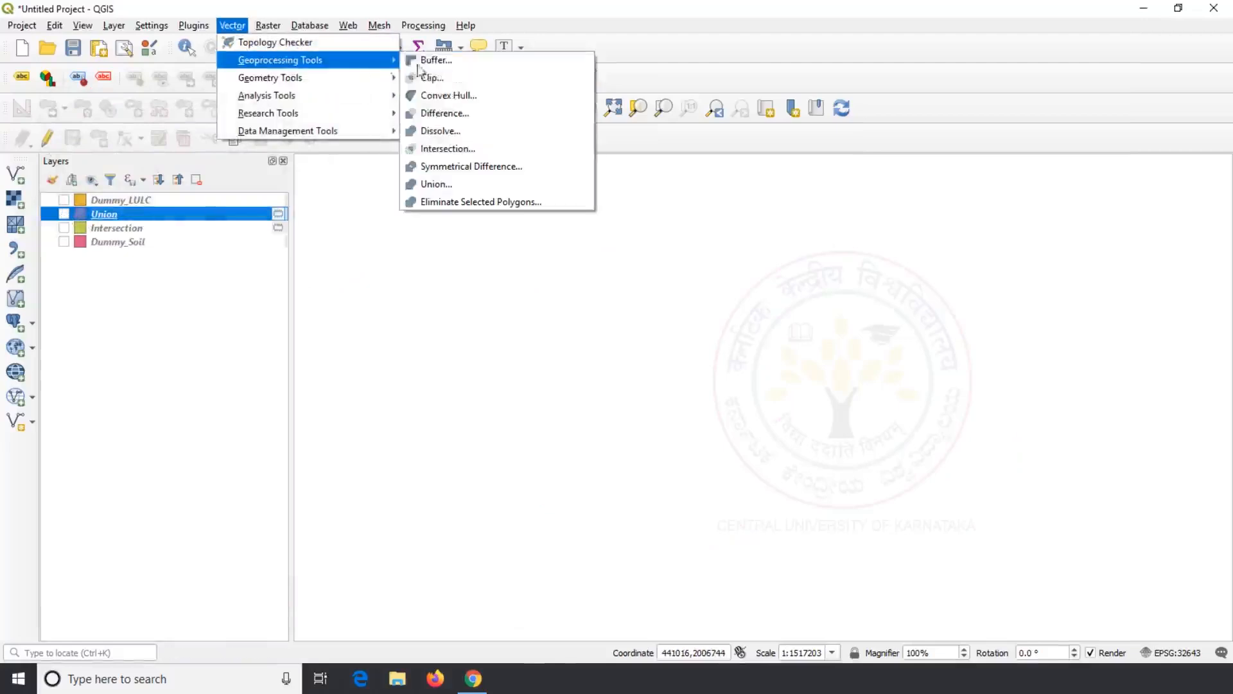
pyautogui.click(460, 166)
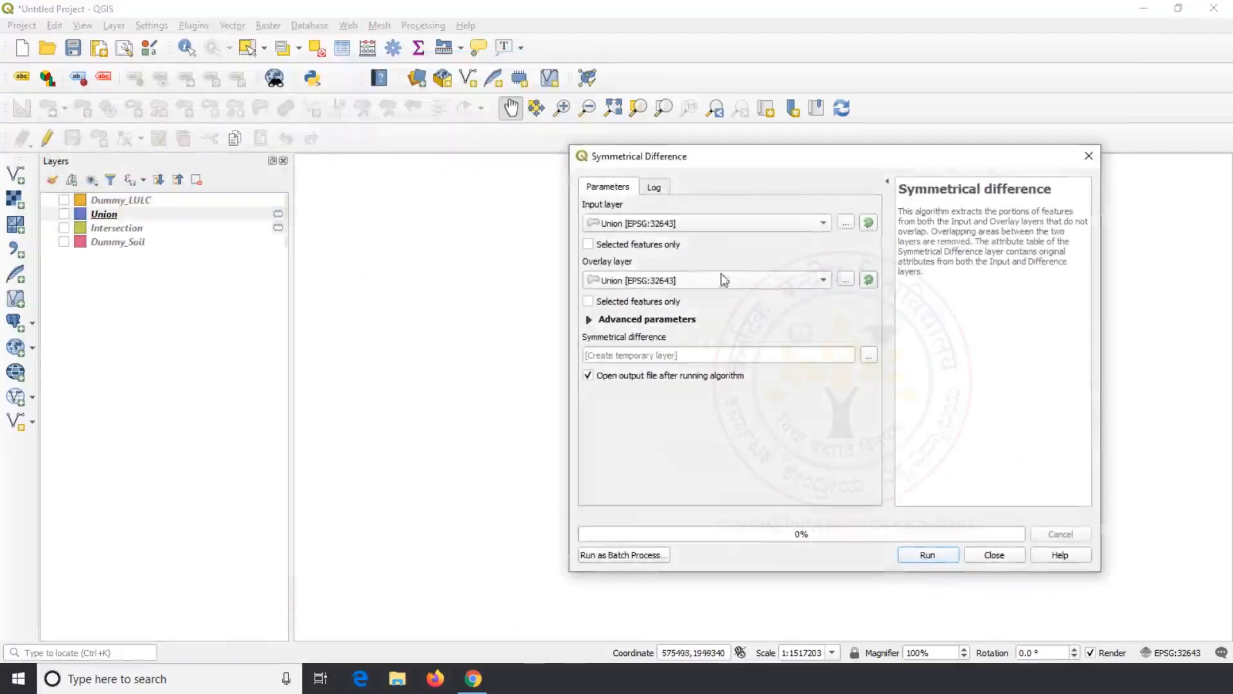
pyautogui.click(823, 223)
pyautogui.click(755, 190)
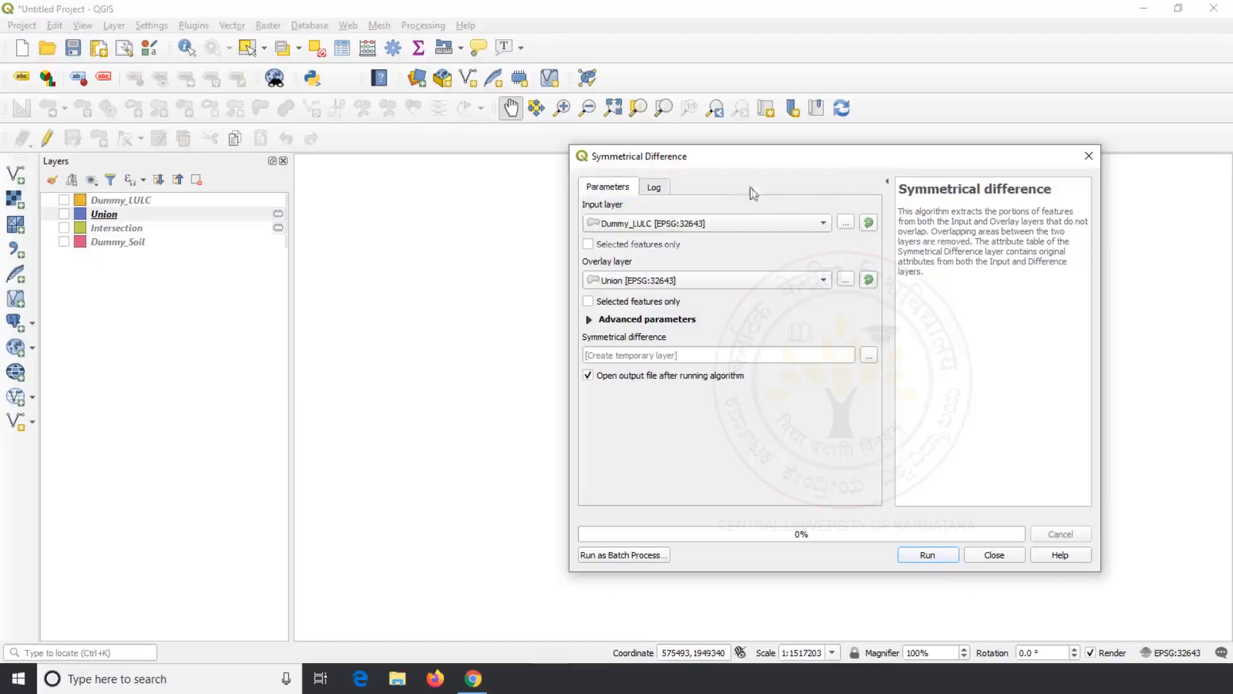
pyautogui.click(767, 280)
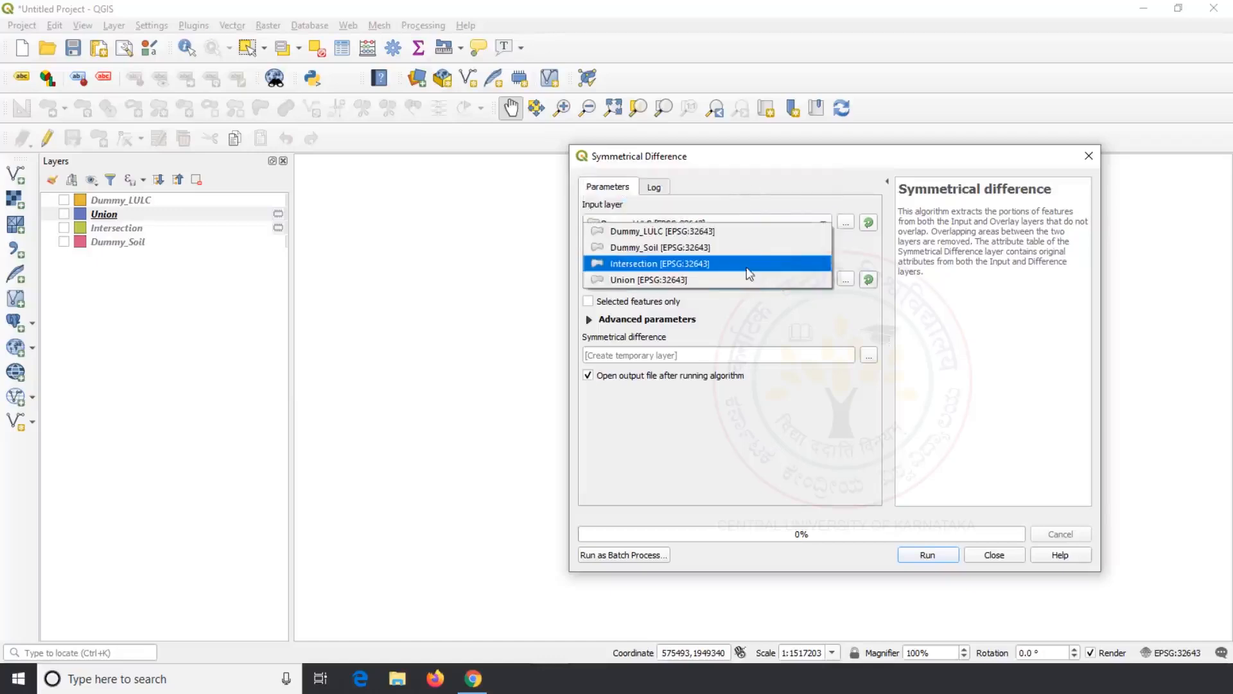
pyautogui.click(739, 250)
pyautogui.click(931, 555)
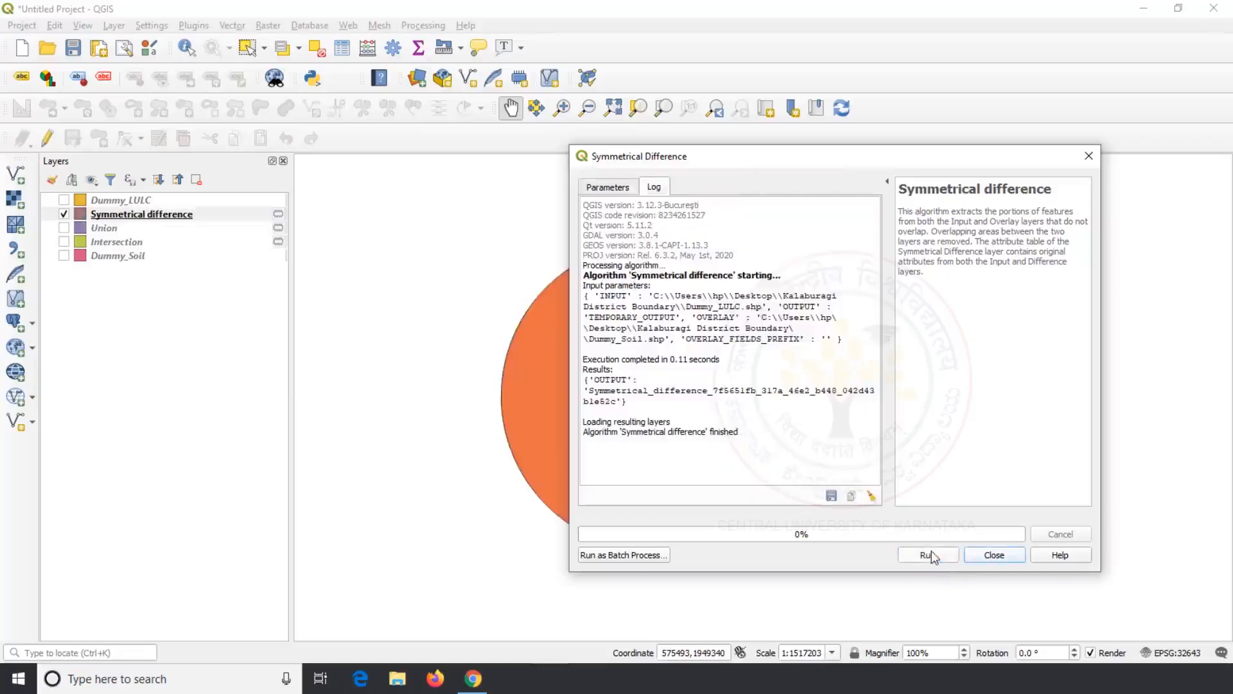
pyautogui.click(990, 555)
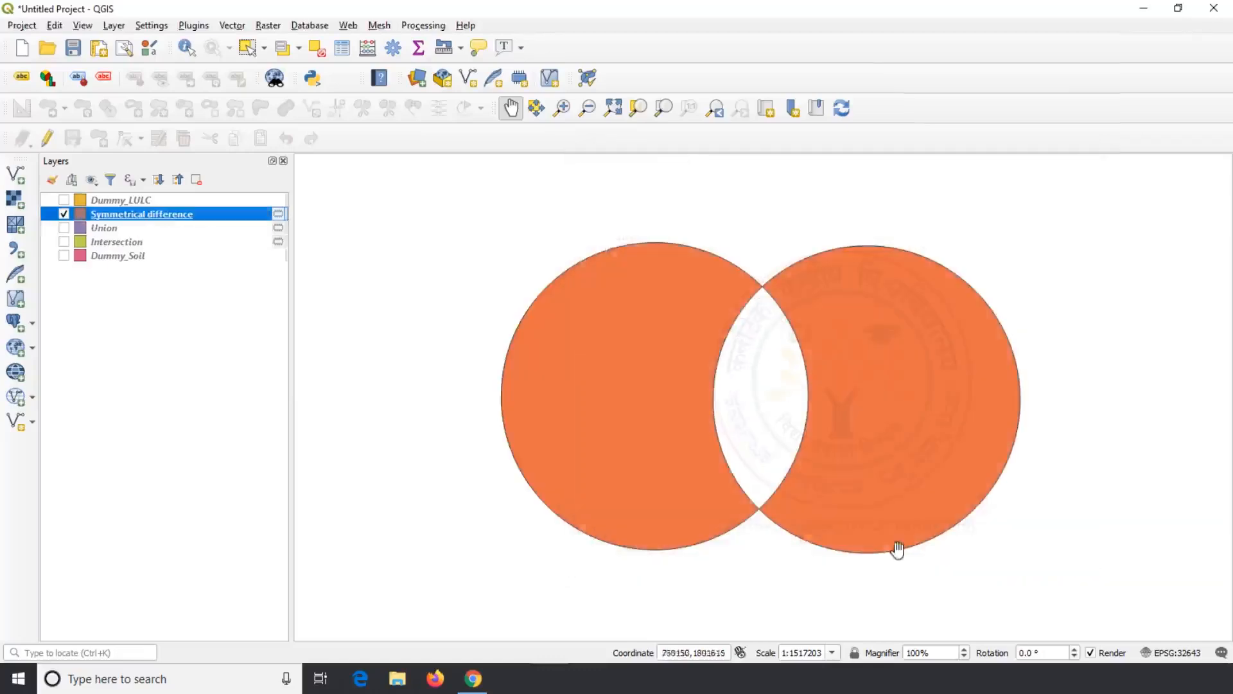
# Step: Select the Forest and Clay features in the Symmetrical difference attribute table to view them
pyautogui.rightClick(113, 220)
pyautogui.click(154, 387)
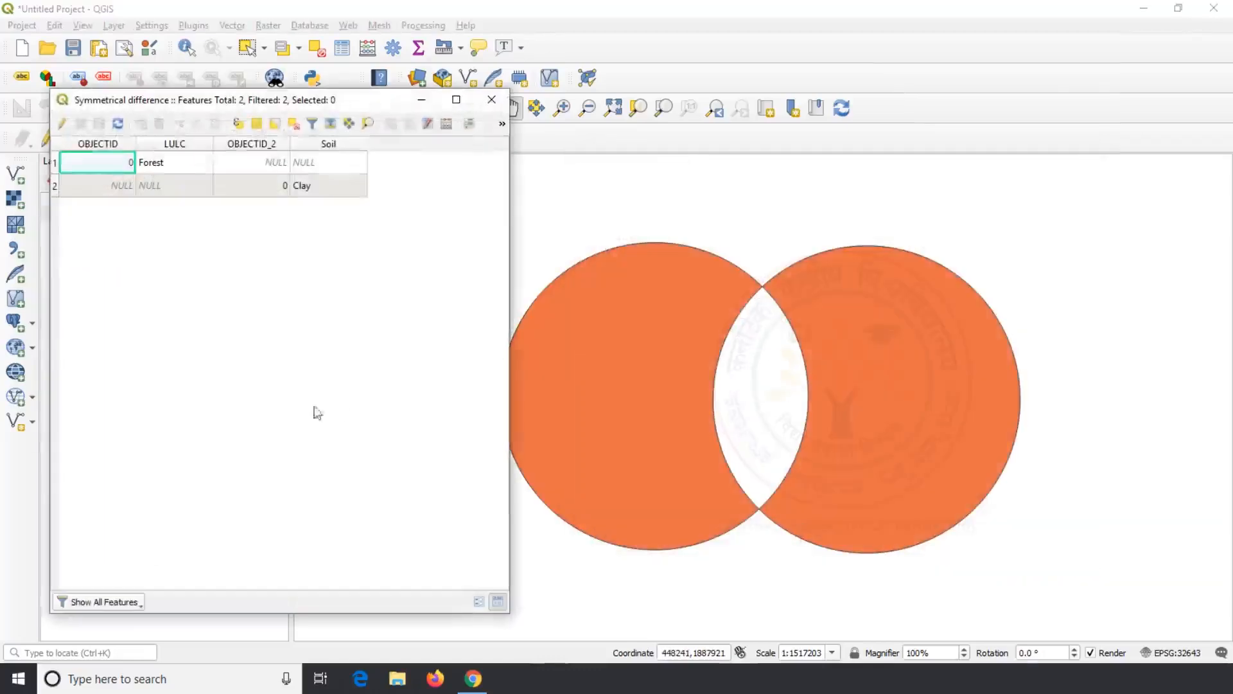
pyautogui.click(54, 164)
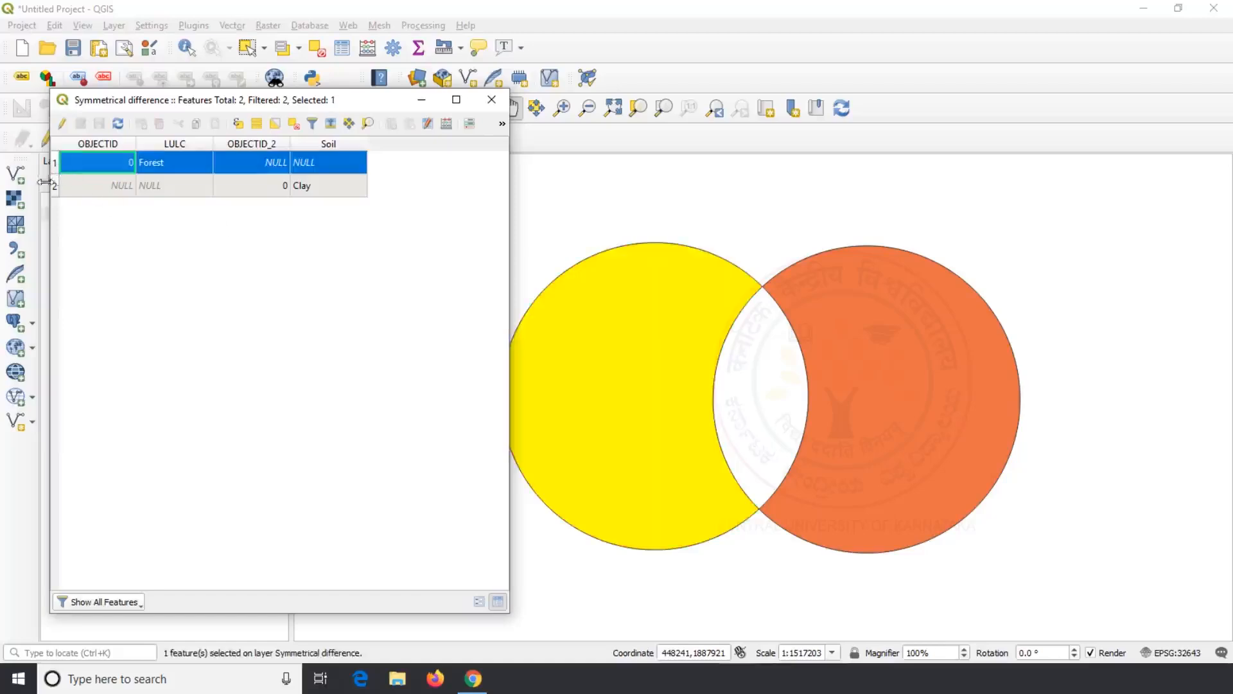
pyautogui.click(54, 186)
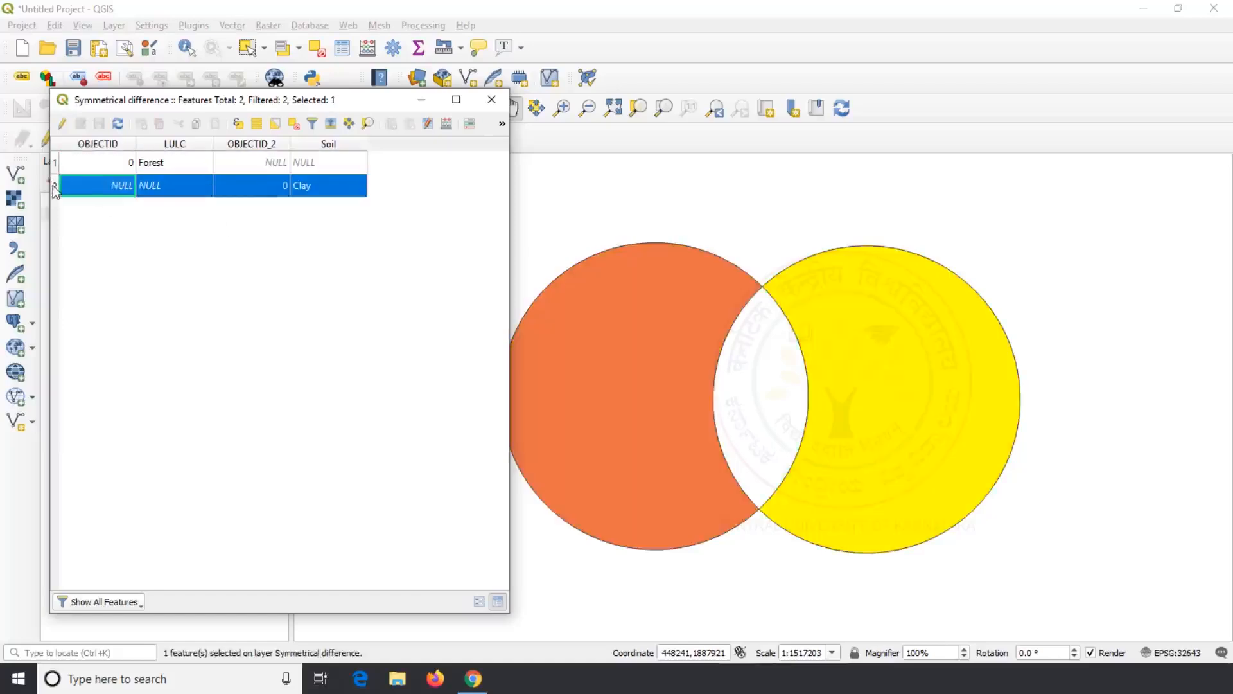
pyautogui.click(501, 101)
pyautogui.click(176, 245)
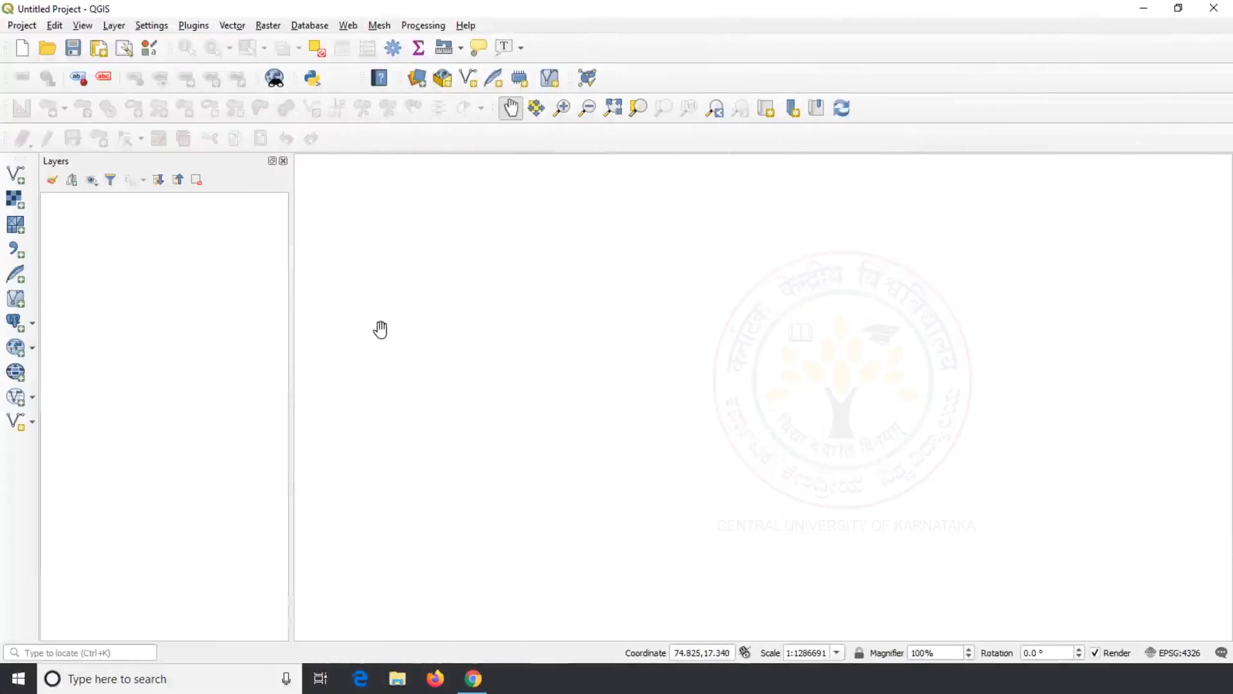
# Step: Add Kalaburagi_LULC.shp to the project as a vector layer
pyautogui.click(16, 173)
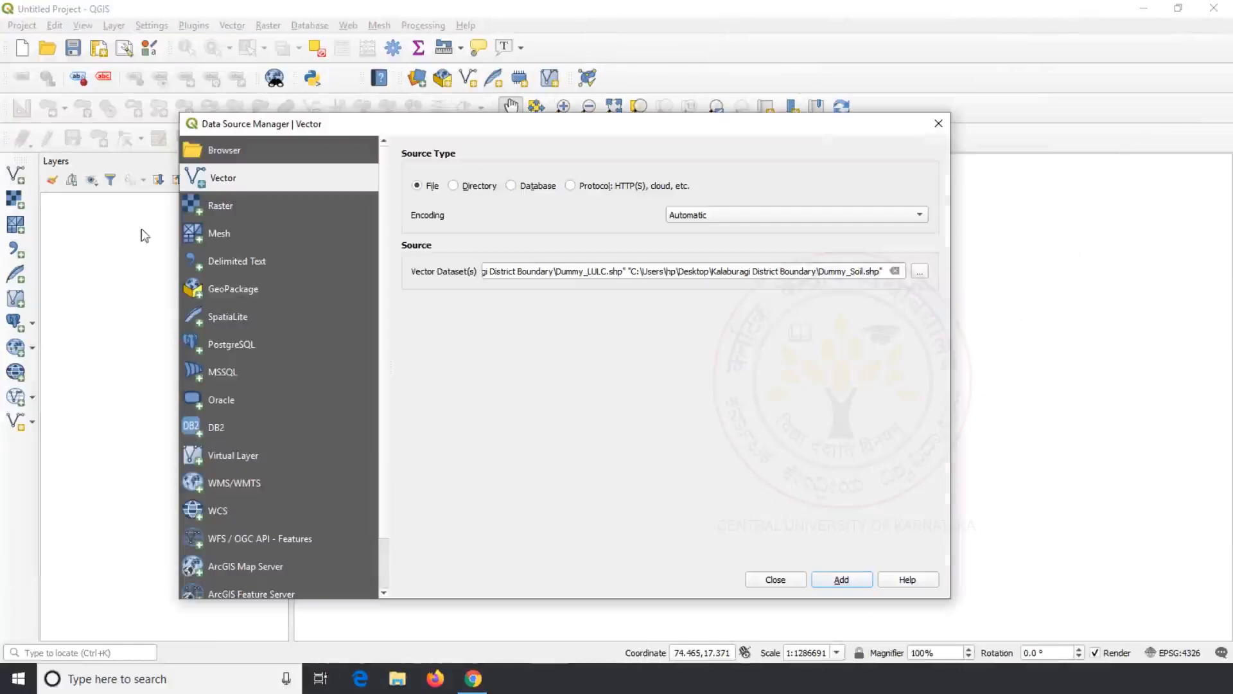
pyautogui.click(920, 272)
pyautogui.scroll(-4, 452, 353)
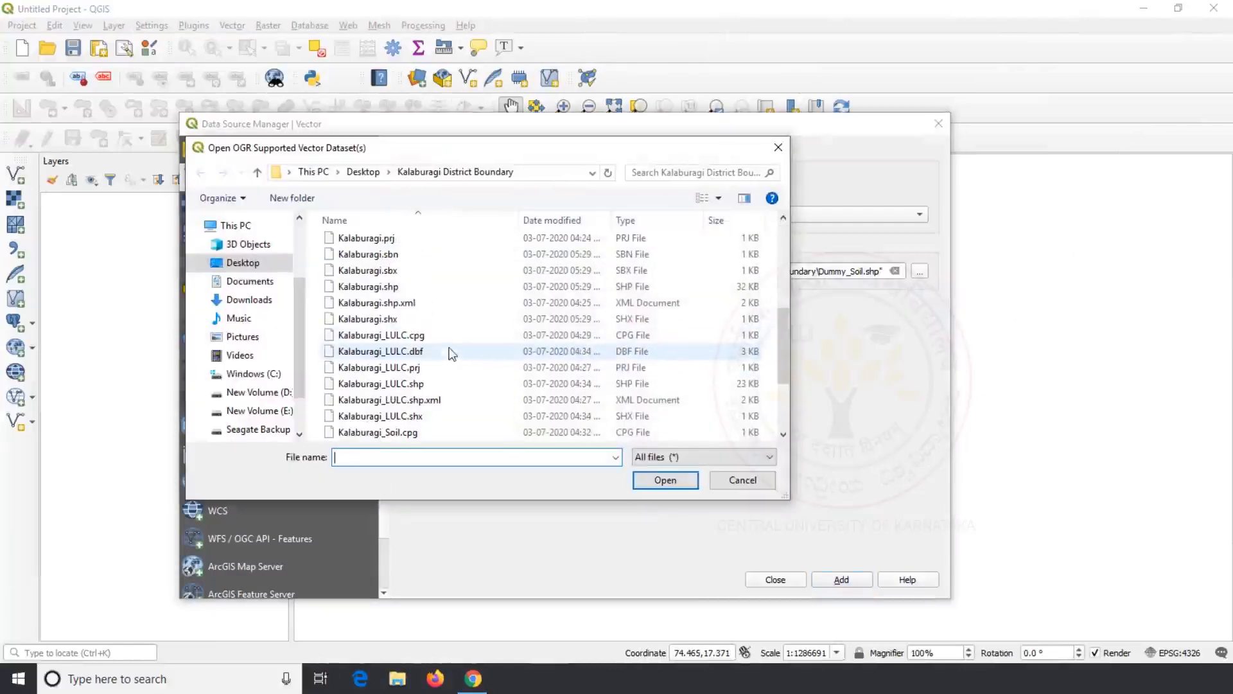
pyautogui.click(450, 386)
pyautogui.click(666, 480)
pyautogui.click(848, 576)
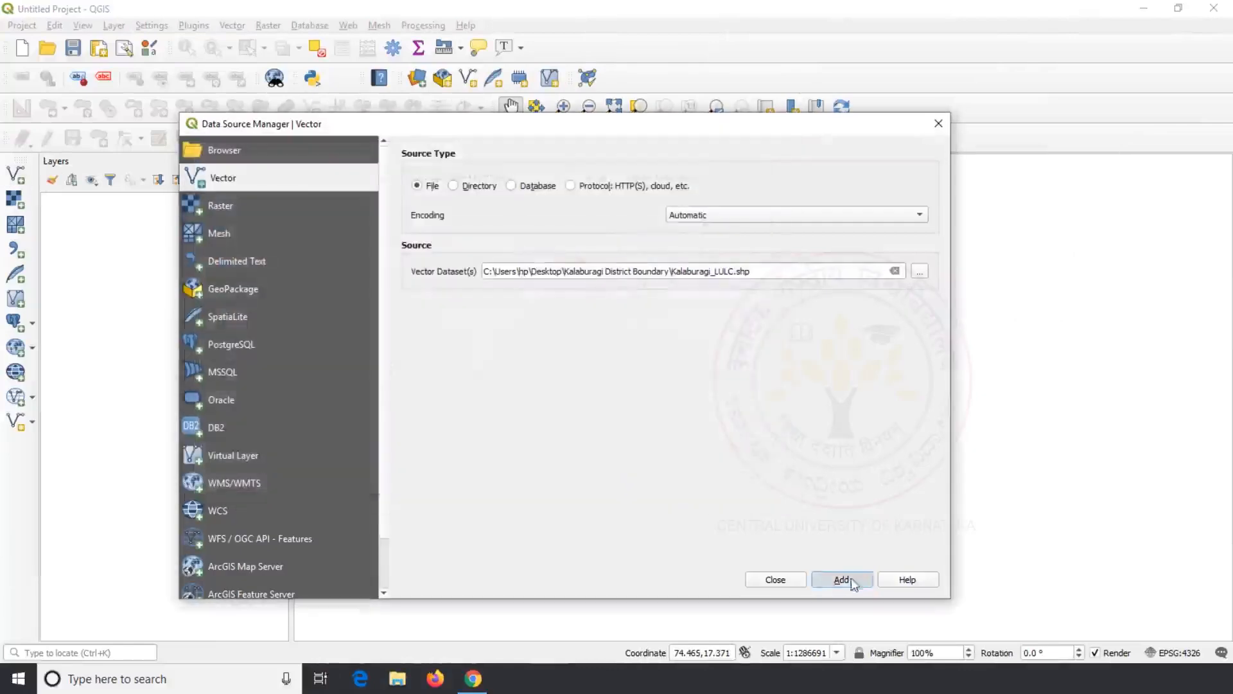
pyautogui.click(782, 579)
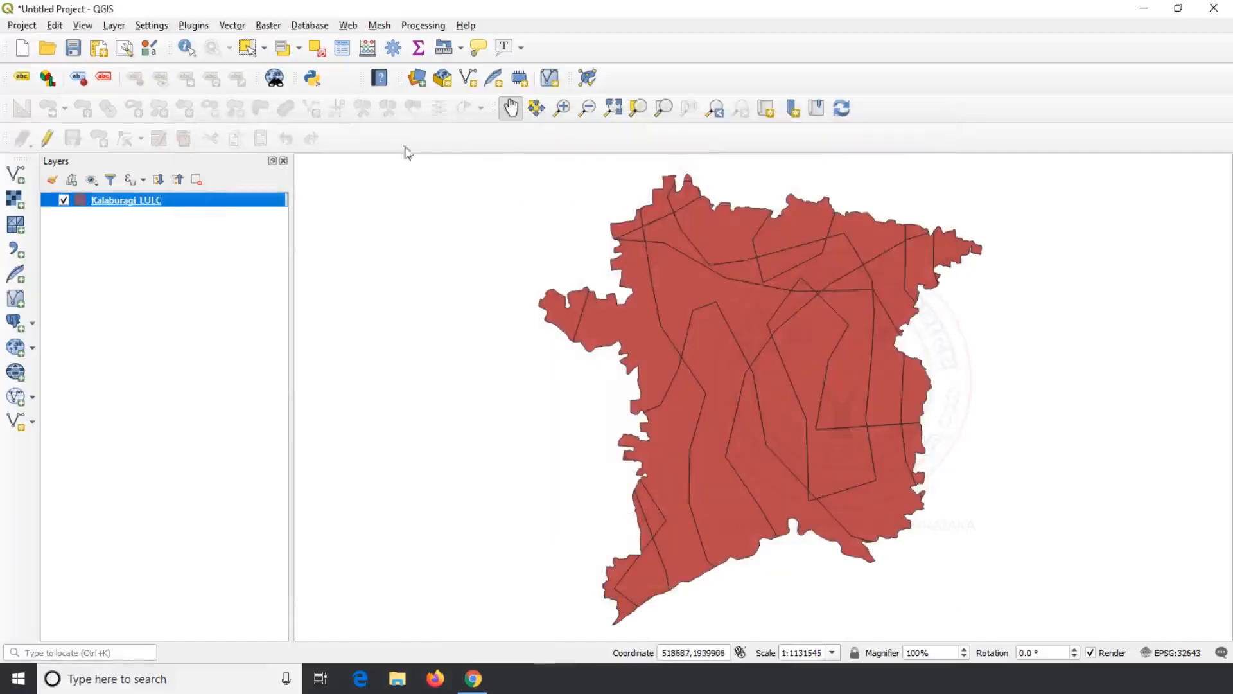
# Step: Select the east-centre polygon and eliminate it into its Smallest Area neighbour, creating Eliminated
pyautogui.click(247, 48)
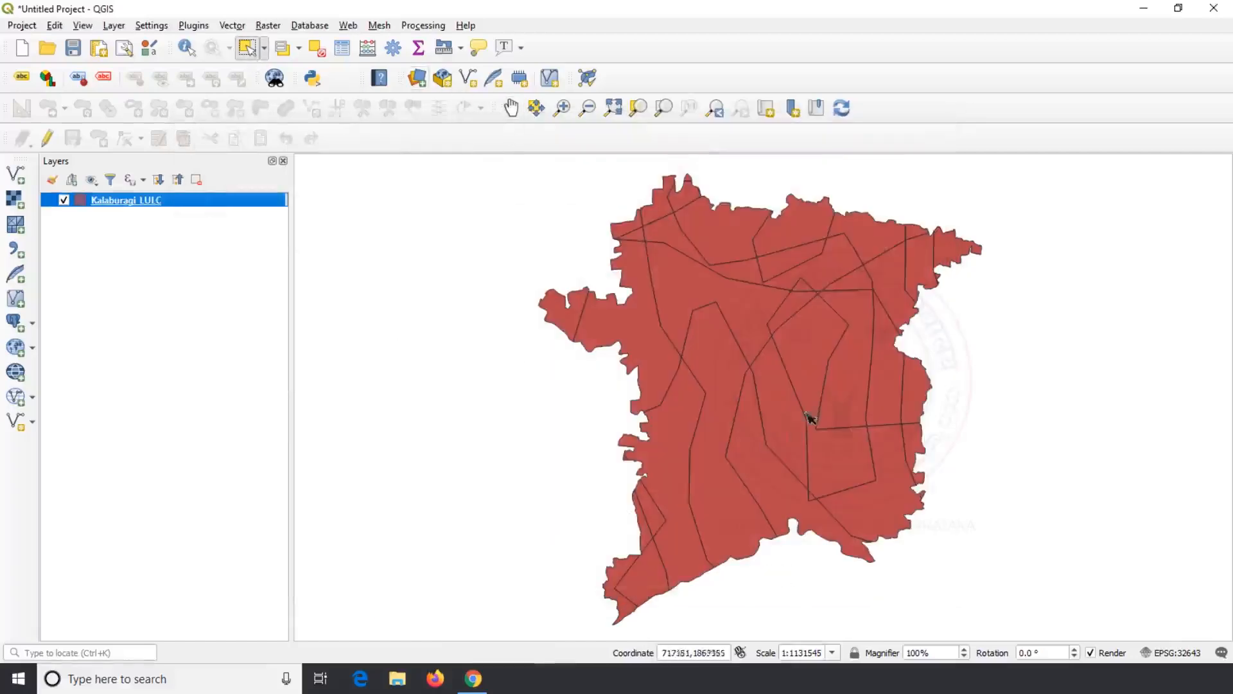
pyautogui.click(824, 475)
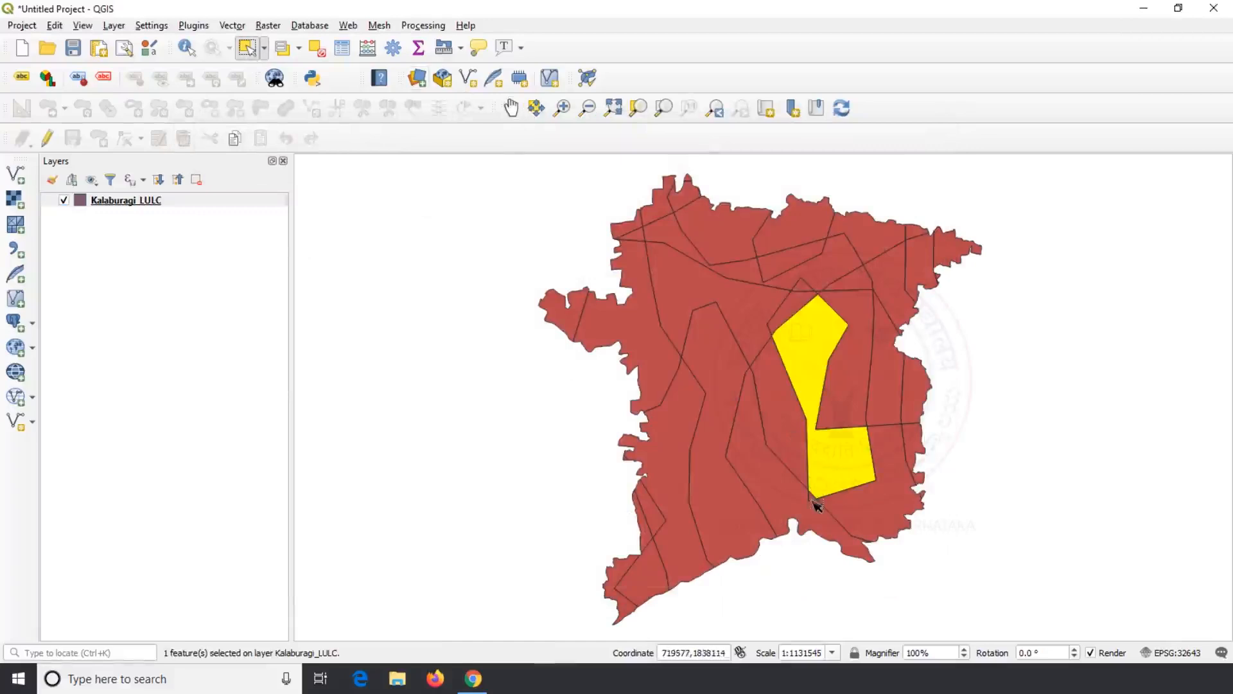
pyautogui.click(226, 26)
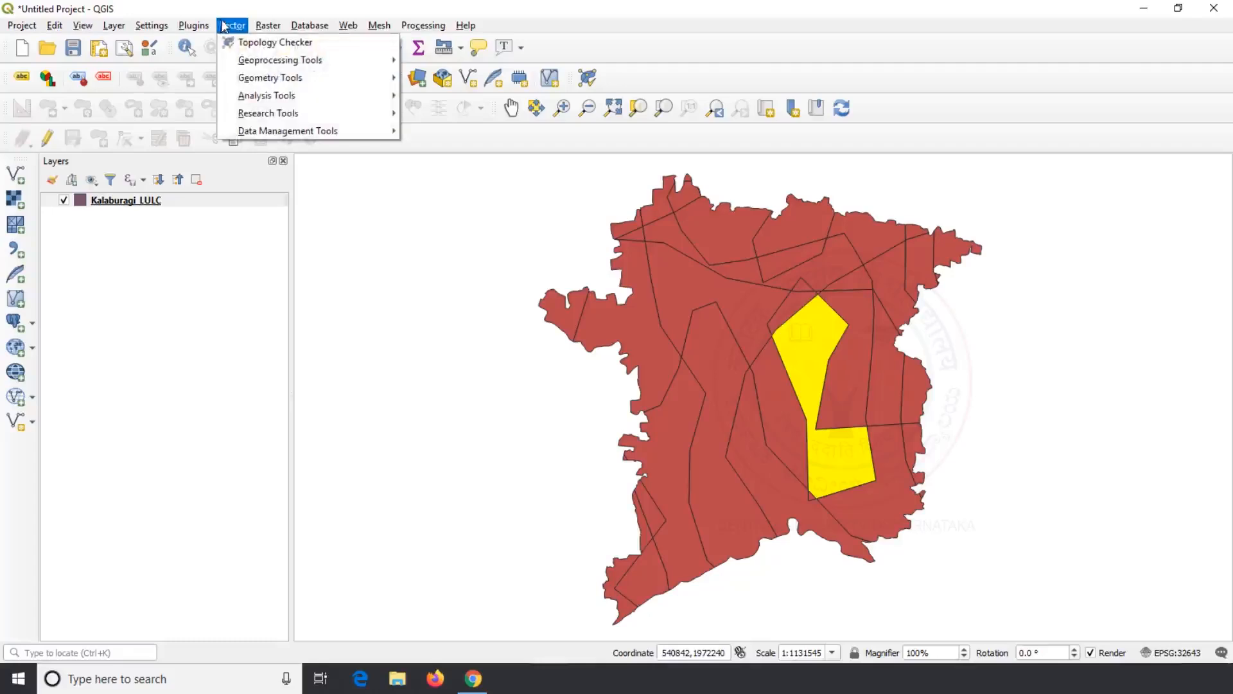
pyautogui.moveTo(251, 65)
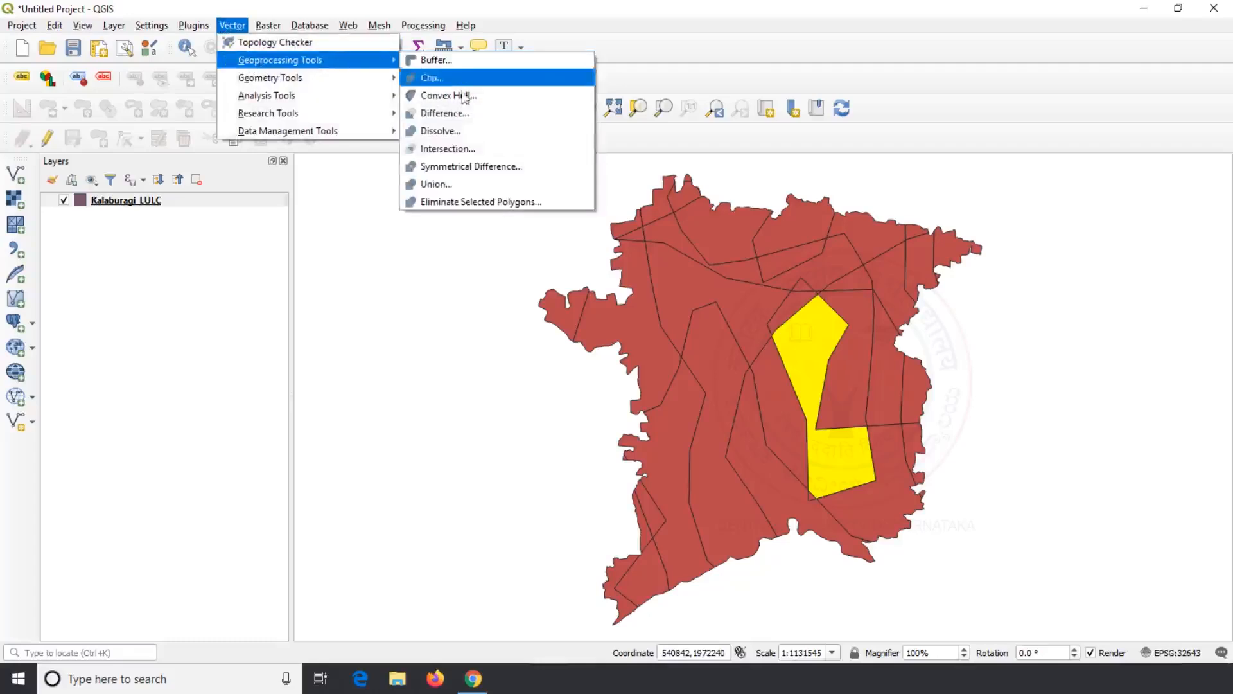
pyautogui.click(498, 202)
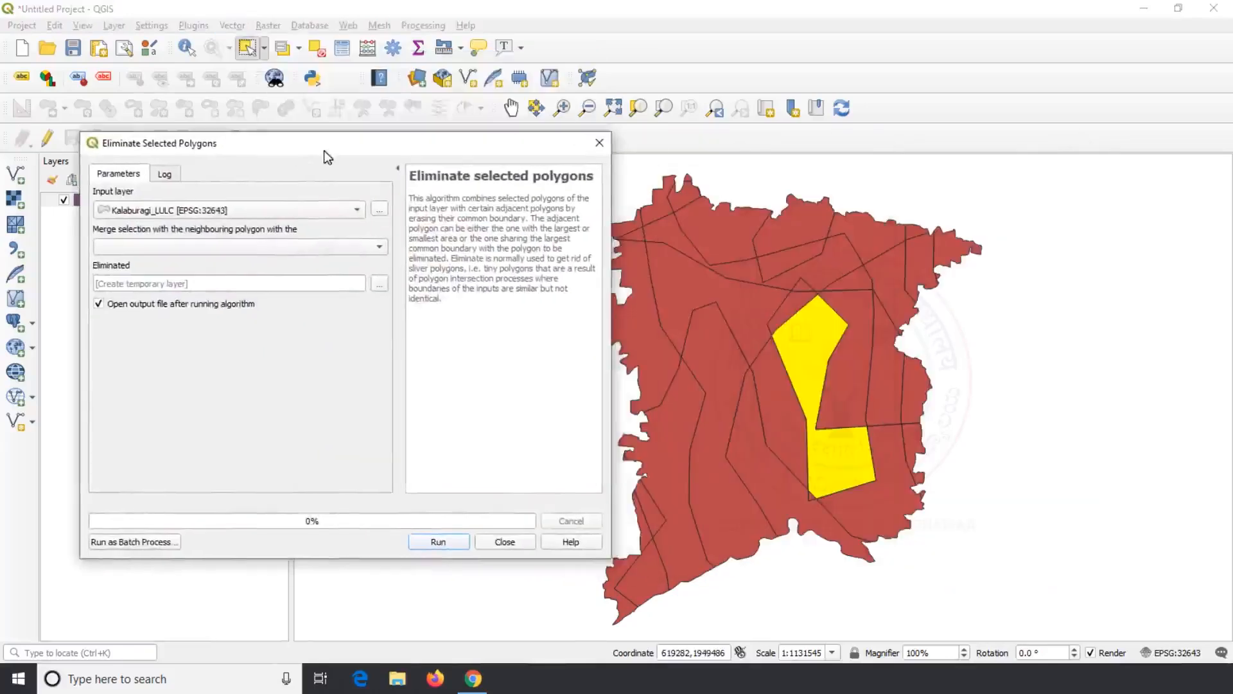
pyautogui.moveTo(324, 151); pyautogui.dragTo(347, 145)
pyautogui.click(335, 212)
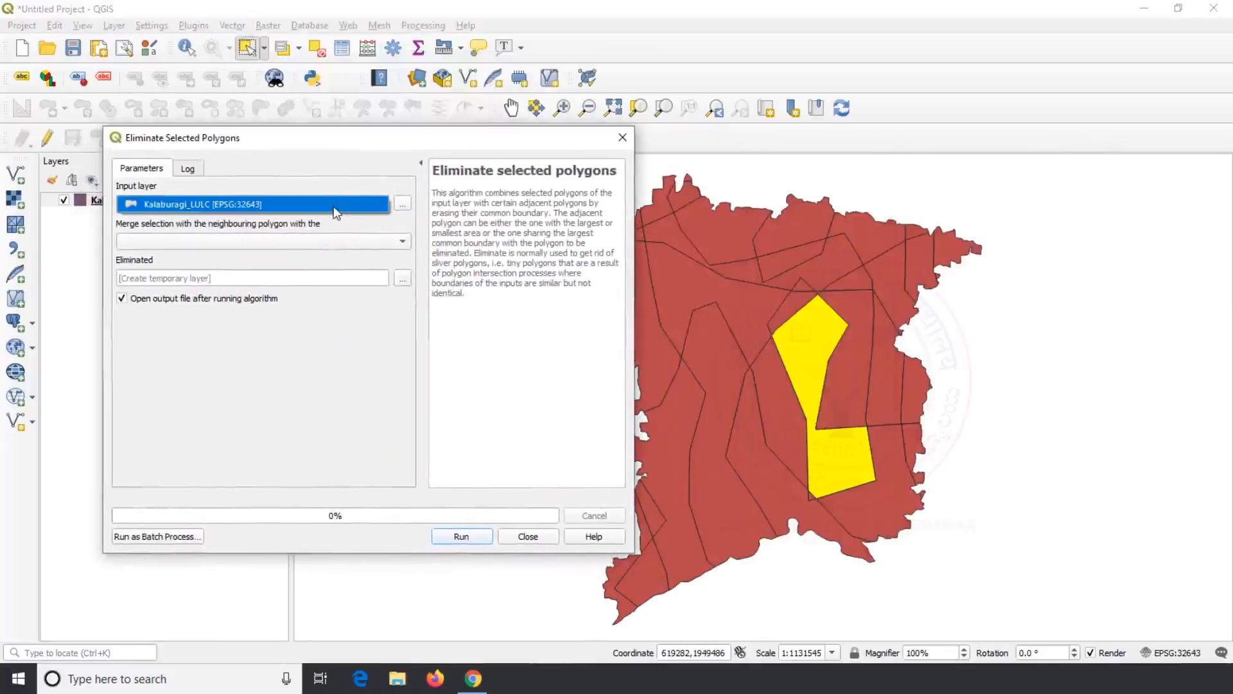
pyautogui.click(403, 241)
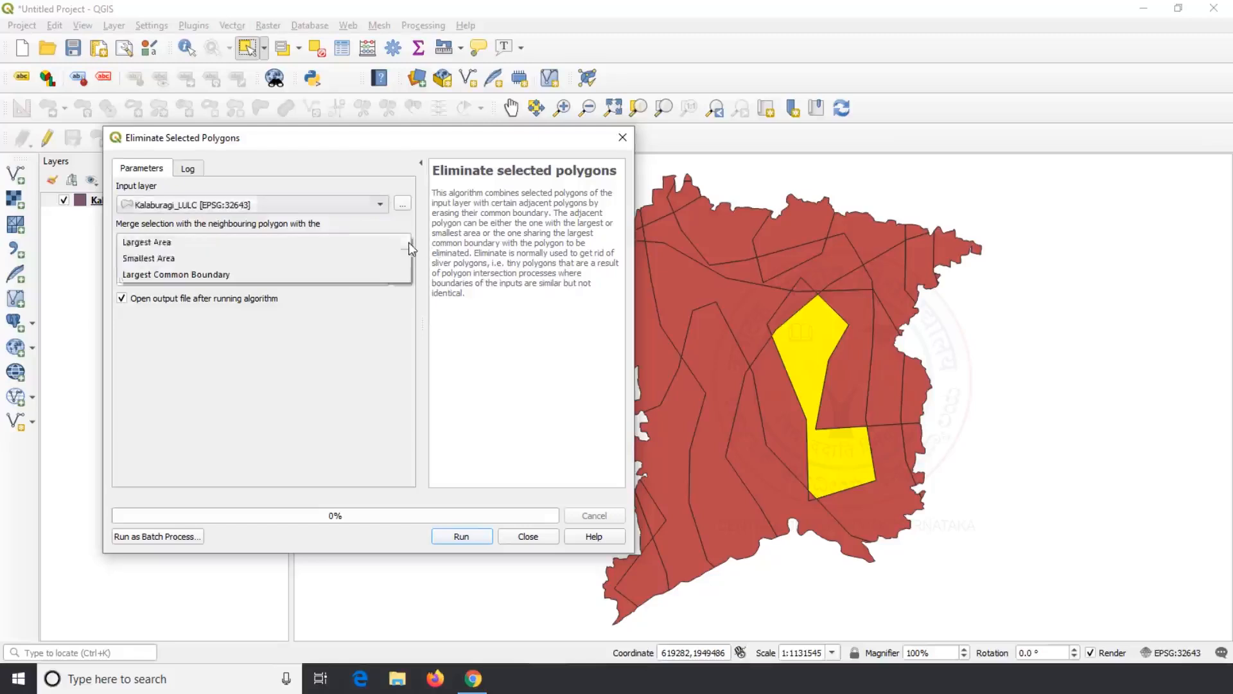
pyautogui.click(335, 260)
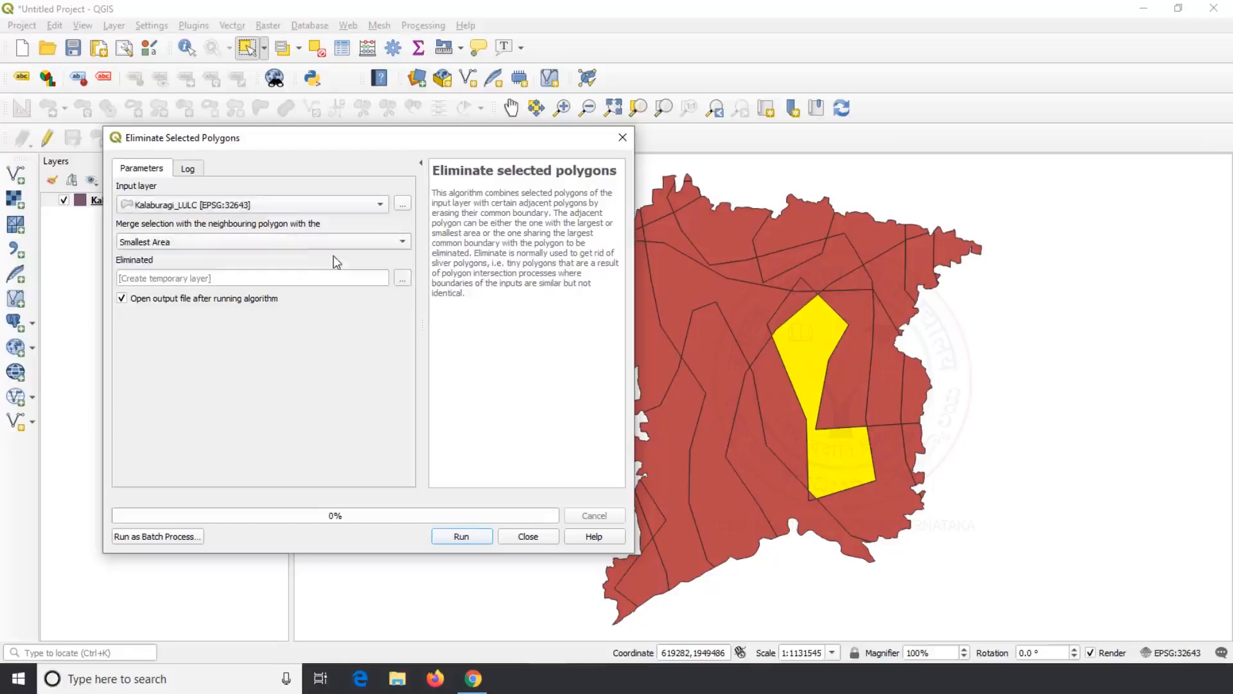
pyautogui.click(469, 538)
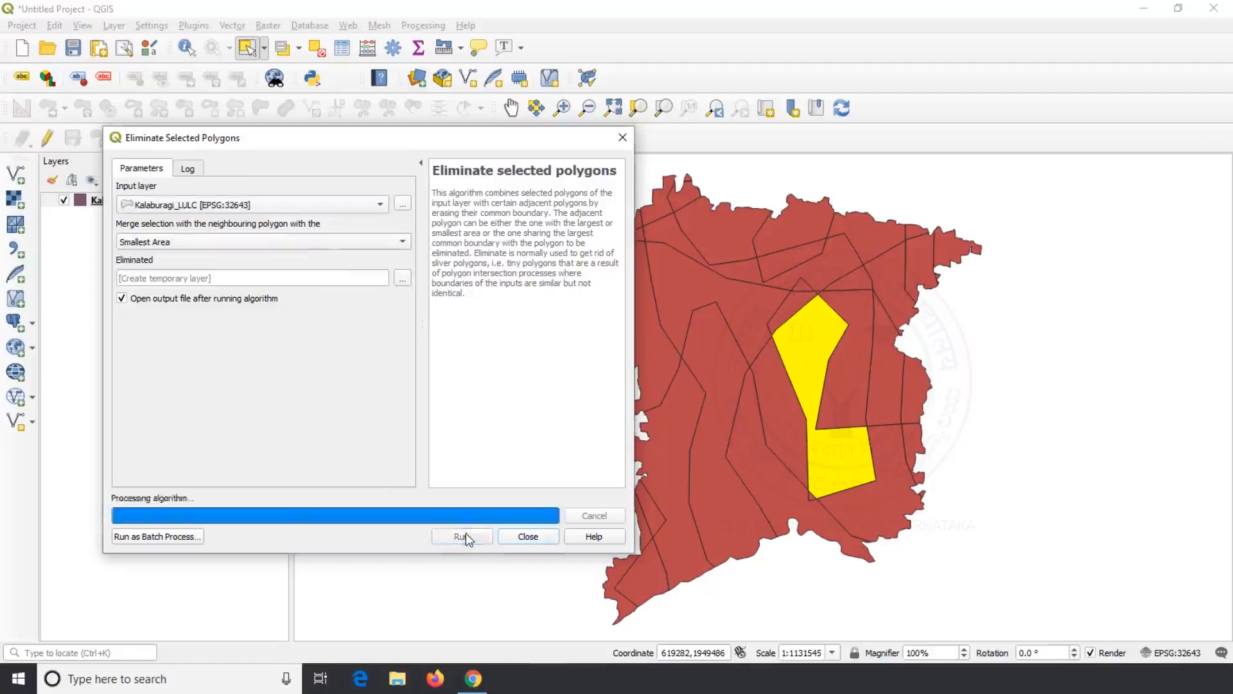
pyautogui.click(527, 537)
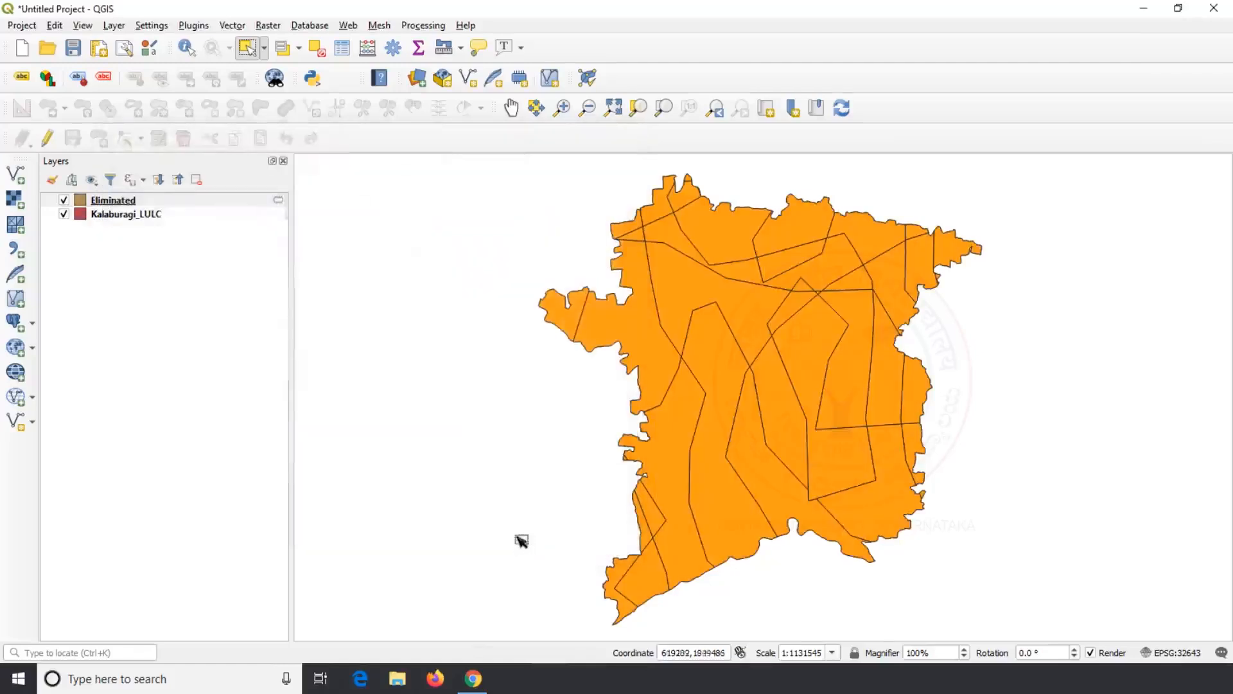
# Step: Zoom in and toggle the Eliminated layer against Kalaburagi_LULC, leaving it hidden
pyautogui.scroll(1, 834, 499)
pyautogui.scroll(1, 805, 501)
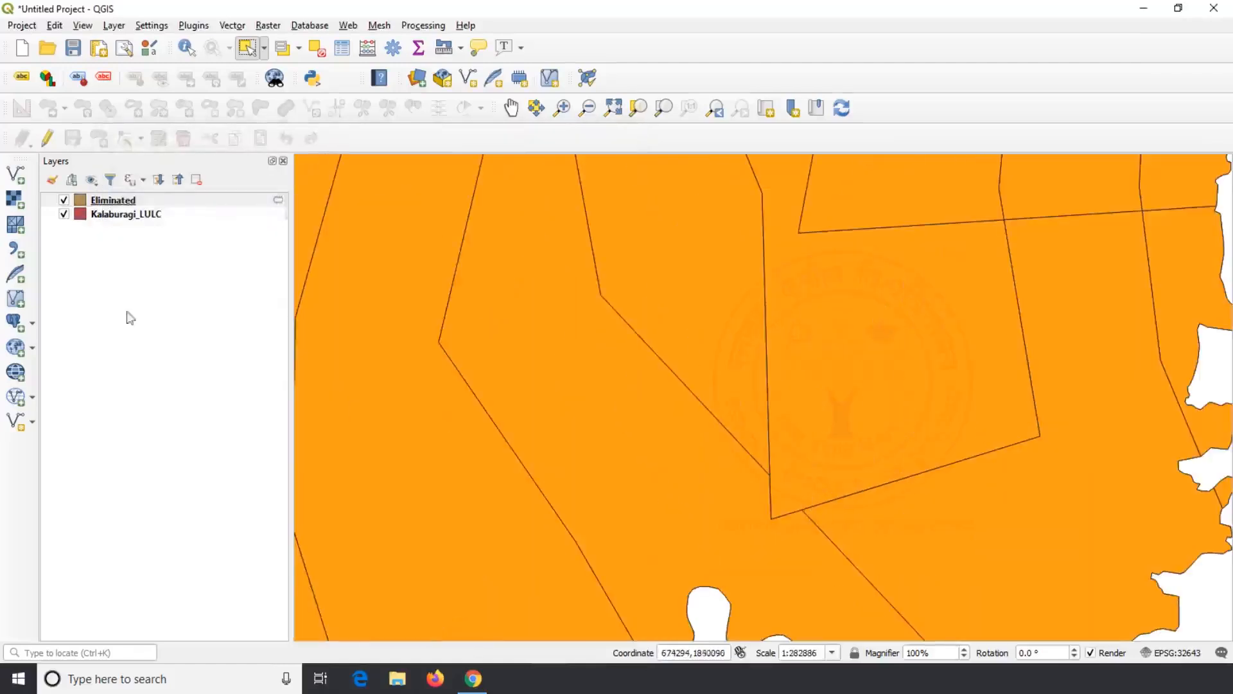
pyautogui.click(65, 199)
pyautogui.click(64, 200)
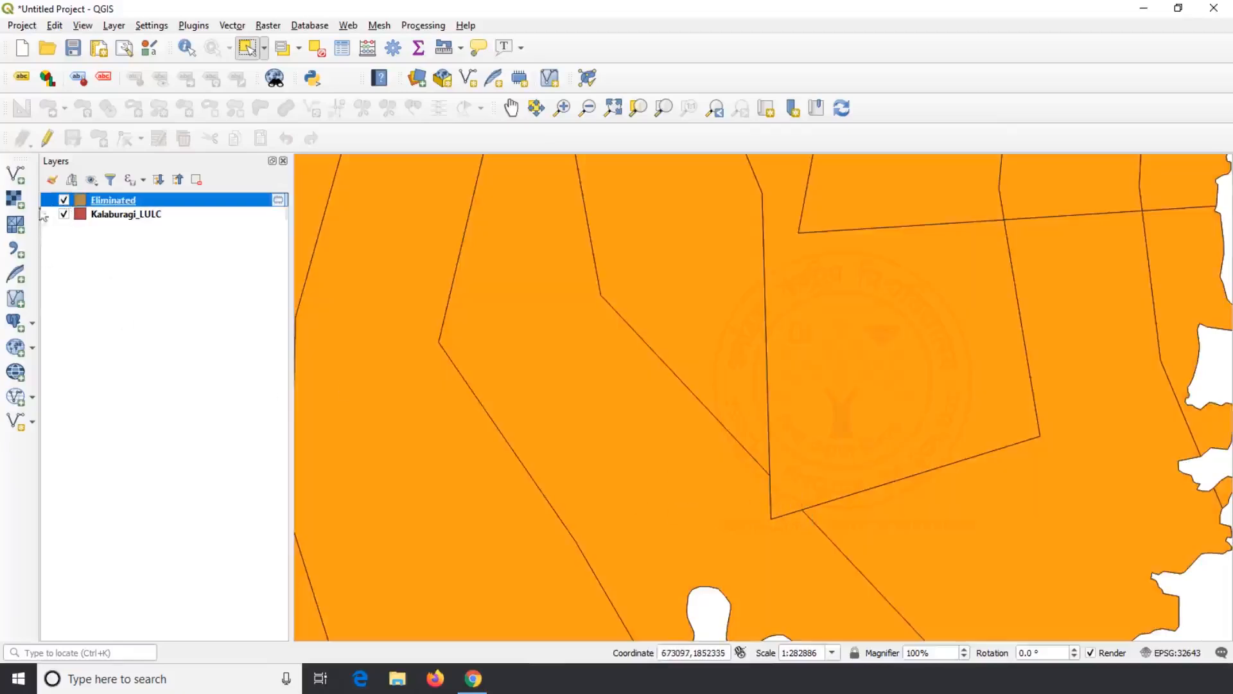
pyautogui.click(65, 199)
pyautogui.click(64, 200)
pyautogui.scroll(-1, 779, 462)
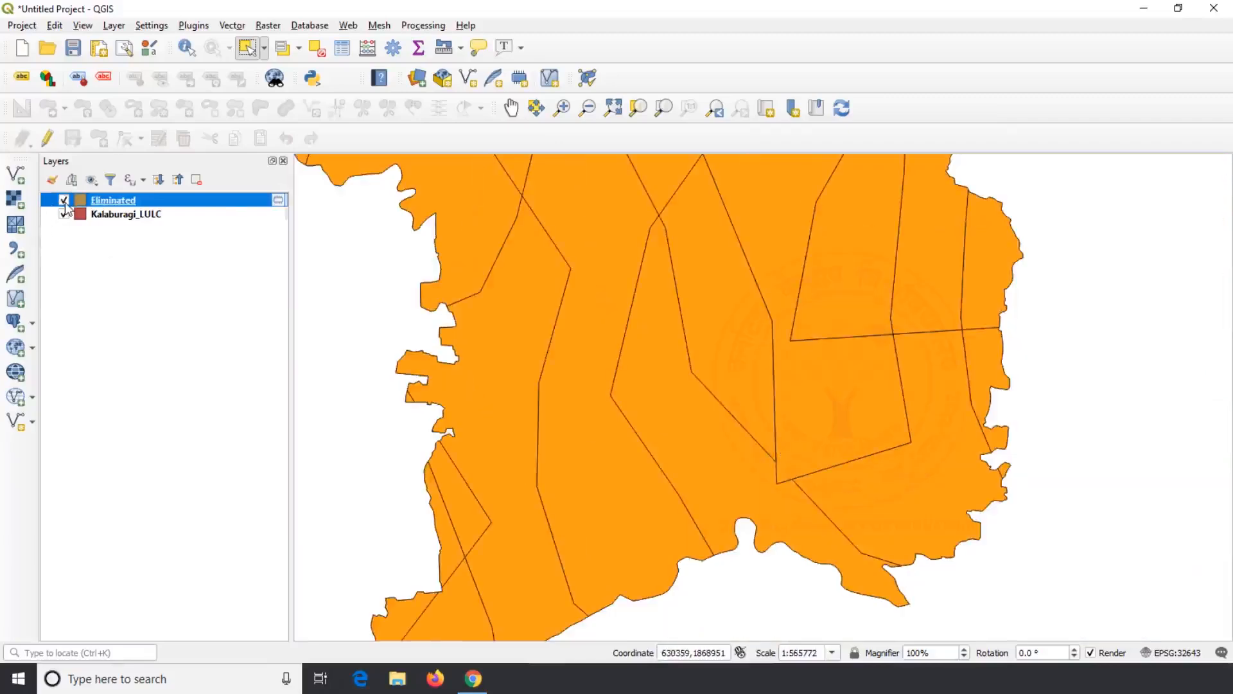
pyautogui.click(64, 200)
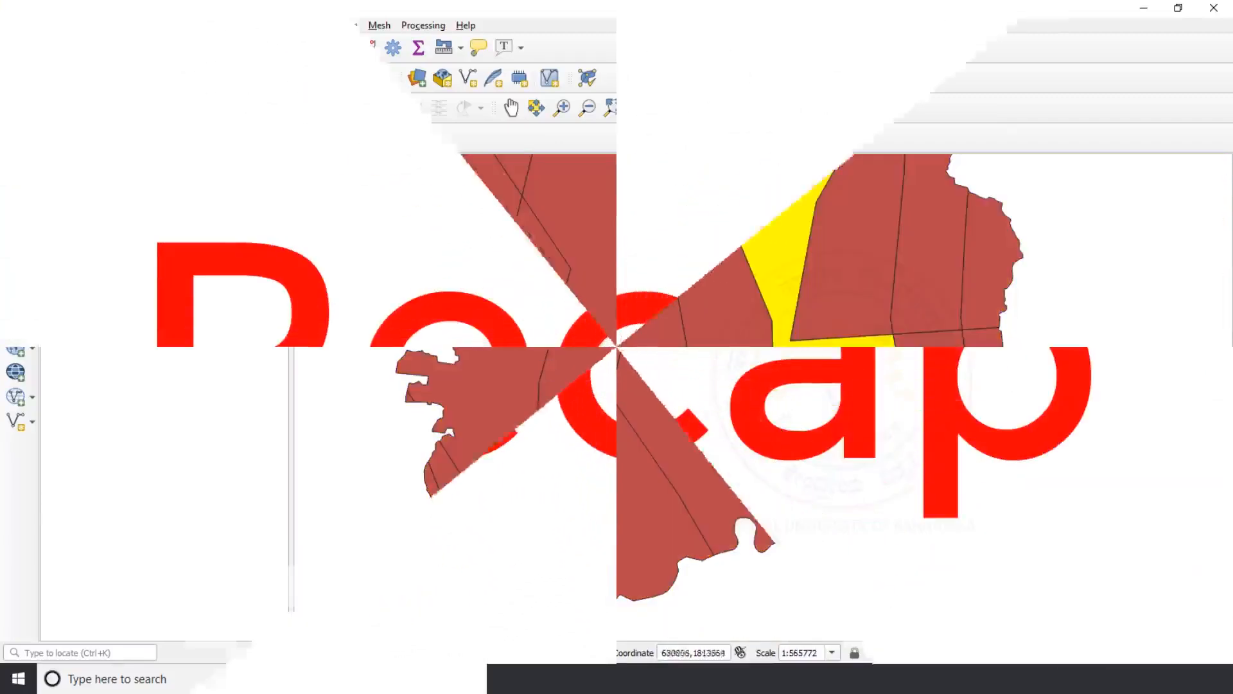